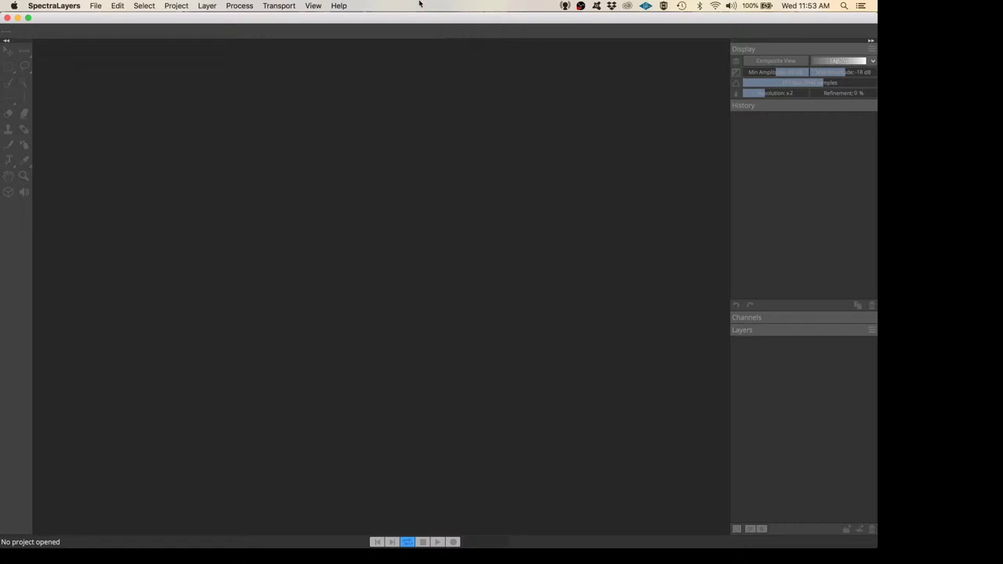
View the Mac's system overview, including its macOS version, processor and memory, and close the window
{"action": "left_click", "coordinate": [13, 7]}
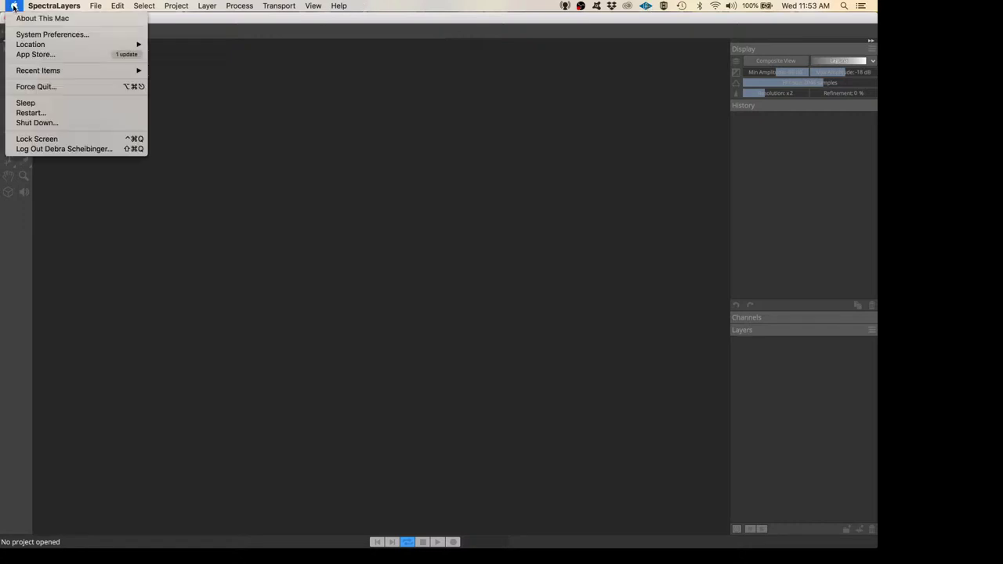
{"action": "left_click", "coordinate": [152, 146]}
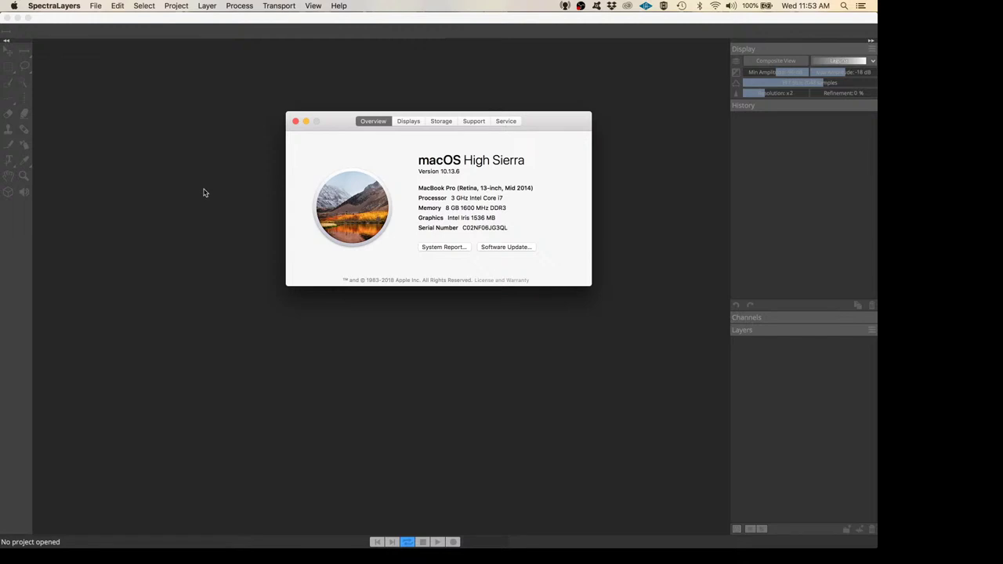
{"action": "left_click", "coordinate": [296, 122]}
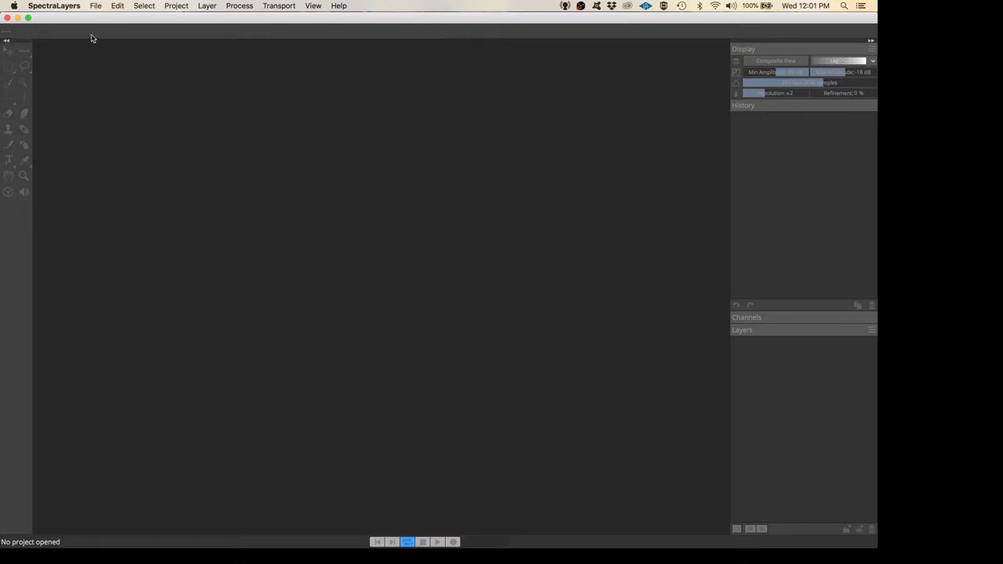
Open the audio file Big Room.wav from the Hangout 01 Files folder
{"action": "left_click", "coordinate": [96, 7]}
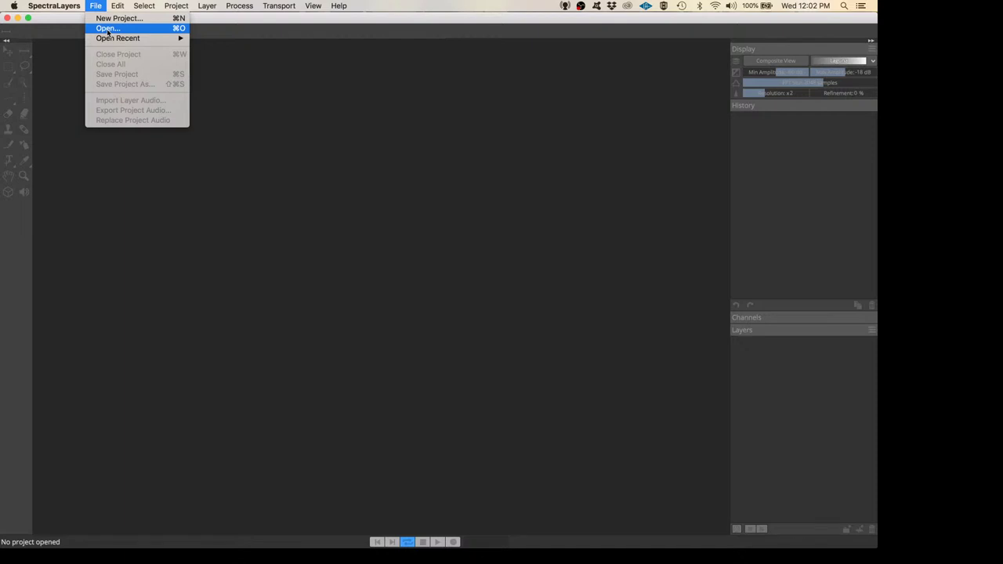
{"action": "left_click", "coordinate": [108, 29]}
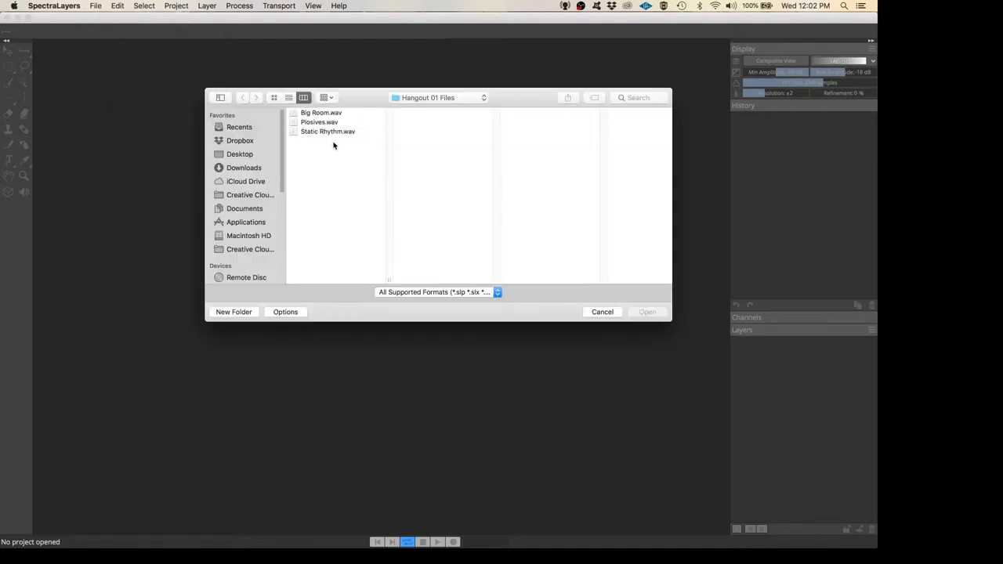
{"action": "left_click", "coordinate": [297, 116]}
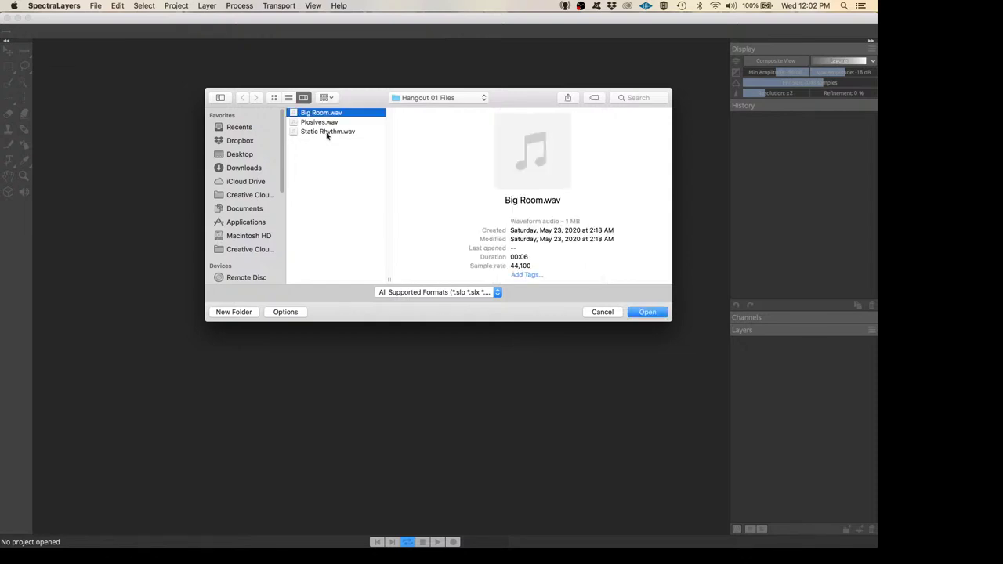
{"action": "left_click", "coordinate": [647, 313]}
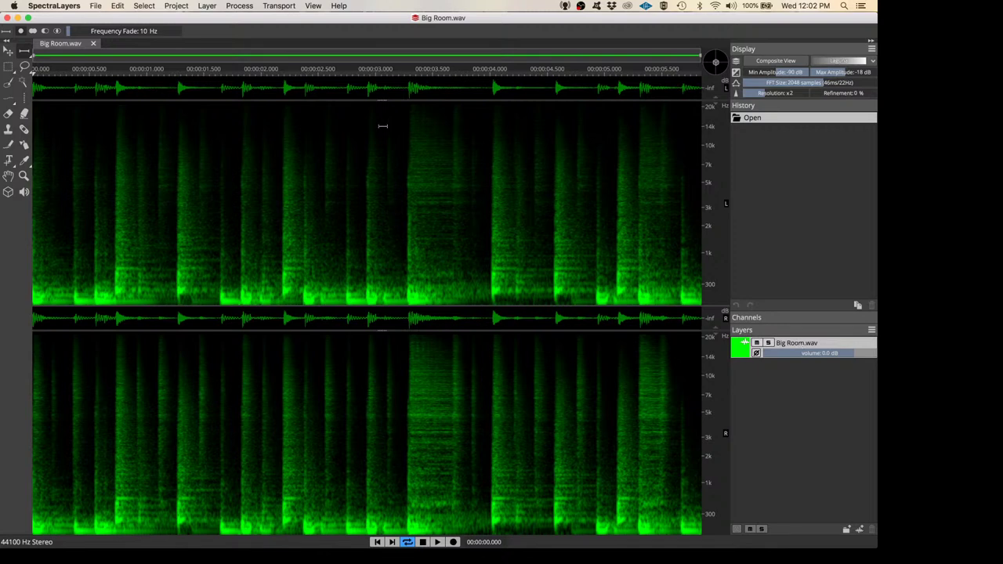
Close the Big Room.wav project and reopen it from the recently used files
{"action": "left_click", "coordinate": [98, 7]}
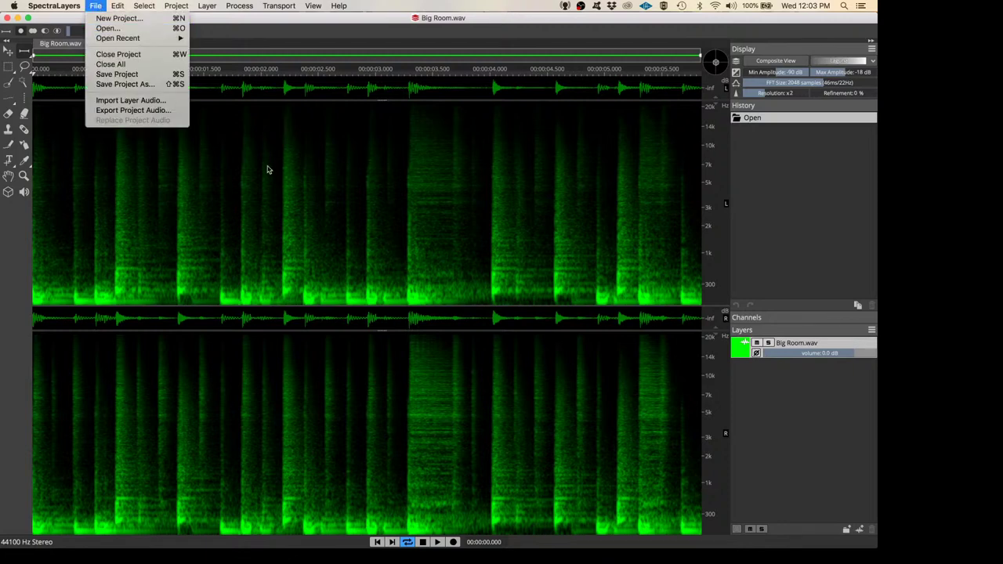
{"action": "left_click", "coordinate": [798, 422]}
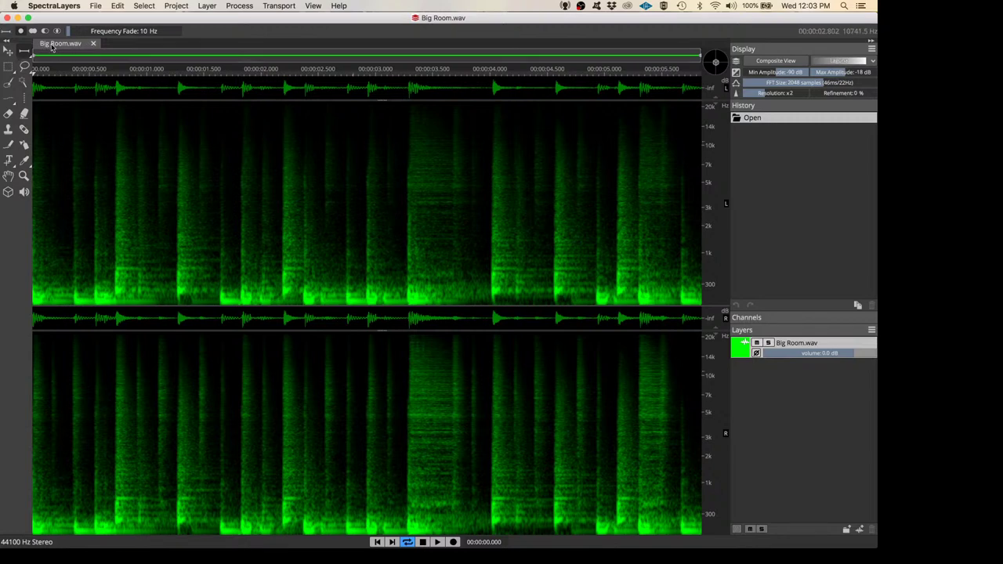
{"action": "left_click", "coordinate": [93, 44]}
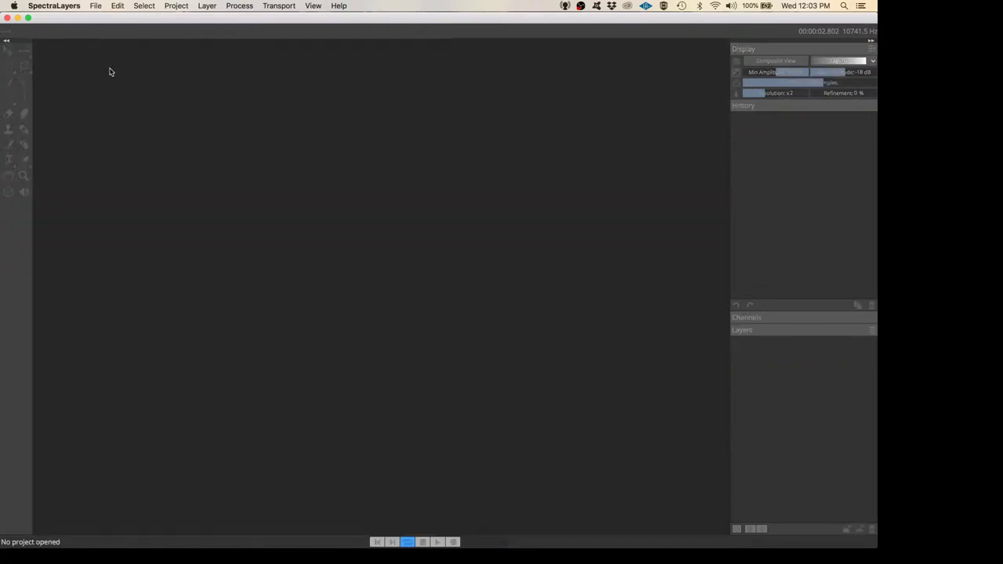
{"action": "left_click", "coordinate": [118, 7]}
{"action": "mouse_move", "coordinate": [109, 39]}
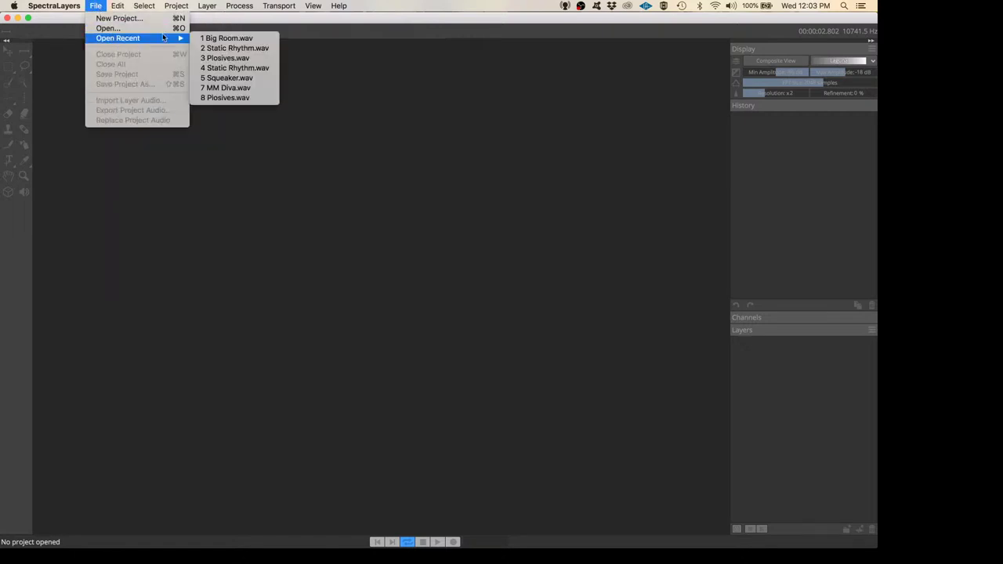
{"action": "left_click", "coordinate": [214, 38]}
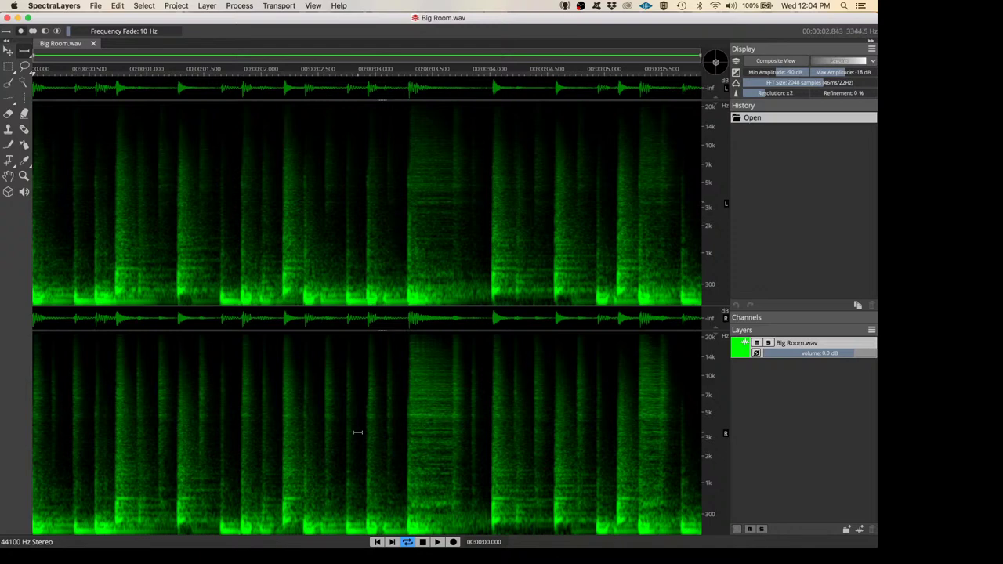
Play Big Room.wav from the start, toggling loop playback off and on between two listens
{"action": "key", "text": "space"}
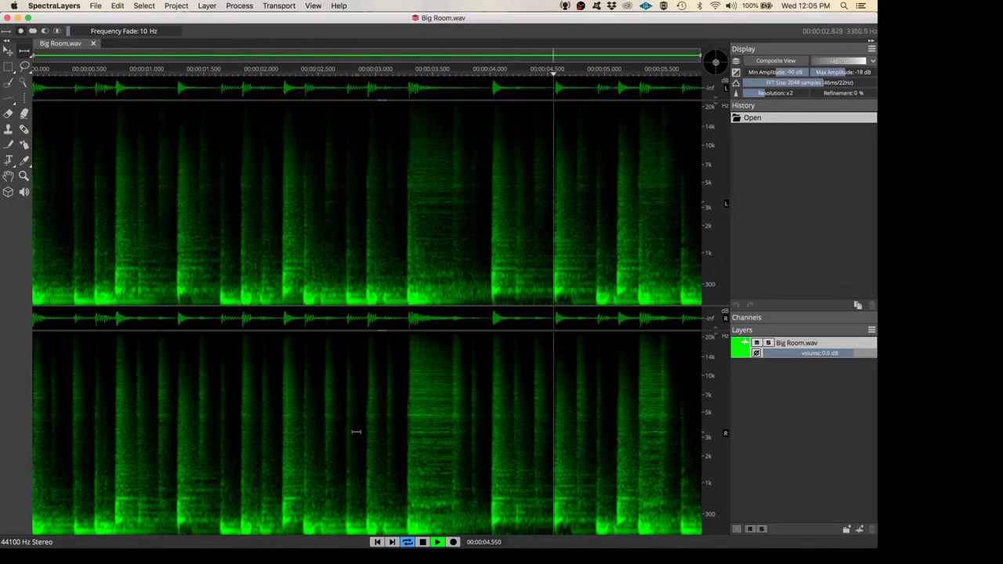
{"action": "key", "text": "space"}
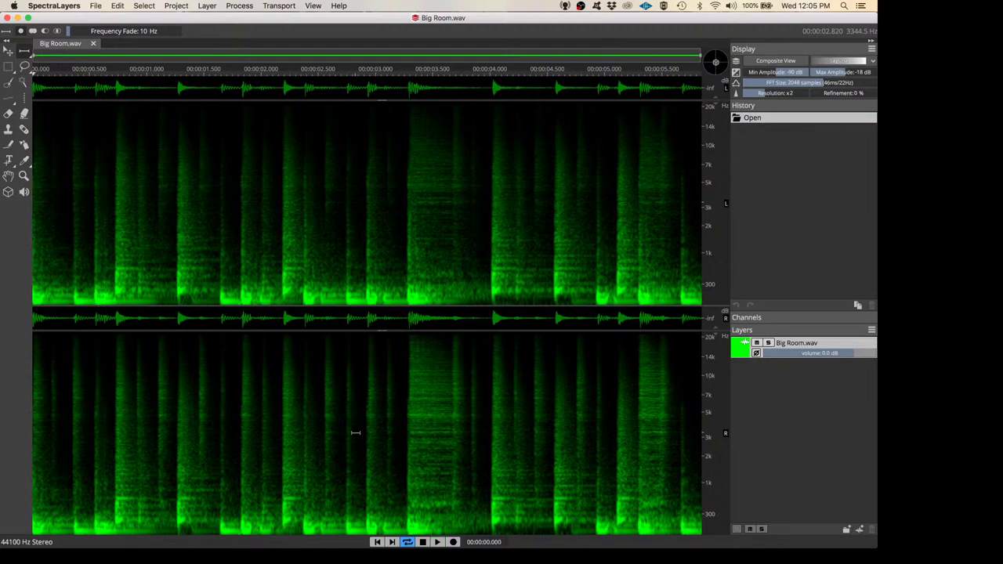
{"action": "left_click", "coordinate": [407, 542]}
{"action": "left_click", "coordinate": [407, 543]}
{"action": "left_click", "coordinate": [407, 542]}
{"action": "left_click", "coordinate": [407, 542]}
{"action": "key", "text": "space"}
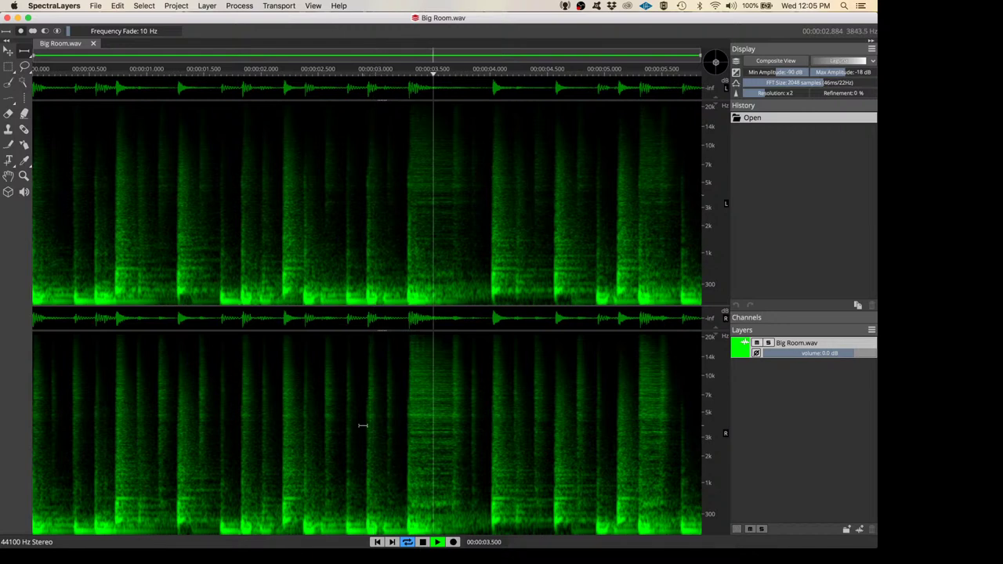
{"action": "key", "text": "space"}
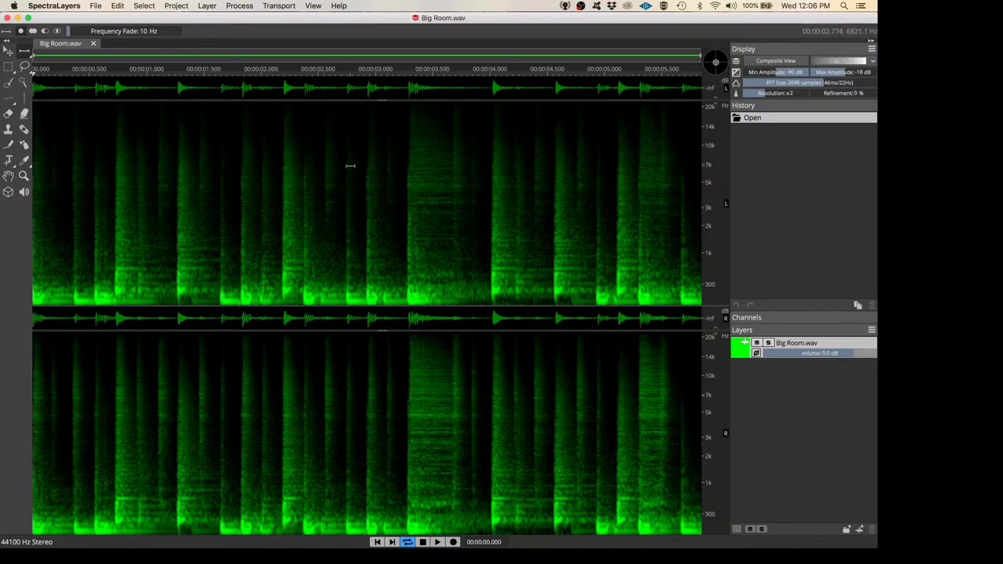
Place the playhead at about 3.226 seconds, just before the long wide-band hit
{"action": "left_click", "coordinate": [405, 77]}
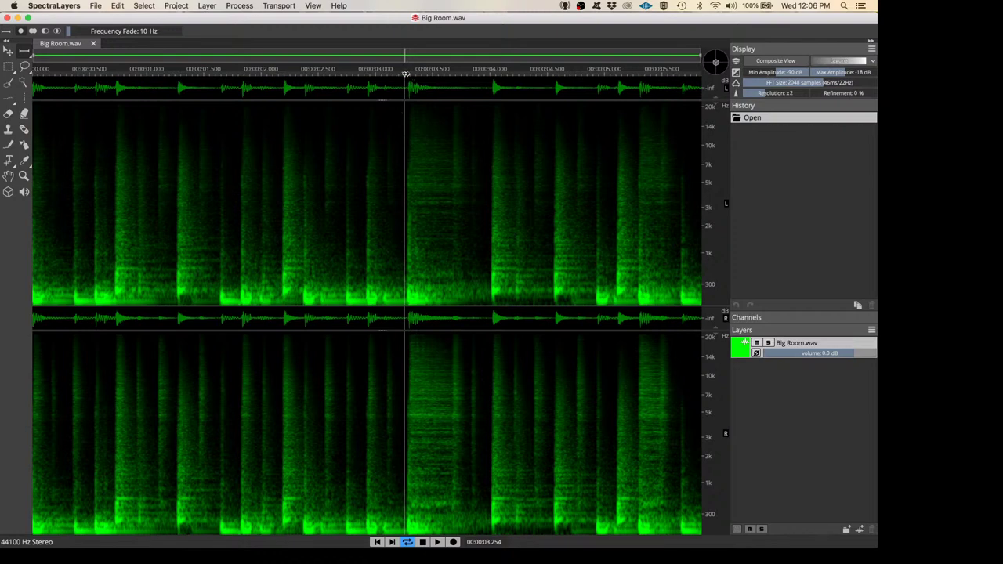
{"action": "left_click", "coordinate": [406, 74]}
{"action": "left_click_drag", "start_coordinate": [406, 74], "coordinate": [369, 73]}
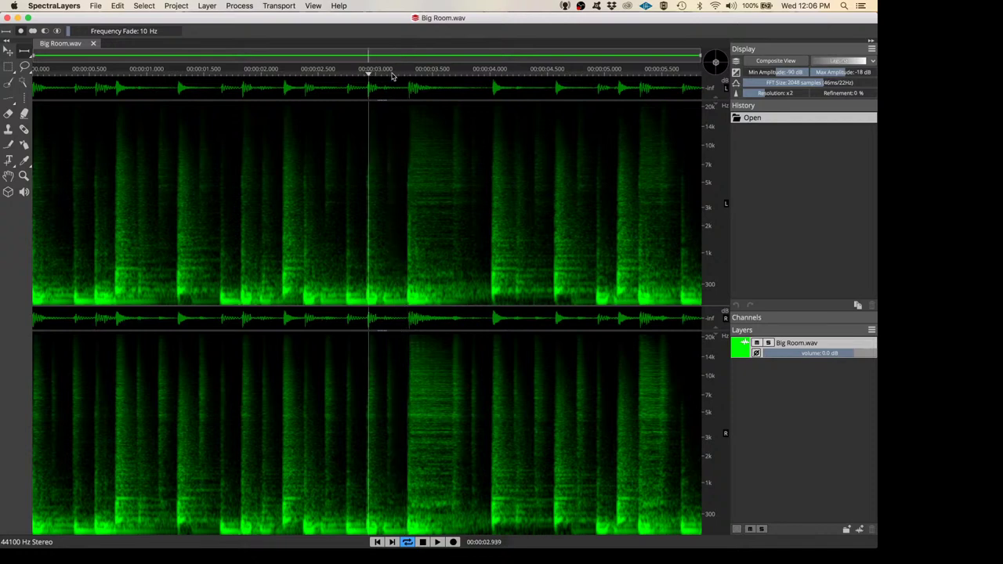
{"action": "left_click", "coordinate": [401, 73]}
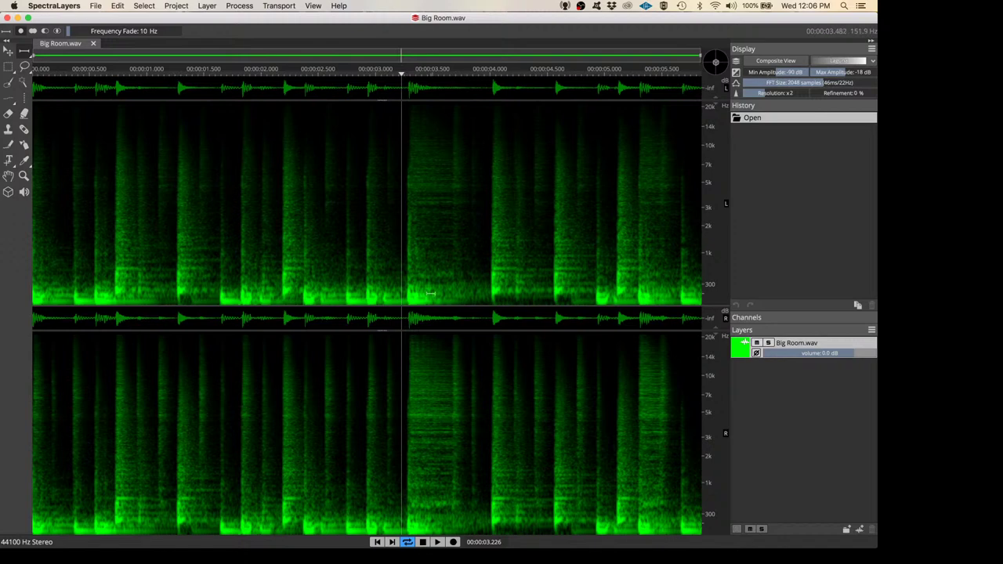
Start and stop playback several times from the playhead to listen to the long hit
{"action": "key", "text": "space"}
{"action": "key", "text": "space"}
{"action": "key", "text": "space"}
{"action": "key", "text": "space"}
{"action": "key", "text": "space"}
{"action": "key", "text": "space"}
Try orange, red and blue as the Big Room.wav layer's colour and settle on orange
{"action": "left_click", "coordinate": [741, 350]}
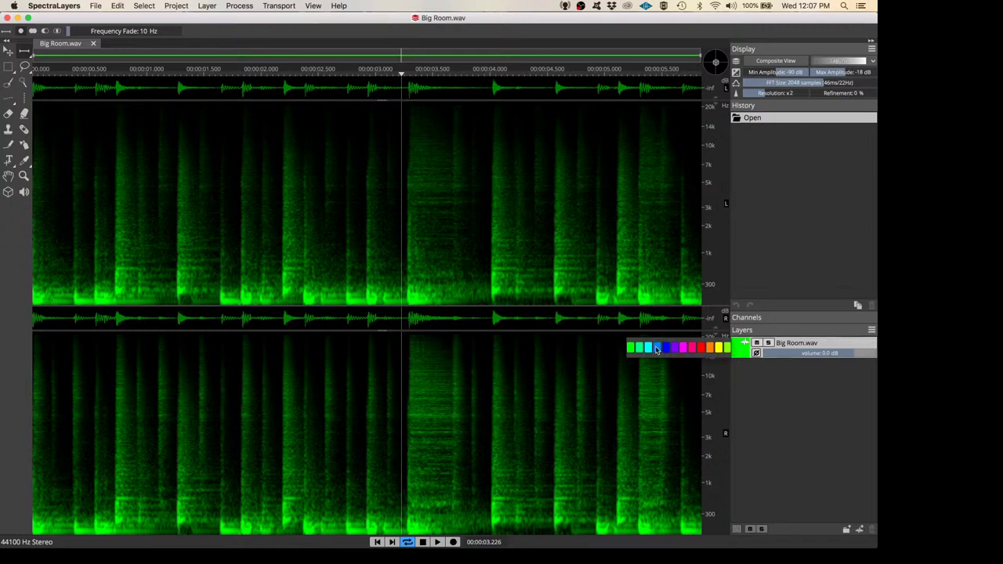
{"action": "left_click", "coordinate": [709, 347]}
{"action": "left_click", "coordinate": [741, 349]}
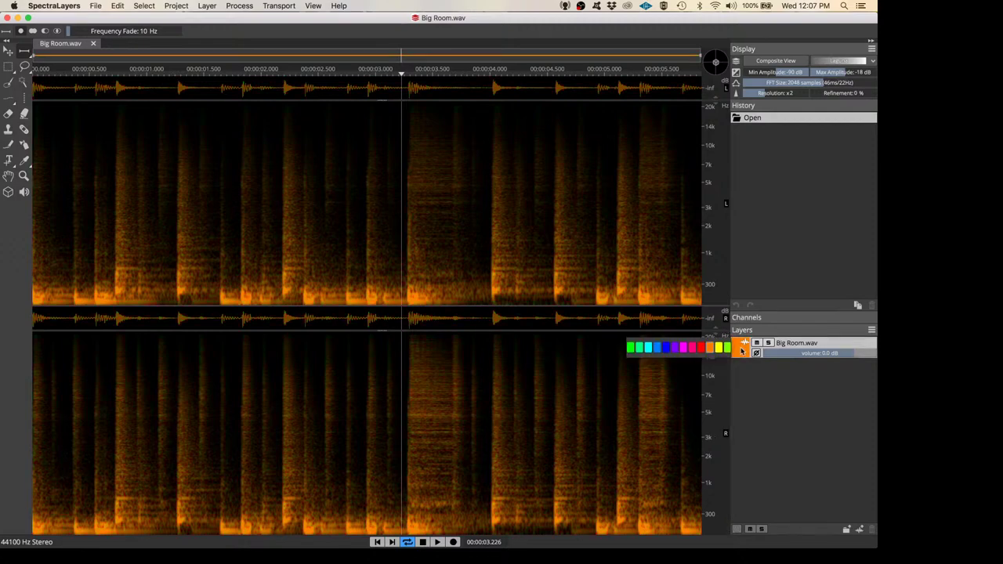
{"action": "left_click", "coordinate": [699, 349]}
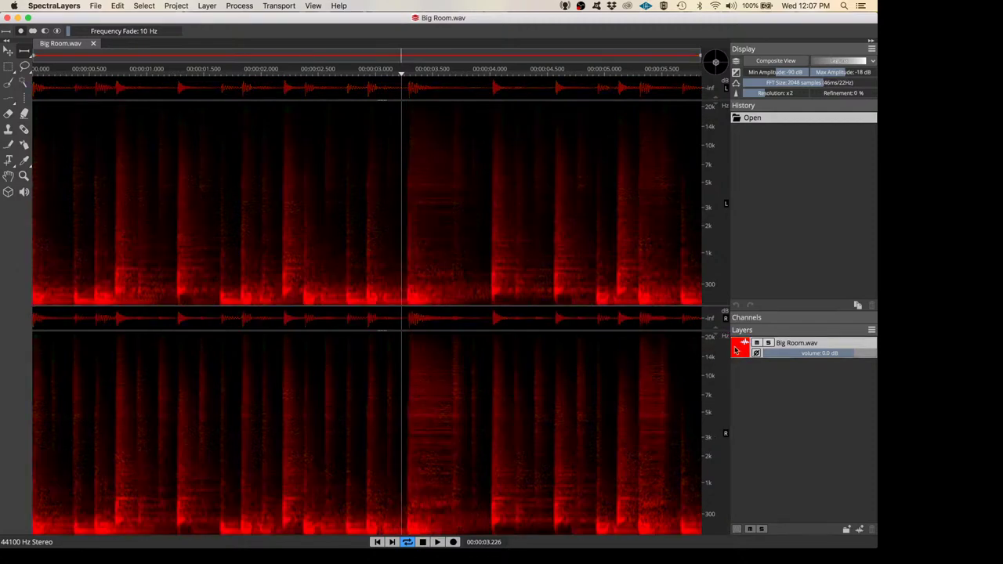
{"action": "left_click", "coordinate": [737, 352]}
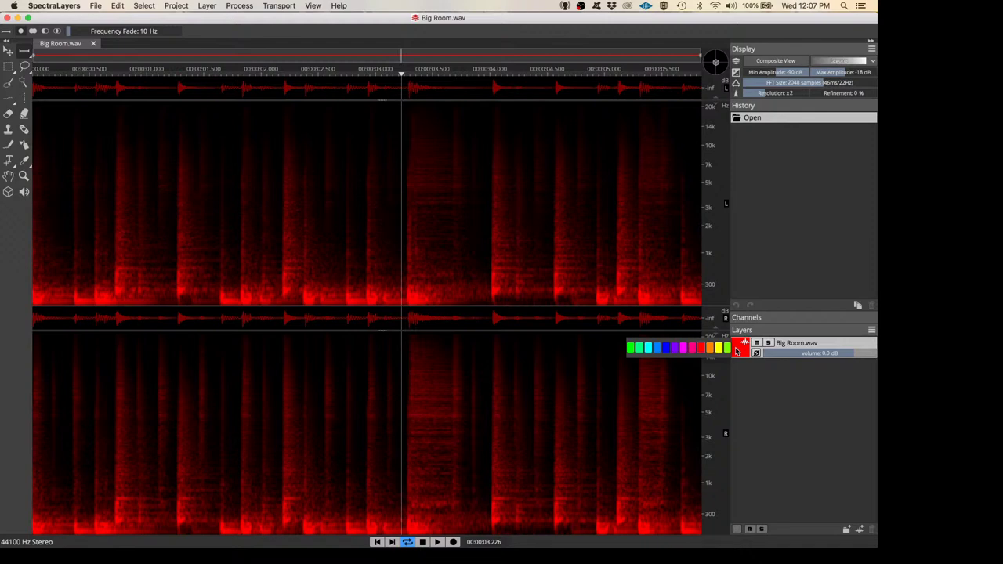
{"action": "left_click", "coordinate": [667, 350]}
{"action": "left_click", "coordinate": [742, 352]}
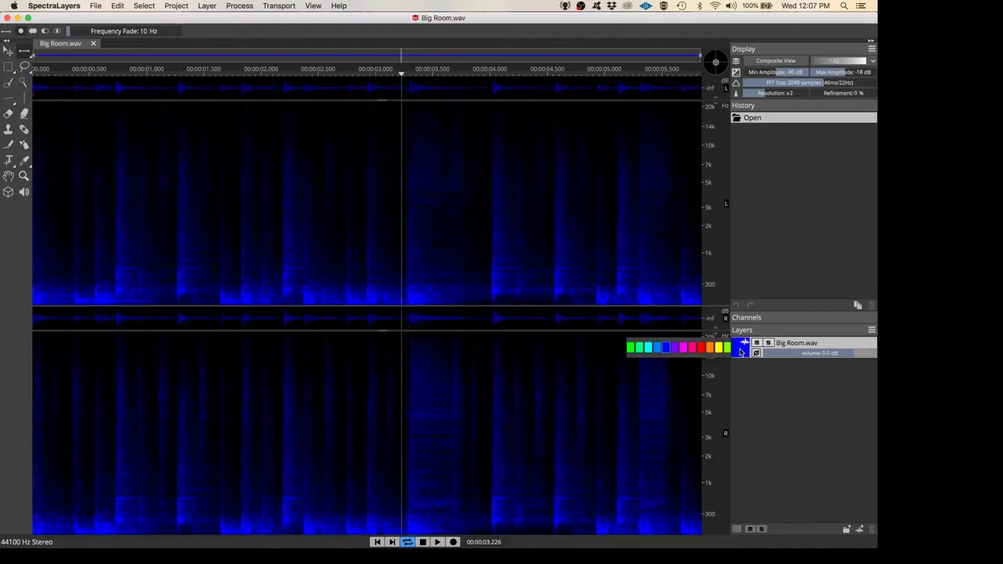
{"action": "left_click", "coordinate": [708, 350]}
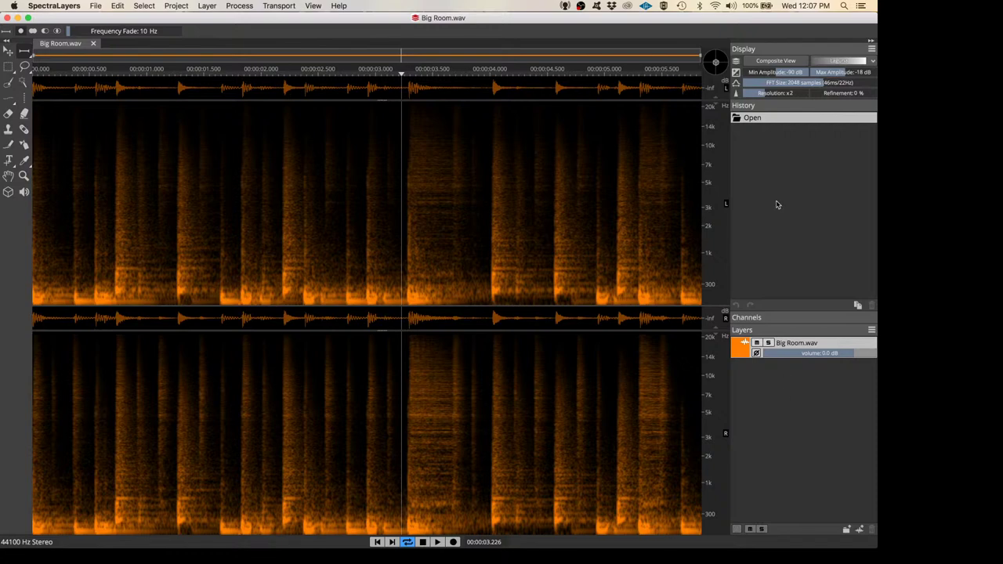
Set the spectrogram's display colour map to Inferno
{"action": "scroll", "coordinate": [840, 62], "scroll_direction": "down", "scroll_amount": 1}
{"action": "left_click", "coordinate": [840, 63]}
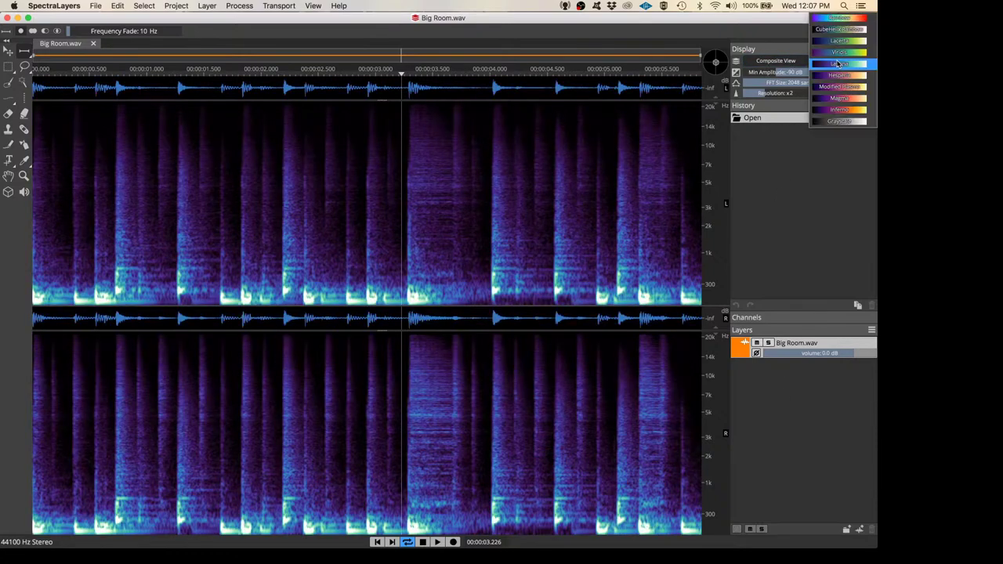
{"action": "left_click", "coordinate": [840, 110]}
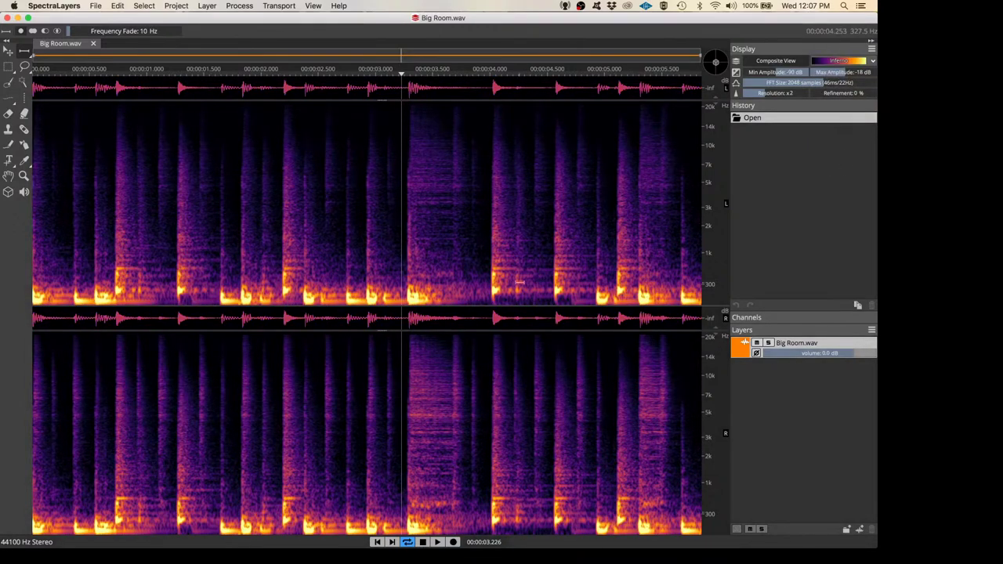
{"action": "scroll", "coordinate": [437, 289], "scroll_direction": "up", "scroll_amount": 5}
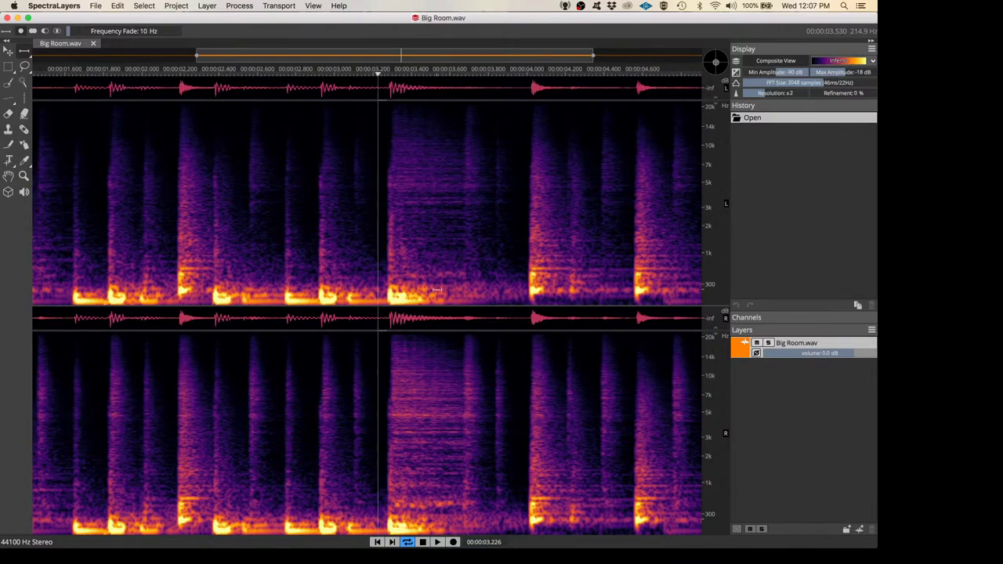
{"action": "scroll", "coordinate": [437, 288], "scroll_direction": "down", "scroll_amount": 5}
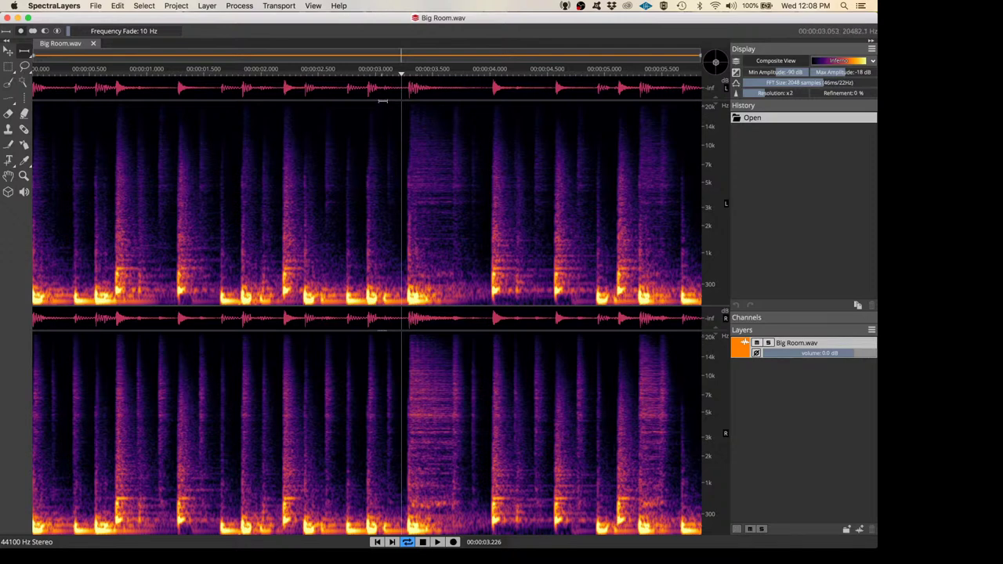
Enlarge the waveform display until it covers the spectrogram in both channels, and play the audio from the playhead
{"action": "left_click_drag", "start_coordinate": [381, 99], "coordinate": [382, 340]}
{"action": "key", "text": "space"}
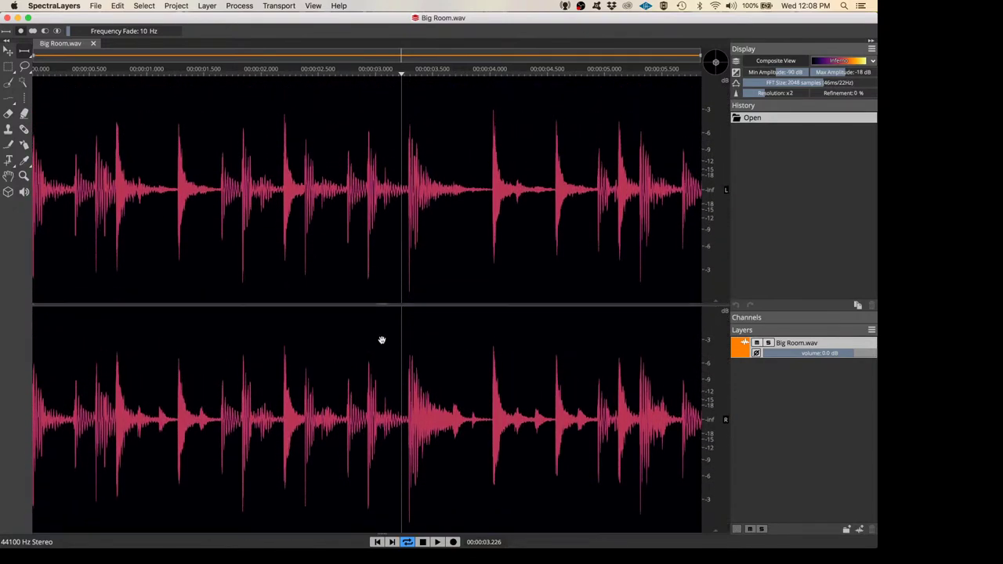
{"action": "key", "text": "space"}
{"action": "key", "text": "space"}
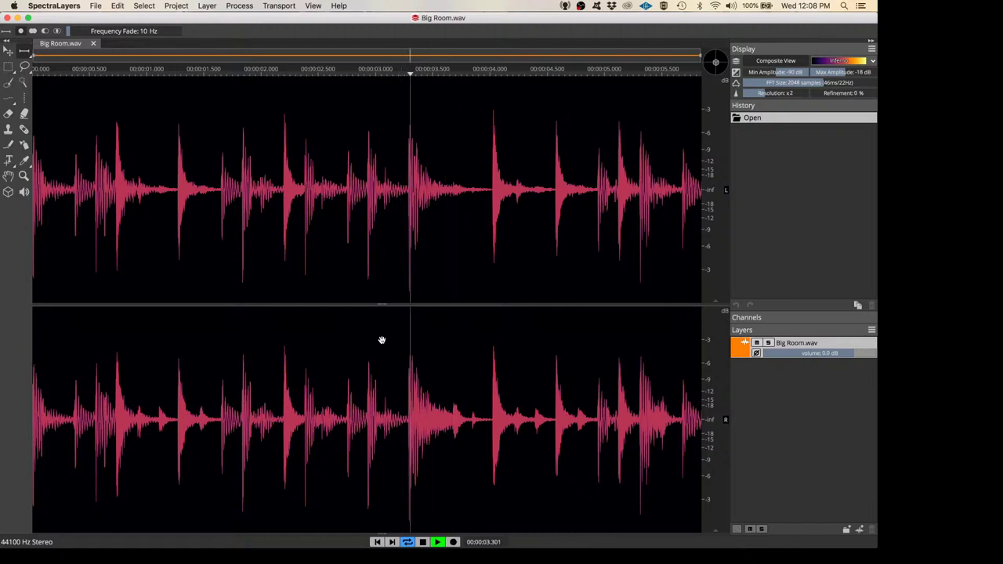
{"action": "key", "text": "space"}
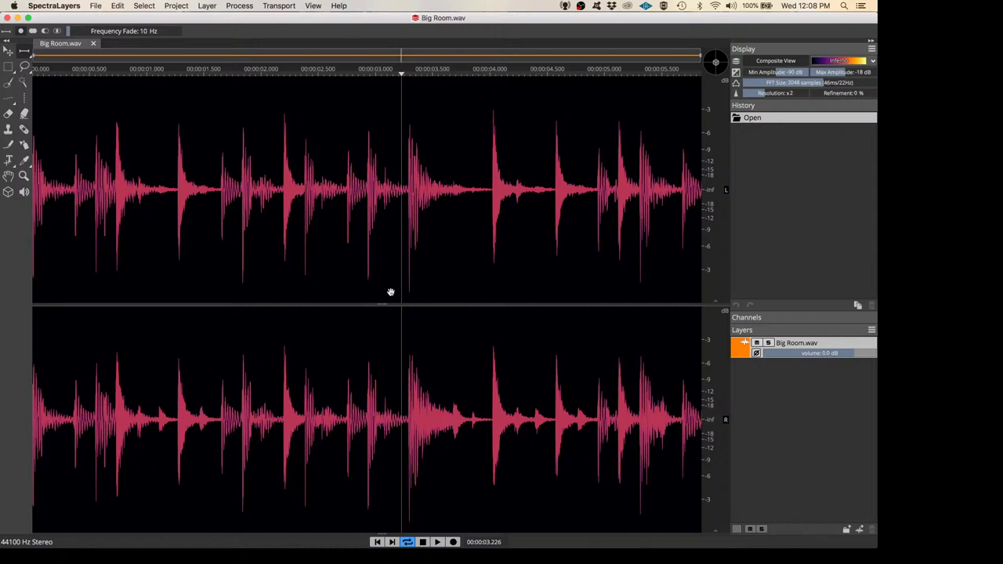
Collapse the waveform display so that the spectrogram fills both channel views
{"action": "left_click_drag", "start_coordinate": [383, 304], "coordinate": [395, 31]}
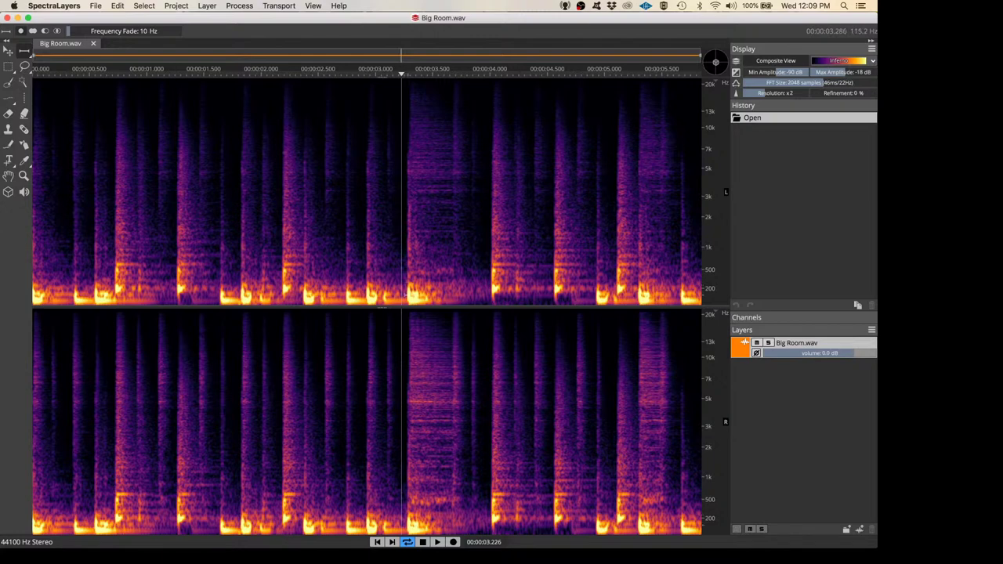
{"action": "scroll", "coordinate": [405, 295], "scroll_direction": "up", "scroll_amount": 1}
{"action": "scroll", "coordinate": [405, 295], "scroll_direction": "up", "scroll_amount": 1}
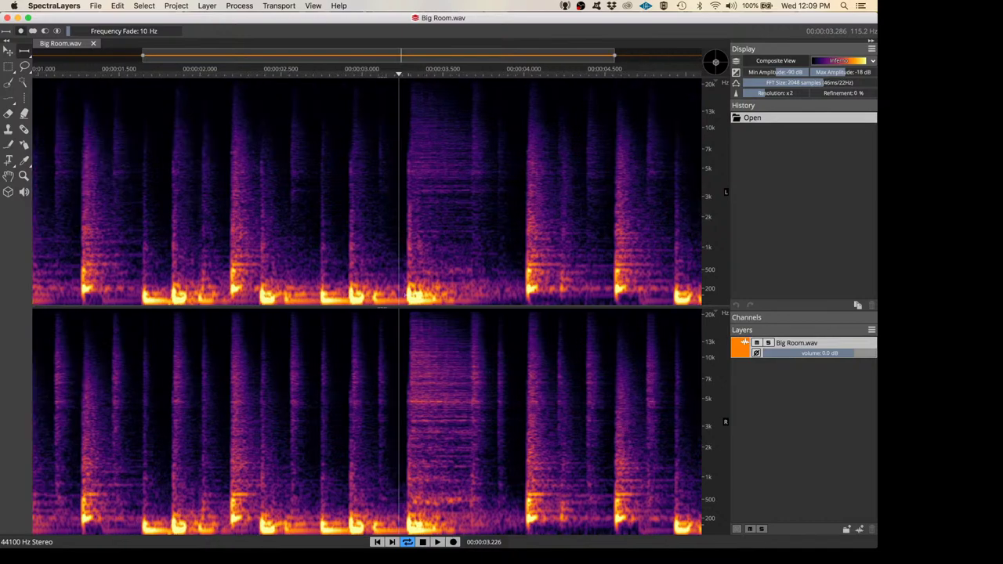
{"action": "scroll", "coordinate": [405, 295], "scroll_direction": "up", "scroll_amount": 1}
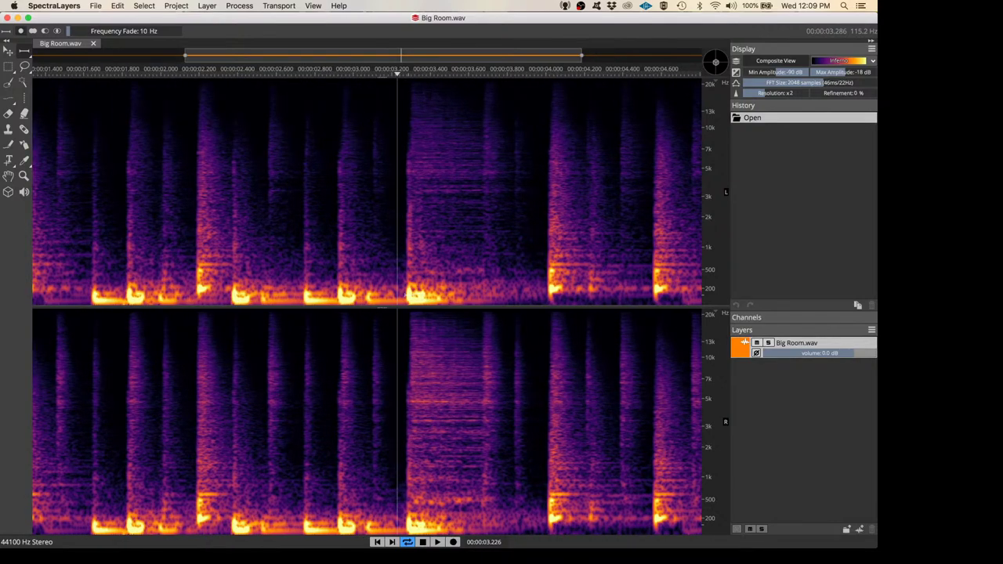
Zoom in on the time axis around the broadband hit just after the playhead, to roughly 2.5 to 3.9 s
{"action": "scroll", "coordinate": [405, 294], "scroll_direction": "up", "scroll_amount": 1}
{"action": "scroll", "coordinate": [405, 294], "scroll_direction": "up", "scroll_amount": 1}
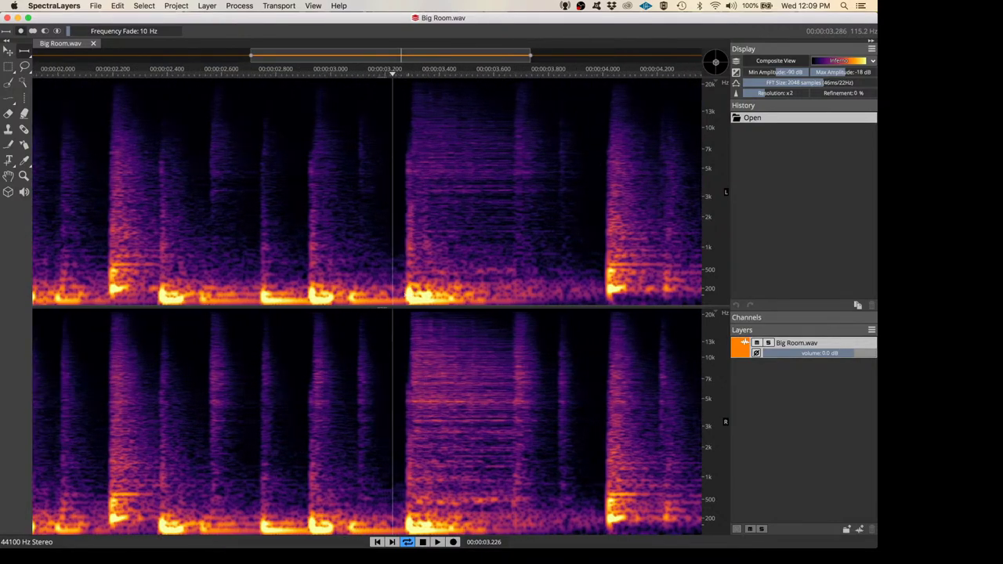
{"action": "scroll", "coordinate": [405, 295], "scroll_direction": "up", "scroll_amount": 1}
{"action": "scroll", "coordinate": [406, 295], "scroll_direction": "up", "scroll_amount": 1}
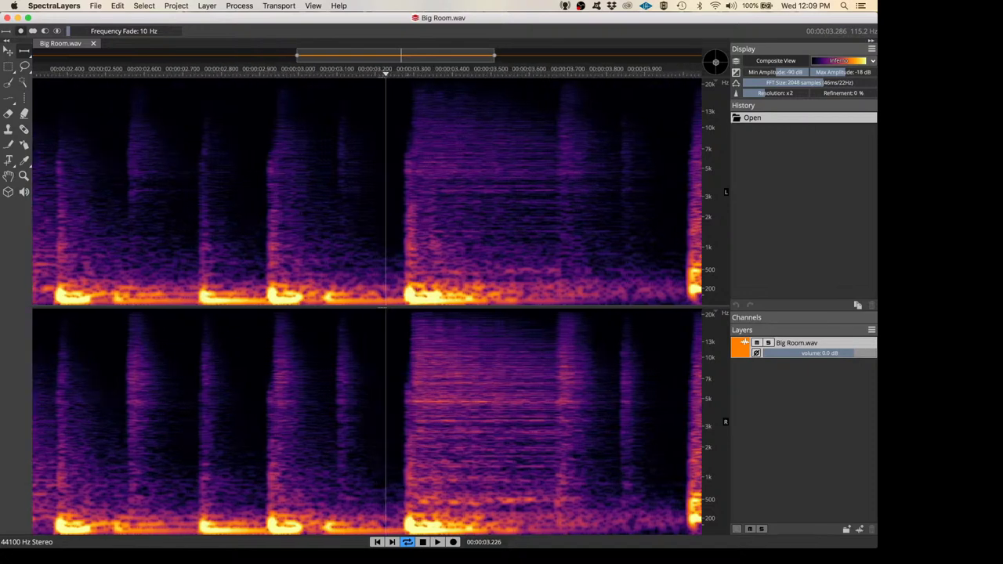
{"action": "scroll", "coordinate": [405, 295], "scroll_direction": "up", "scroll_amount": 1}
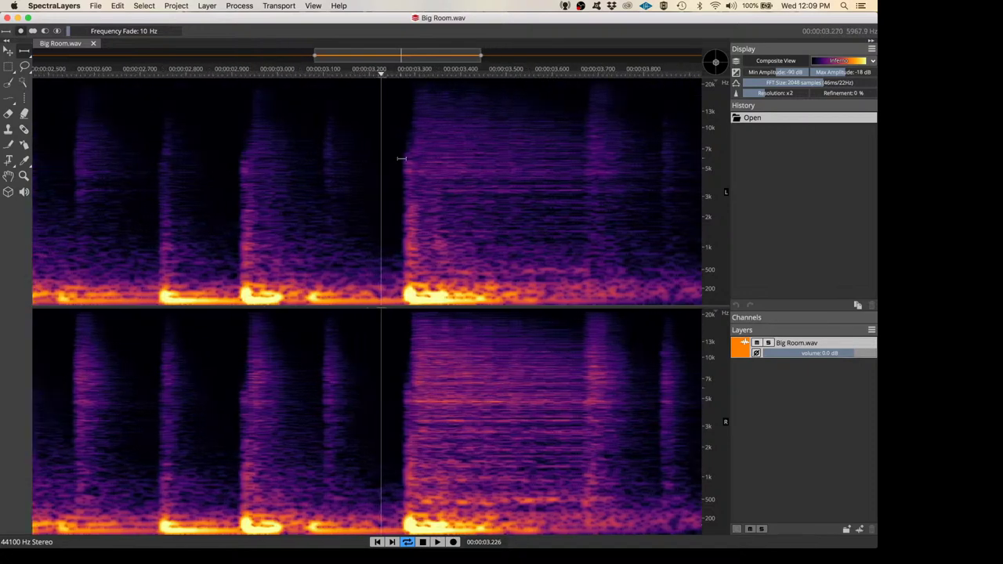
Move the visible time range to the start of the file and back to the hit near 3.3 s
{"action": "left_click_drag", "start_coordinate": [370, 56], "coordinate": [48, 60]}
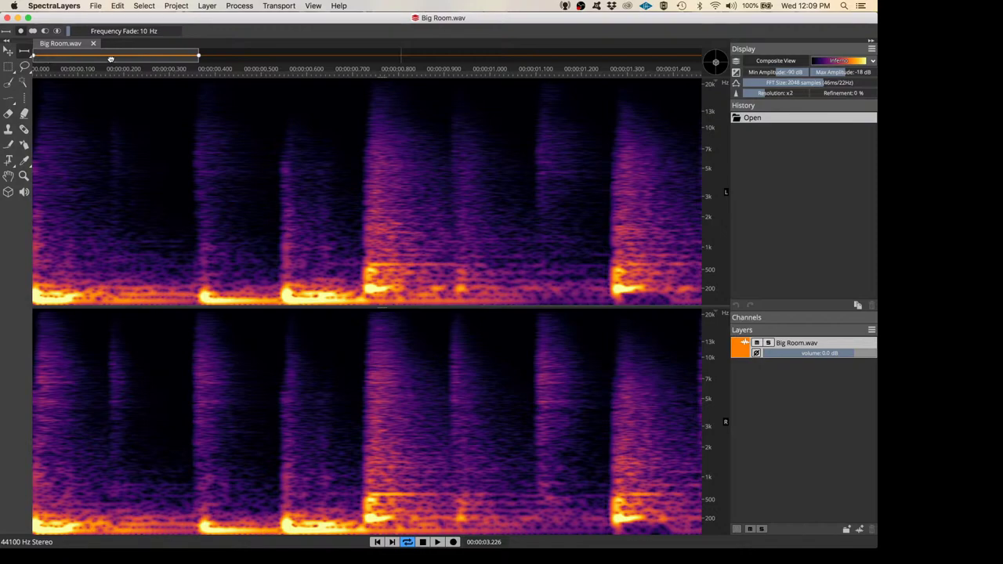
{"action": "left_click_drag", "start_coordinate": [111, 59], "coordinate": [40, 60]}
{"action": "left_click_drag", "start_coordinate": [179, 63], "coordinate": [389, 49]}
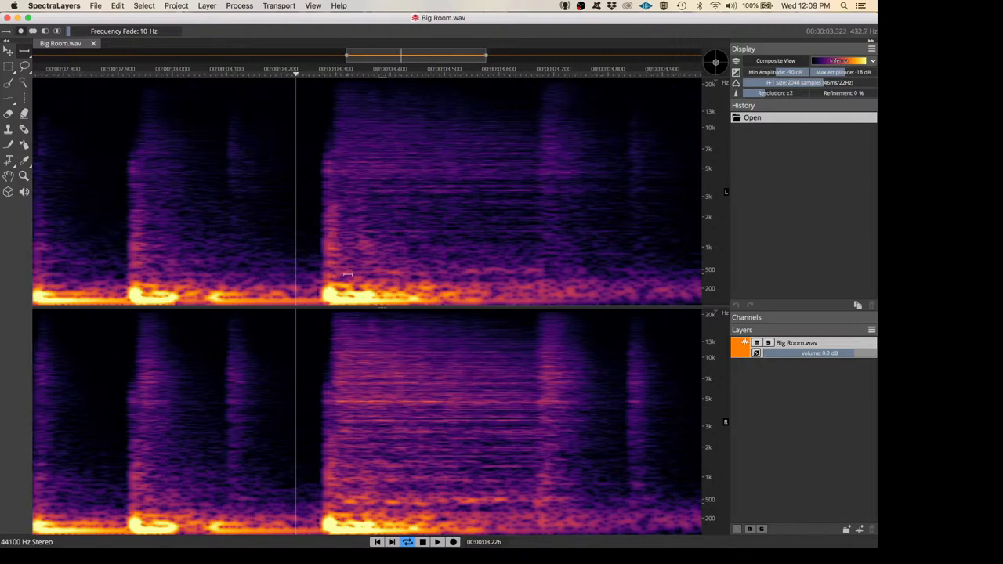
Examine the hit near 3.3 s at several time magnifications, zooming in and out around it
{"action": "scroll", "coordinate": [347, 273], "scroll_direction": "up", "scroll_amount": 2}
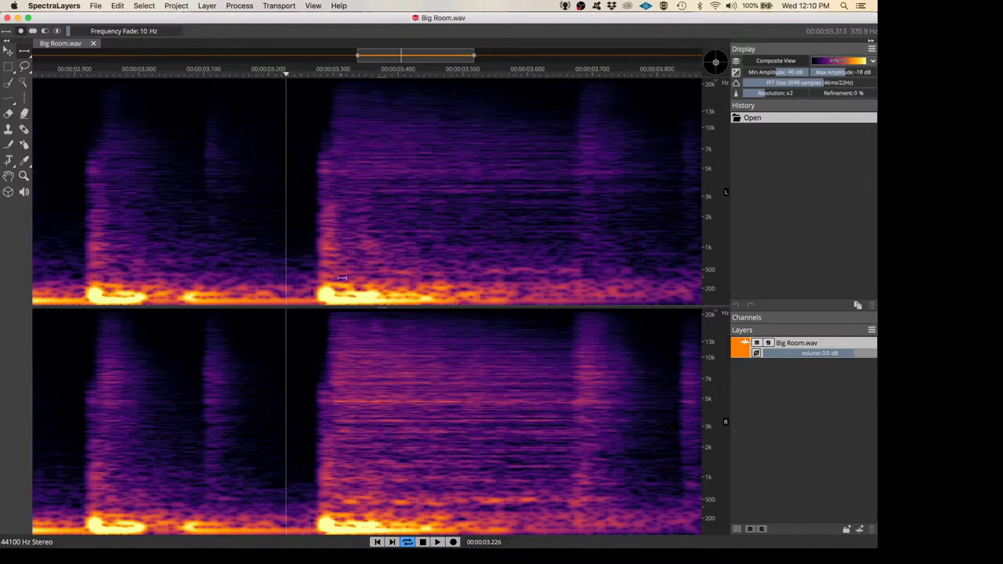
{"action": "scroll", "coordinate": [343, 277], "scroll_direction": "up", "scroll_amount": 1}
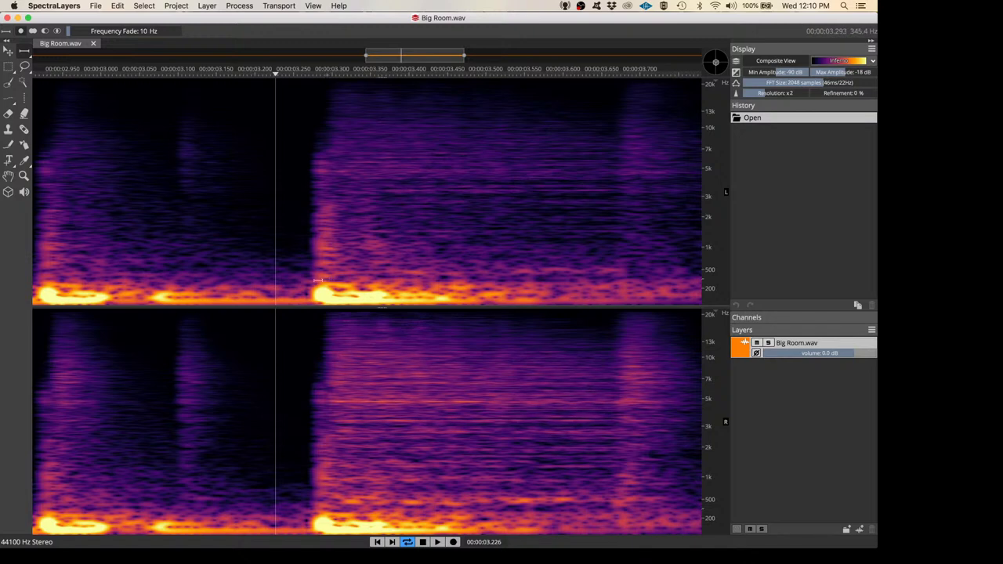
{"action": "scroll", "coordinate": [316, 280], "scroll_direction": "down", "scroll_amount": 1}
{"action": "scroll", "coordinate": [317, 280], "scroll_direction": "up", "scroll_amount": 1}
{"action": "scroll", "coordinate": [316, 280], "scroll_direction": "down", "scroll_amount": 3}
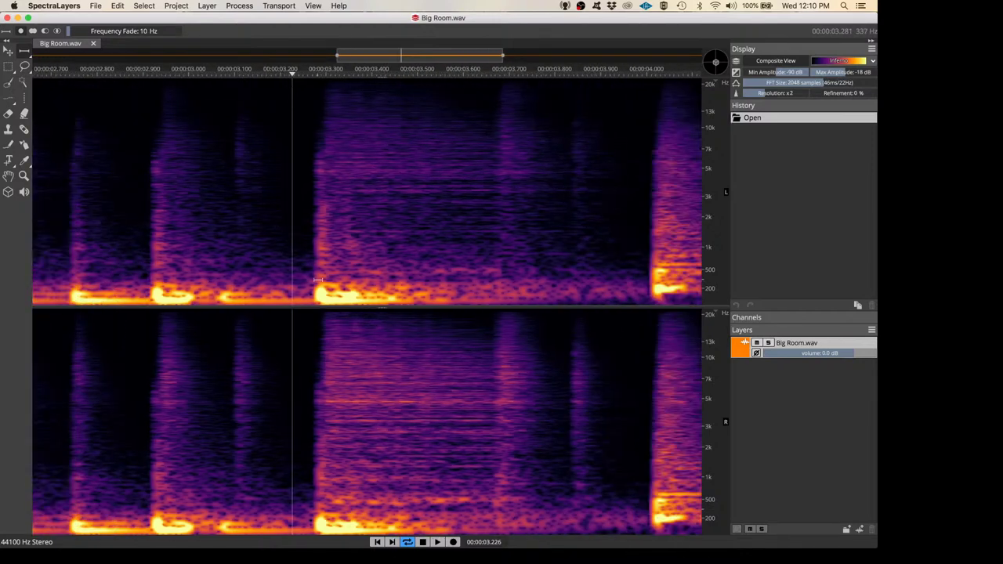
{"action": "scroll", "coordinate": [317, 279], "scroll_direction": "down", "scroll_amount": 1}
{"action": "scroll", "coordinate": [316, 280], "scroll_direction": "up", "scroll_amount": 4}
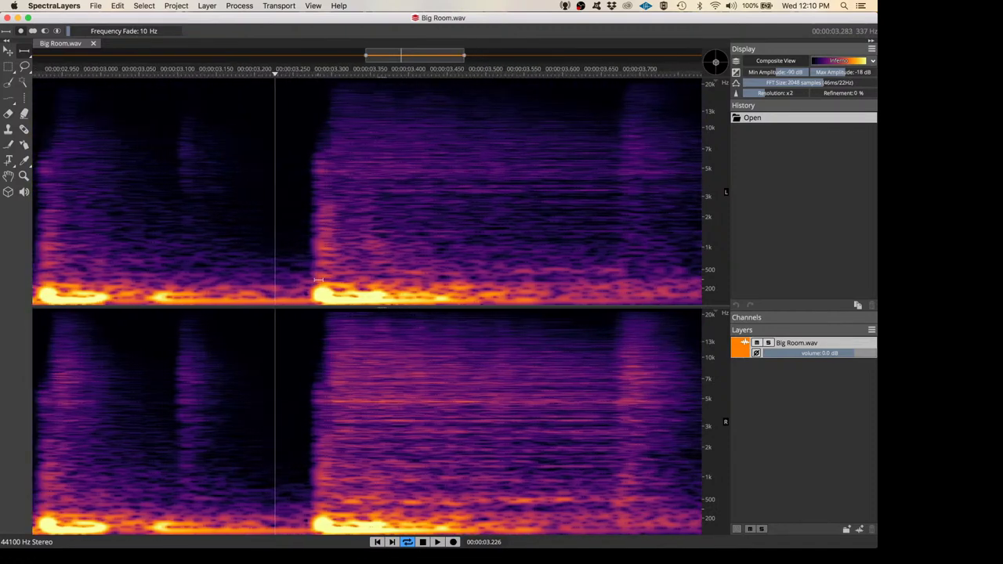
{"action": "scroll", "coordinate": [318, 279], "scroll_direction": "down", "scroll_amount": 3}
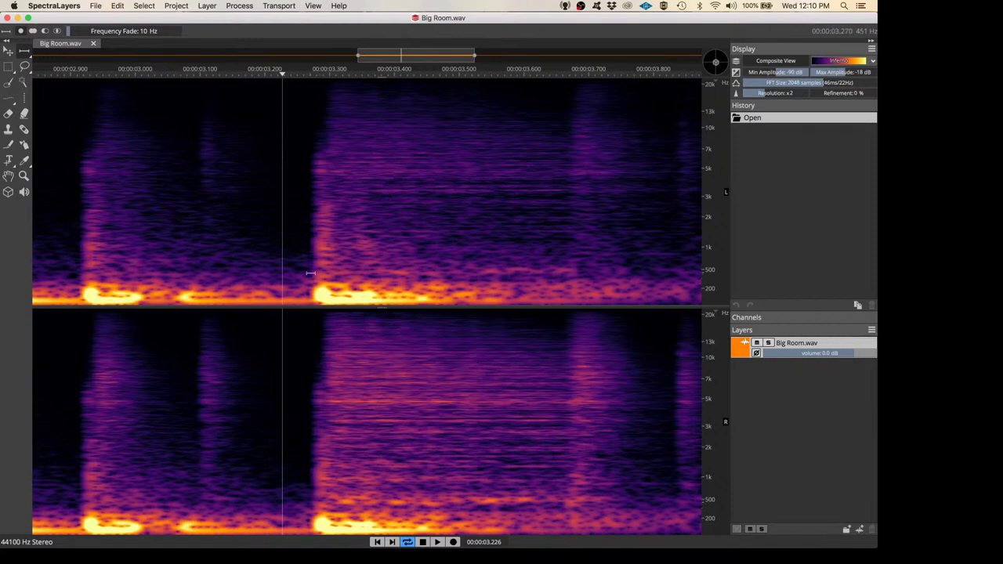
{"action": "scroll", "coordinate": [310, 273], "scroll_direction": "up", "scroll_amount": 1}
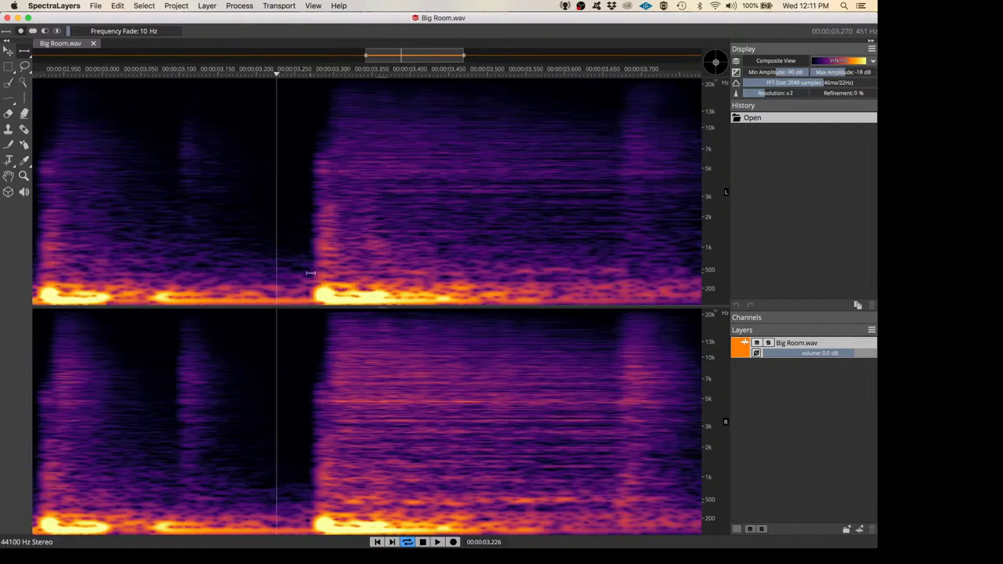
{"action": "scroll", "coordinate": [311, 273], "scroll_direction": "down", "scroll_amount": 1}
{"action": "scroll", "coordinate": [313, 272], "scroll_direction": "up", "scroll_amount": 1}
{"action": "scroll", "coordinate": [319, 271], "scroll_direction": "down", "scroll_amount": 1}
{"action": "scroll", "coordinate": [320, 272], "scroll_direction": "down", "scroll_amount": 2}
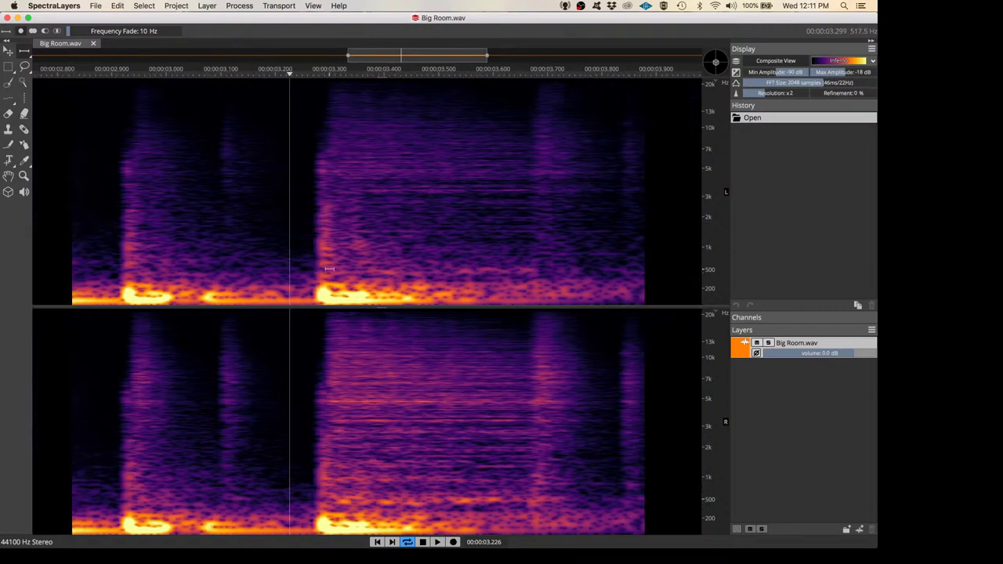
{"action": "scroll", "coordinate": [333, 270], "scroll_direction": "up", "scroll_amount": 1}
{"action": "scroll", "coordinate": [335, 268], "scroll_direction": "down", "scroll_amount": 1}
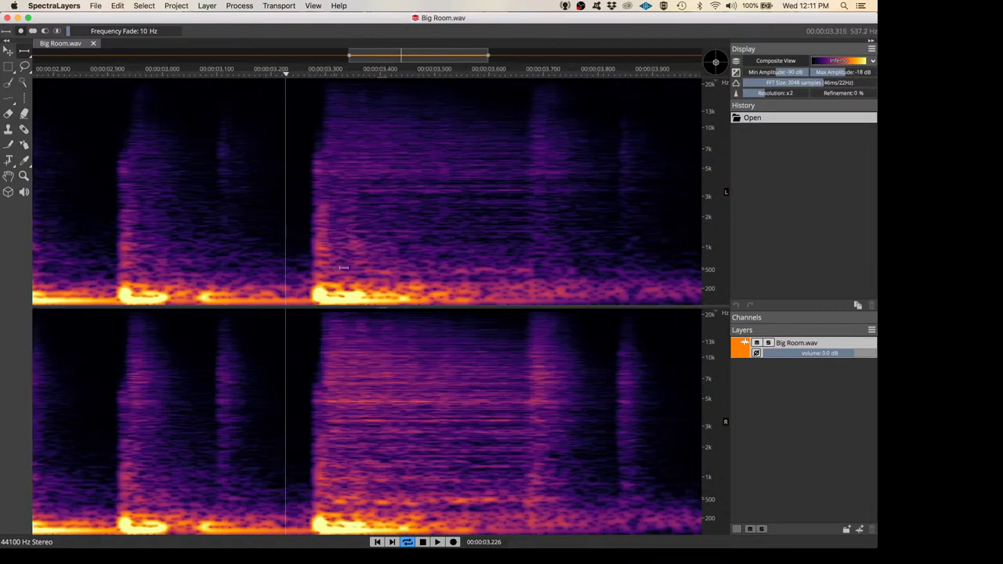
{"action": "scroll", "coordinate": [341, 267], "scroll_direction": "up", "scroll_amount": 3}
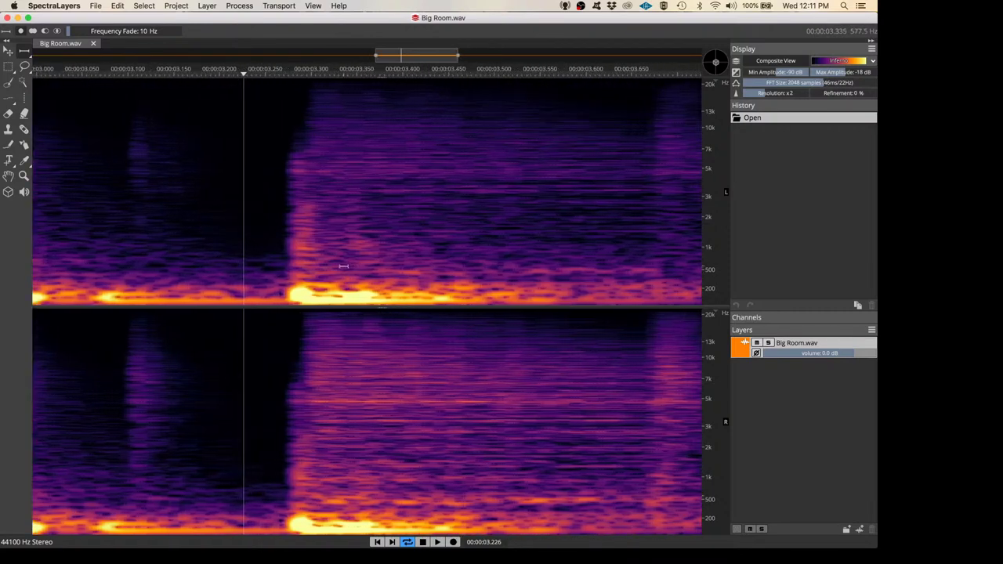
Reframe the time range slightly earlier so that it spans about 2.95 to 3.65 s around the hit
{"action": "scroll", "coordinate": [344, 266], "scroll_direction": "down", "scroll_amount": 1}
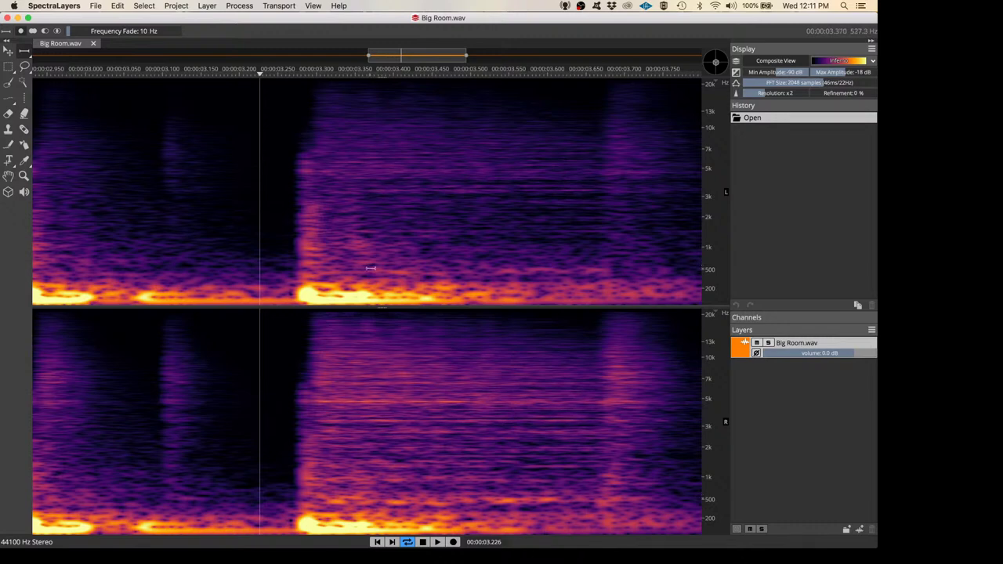
{"action": "scroll", "coordinate": [273, 275], "scroll_direction": "down", "scroll_amount": 1}
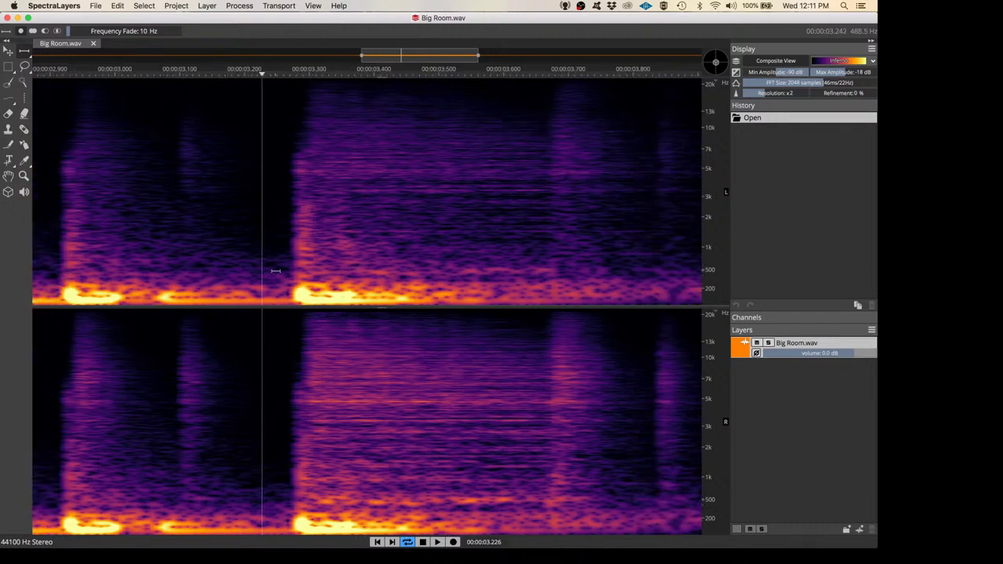
{"action": "left_click_drag", "start_coordinate": [427, 54], "coordinate": [409, 54]}
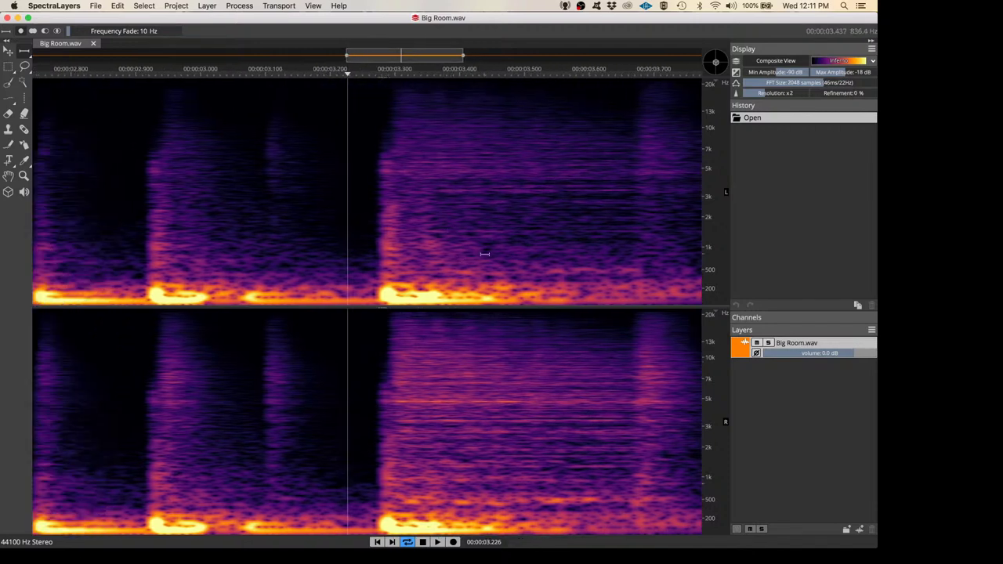
{"action": "scroll", "coordinate": [484, 254], "scroll_direction": "up", "scroll_amount": 3}
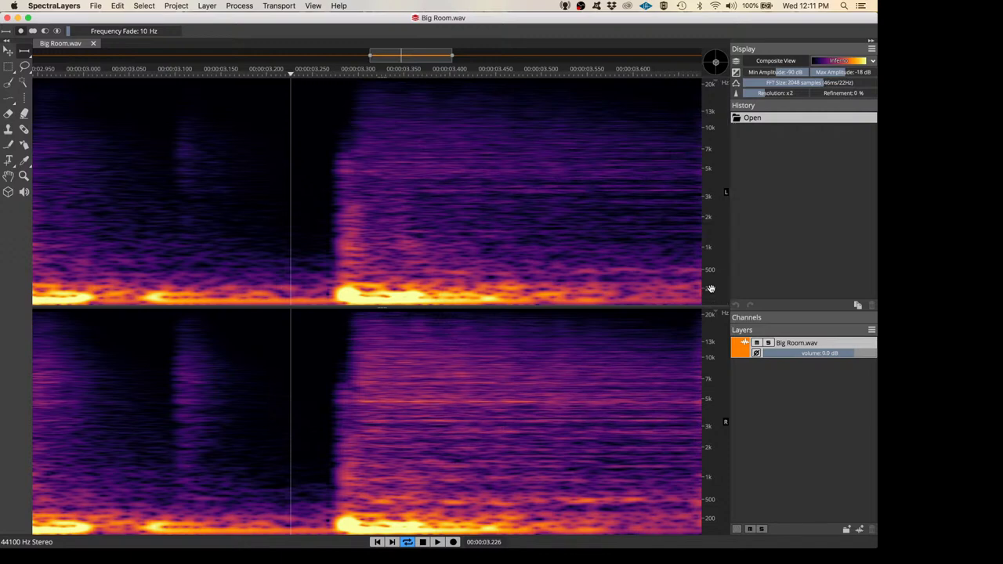
Zoom the frequency axis in on the range up to about 600 Hz and back out to the full range
{"action": "scroll", "coordinate": [711, 289], "scroll_direction": "up", "scroll_amount": 5}
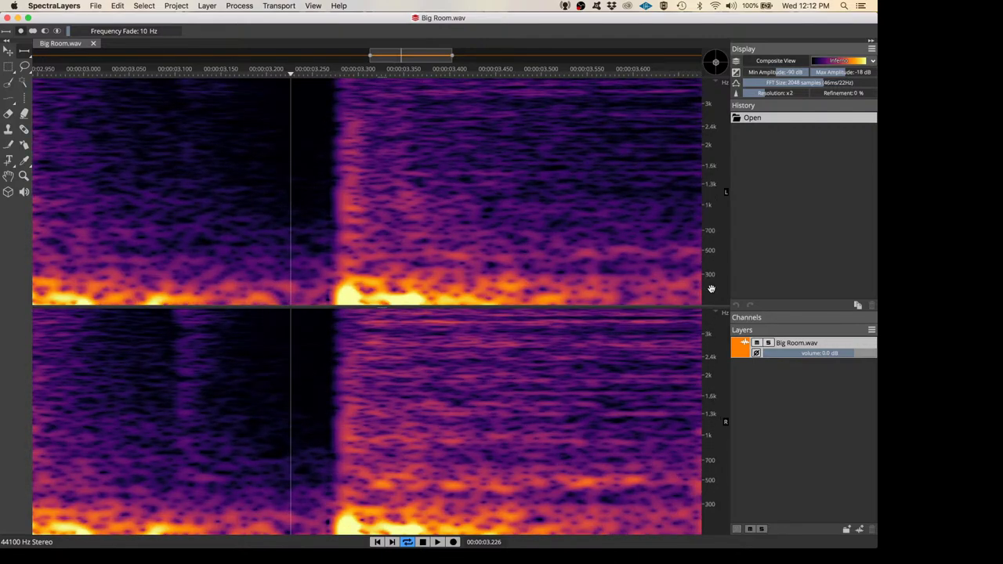
{"action": "scroll", "coordinate": [711, 289], "scroll_direction": "up", "scroll_amount": 4}
{"action": "scroll", "coordinate": [711, 288], "scroll_direction": "up", "scroll_amount": 3}
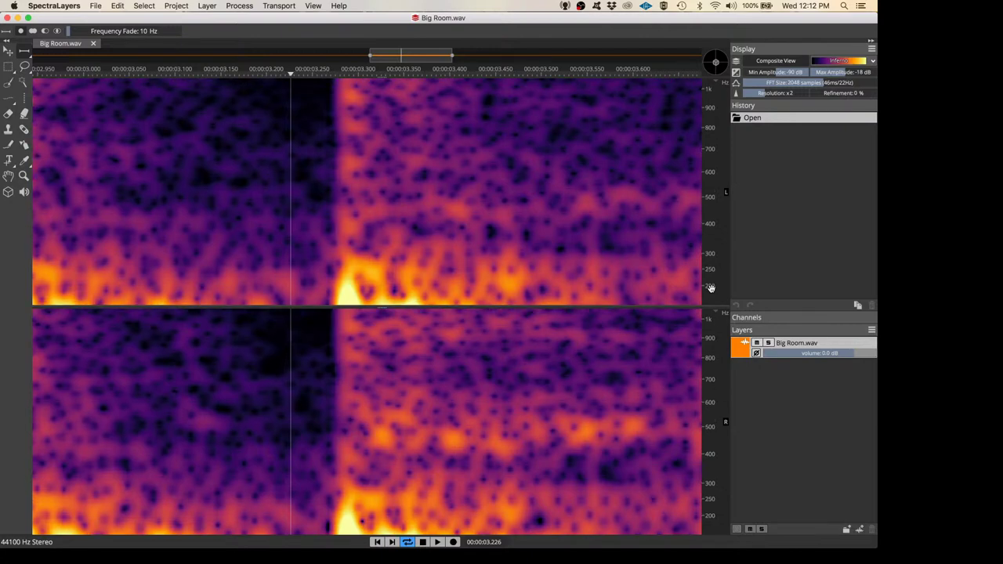
{"action": "scroll", "coordinate": [711, 288], "scroll_direction": "up", "scroll_amount": 2}
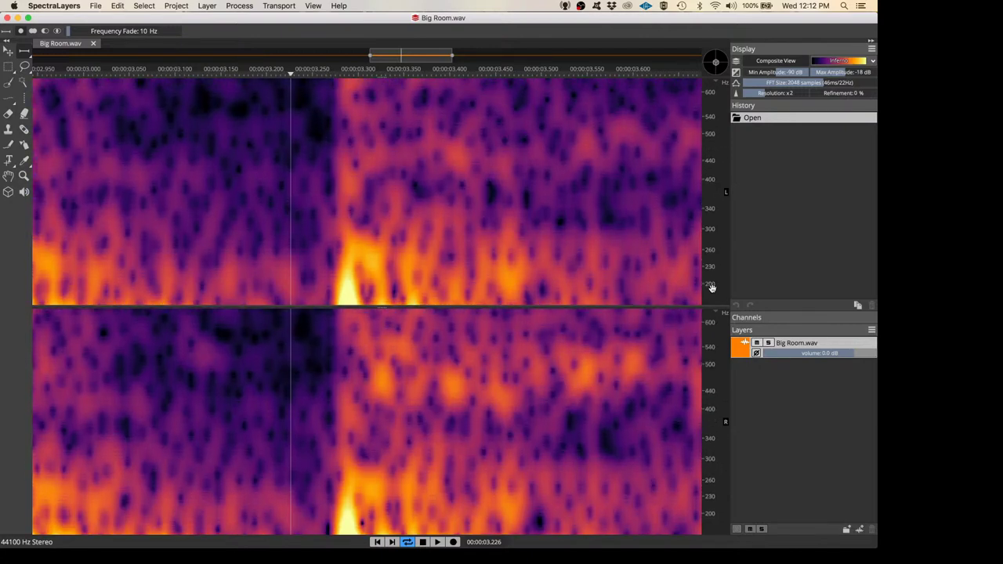
{"action": "scroll", "coordinate": [711, 288], "scroll_direction": "down", "scroll_amount": 8}
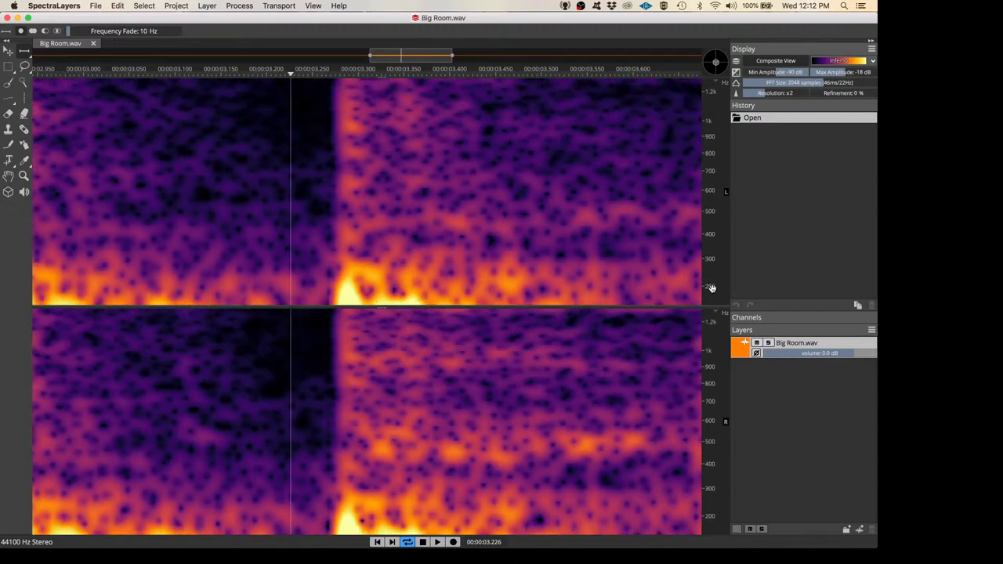
{"action": "scroll", "coordinate": [711, 288], "scroll_direction": "down", "scroll_amount": 5}
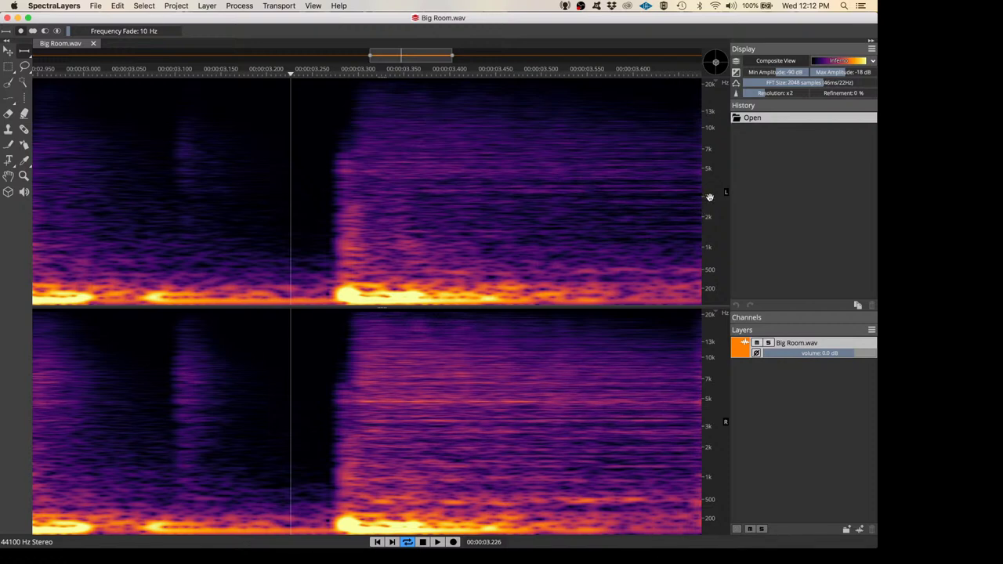
Zoom the frequency axis in around 3 kHz, to about 2.7 to 3.5 kHz, and back out to the full range
{"action": "scroll", "coordinate": [709, 197], "scroll_direction": "up", "scroll_amount": 3}
{"action": "scroll", "coordinate": [709, 194], "scroll_direction": "up", "scroll_amount": 3}
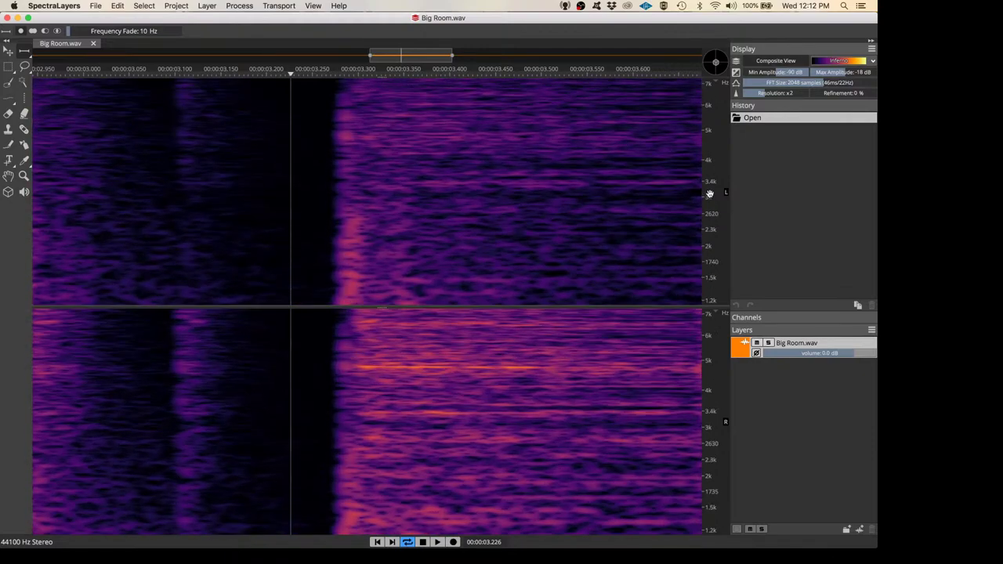
{"action": "scroll", "coordinate": [709, 194], "scroll_direction": "up", "scroll_amount": 2}
{"action": "scroll", "coordinate": [711, 195], "scroll_direction": "up", "scroll_amount": 3}
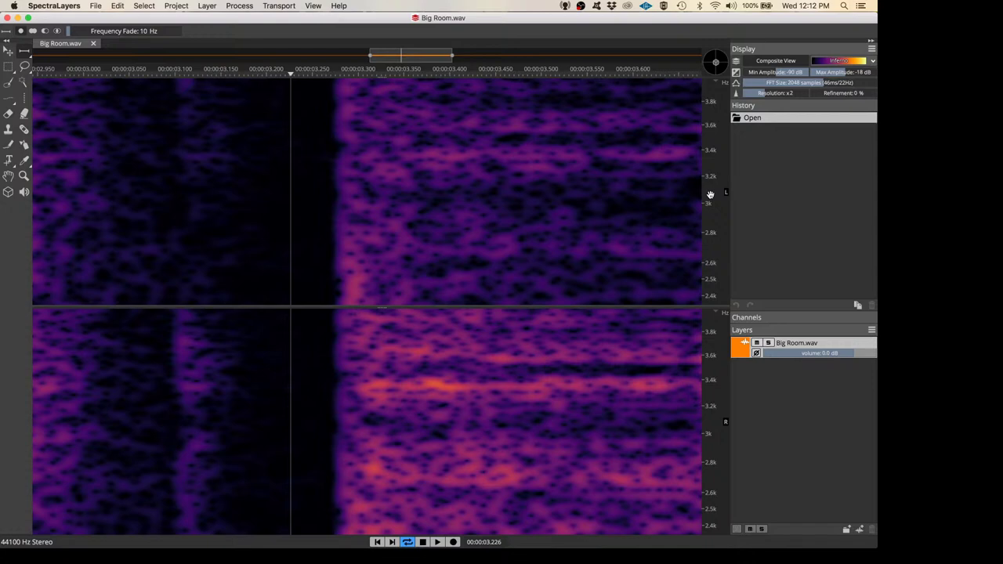
{"action": "scroll", "coordinate": [710, 195], "scroll_direction": "up", "scroll_amount": 1}
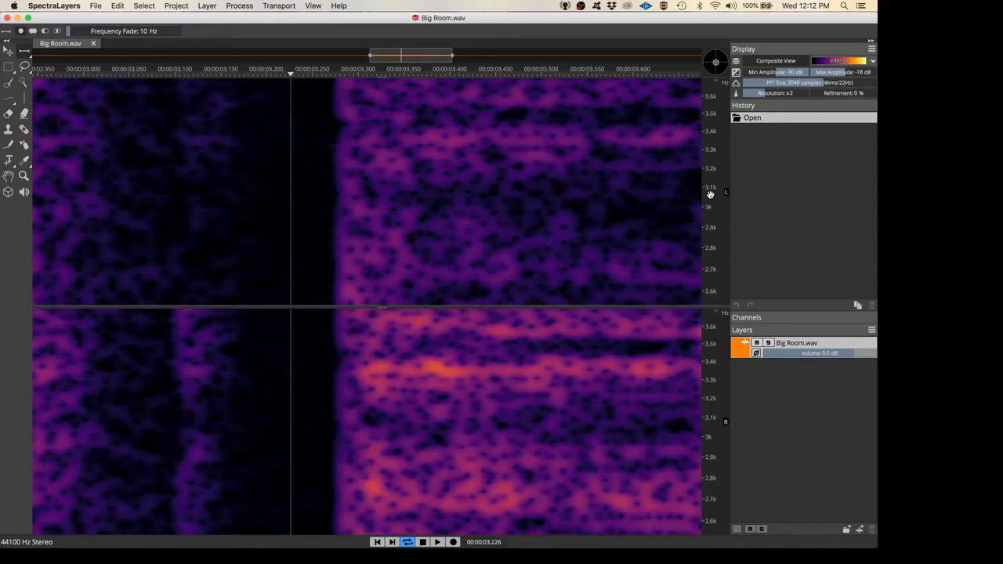
{"action": "scroll", "coordinate": [710, 194], "scroll_direction": "up", "scroll_amount": 1}
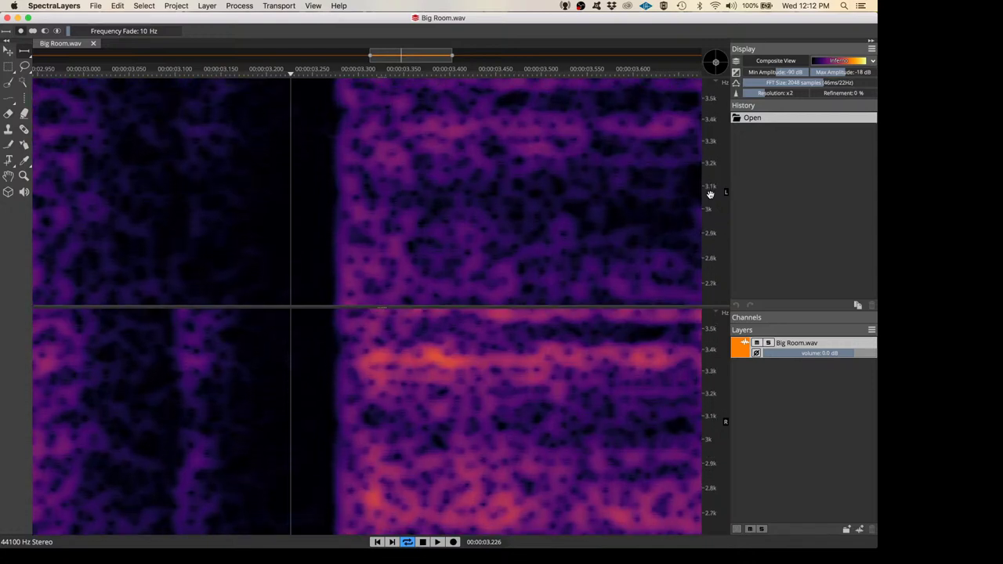
{"action": "scroll", "coordinate": [710, 194], "scroll_direction": "down", "scroll_amount": 4}
{"action": "scroll", "coordinate": [710, 195], "scroll_direction": "down", "scroll_amount": 3}
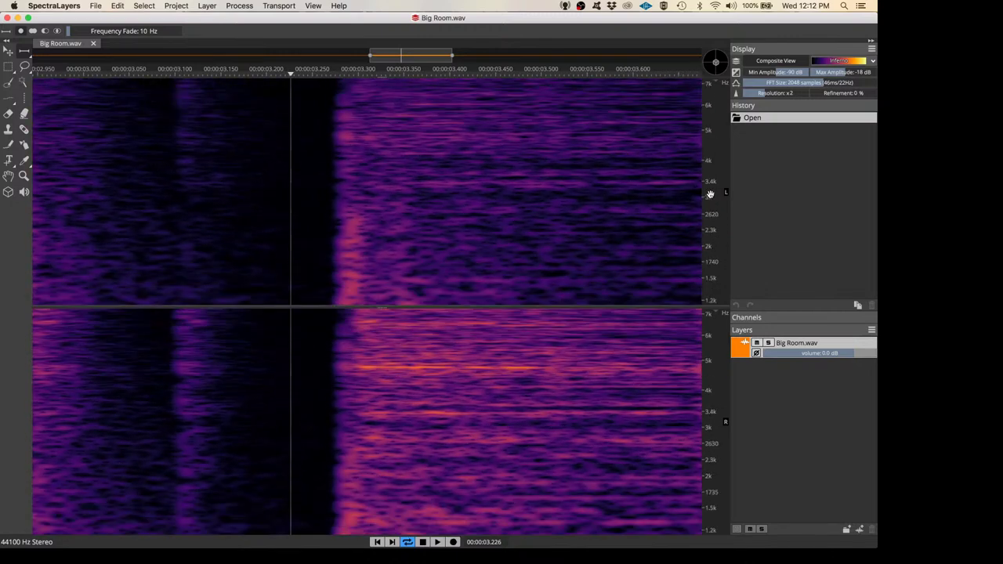
{"action": "scroll", "coordinate": [710, 194], "scroll_direction": "down", "scroll_amount": 2}
{"action": "scroll", "coordinate": [710, 194], "scroll_direction": "down", "scroll_amount": 3}
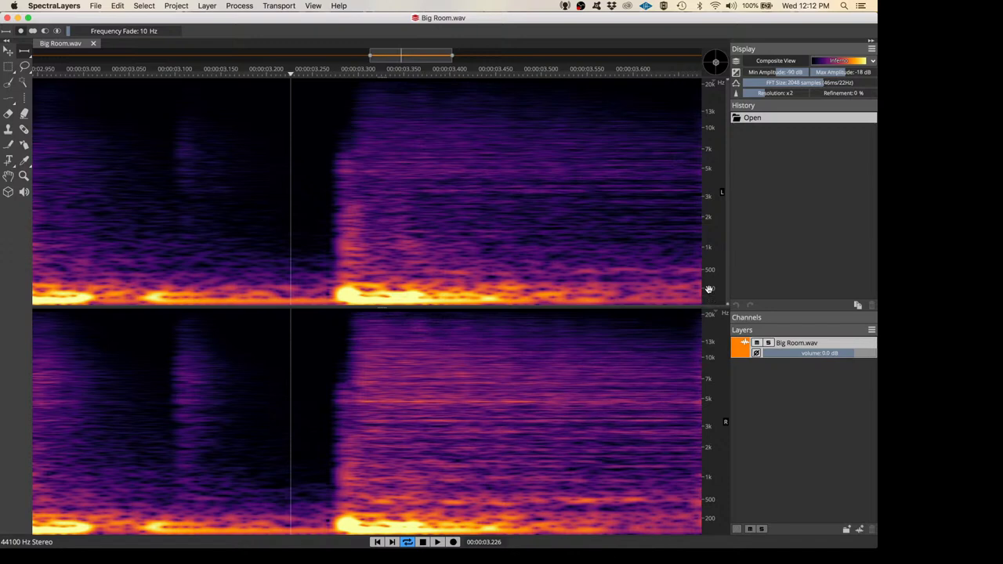
Zoom the frequency axis in on the low end so that both channels show content up to about 2 kHz
{"action": "scroll", "coordinate": [709, 289], "scroll_direction": "up", "scroll_amount": 5}
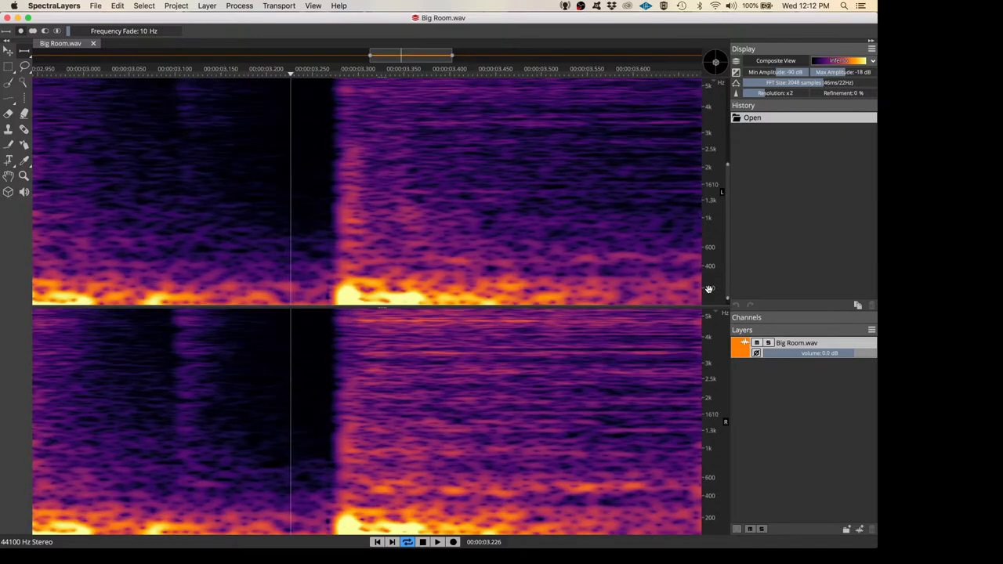
{"action": "scroll", "coordinate": [709, 289], "scroll_direction": "up", "scroll_amount": 2}
{"action": "scroll", "coordinate": [708, 289], "scroll_direction": "up", "scroll_amount": 1}
{"action": "scroll", "coordinate": [708, 289], "scroll_direction": "up", "scroll_amount": 1}
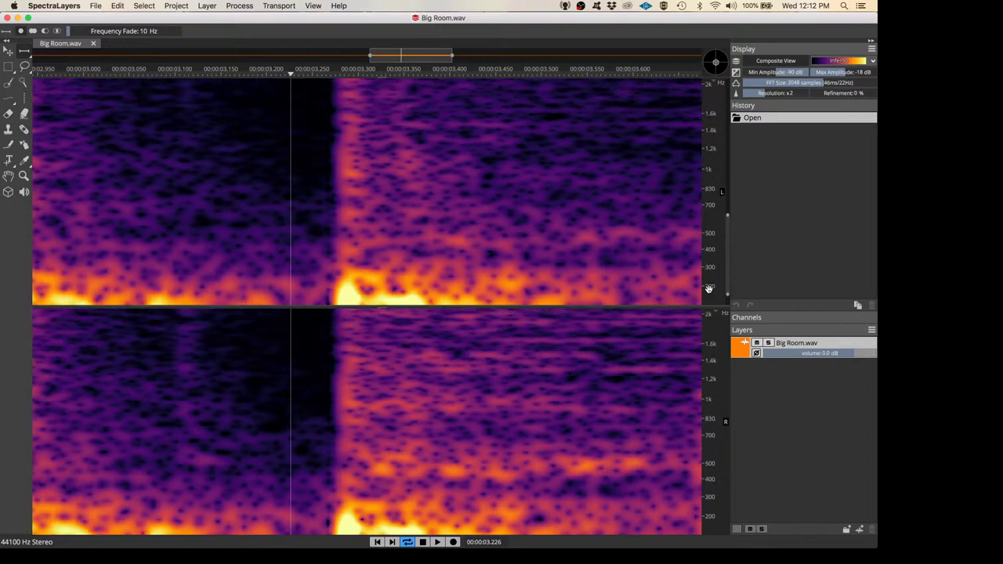
{"action": "scroll", "coordinate": [708, 289], "scroll_direction": "up", "scroll_amount": 2}
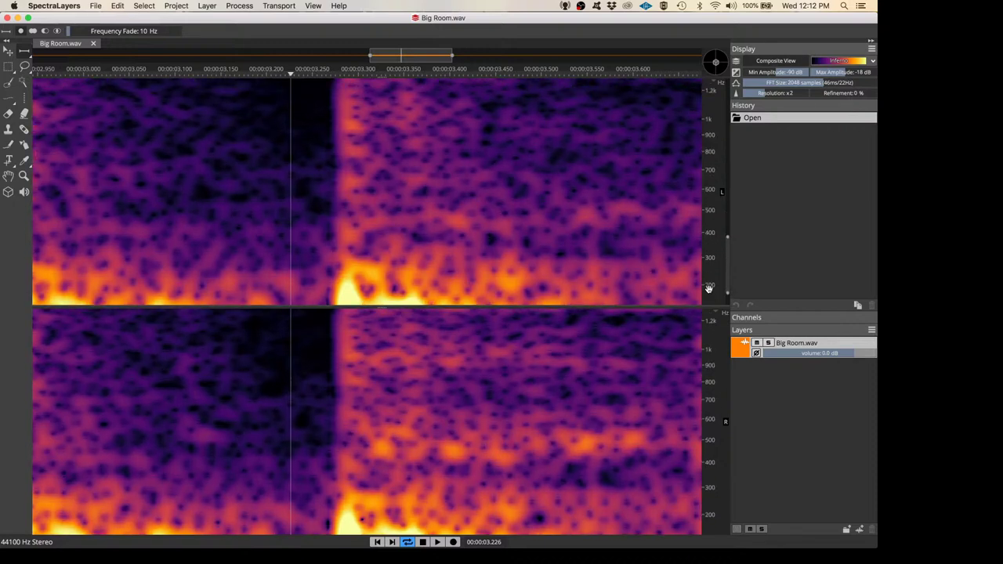
{"action": "scroll", "coordinate": [708, 289], "scroll_direction": "down", "scroll_amount": 2}
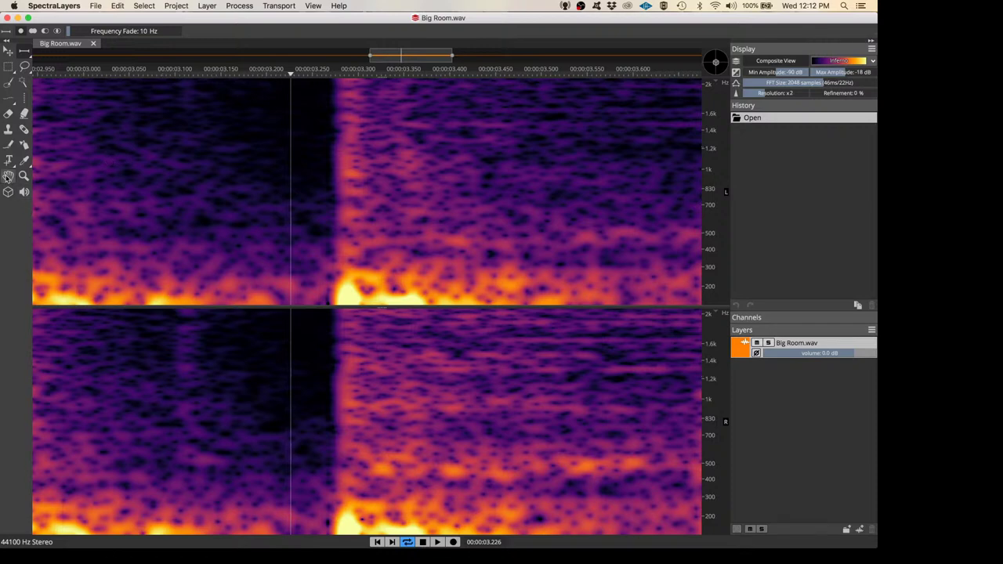
Pan the zoomed spectrogram with the Hand tool to bring the lowest frequencies, below 100 Hz, into view
{"action": "left_click", "coordinate": [7, 178]}
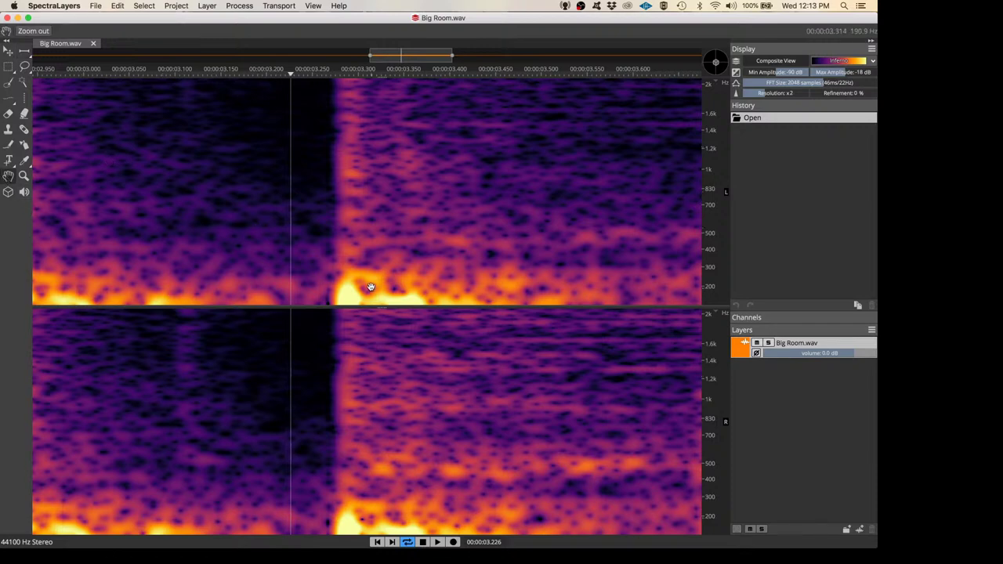
{"action": "left_click_drag", "start_coordinate": [370, 287], "coordinate": [369, 215]}
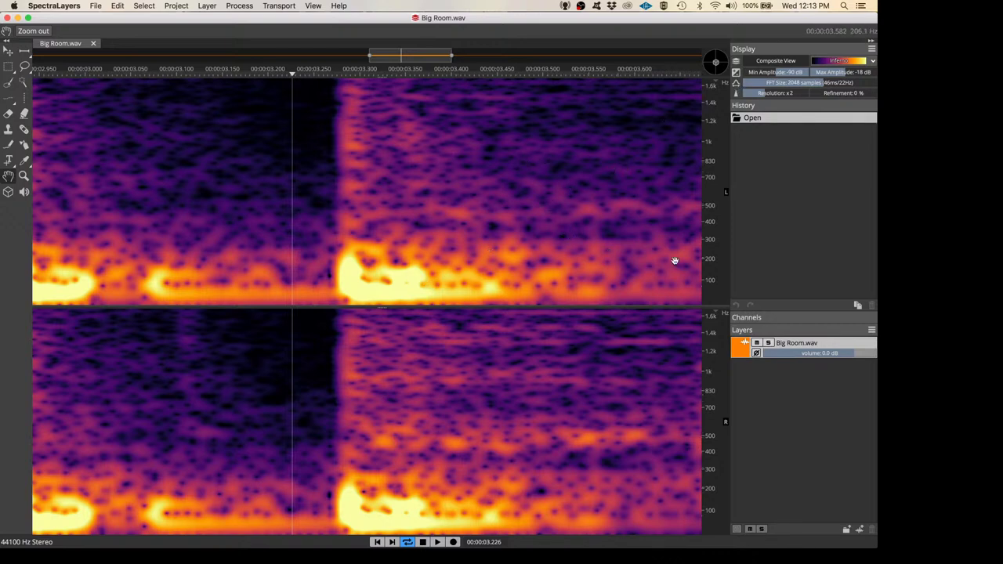
Zoom the frequency axis in on the range from about 100 to 500 Hz and back out to the full range
{"action": "scroll", "coordinate": [711, 282], "scroll_direction": "down", "scroll_amount": 2}
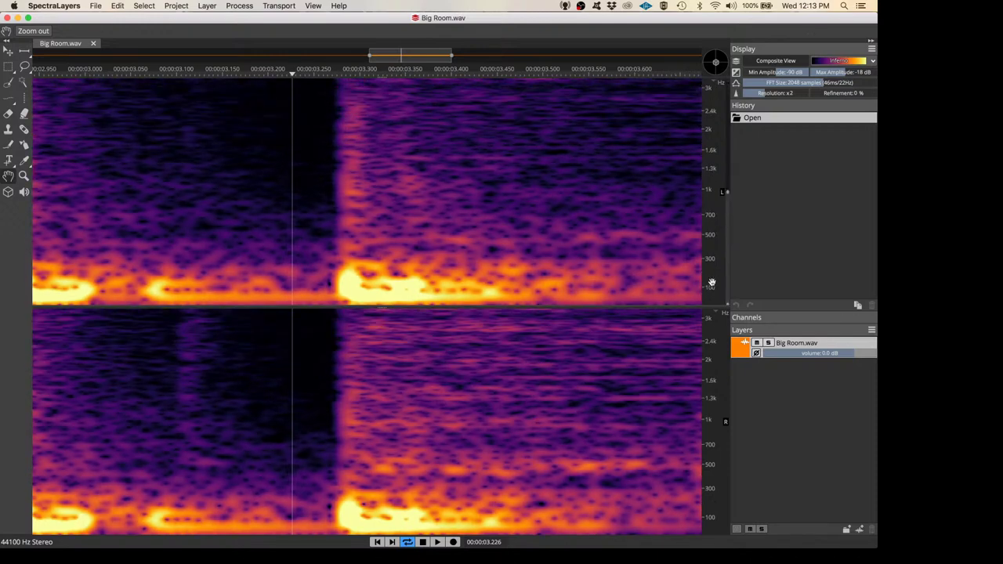
{"action": "scroll", "coordinate": [712, 282], "scroll_direction": "up", "scroll_amount": 3}
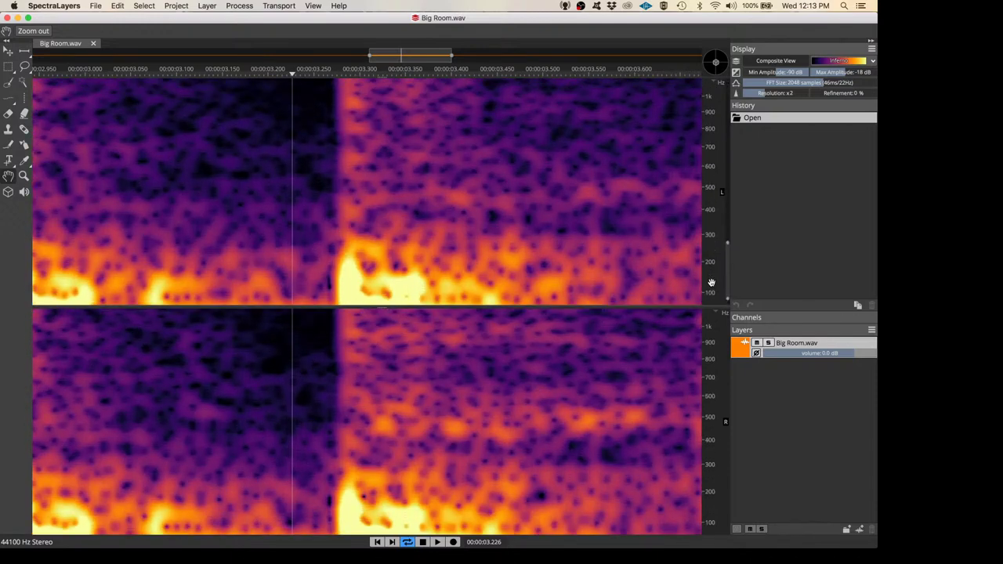
{"action": "scroll", "coordinate": [711, 282], "scroll_direction": "up", "scroll_amount": 2}
{"action": "scroll", "coordinate": [712, 282], "scroll_direction": "up", "scroll_amount": 1}
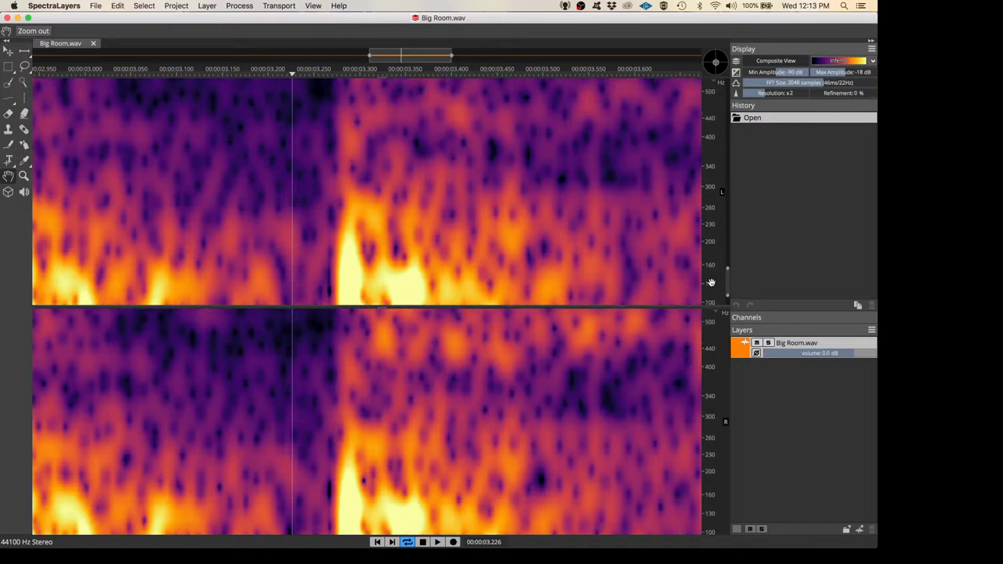
{"action": "scroll", "coordinate": [712, 283], "scroll_direction": "down", "scroll_amount": 8}
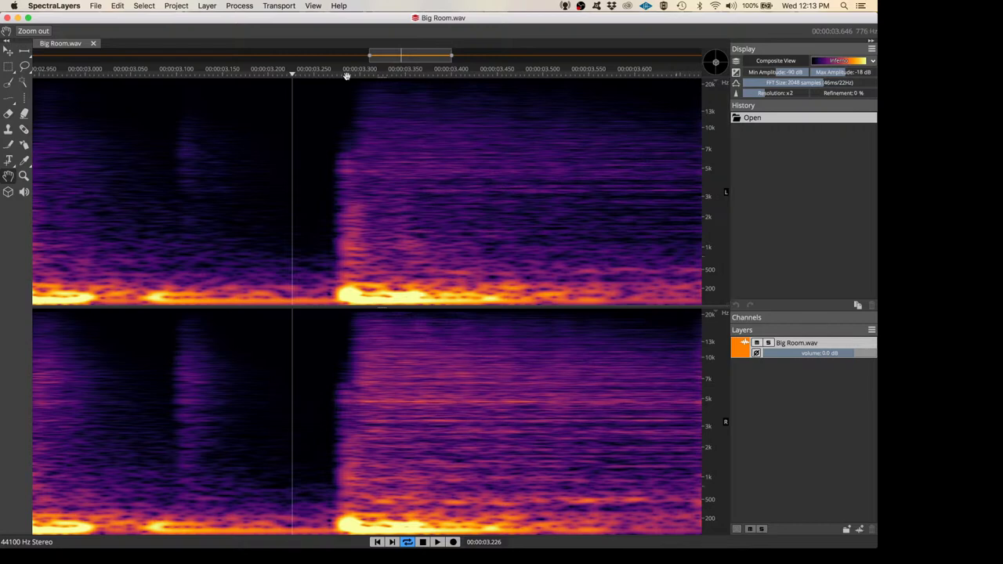
Turn on Lock Spectrogram to 0Hz for the frequency axis
{"action": "left_click", "coordinate": [313, 7]}
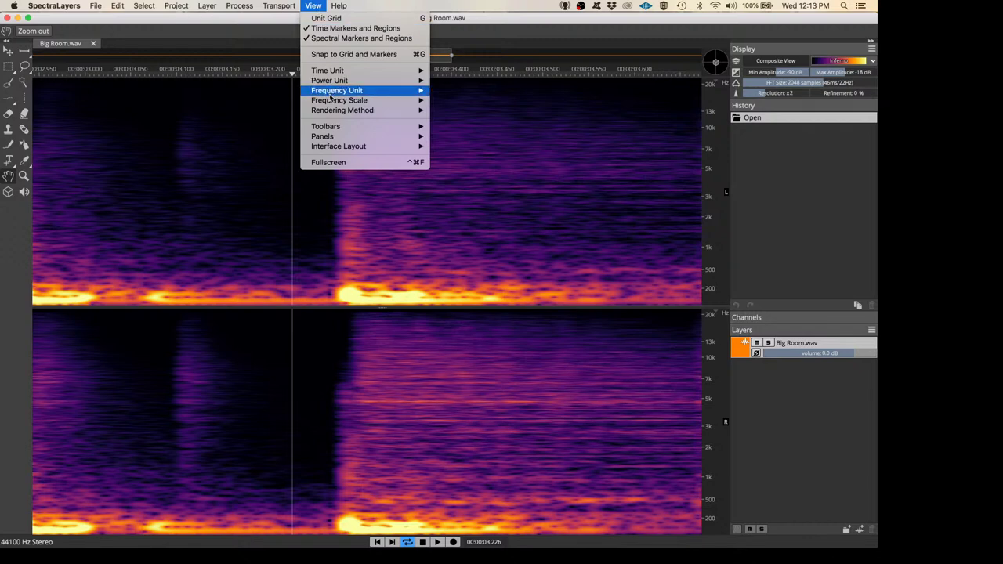
{"action": "mouse_move", "coordinate": [332, 95]}
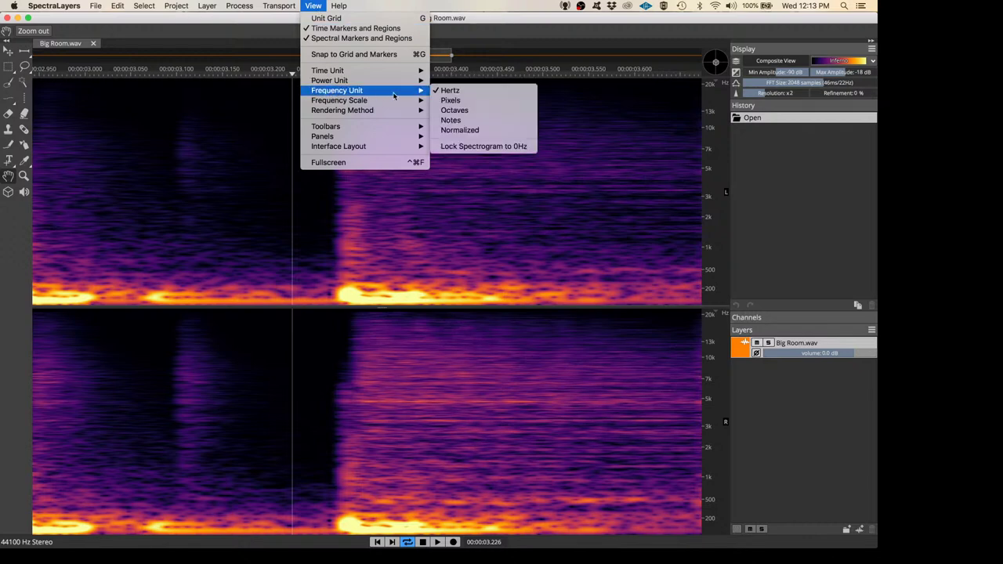
{"action": "left_click", "coordinate": [476, 148]}
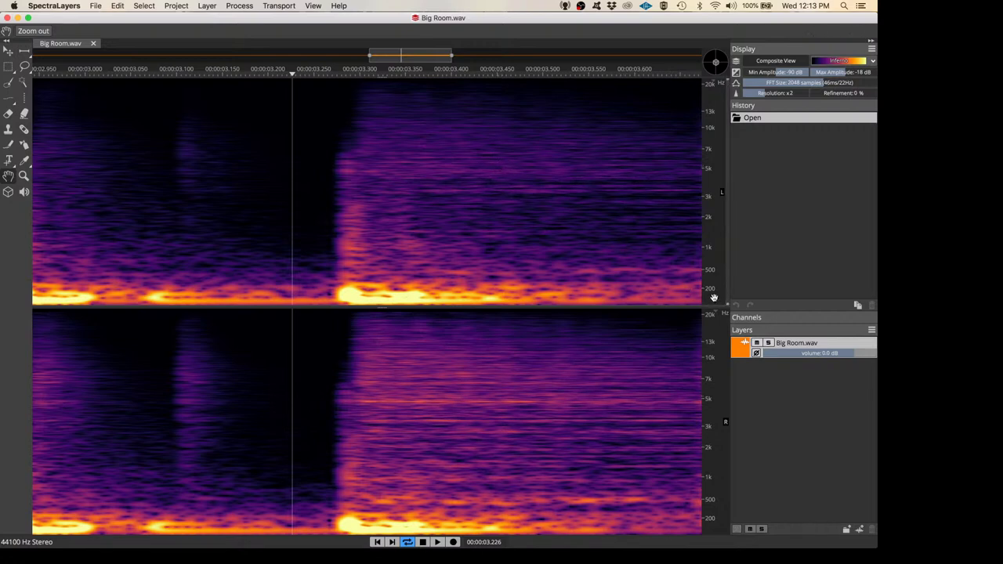
Zoom the frequency axis in on the low end so that both channels show 0 Hz to about 750 Hz
{"action": "scroll", "coordinate": [714, 298], "scroll_direction": "up", "scroll_amount": 5}
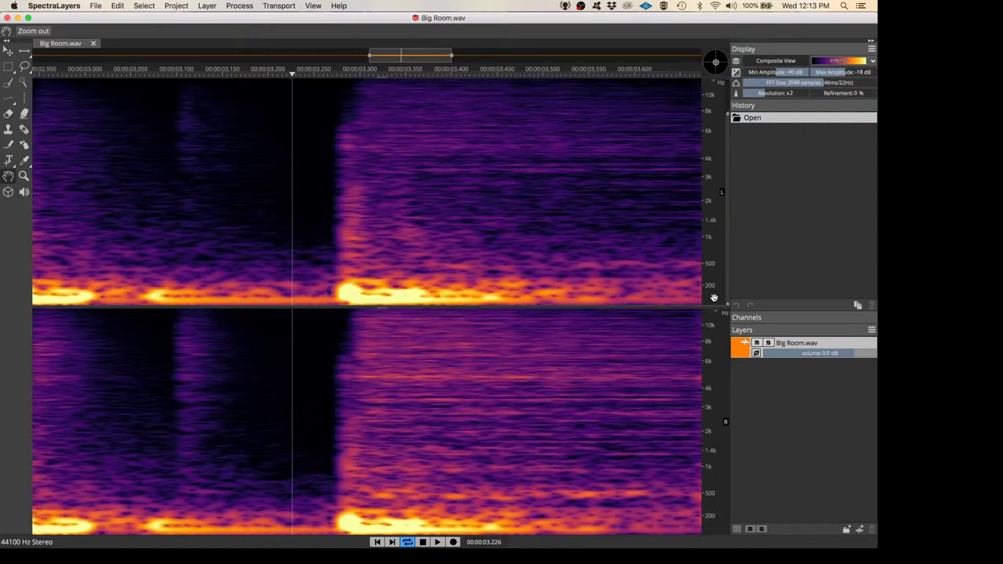
{"action": "scroll", "coordinate": [714, 298], "scroll_direction": "up", "scroll_amount": 5}
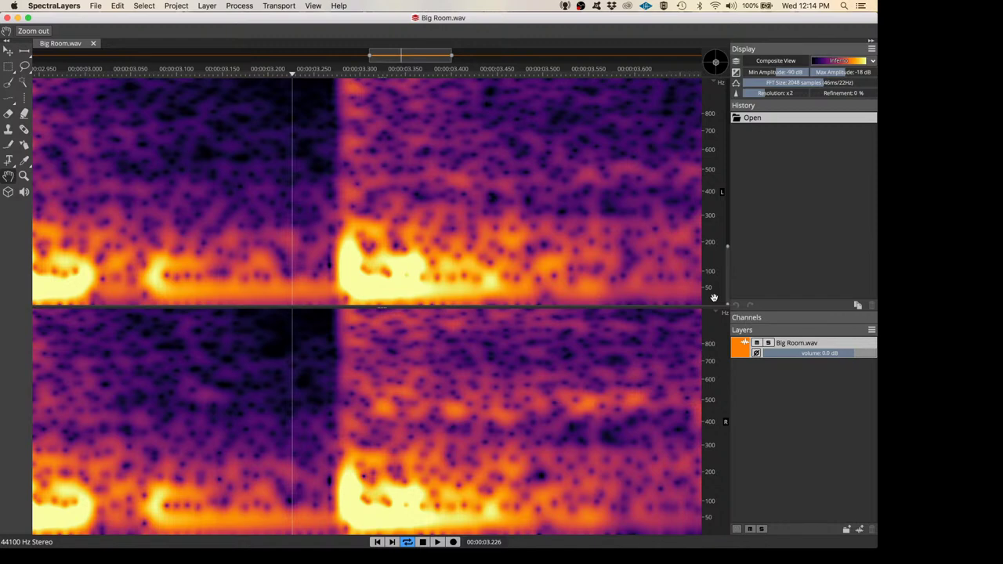
{"action": "scroll", "coordinate": [714, 298], "scroll_direction": "up", "scroll_amount": 2}
{"action": "scroll", "coordinate": [714, 298], "scroll_direction": "down", "scroll_amount": 1}
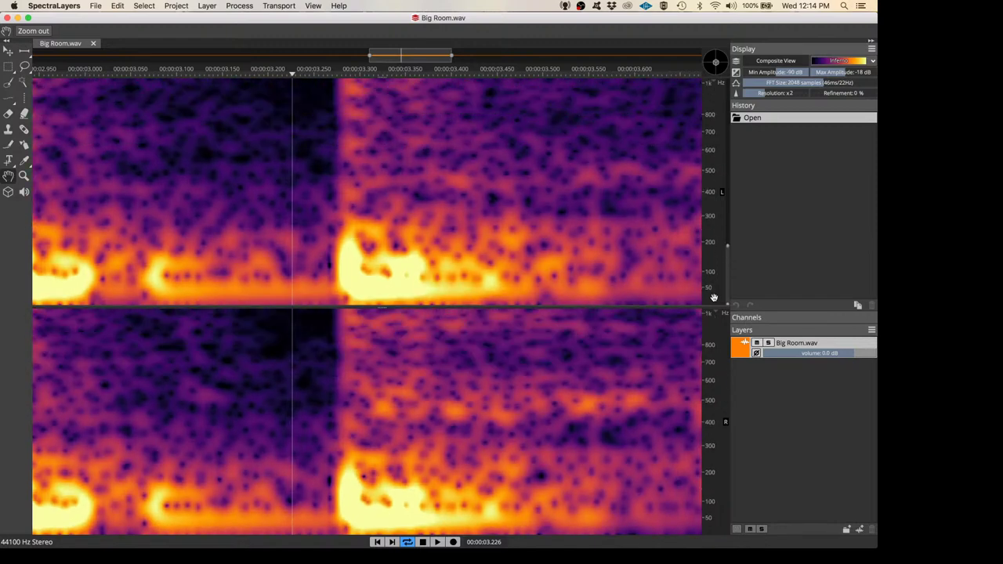
{"action": "scroll", "coordinate": [714, 297], "scroll_direction": "up", "scroll_amount": 1}
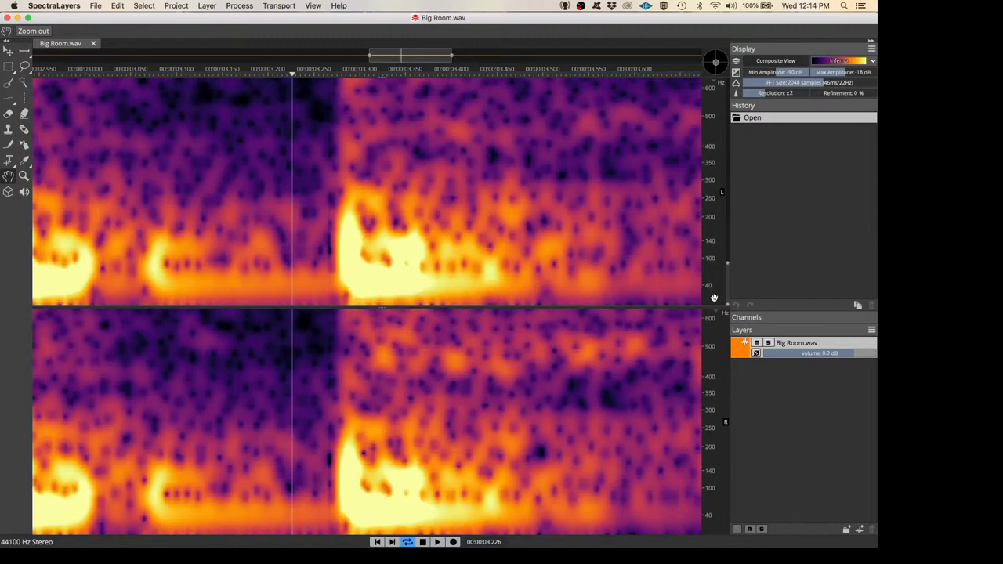
{"action": "scroll", "coordinate": [714, 298], "scroll_direction": "down", "scroll_amount": 1}
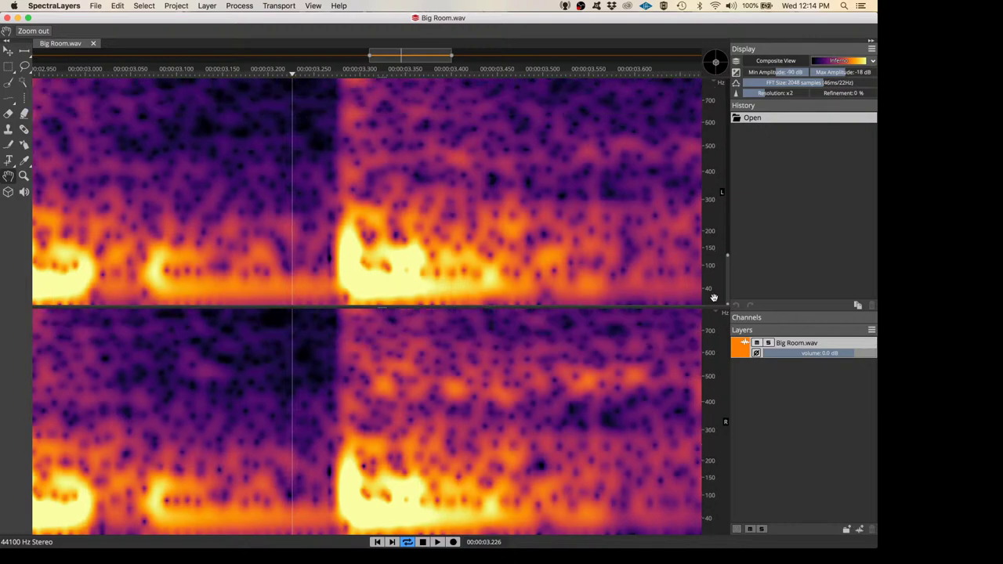
Play the hit near 3.3 s in short bursts from 3.226 s and shift the visible time range to about 3.1 to 3.8 s
{"action": "left_click_drag", "start_coordinate": [428, 56], "coordinate": [448, 56]}
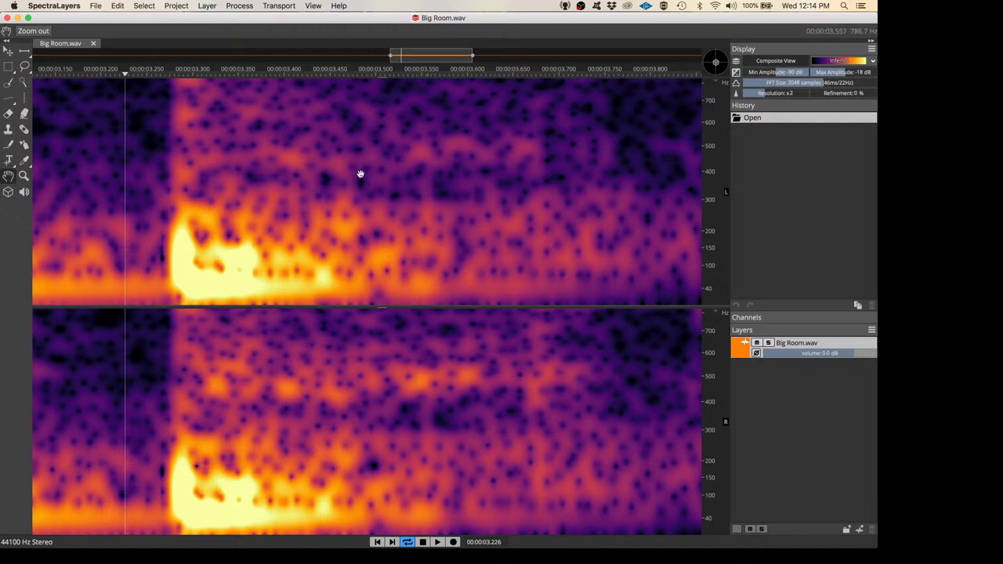
{"action": "key", "text": "space"}
{"action": "key", "text": "space"}
{"action": "key", "text": "space"}
{"action": "key", "text": "space"}
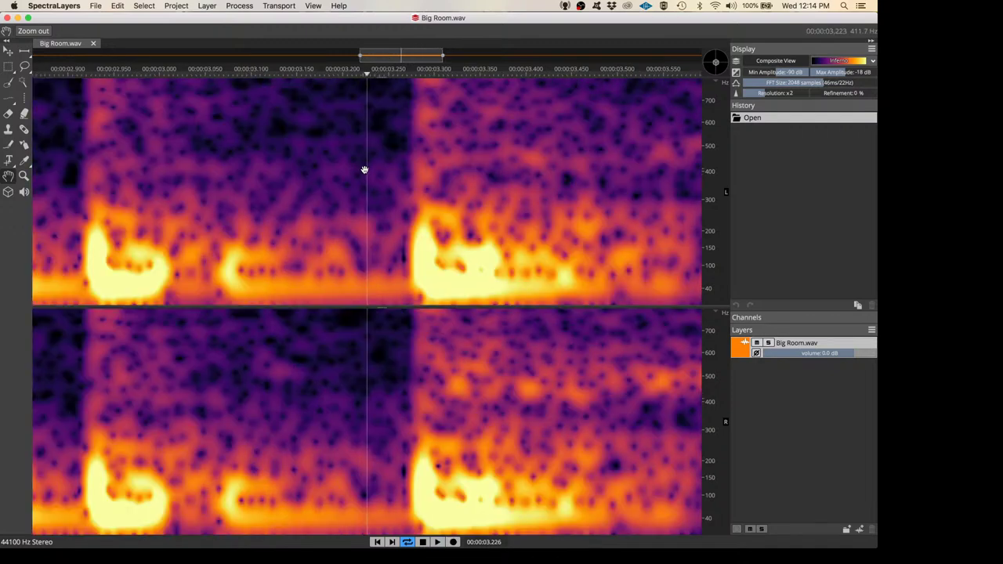
{"action": "key", "text": "space"}
{"action": "key", "text": "space"}
{"action": "left_click_drag", "start_coordinate": [396, 57], "coordinate": [421, 59]}
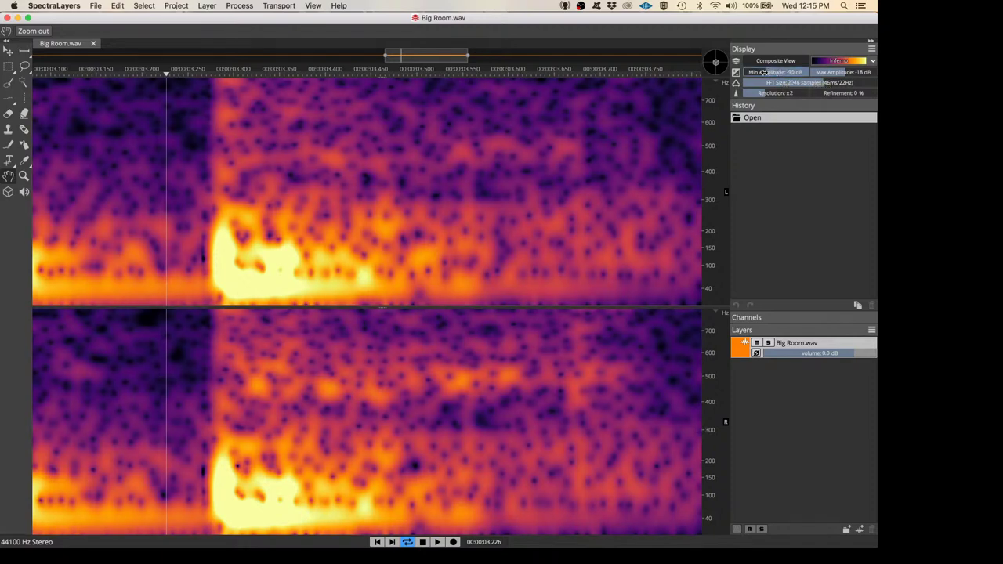
Set the spectrogram's minimum amplitude to -69 dB and its maximum amplitude to -12 dB
{"action": "left_click_drag", "start_coordinate": [778, 72], "coordinate": [851, 72]}
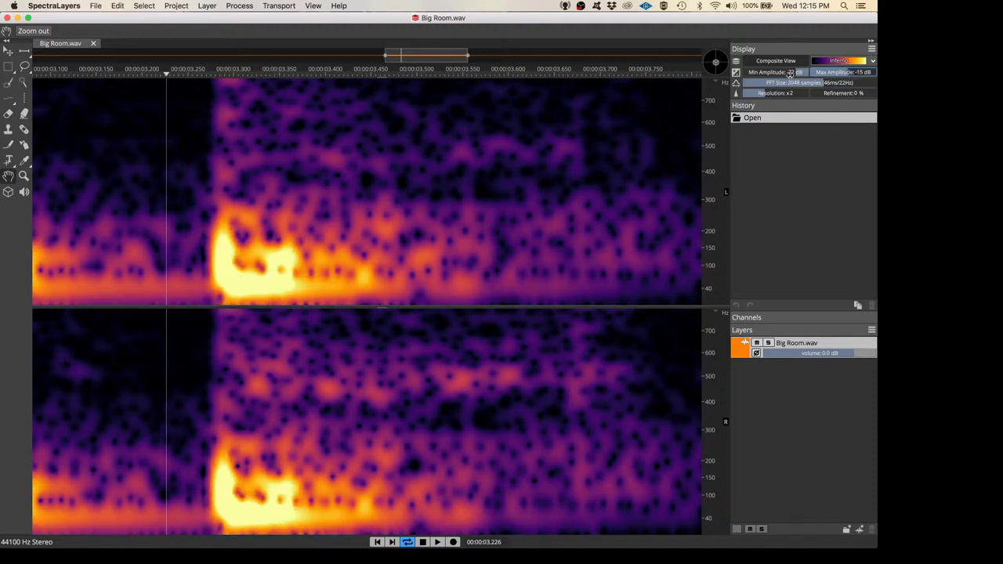
{"action": "left_click_drag", "start_coordinate": [790, 74], "coordinate": [801, 72]}
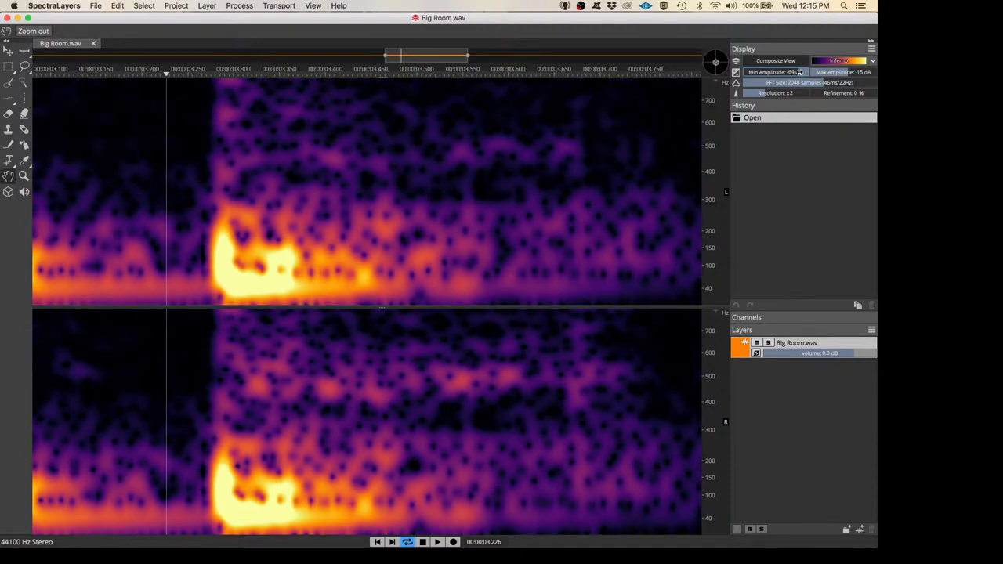
{"action": "left_click_drag", "start_coordinate": [844, 72], "coordinate": [852, 72]}
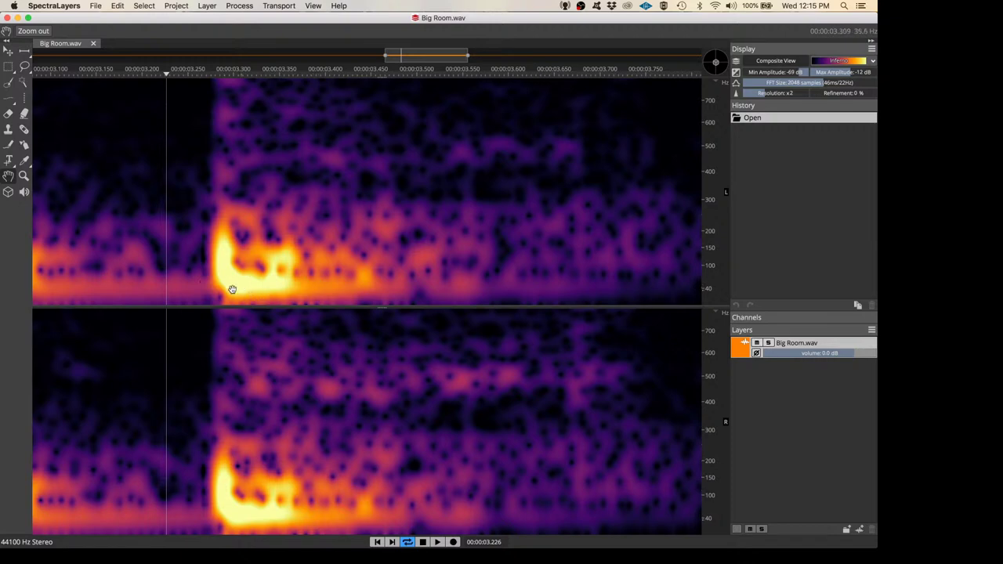
Set the spectrogram's resolution to x3 and its refinement to 60 %
{"action": "left_click", "coordinate": [766, 93]}
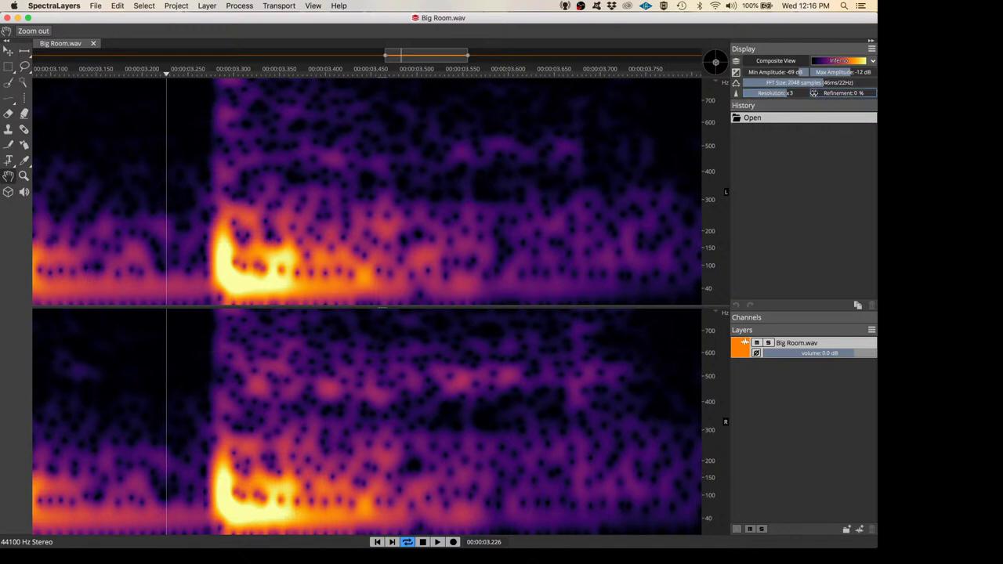
{"action": "left_click_drag", "start_coordinate": [815, 93], "coordinate": [835, 93]}
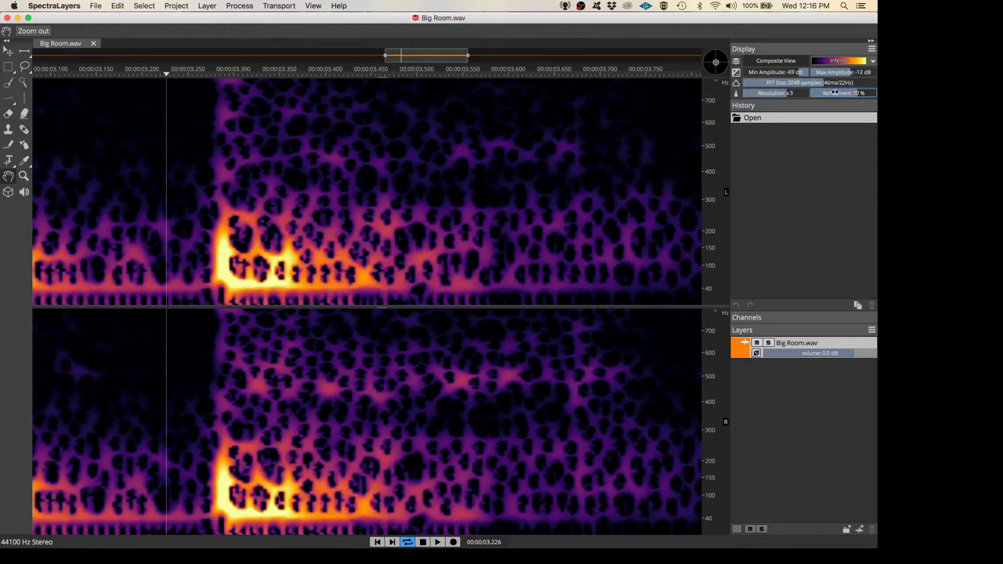
{"action": "left_click_drag", "start_coordinate": [835, 92], "coordinate": [841, 94]}
{"action": "left_click_drag", "start_coordinate": [855, 92], "coordinate": [849, 93]}
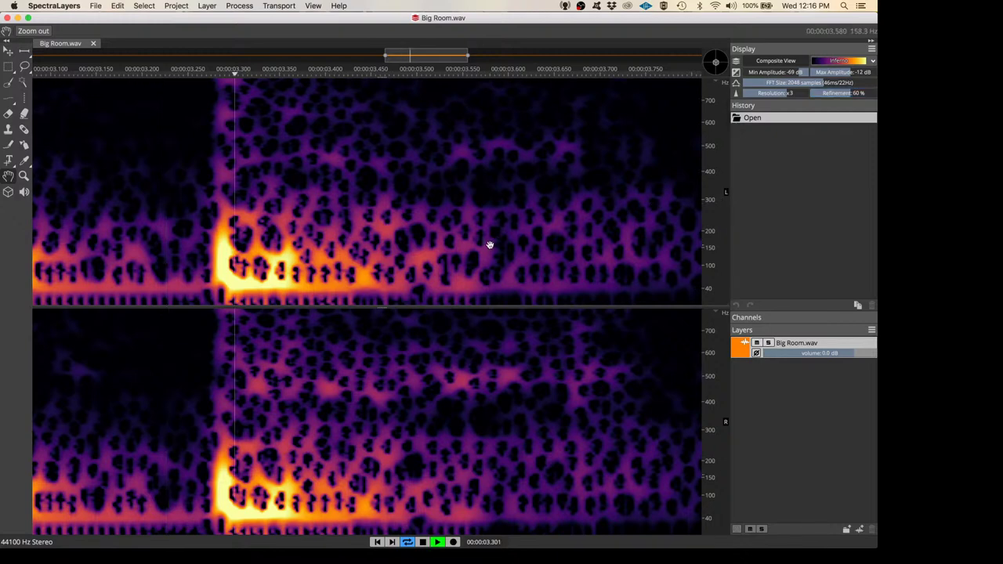
Play the refined spectrogram from 3.226 s with the stretch from about 2.9 to 3.6 s in view, and stop playback
{"action": "scroll", "coordinate": [489, 245], "scroll_direction": "left", "scroll_amount": 5}
{"action": "key", "text": "space"}
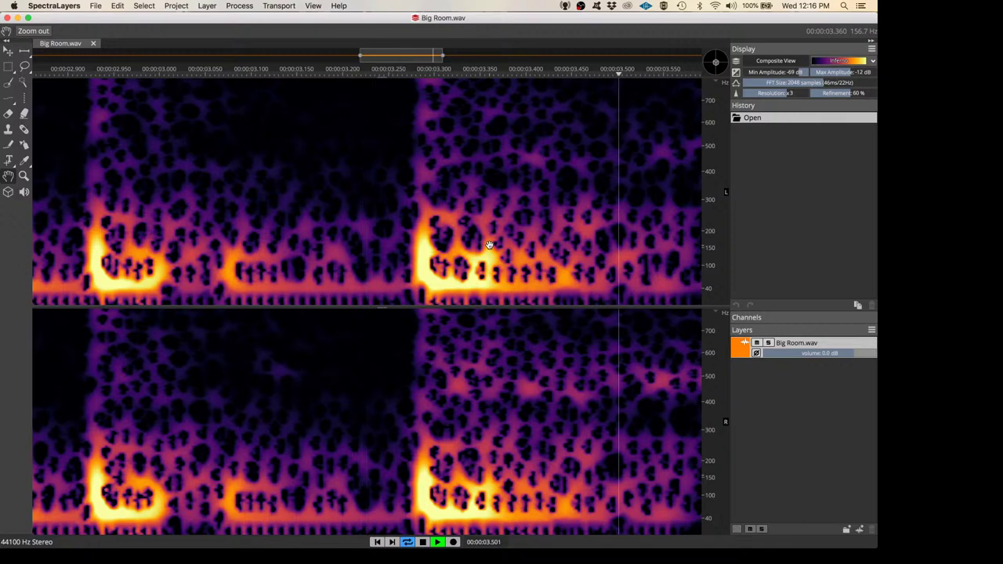
{"action": "key", "text": "space"}
{"action": "key", "text": "space"}
{"action": "key", "text": "space"}
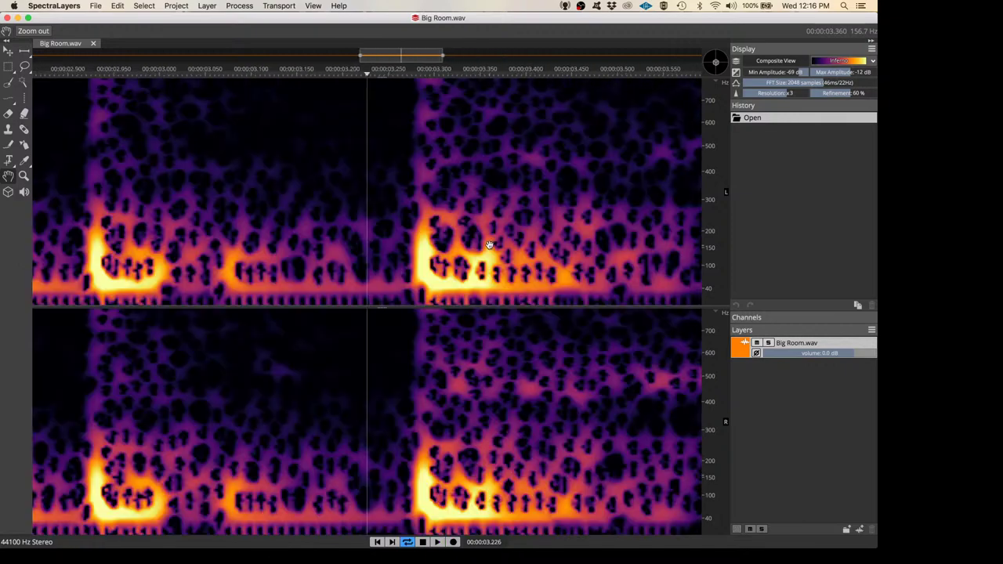
Zoom out to show the whole clip in time and the full frequency range
{"action": "scroll", "coordinate": [489, 245], "scroll_direction": "down", "scroll_amount": 8}
{"action": "scroll", "coordinate": [490, 245], "scroll_direction": "down", "scroll_amount": 4}
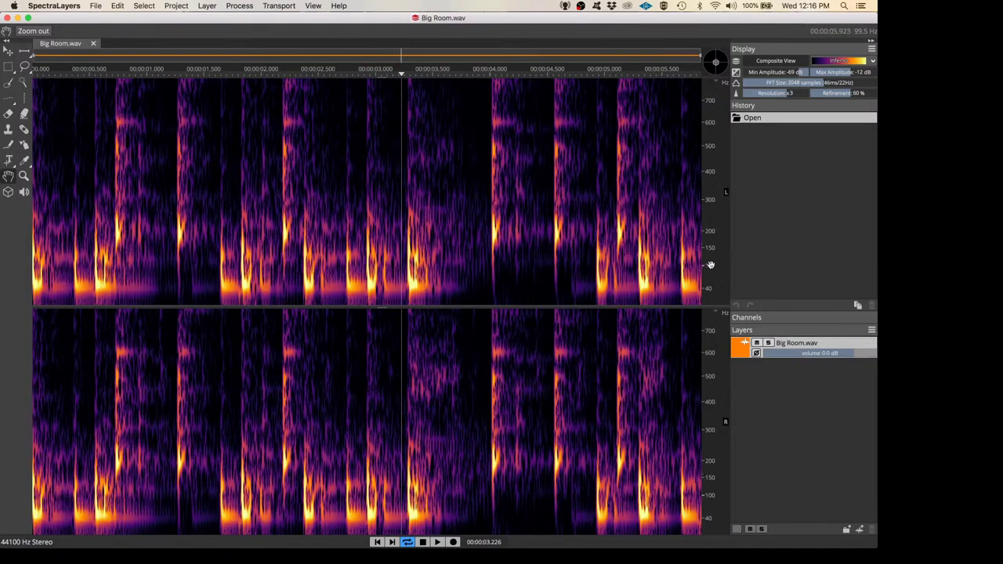
{"action": "scroll", "coordinate": [712, 280], "scroll_direction": "down", "scroll_amount": 4}
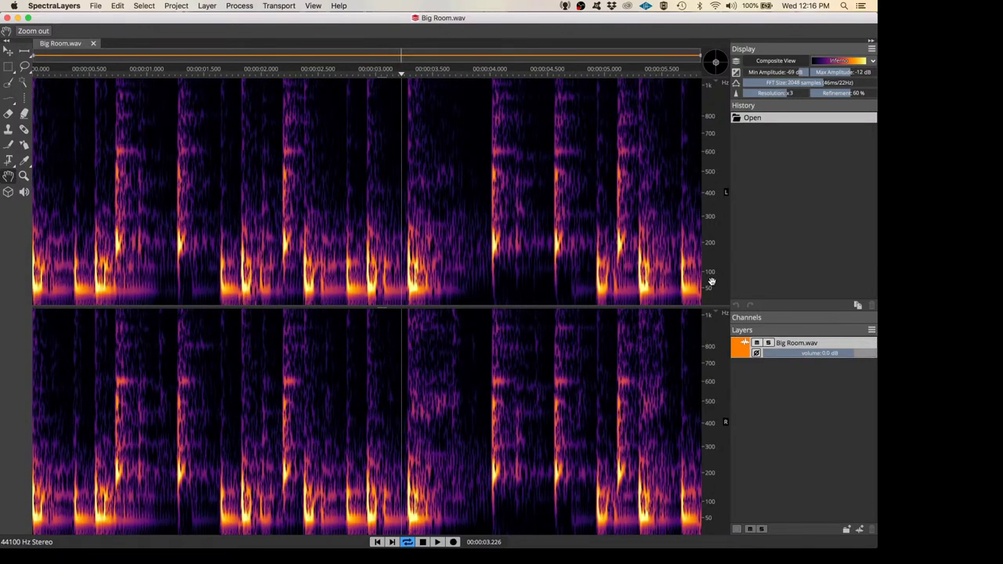
{"action": "scroll", "coordinate": [713, 279], "scroll_direction": "down", "scroll_amount": 4}
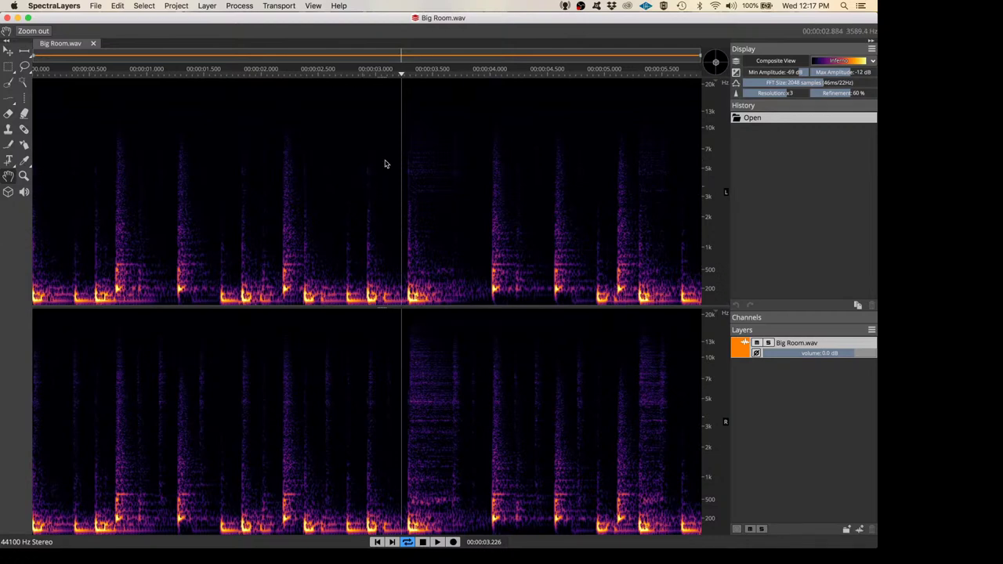
Move the playhead to the start of the clip, play through to about 5 s and stop
{"action": "mouse_move", "coordinate": [401, 74]}
{"action": "left_mouse_down"}
{"action": "mouse_move", "coordinate": [279, 90]}
{"action": "mouse_move", "coordinate": [9, 90]}
{"action": "left_mouse_up"}
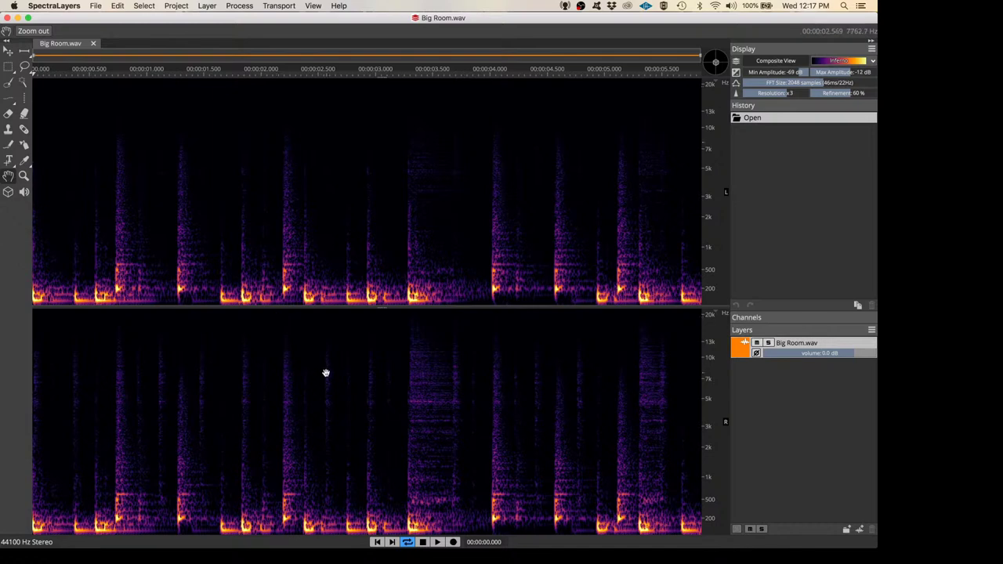
{"action": "key", "text": "space"}
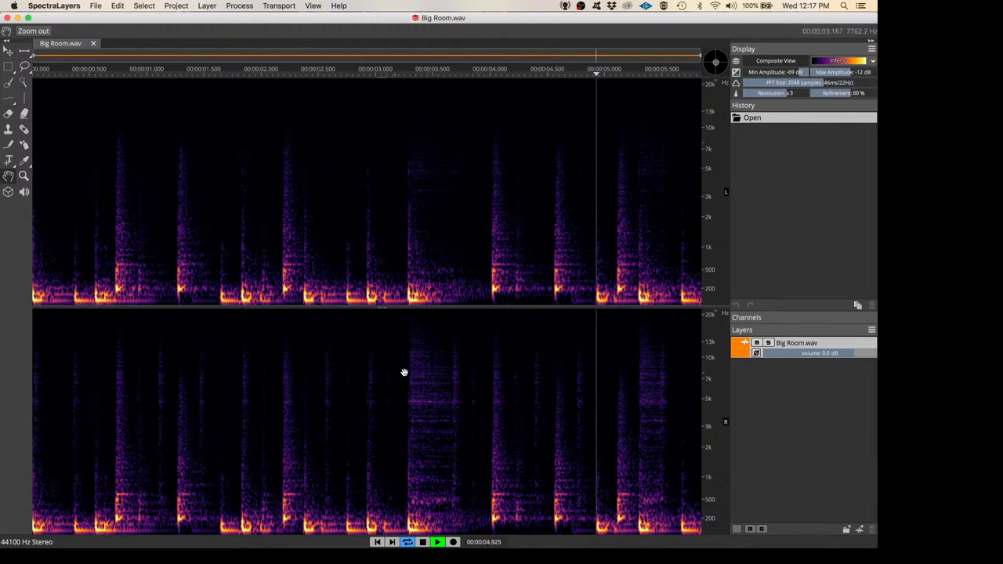
{"action": "key", "text": "space"}
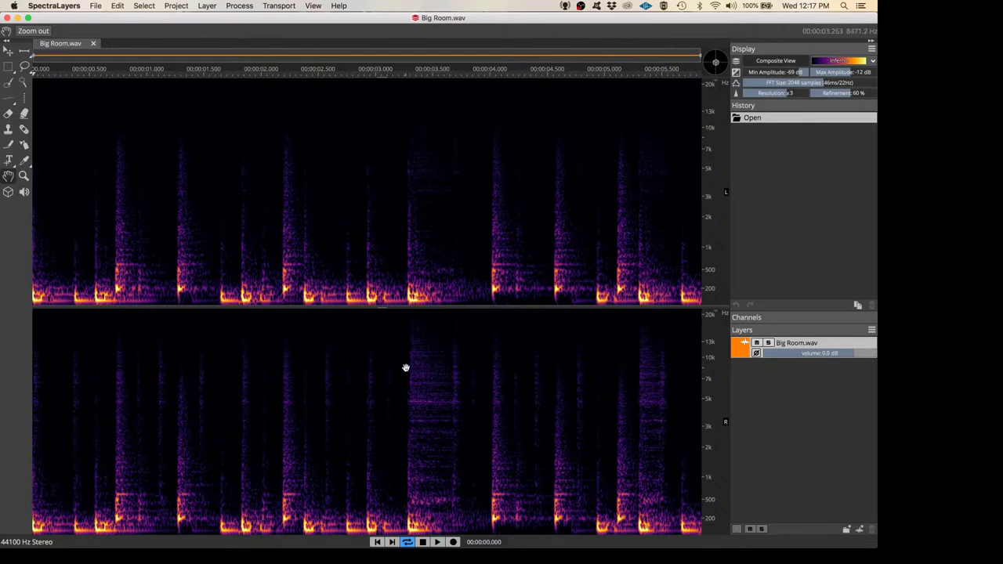
Play the hit just after 4 s from a playhead placed at about 3.993 s, and stop playback
{"action": "left_click", "coordinate": [489, 73]}
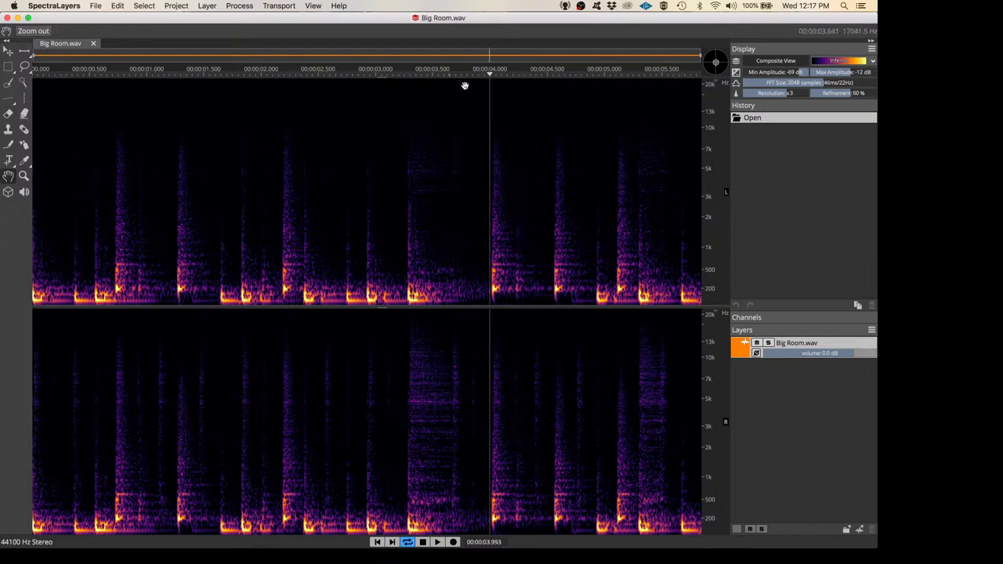
{"action": "key", "text": "space"}
{"action": "key", "text": "space"}
{"action": "left_click", "coordinate": [279, 76]}
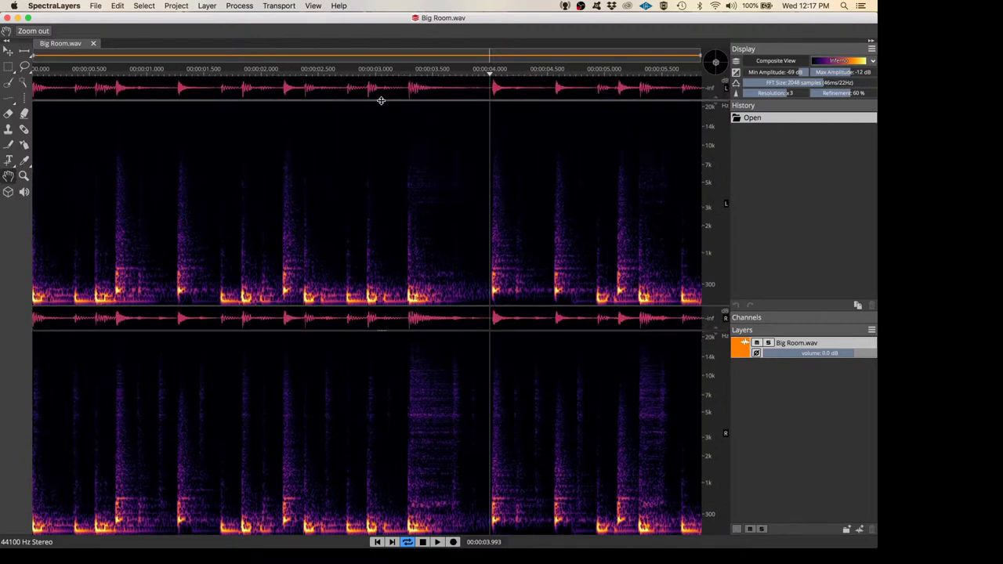
{"action": "left_click", "coordinate": [385, 72]}
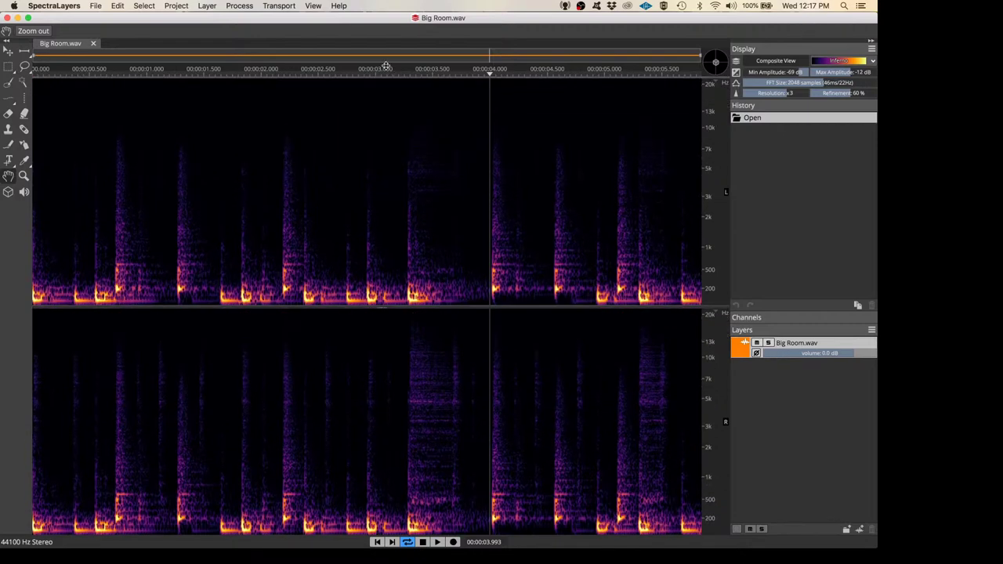
Play the hits that follow playhead positions of about 2.140 s and 0.662 s, stopping playback after each
{"action": "left_click", "coordinate": [279, 77]}
{"action": "key", "text": "space"}
{"action": "key", "text": "space"}
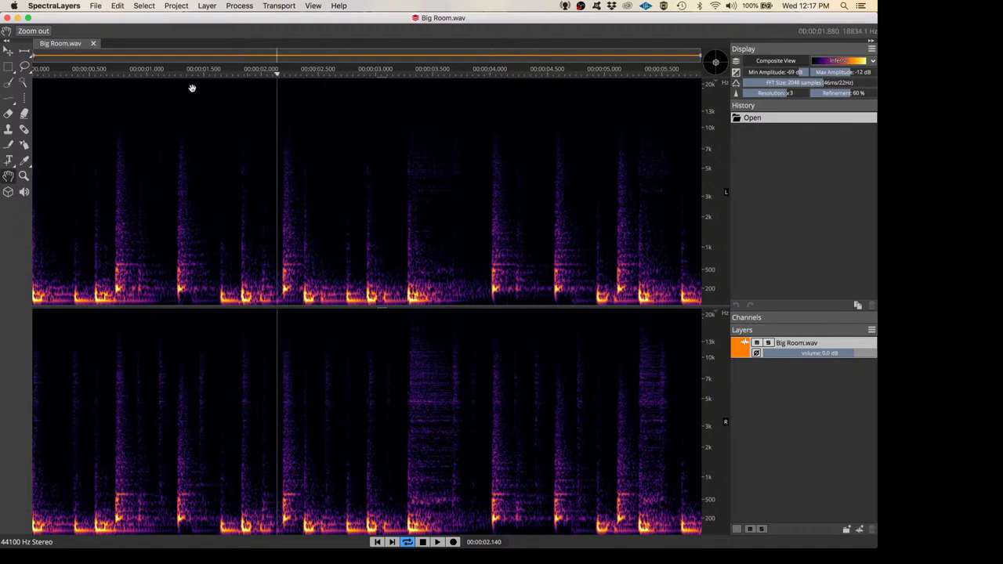
{"action": "left_click", "coordinate": [109, 76]}
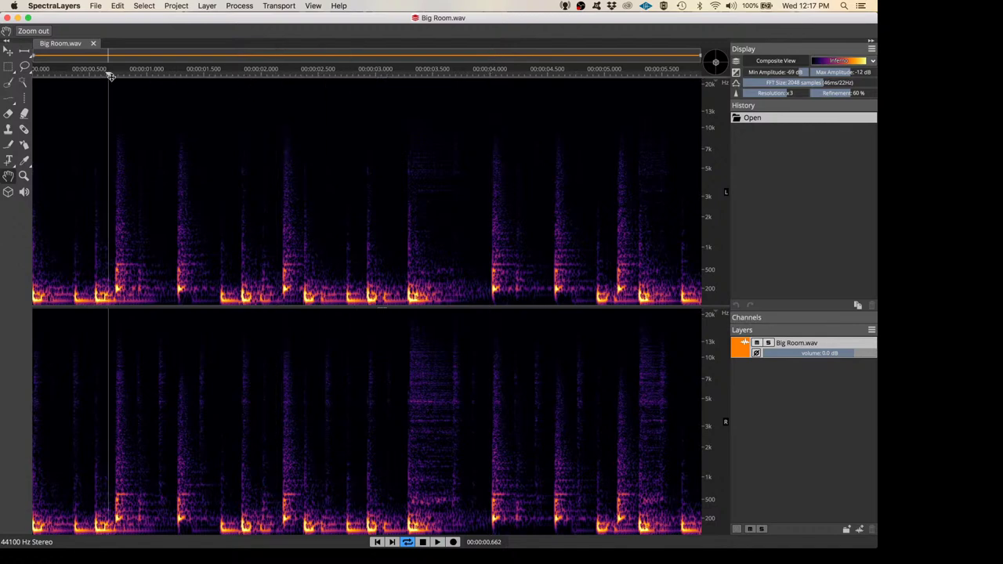
{"action": "key", "text": "space"}
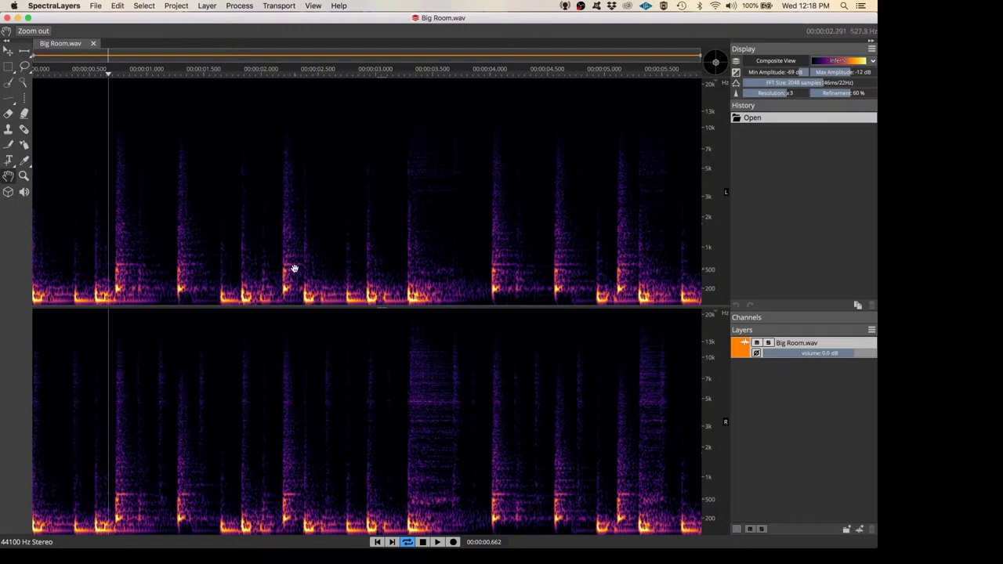
Stretch the frequency axis to show the range up to about 3 kHz, and play the clip from 0.662 s, stopping it again
{"action": "scroll", "coordinate": [293, 269], "scroll_direction": "up", "scroll_amount": 5}
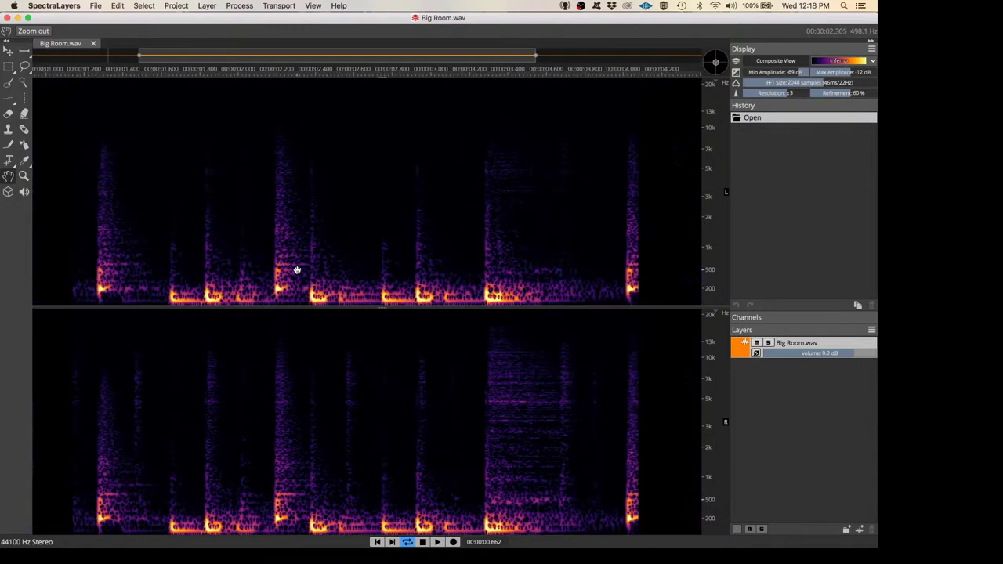
{"action": "scroll", "coordinate": [297, 270], "scroll_direction": "down", "scroll_amount": 5}
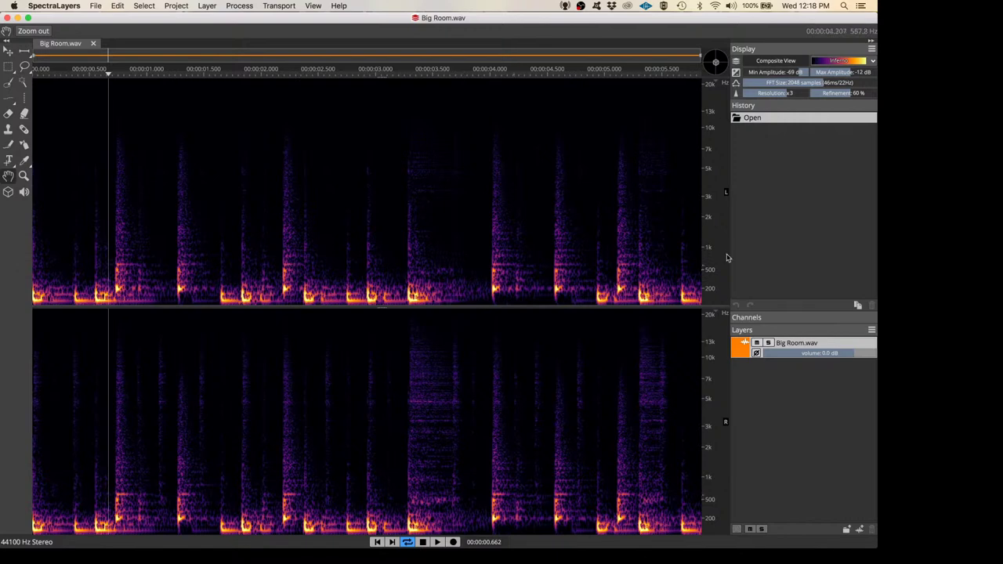
{"action": "scroll", "coordinate": [712, 282], "scroll_direction": "up", "scroll_amount": 4}
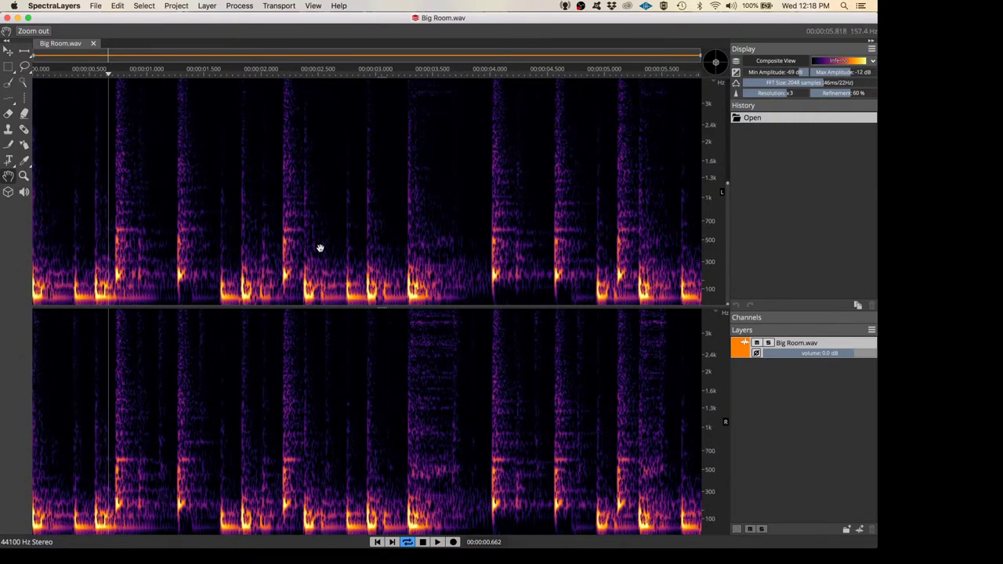
{"action": "scroll", "coordinate": [320, 248], "scroll_direction": "up", "scroll_amount": 4}
{"action": "scroll", "coordinate": [321, 249], "scroll_direction": "down", "scroll_amount": 4}
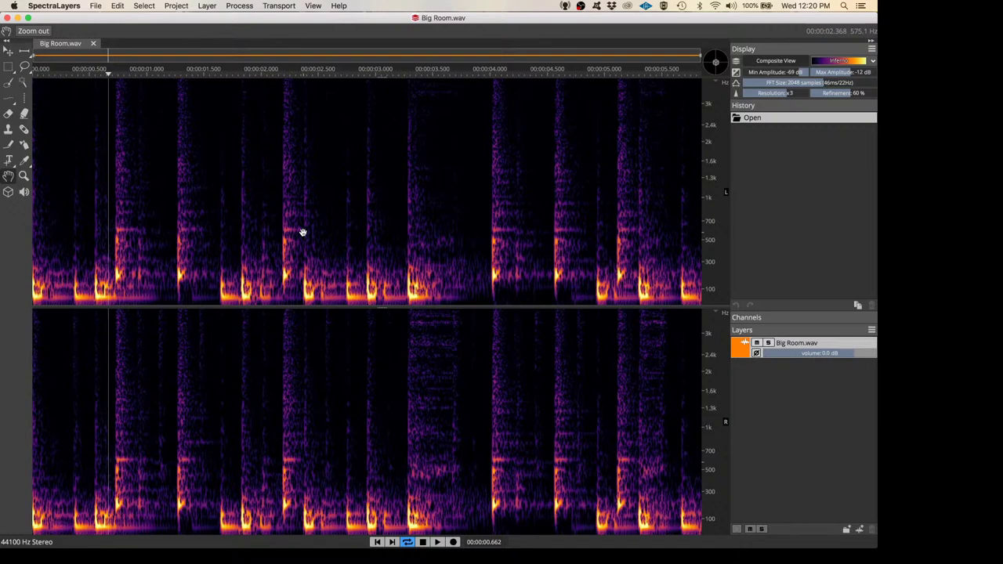
{"action": "key", "text": "space"}
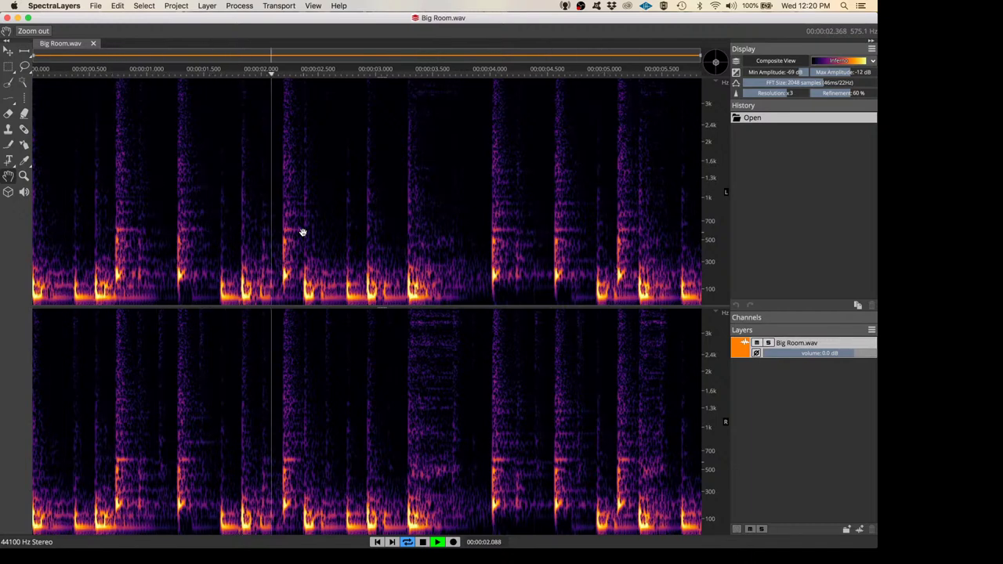
{"action": "key", "text": "space"}
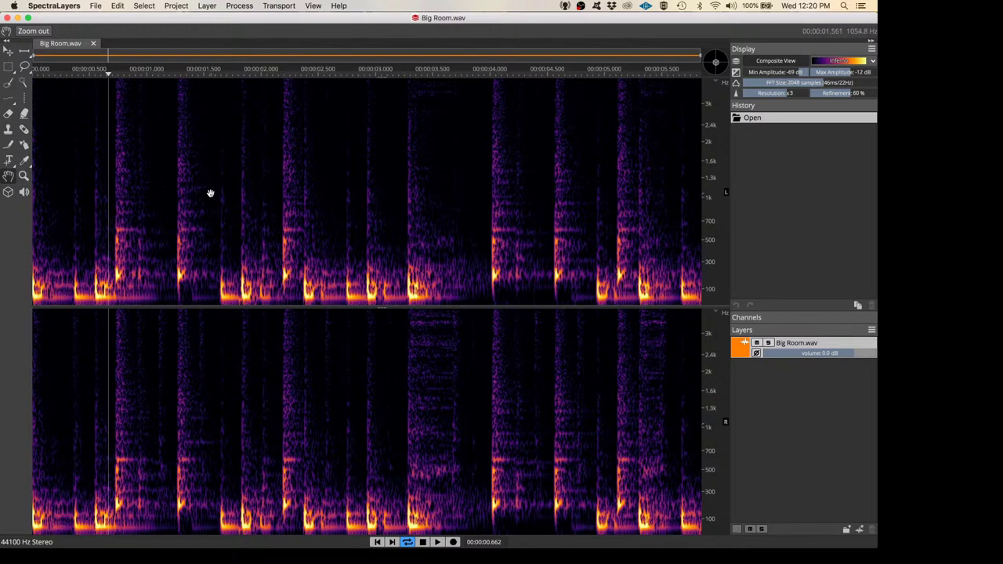
With the Frequency Selection tool, select the band below about 270 Hz across the whole clip, and clear the selection
{"action": "left_click", "coordinate": [26, 55]}
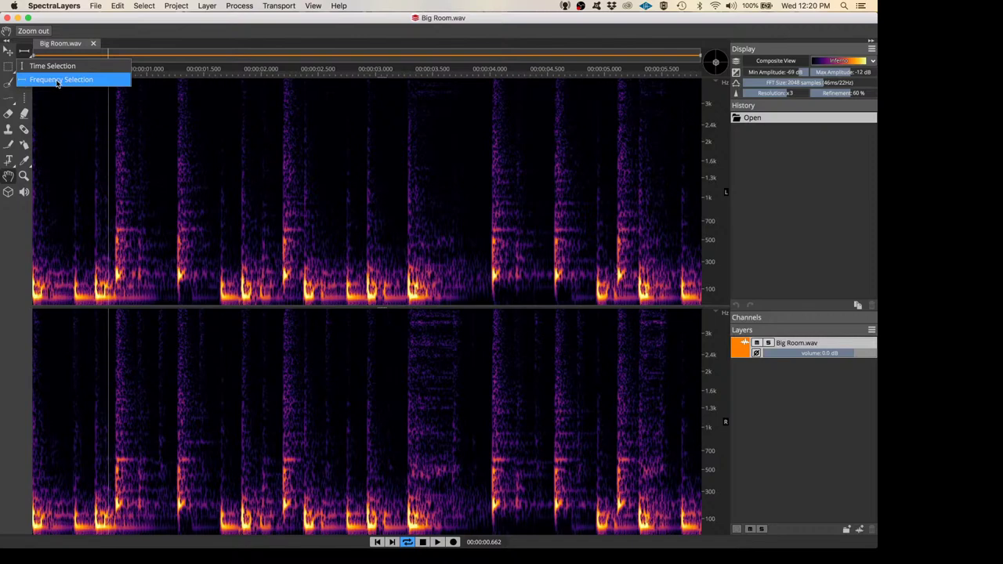
{"action": "left_click", "coordinate": [55, 83]}
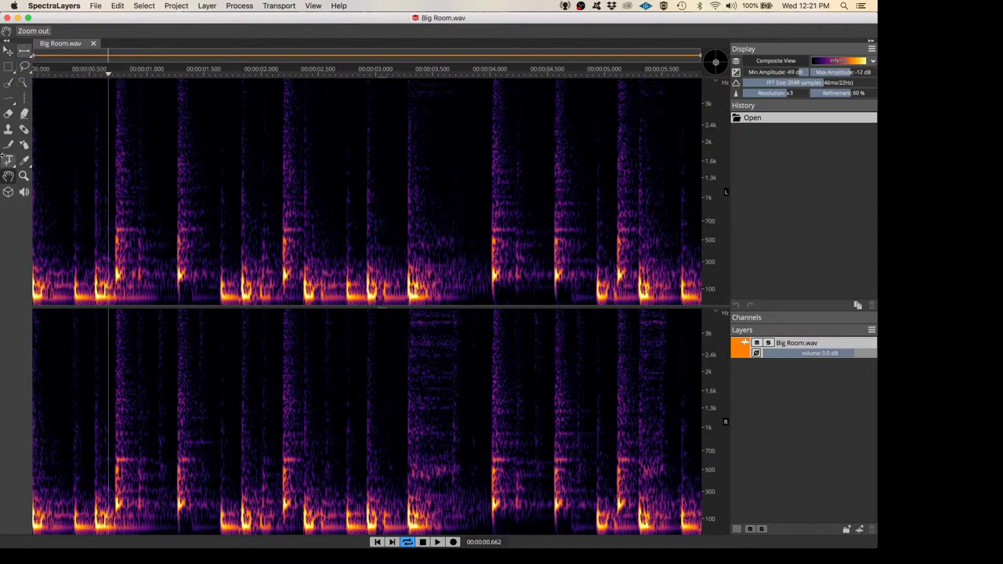
{"action": "left_click", "coordinate": [26, 52]}
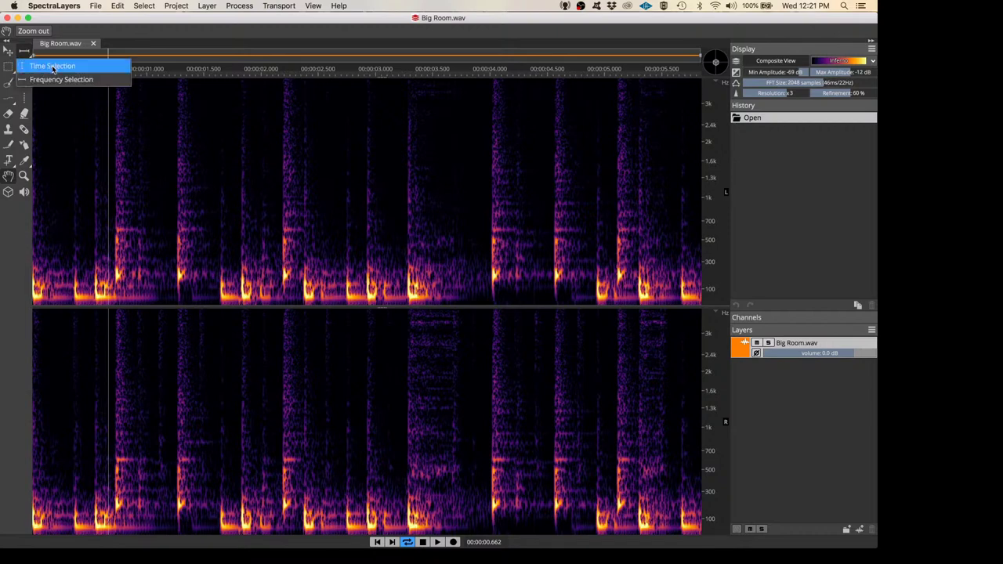
{"action": "left_click", "coordinate": [56, 80]}
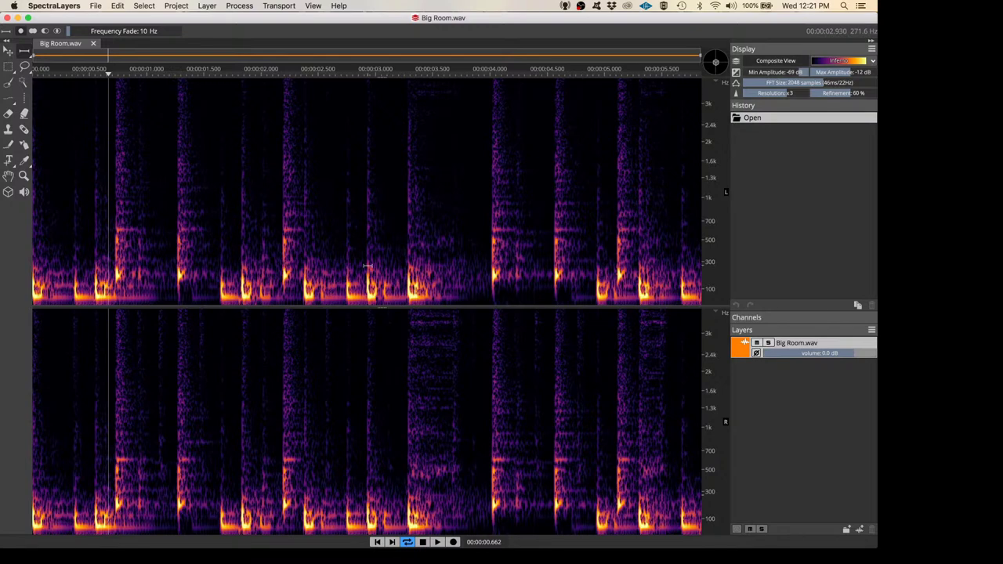
{"action": "left_click_drag", "start_coordinate": [366, 266], "coordinate": [365, 298]}
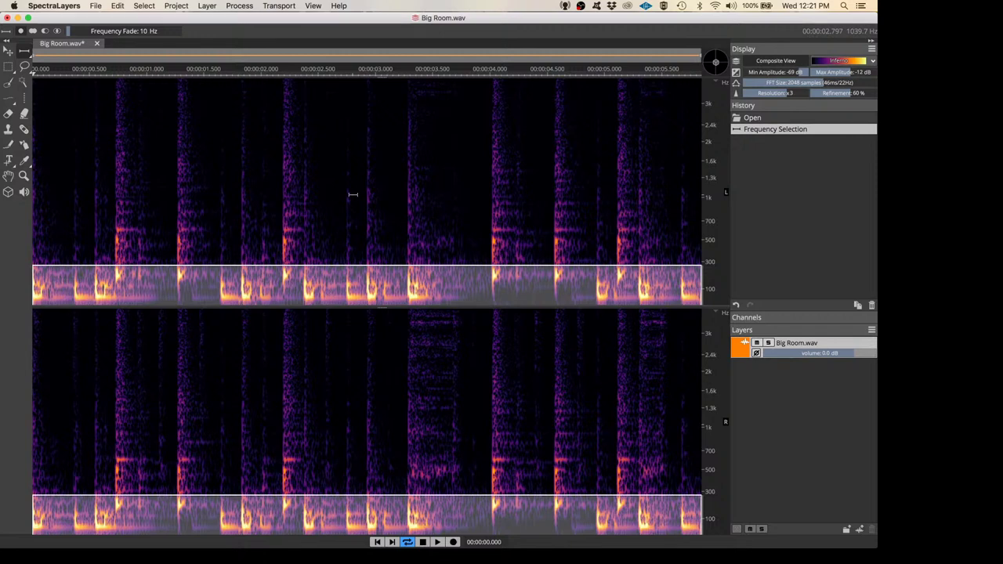
{"action": "left_click", "coordinate": [390, 220]}
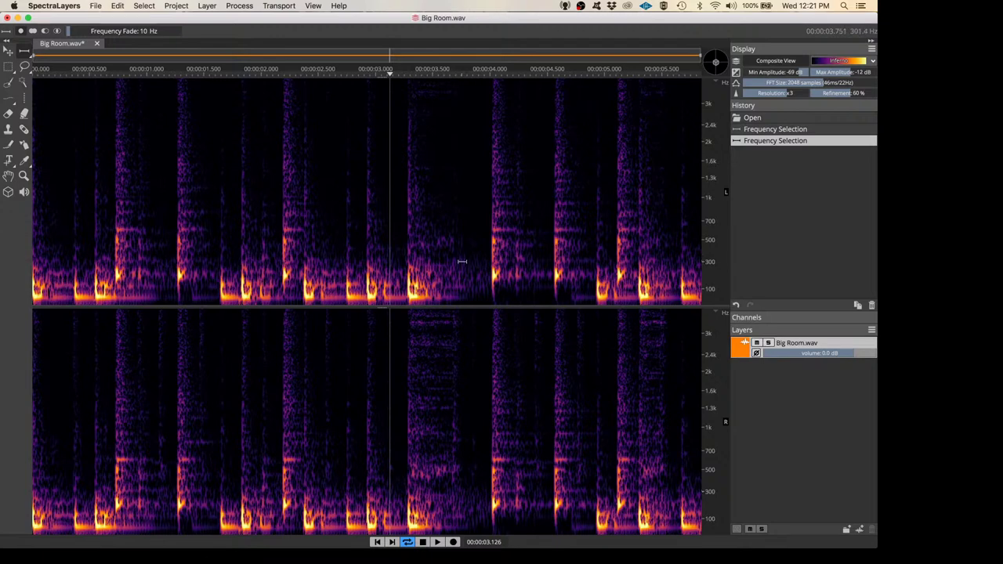
Select the frequencies below about 300 Hz, play only that band, stop playback and clear the selection
{"action": "left_click", "coordinate": [462, 263]}
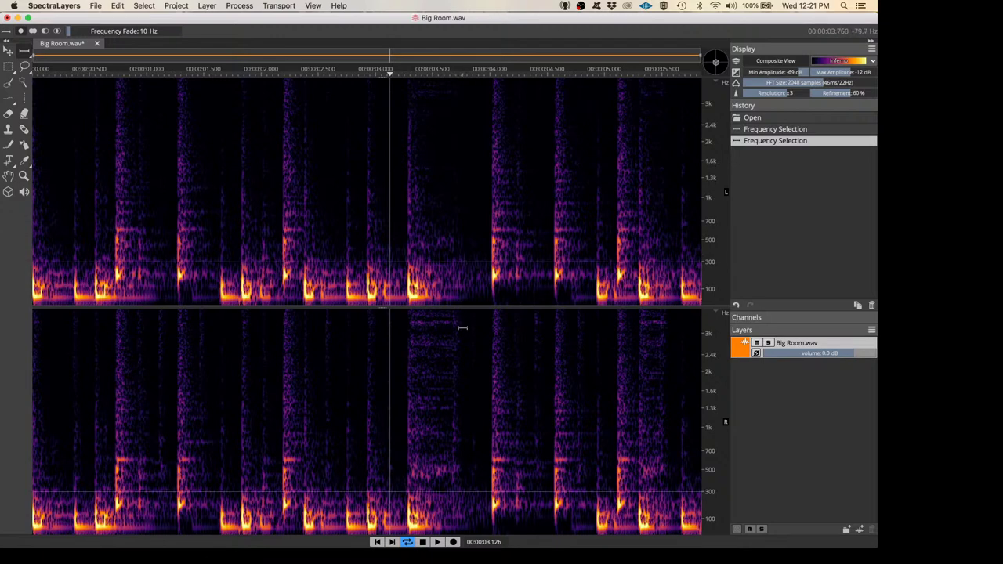
{"action": "left_click_drag", "start_coordinate": [463, 329], "coordinate": [463, 329]}
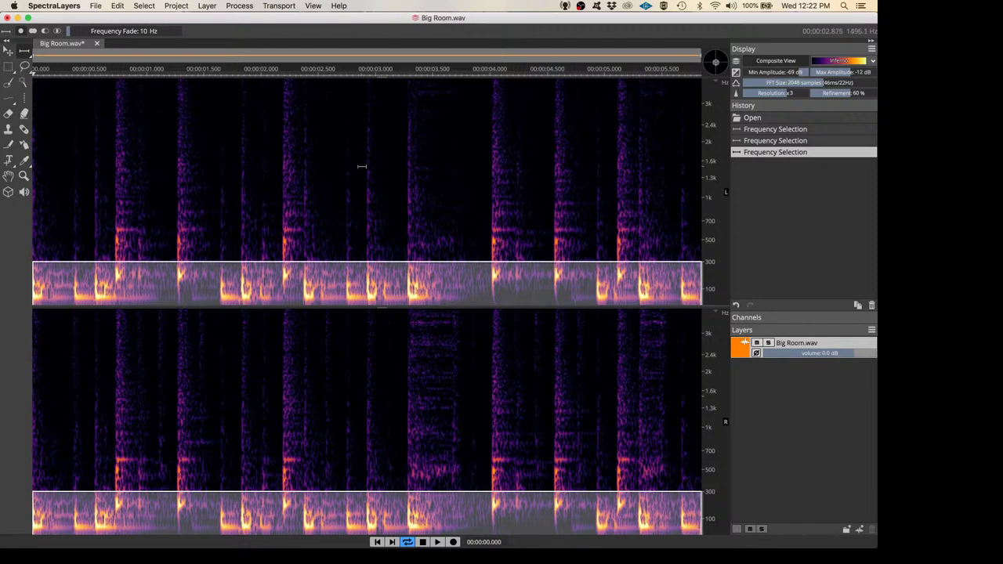
{"action": "key", "text": "space"}
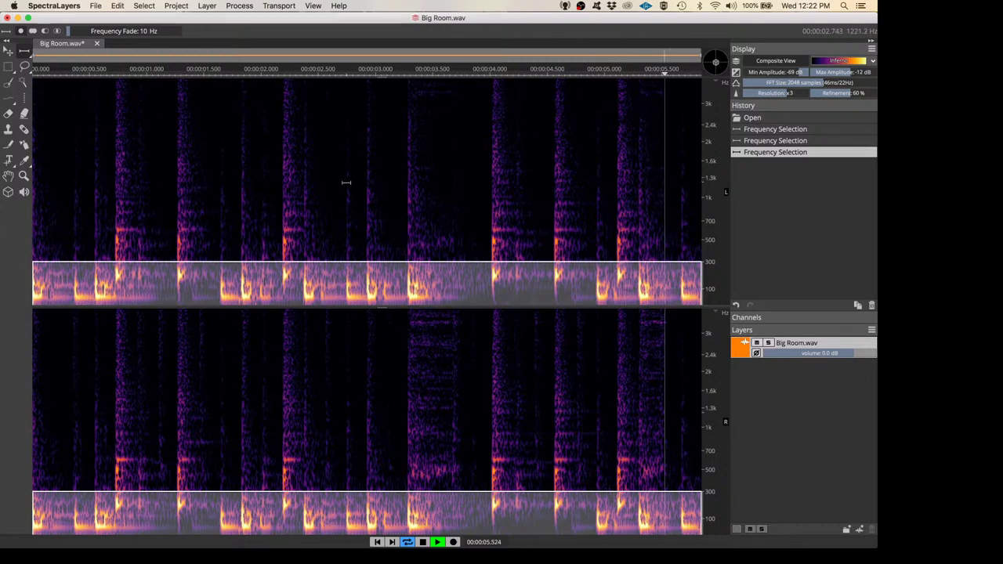
{"action": "key", "text": "space"}
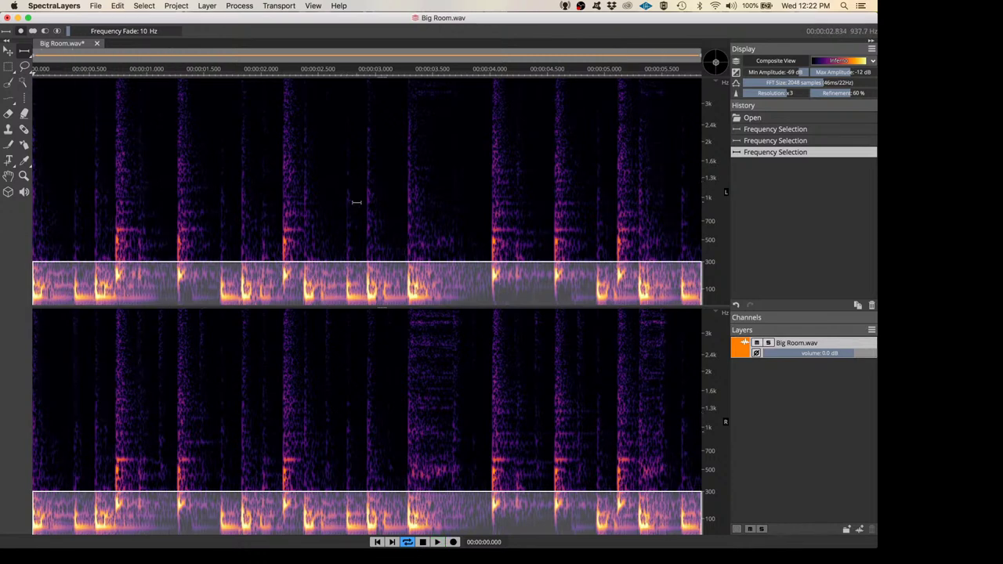
{"action": "left_click", "coordinate": [413, 222]}
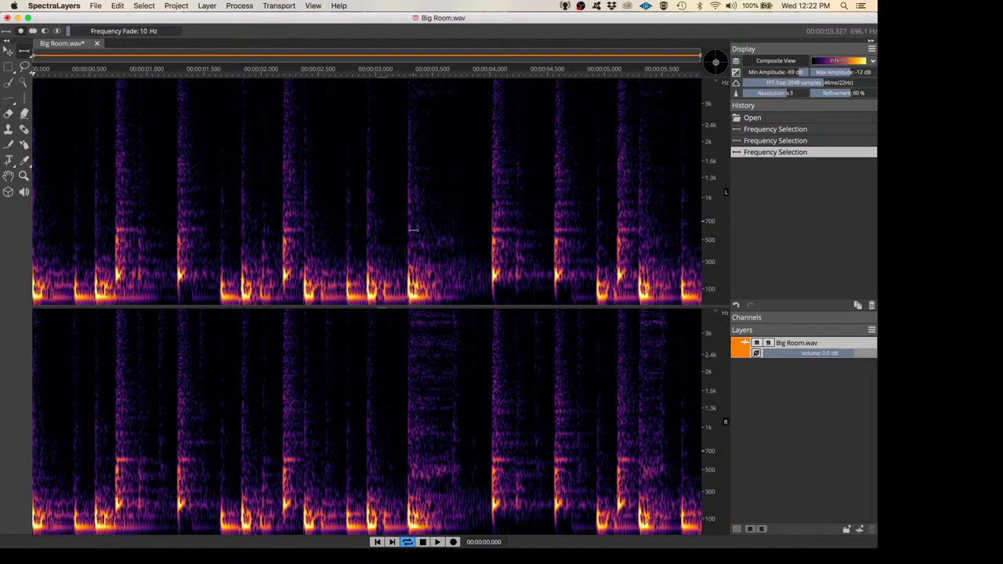
Select the band from about 300 to 700 Hz, audition it, stop playback and clear the selection
{"action": "left_click_drag", "start_coordinate": [413, 221], "coordinate": [415, 264]}
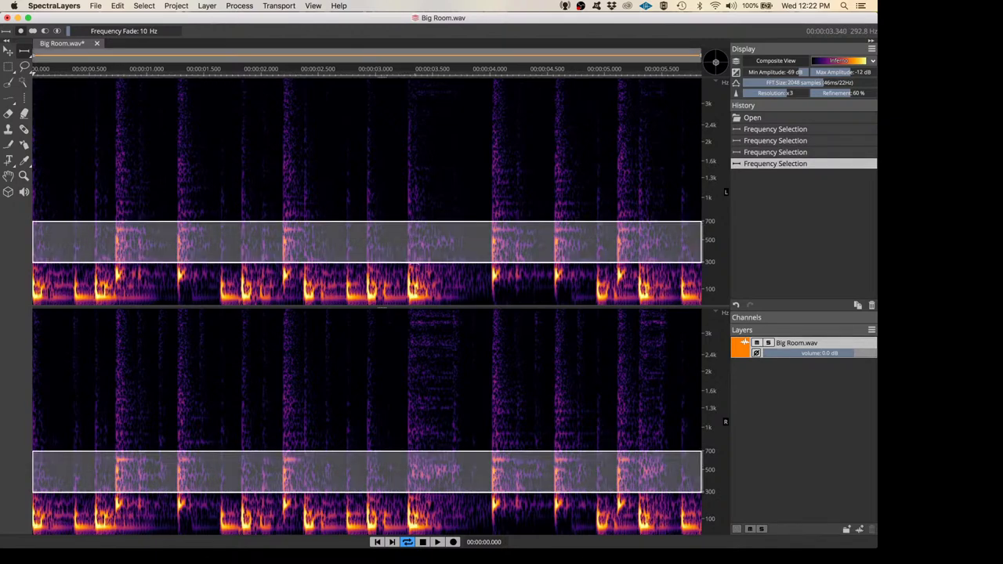
{"action": "key", "text": "space"}
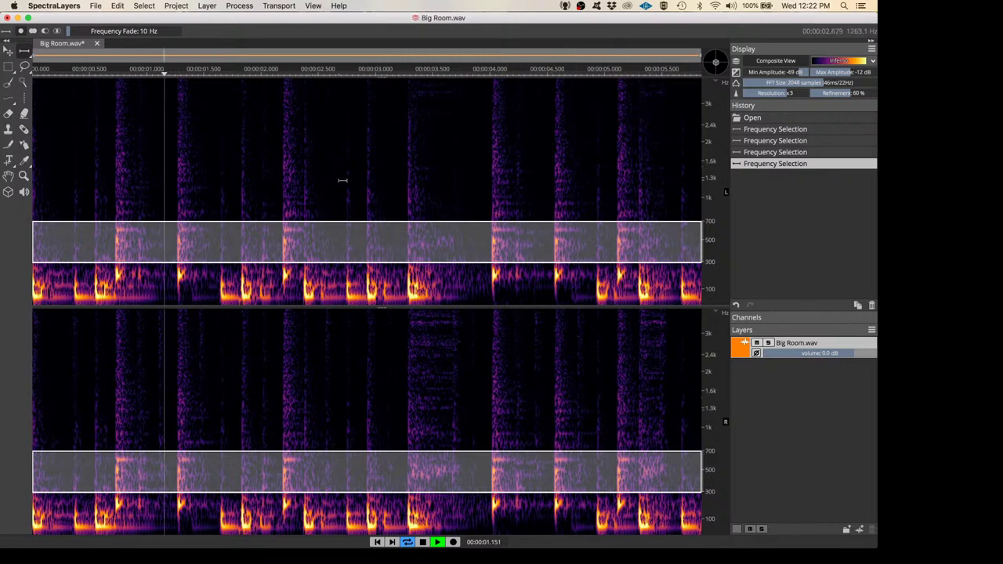
{"action": "key", "text": "space"}
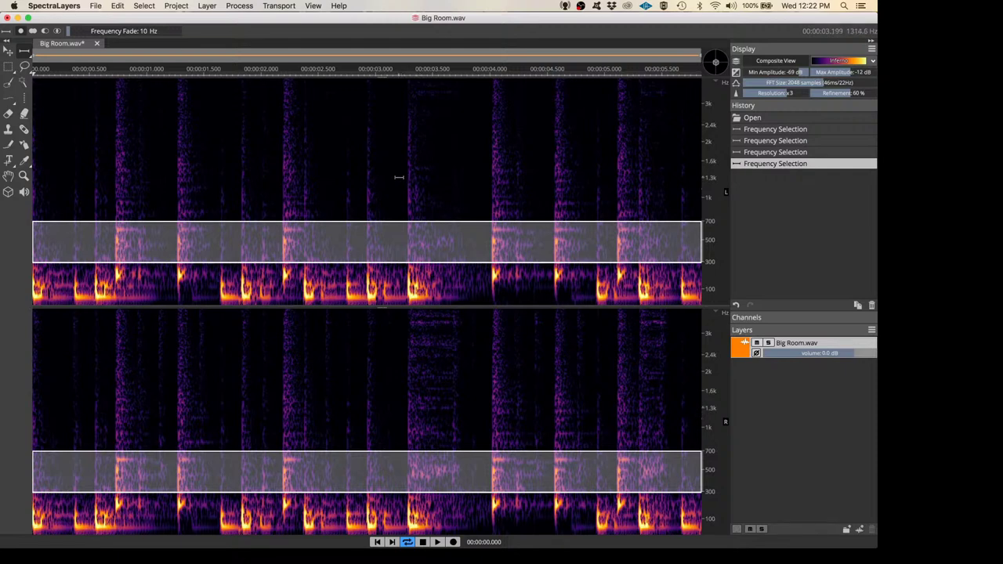
{"action": "left_click", "coordinate": [399, 177]}
Select the band from about 700 Hz to 1.3 kHz, audition it and clear the selection
{"action": "left_click_drag", "start_coordinate": [399, 177], "coordinate": [400, 223]}
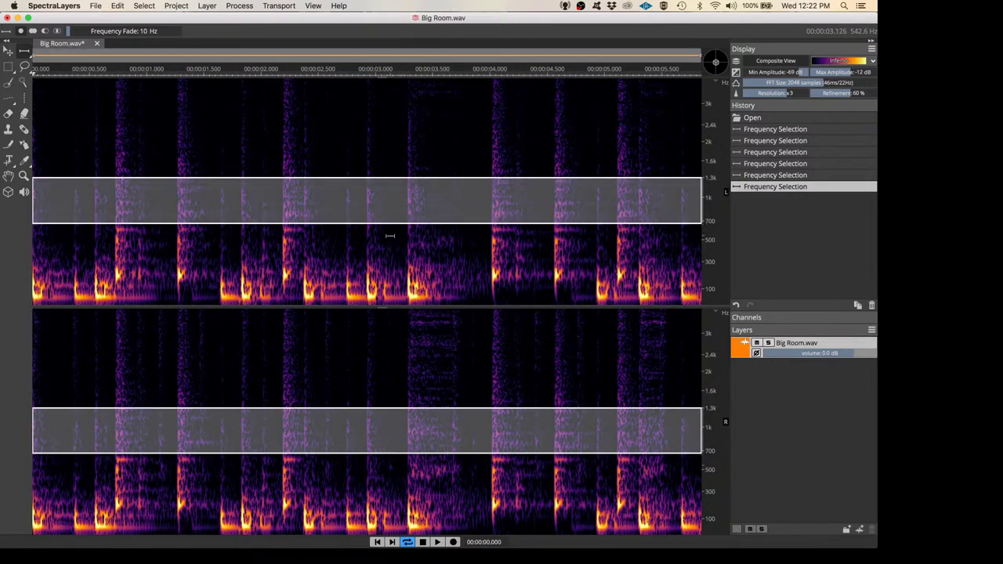
{"action": "key", "text": "space"}
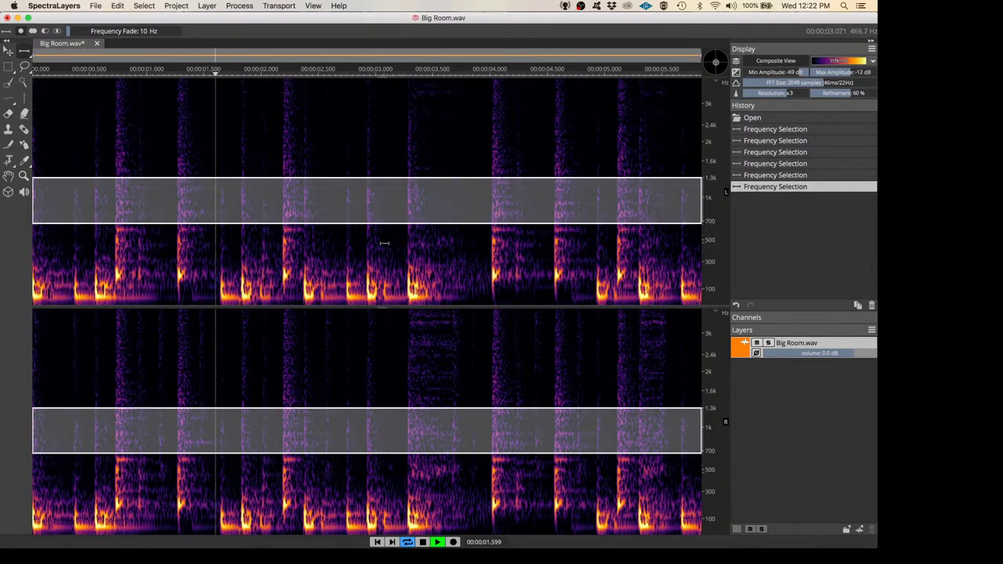
{"action": "left_click", "coordinate": [439, 160]}
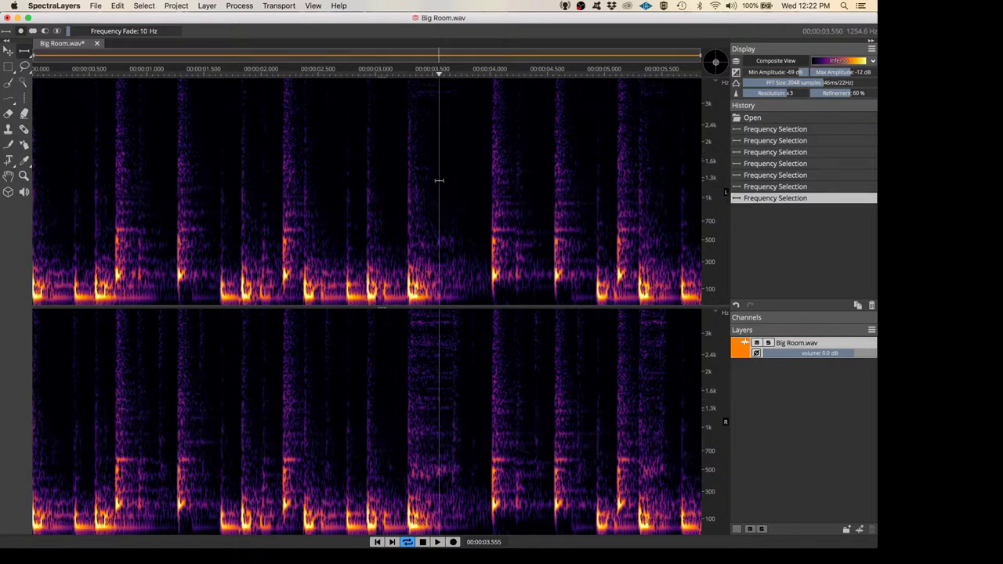
Select the band from about 1.3 to 3 kHz, listen to it, stop playback and clear the selection
{"action": "left_click_drag", "start_coordinate": [442, 180], "coordinate": [450, 102]}
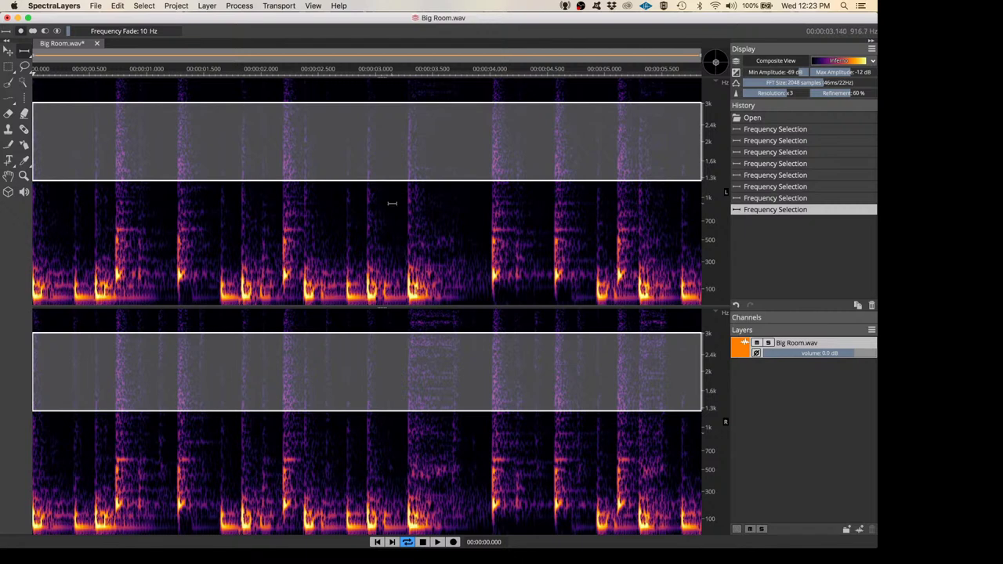
{"action": "key", "text": "space"}
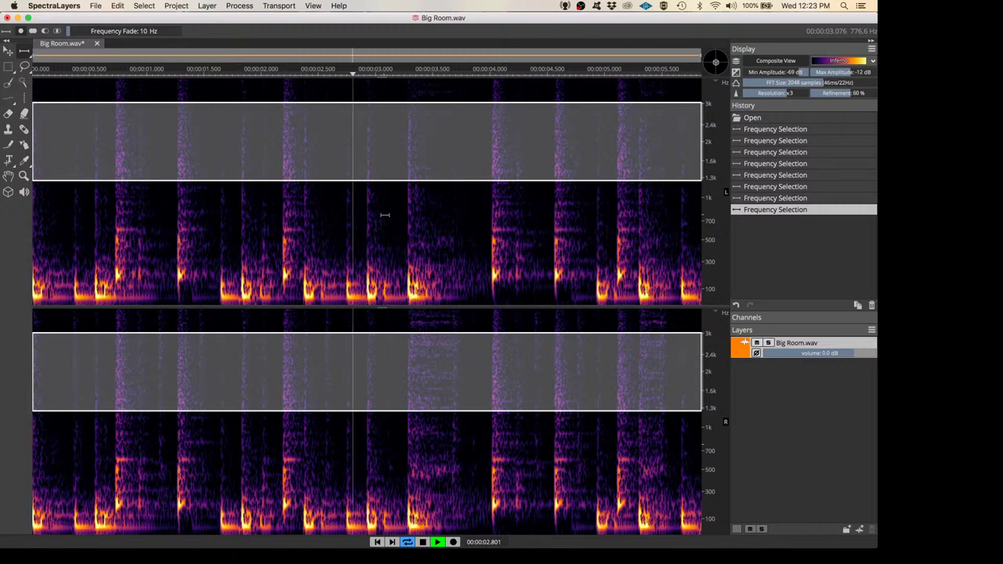
{"action": "key", "text": "space"}
{"action": "left_click", "coordinate": [384, 220]}
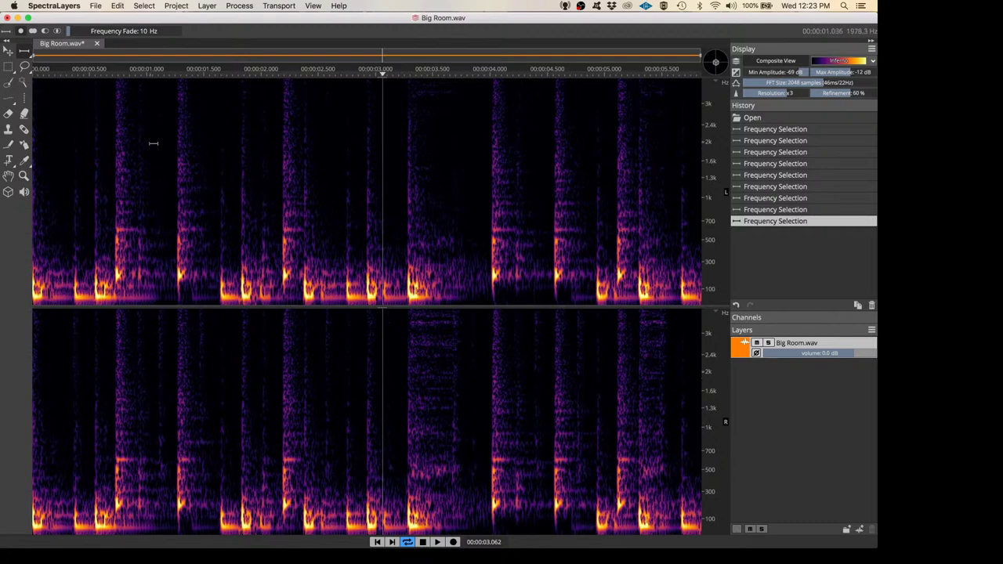
{"action": "left_click", "coordinate": [358, 162]}
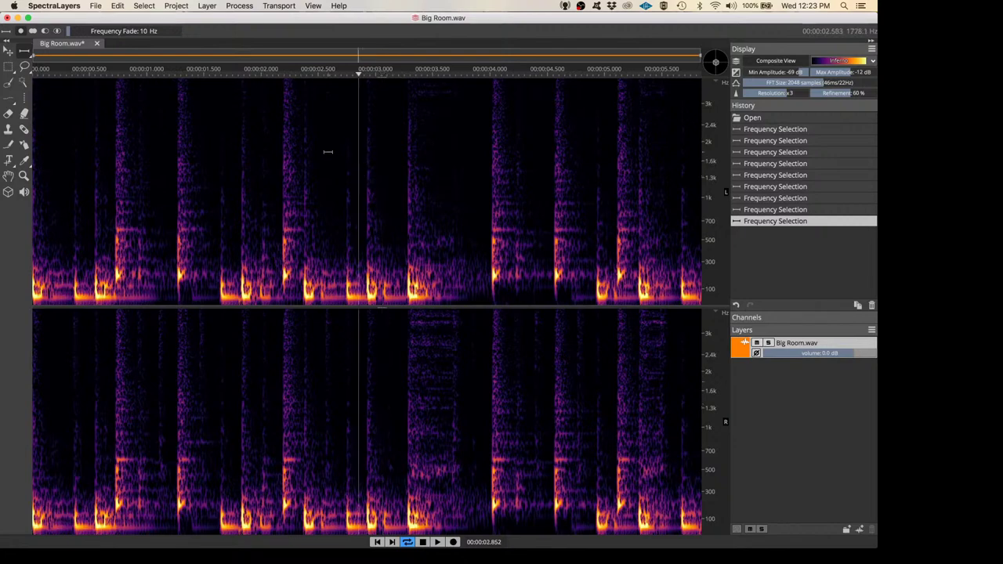
Select a wider band from about 500 Hz to 1.7 kHz, play it, stop playback and clear the selection
{"action": "left_click_drag", "start_coordinate": [330, 156], "coordinate": [330, 242]}
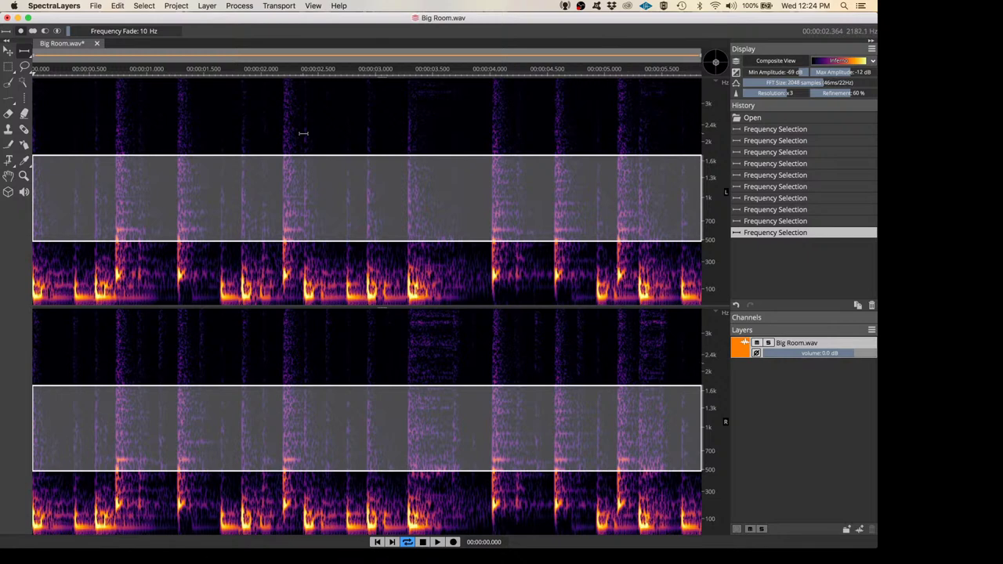
{"action": "key", "text": "space"}
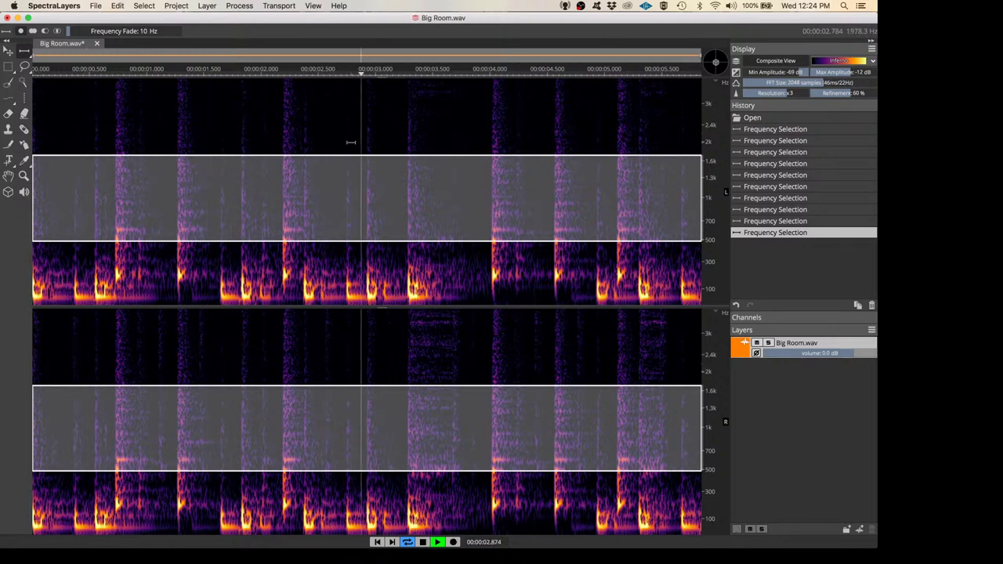
{"action": "key", "text": "space"}
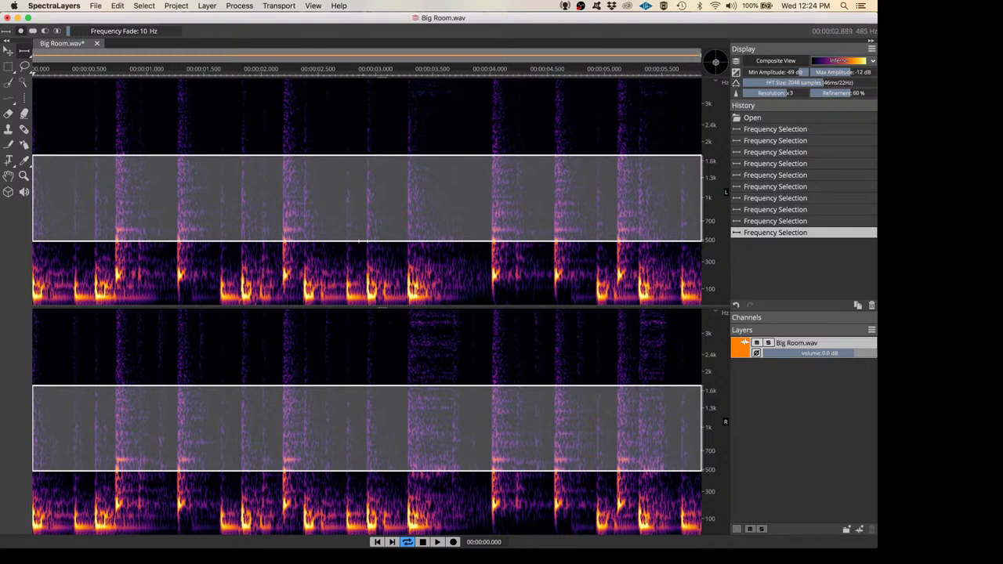
{"action": "left_click", "coordinate": [323, 128]}
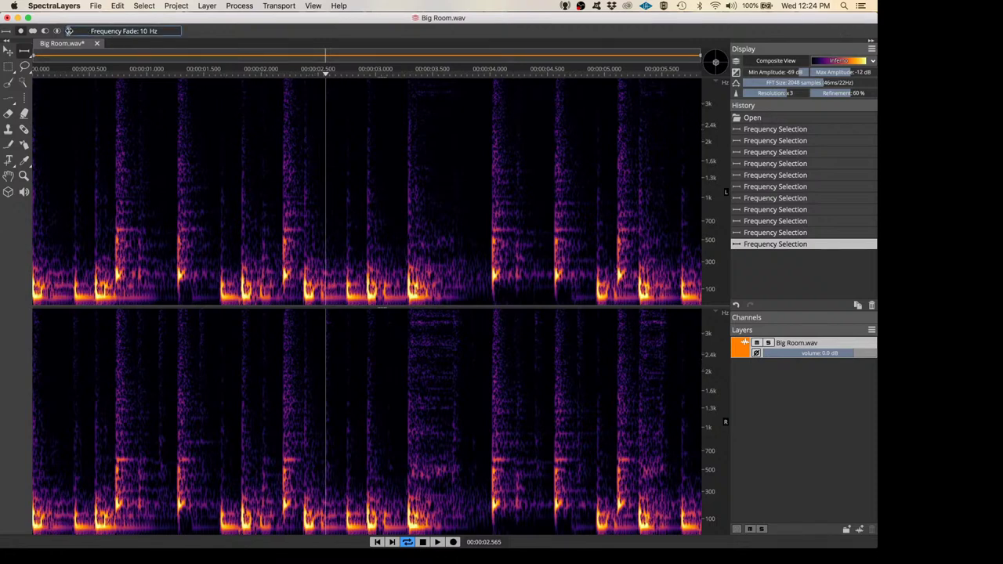
Set the Frequency Fade to 326 Hz, select a soft-edged band from about 400 Hz to 1.6 kHz, and clear it
{"action": "left_click_drag", "start_coordinate": [78, 31], "coordinate": [119, 30]}
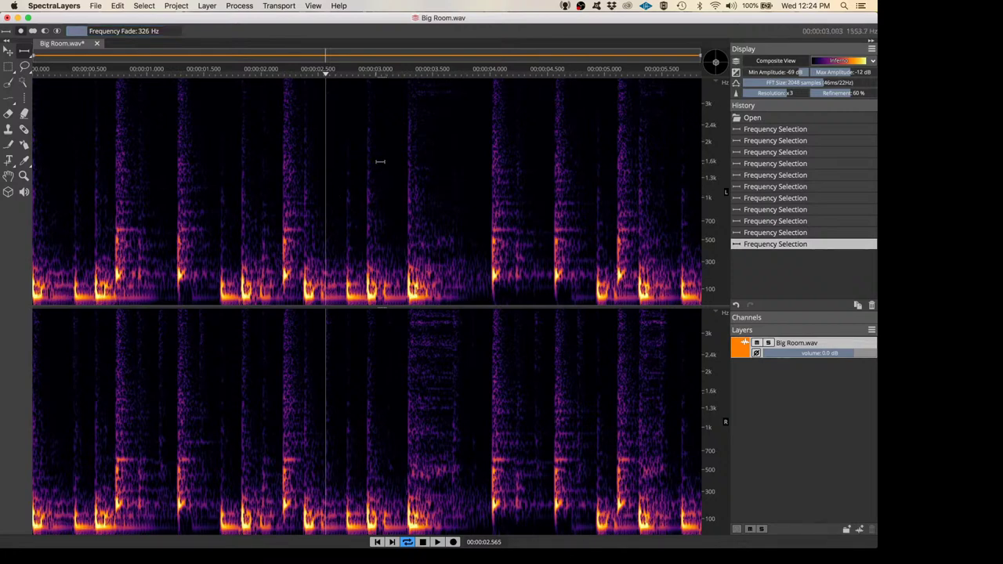
{"action": "left_click_drag", "start_coordinate": [379, 179], "coordinate": [365, 250]}
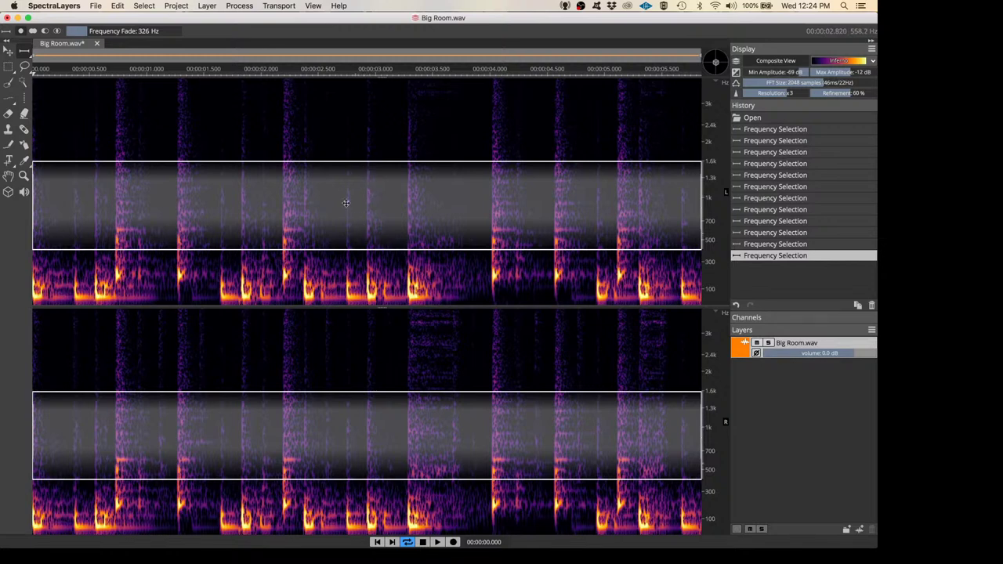
{"action": "left_click", "coordinate": [332, 146]}
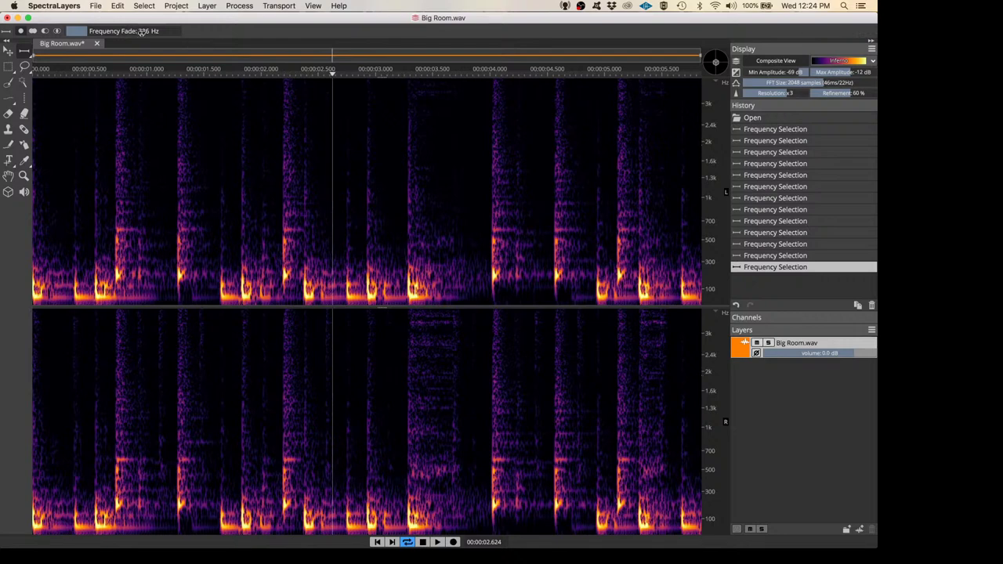
Set the Frequency Fade to 87 Hz, select and audition the band from about 300 Hz to 1 kHz, and clear the selection
{"action": "left_click_drag", "start_coordinate": [142, 32], "coordinate": [111, 31]}
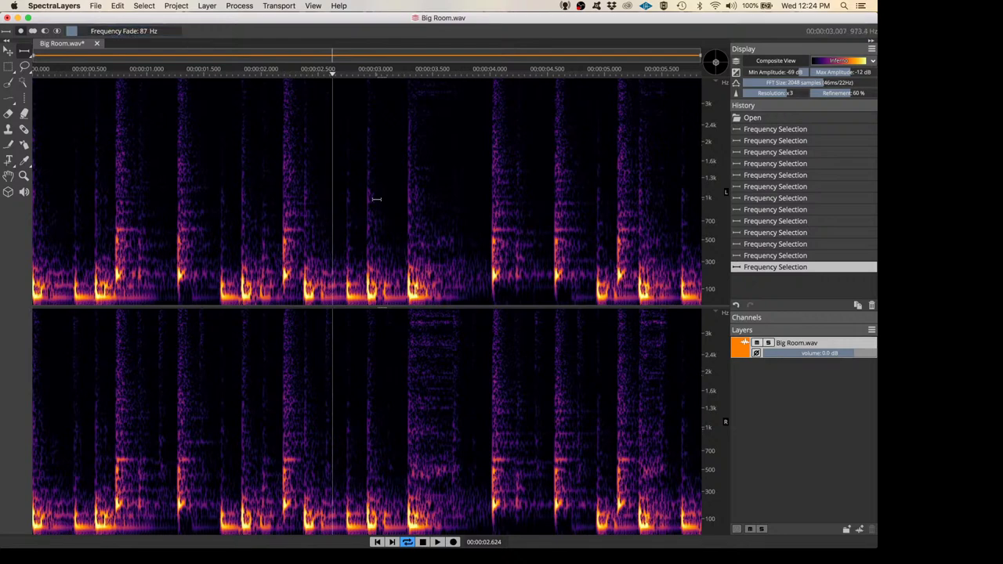
{"action": "left_click_drag", "start_coordinate": [377, 199], "coordinate": [376, 261]}
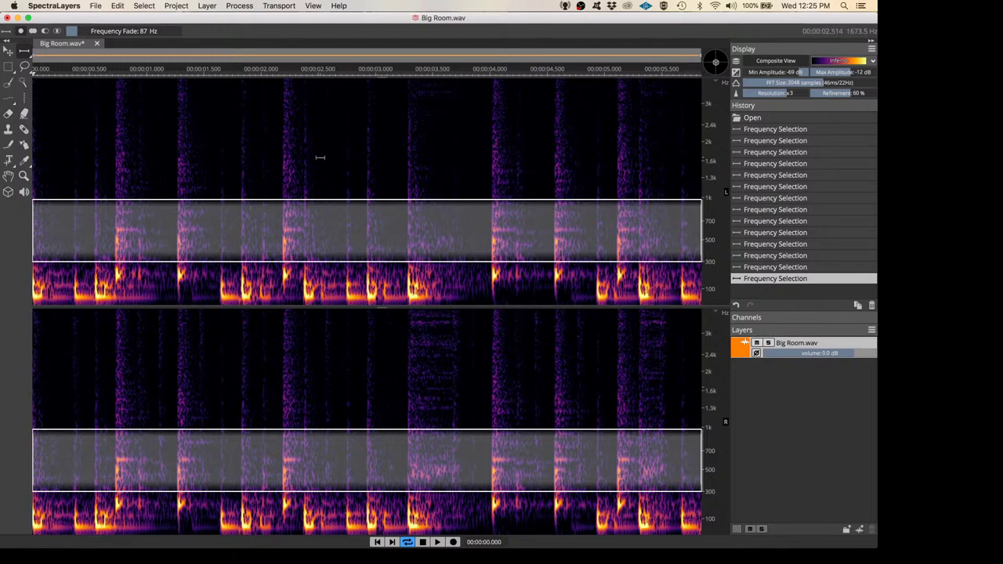
{"action": "key", "text": "space"}
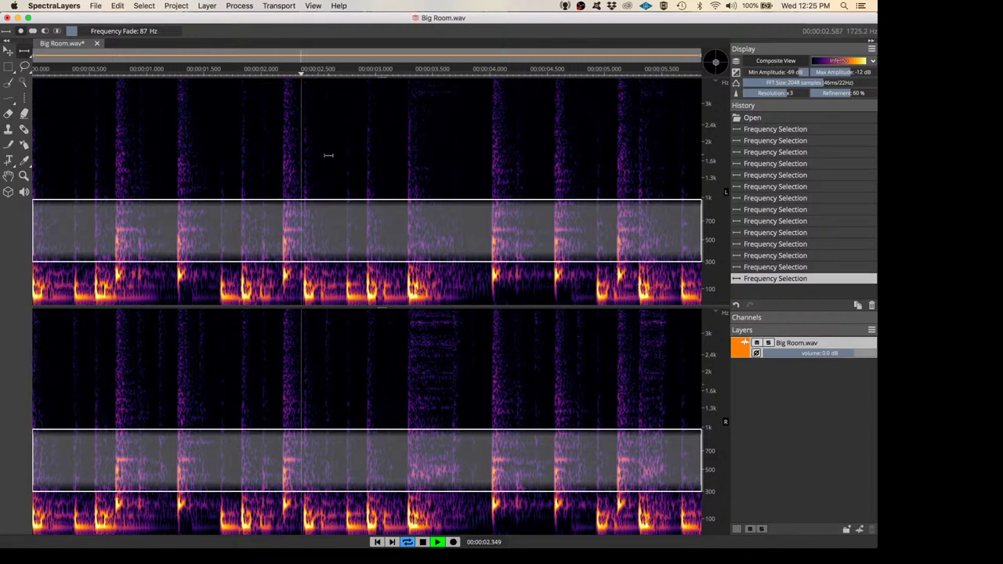
{"action": "key", "text": "space"}
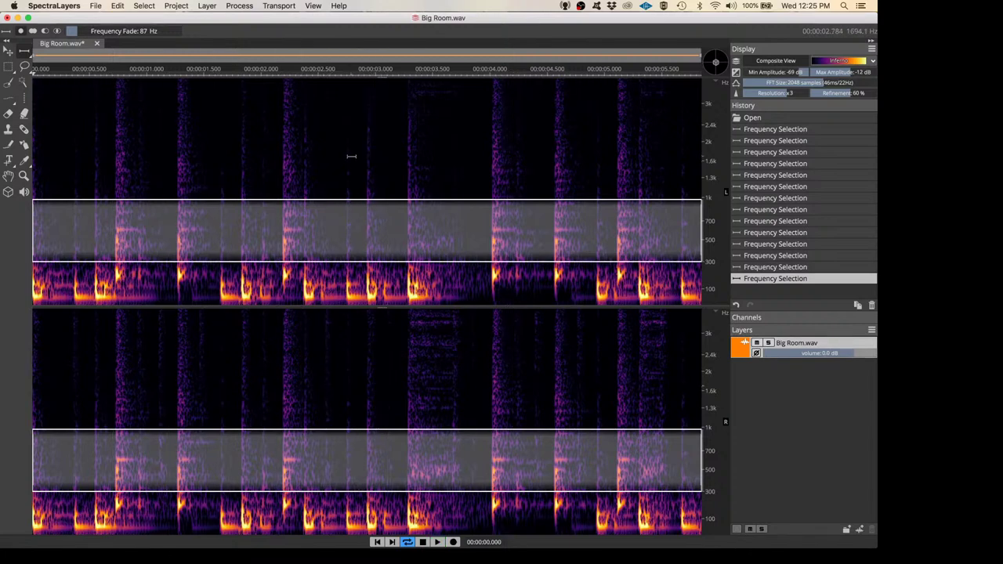
{"action": "left_click", "coordinate": [182, 139]}
{"action": "left_click", "coordinate": [182, 140]}
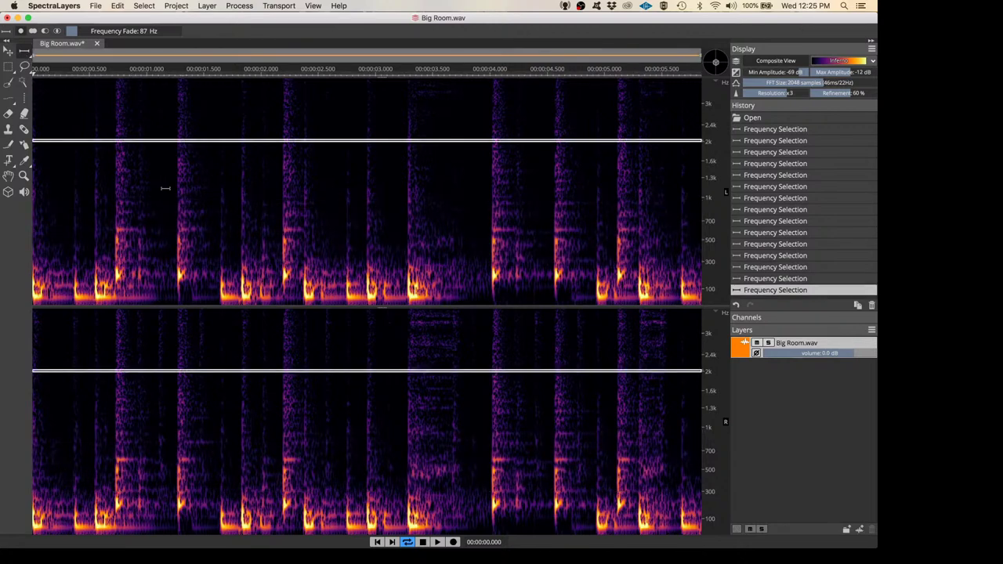
{"action": "left_click", "coordinate": [200, 196]}
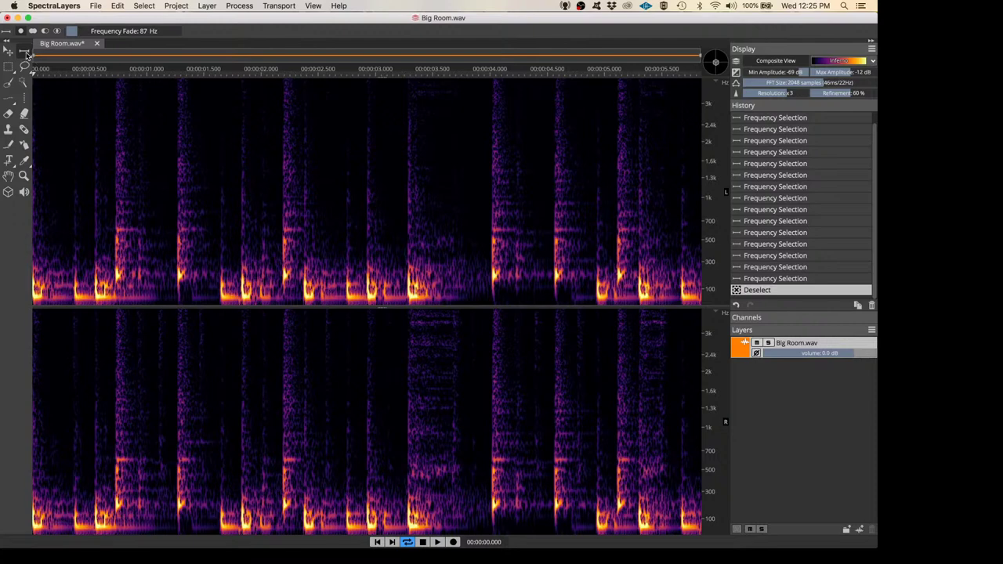
With the Time Selection tool, select the range from about 2.15 to 3.87 seconds, play it and stop playback
{"action": "left_click", "coordinate": [25, 54]}
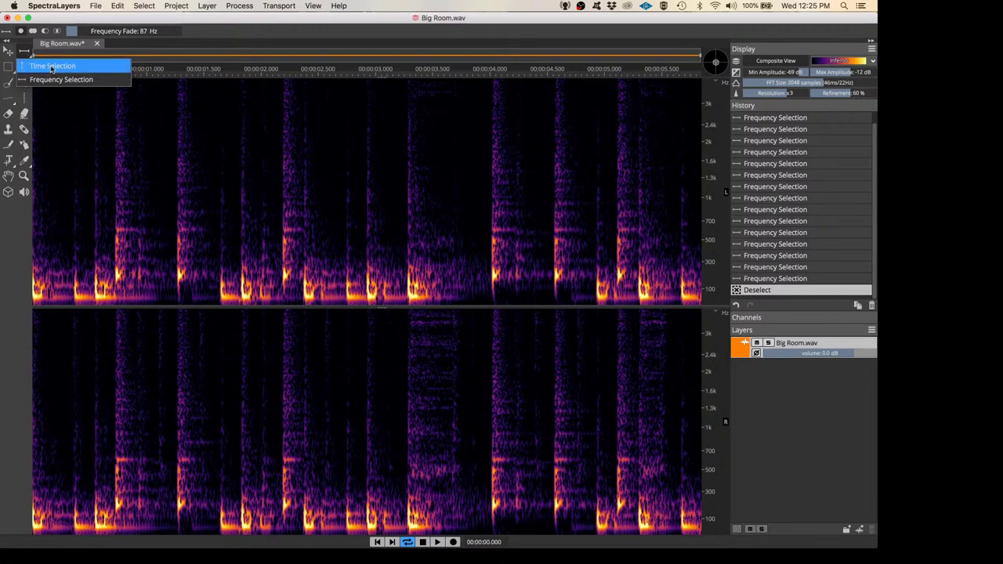
{"action": "left_click", "coordinate": [53, 67]}
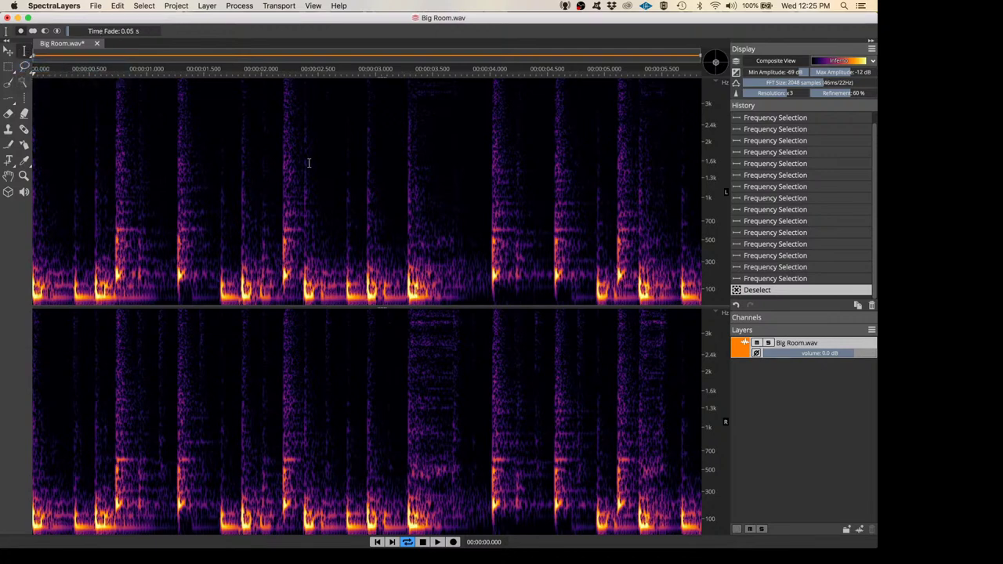
{"action": "left_click", "coordinate": [278, 210]}
{"action": "key", "text": "space"}
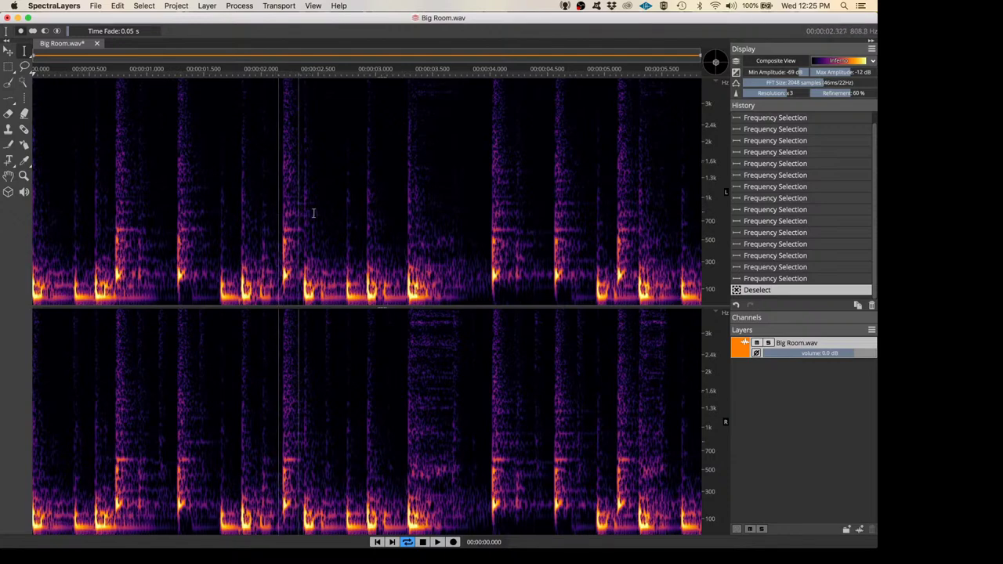
{"action": "key", "text": "space"}
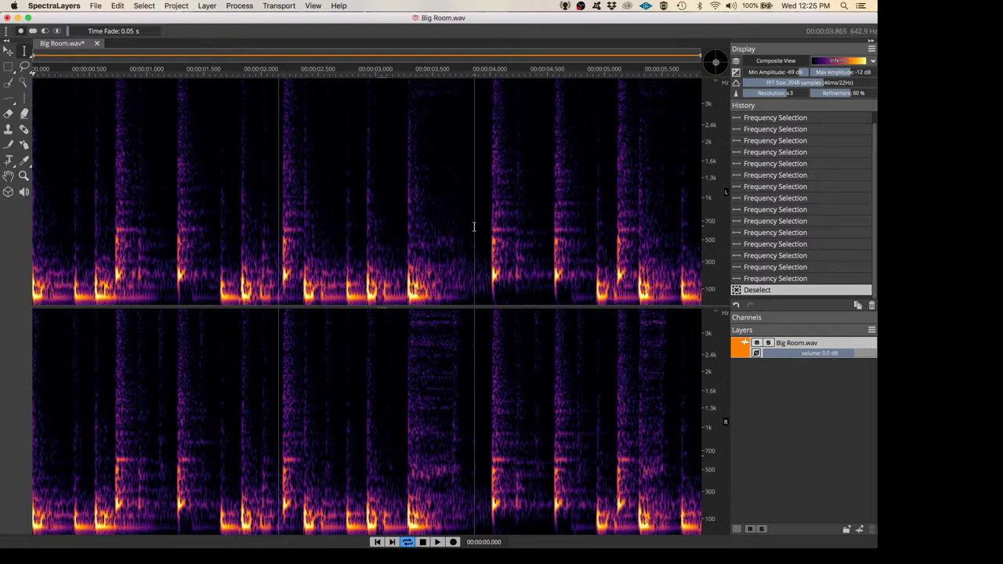
{"action": "left_click", "coordinate": [474, 228], "text": "shift"}
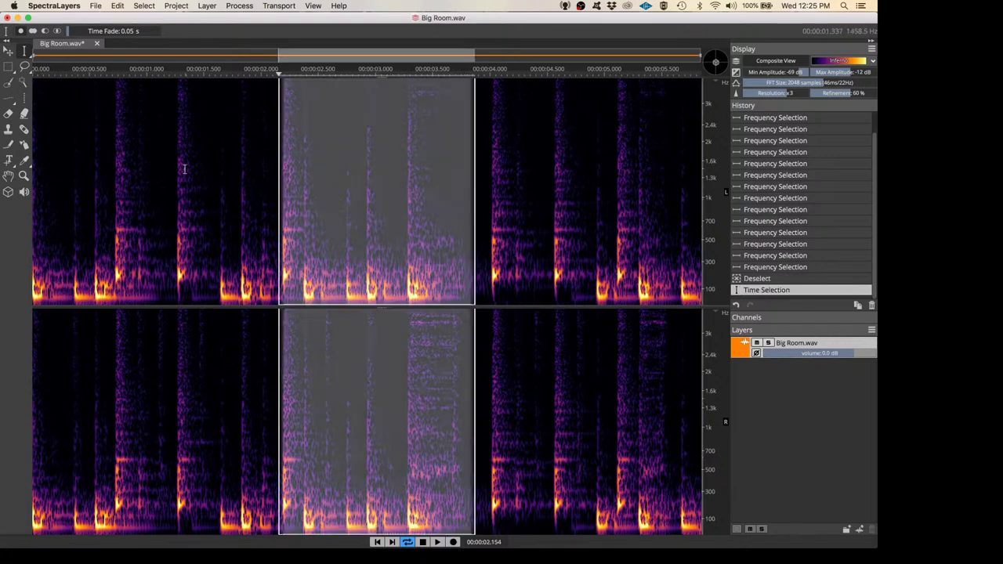
{"action": "key", "text": "space"}
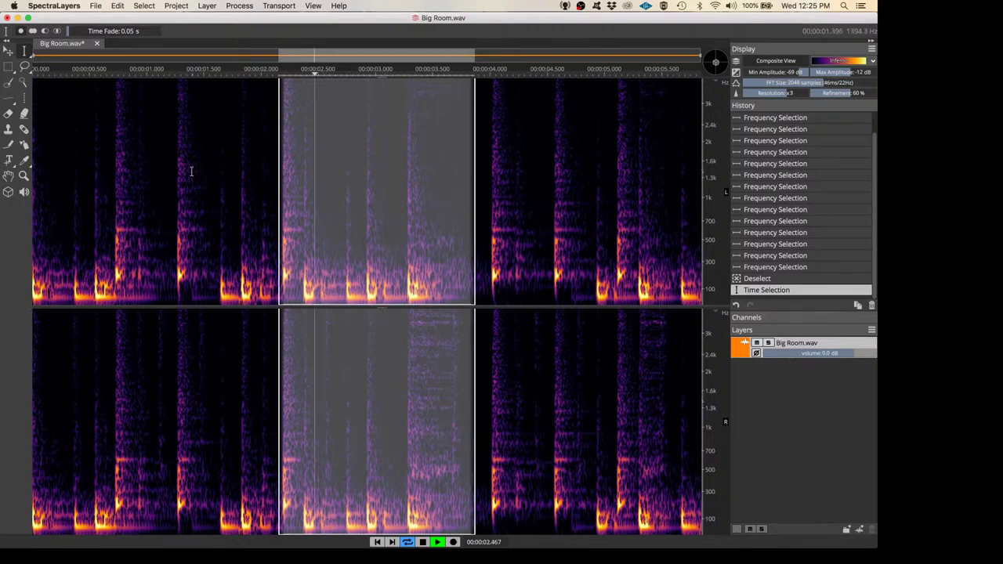
{"action": "key", "text": "space"}
Set the Time Fade to 0.00 s, select and audition the range from about 2.0 to 4.1 seconds, and clear it
{"action": "left_click_drag", "start_coordinate": [128, 30], "coordinate": [32, 30]}
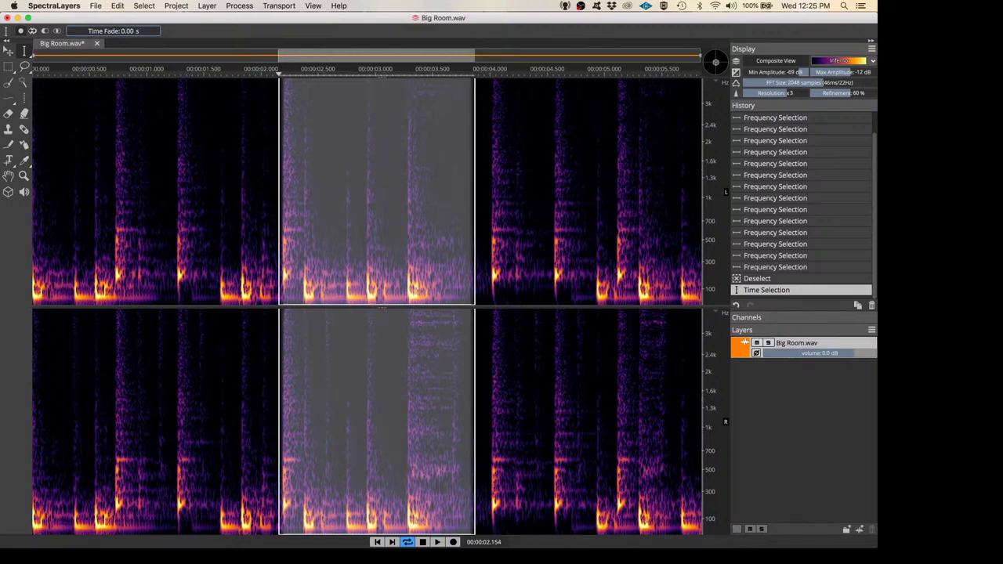
{"action": "left_click", "coordinate": [208, 199]}
{"action": "left_click_drag", "start_coordinate": [208, 199], "coordinate": [261, 188]}
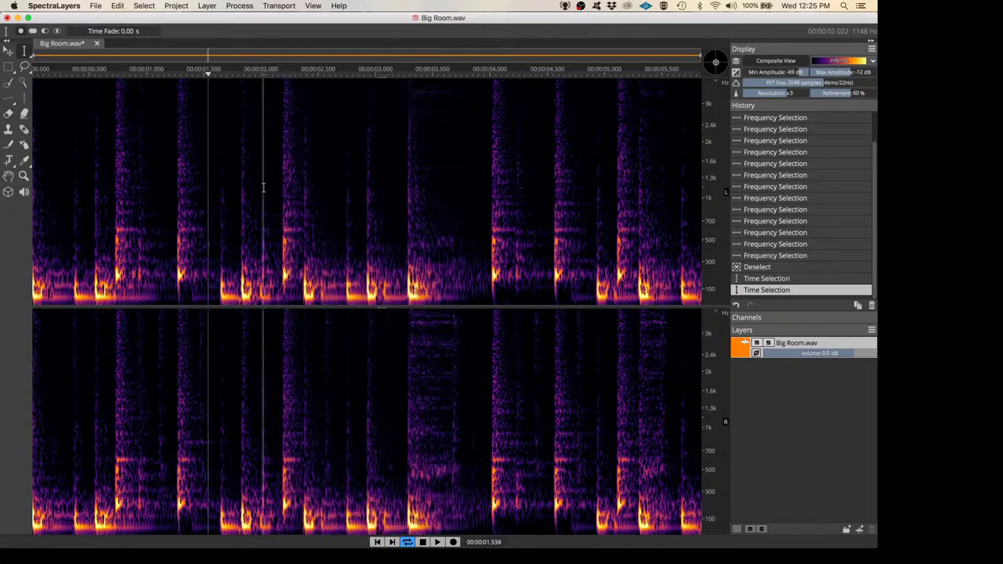
{"action": "left_click", "coordinate": [498, 212], "text": "shift"}
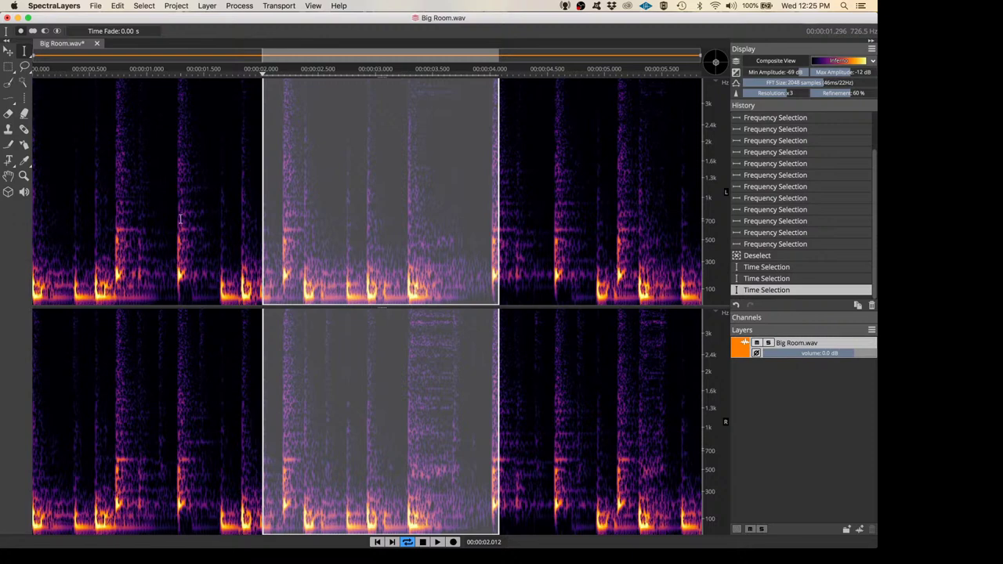
{"action": "key", "text": "space"}
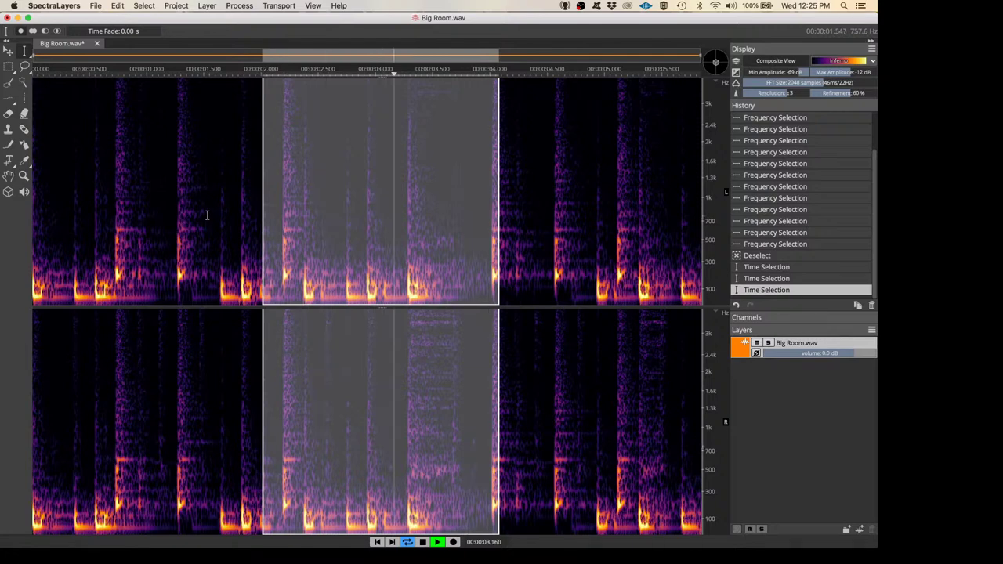
{"action": "key", "text": "space"}
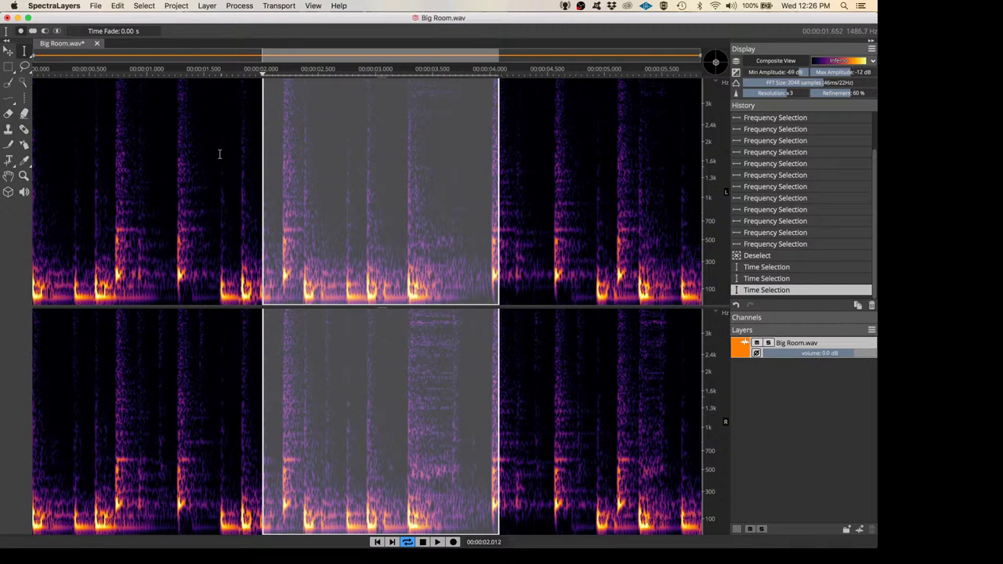
{"action": "left_click", "coordinate": [245, 157]}
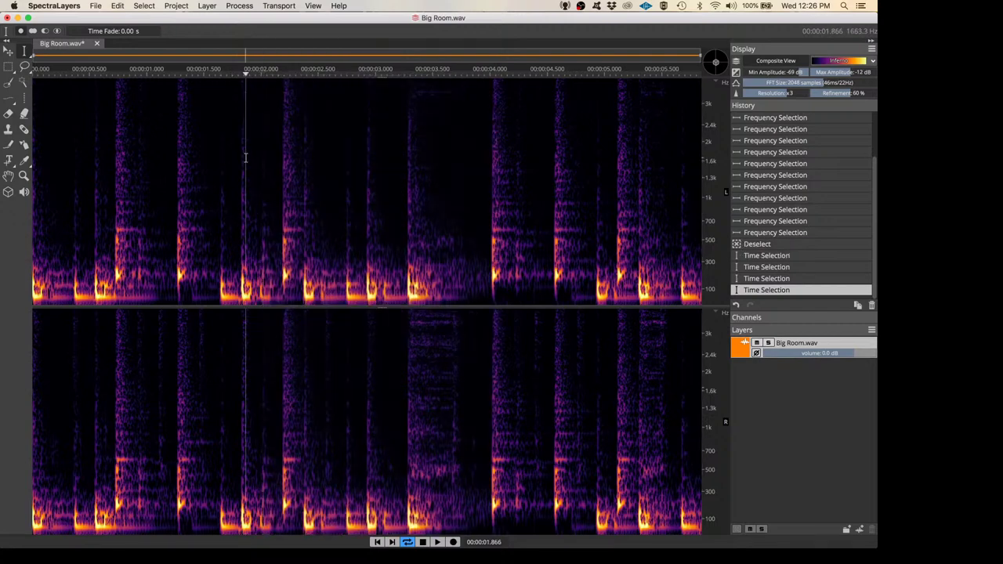
Set the Time Fade to 0.65 s, select and play the range from about 2.05 to 4.2 seconds, and clear it
{"action": "left_click", "coordinate": [128, 31]}
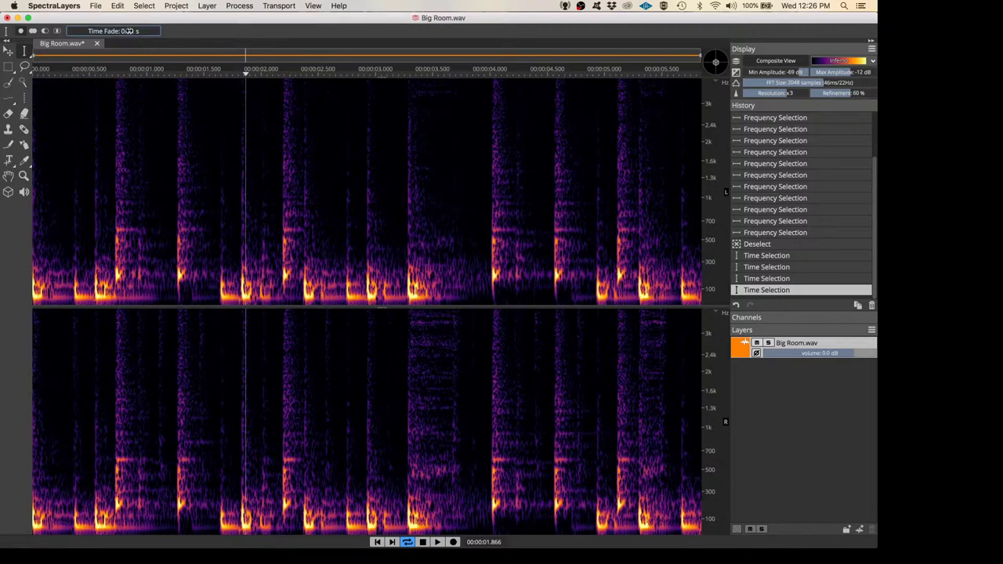
{"action": "left_click_drag", "start_coordinate": [129, 31], "coordinate": [182, 28]}
{"action": "left_click", "coordinate": [266, 199]}
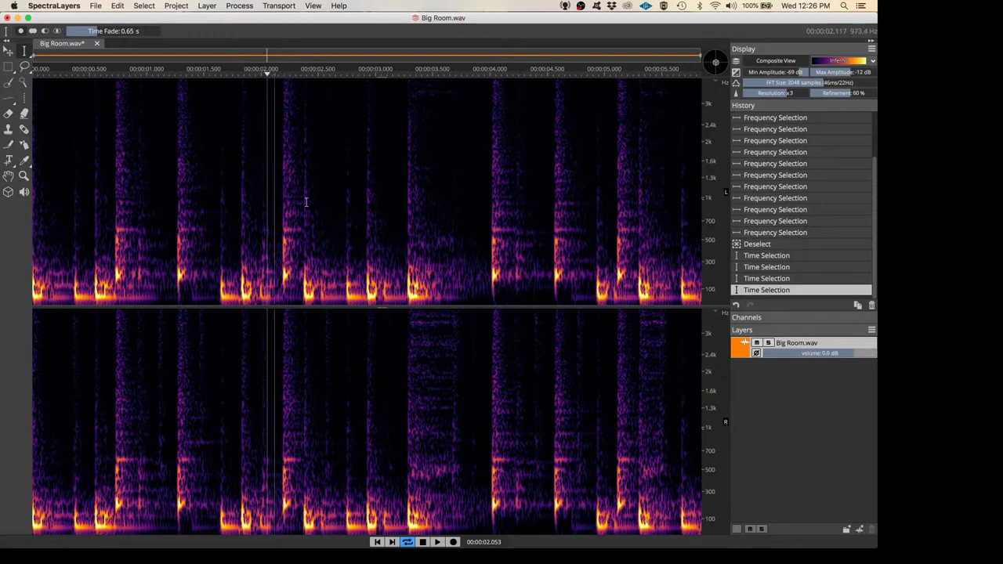
{"action": "left_click", "coordinate": [512, 216], "text": "shift"}
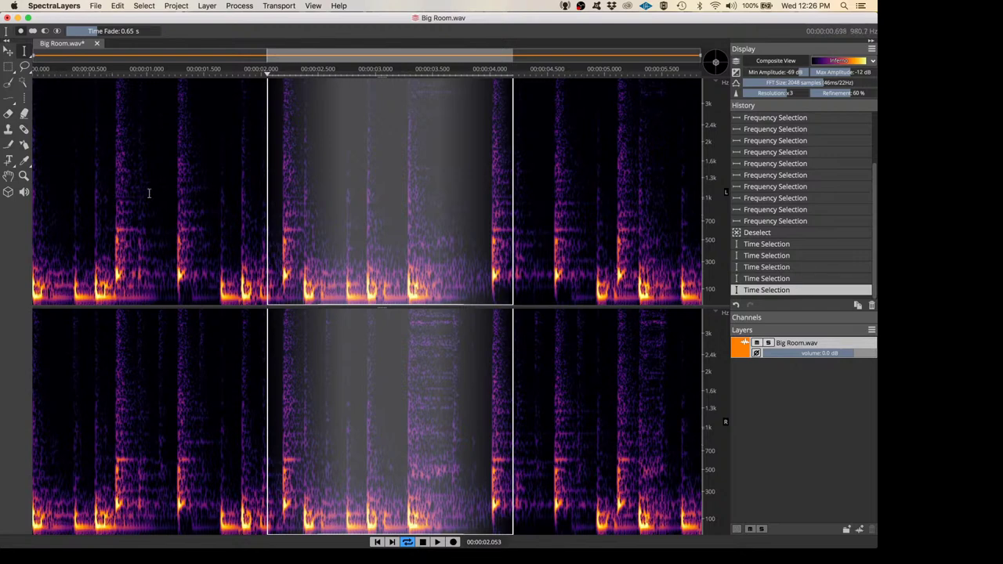
{"action": "key", "text": "space"}
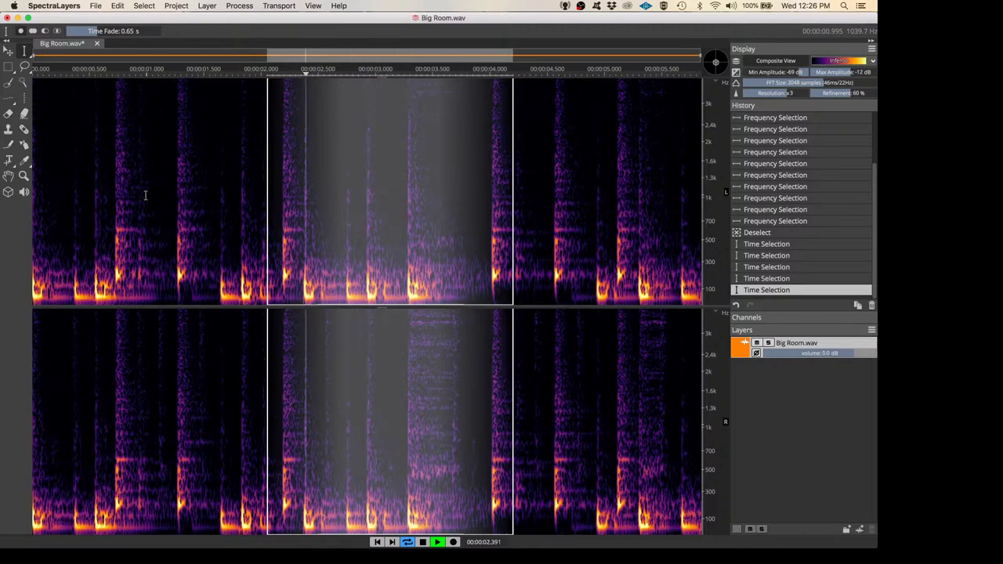
{"action": "left_click", "coordinate": [222, 187]}
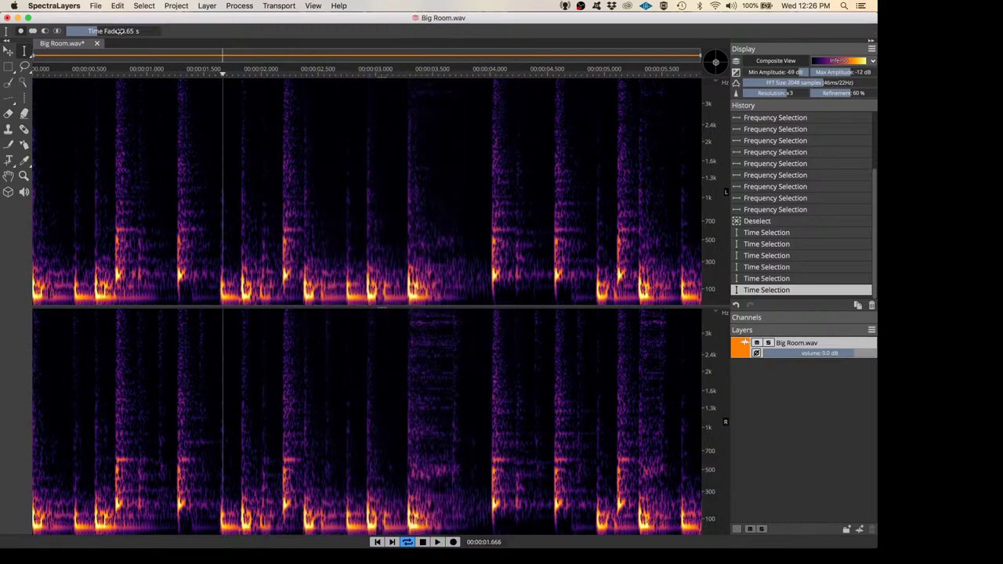
Set the Time Fade to 1.00 s, select and audition the range from about 1.25 to 5.1 seconds, and clear it
{"action": "left_click_drag", "start_coordinate": [121, 32], "coordinate": [149, 30]}
{"action": "left_click", "coordinate": [176, 214]}
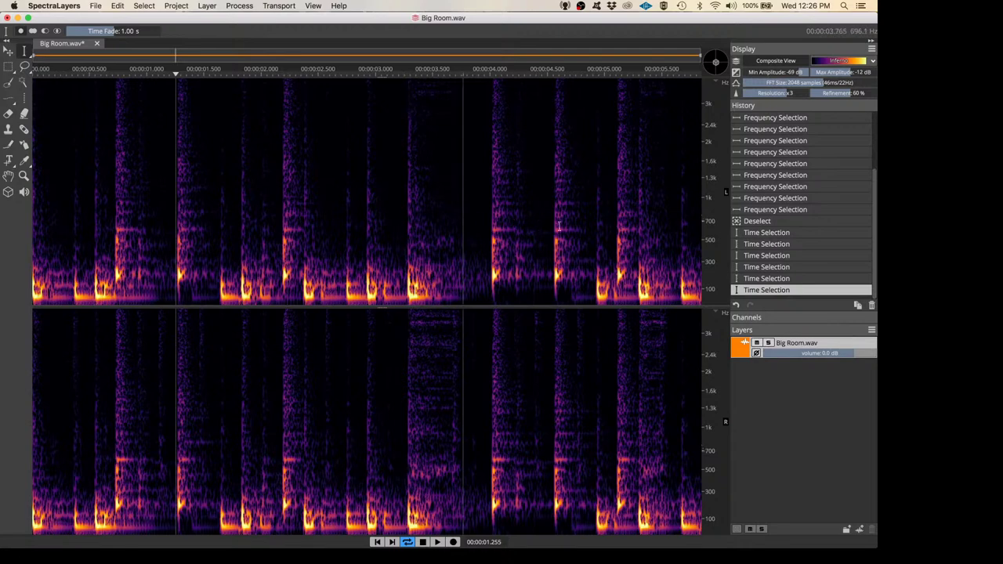
{"action": "left_click", "coordinate": [612, 228], "text": "shift"}
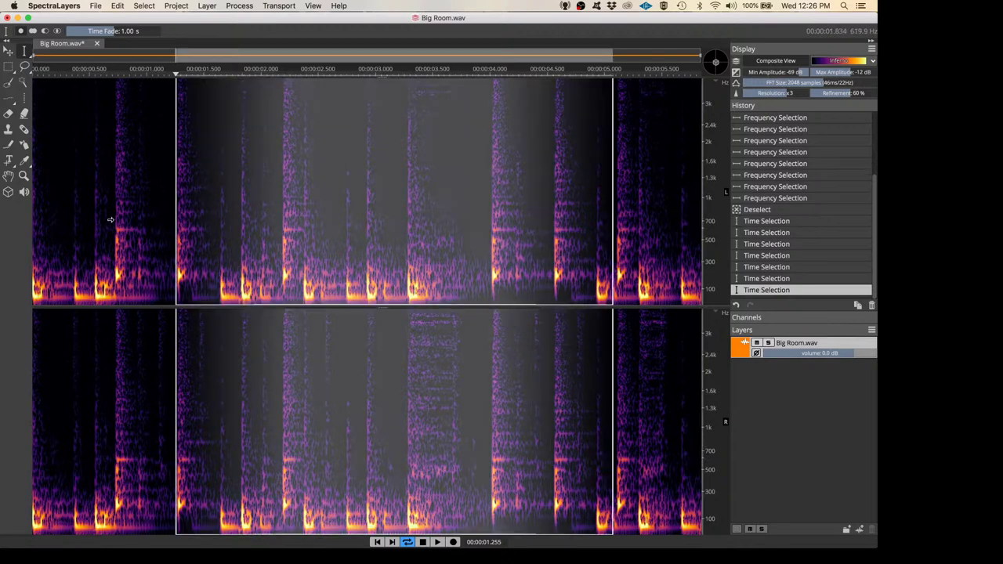
{"action": "key", "text": "space"}
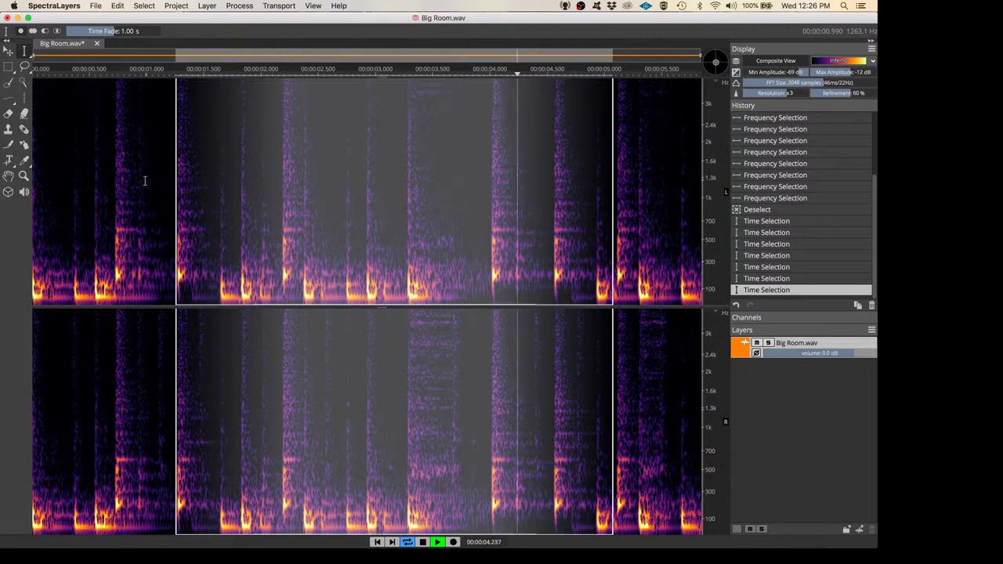
{"action": "key", "text": "space"}
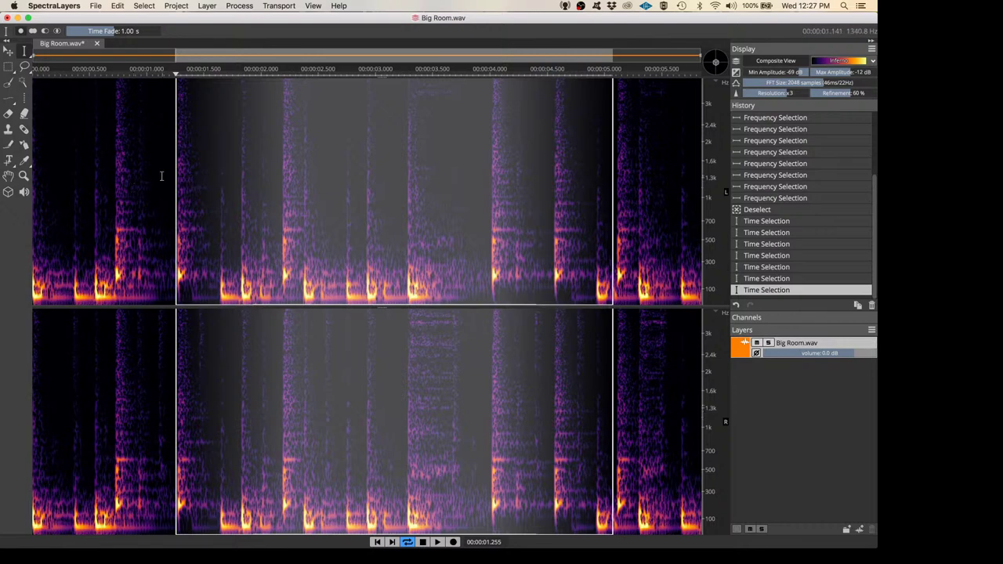
{"action": "left_click", "coordinate": [162, 176]}
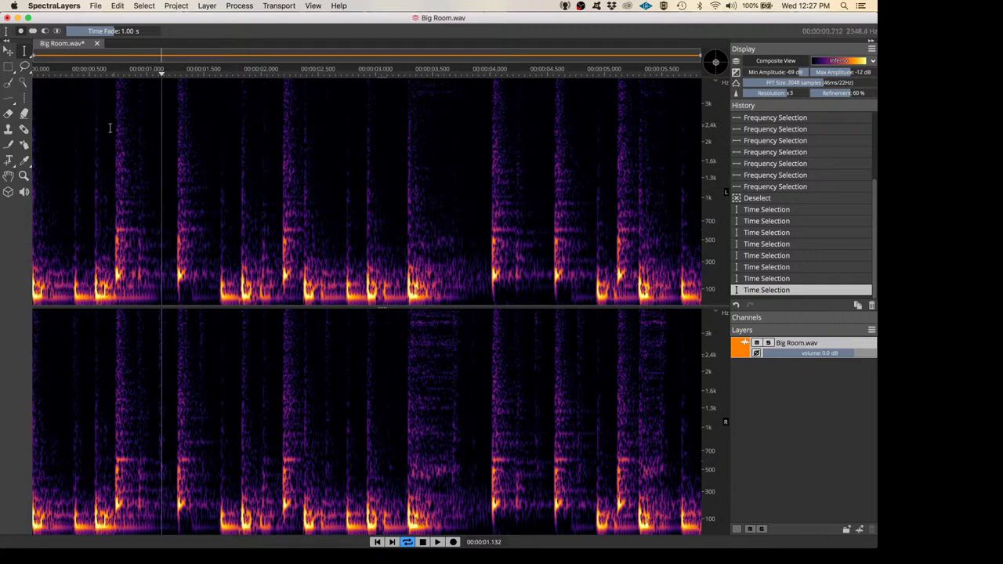
Return to the Frequency Selection tool, select the band from about 150 to 530 Hz, play it and stop playback
{"action": "left_click", "coordinate": [30, 56]}
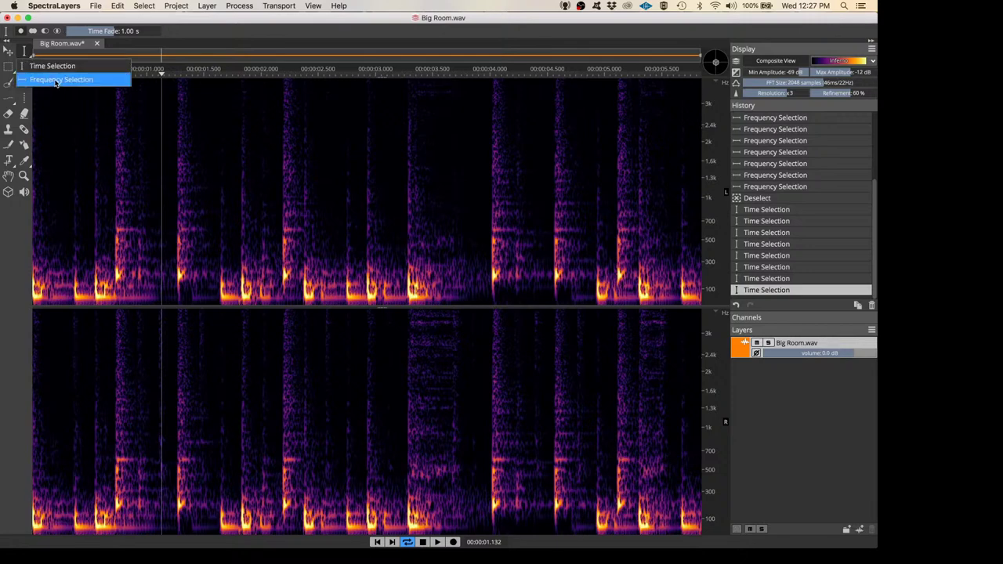
{"action": "left_click", "coordinate": [56, 81]}
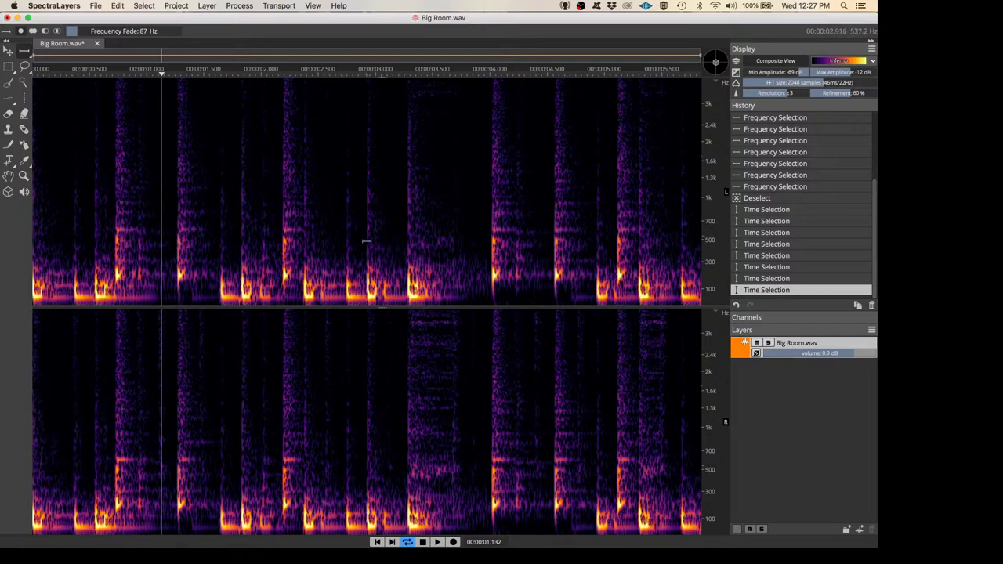
{"action": "left_click_drag", "start_coordinate": [368, 237], "coordinate": [368, 280]}
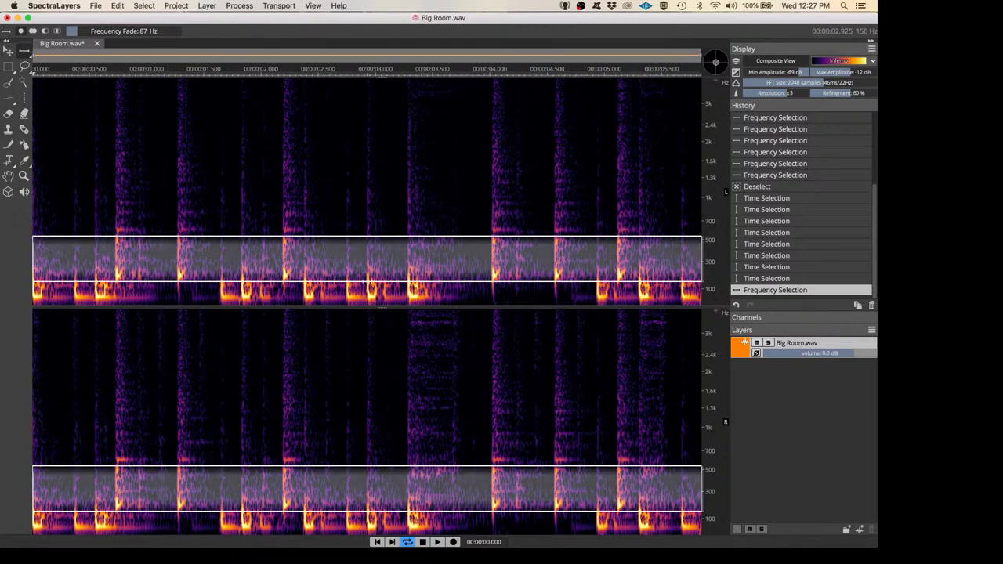
{"action": "key", "text": "space"}
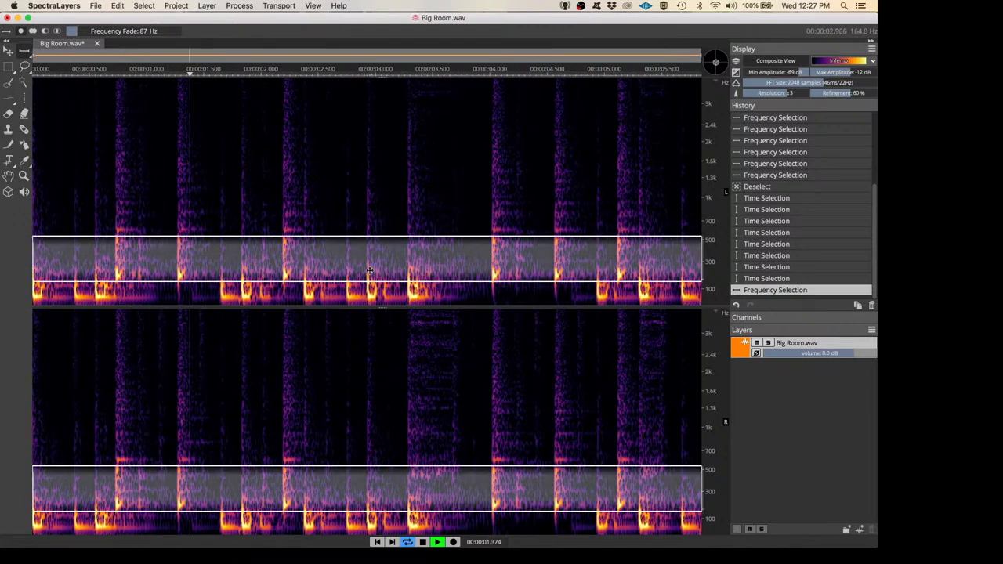
{"action": "key", "text": "space"}
Replace the selection with a band from about 800 Hz to 1.25 kHz, audition it and clear the selection
{"action": "left_click", "coordinate": [353, 200]}
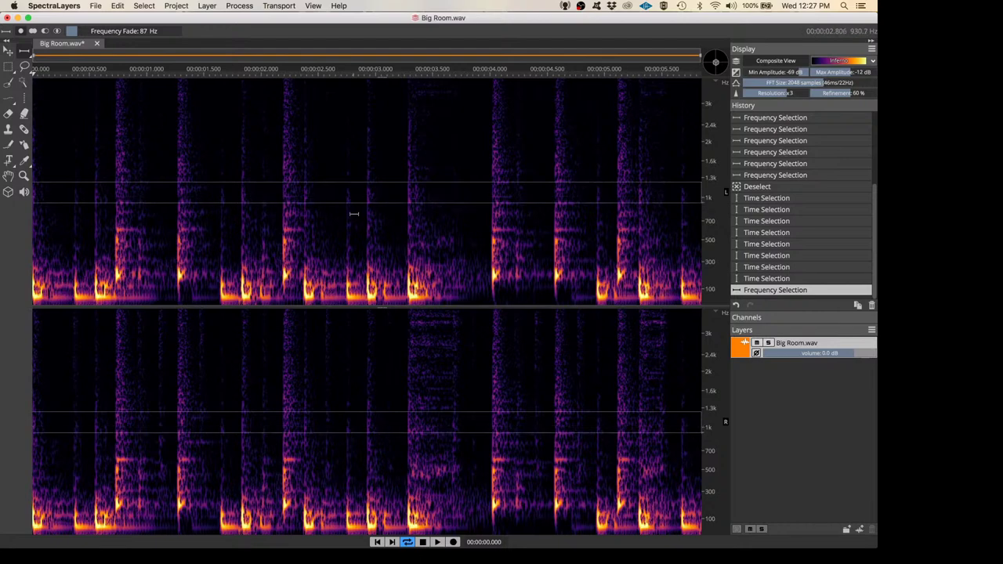
{"action": "left_click_drag", "start_coordinate": [354, 213], "coordinate": [355, 213]}
{"action": "key", "text": "space"}
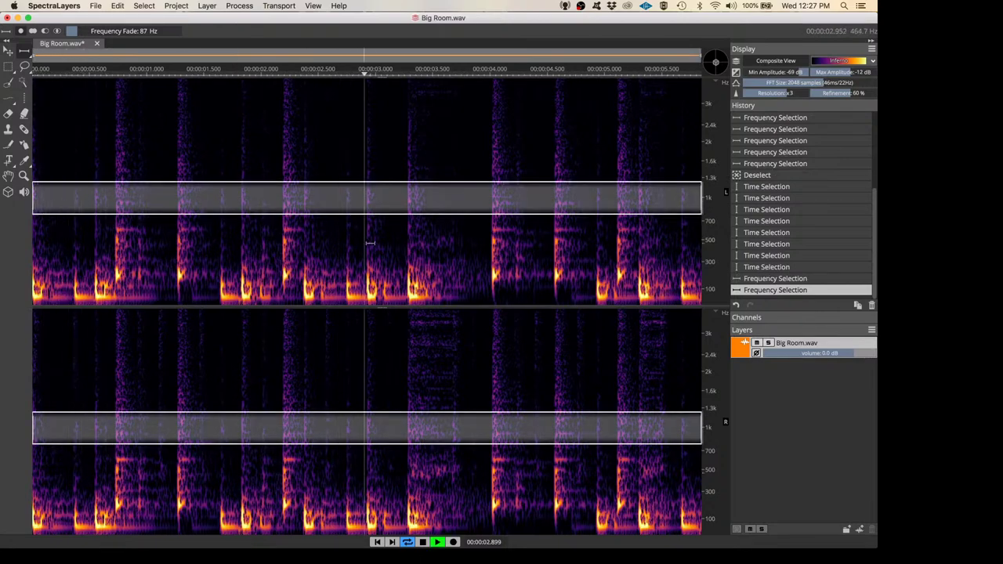
{"action": "key", "text": "space"}
{"action": "left_click", "coordinate": [371, 244]}
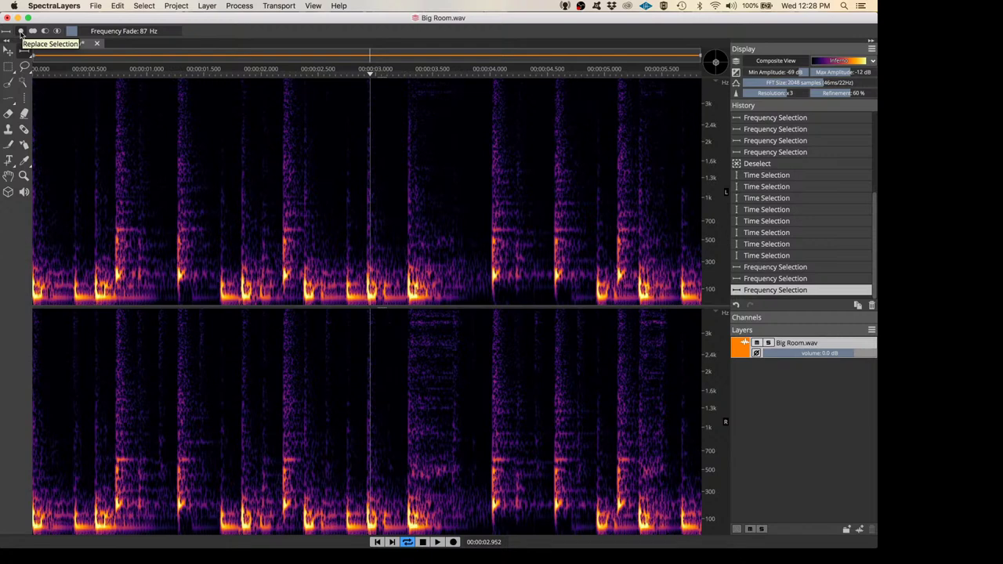
Select and play the band from about 190 to 500 Hz, and replace it with one from about 850 Hz to 1.3 kHz, auditioning it
{"action": "left_click", "coordinate": [243, 237]}
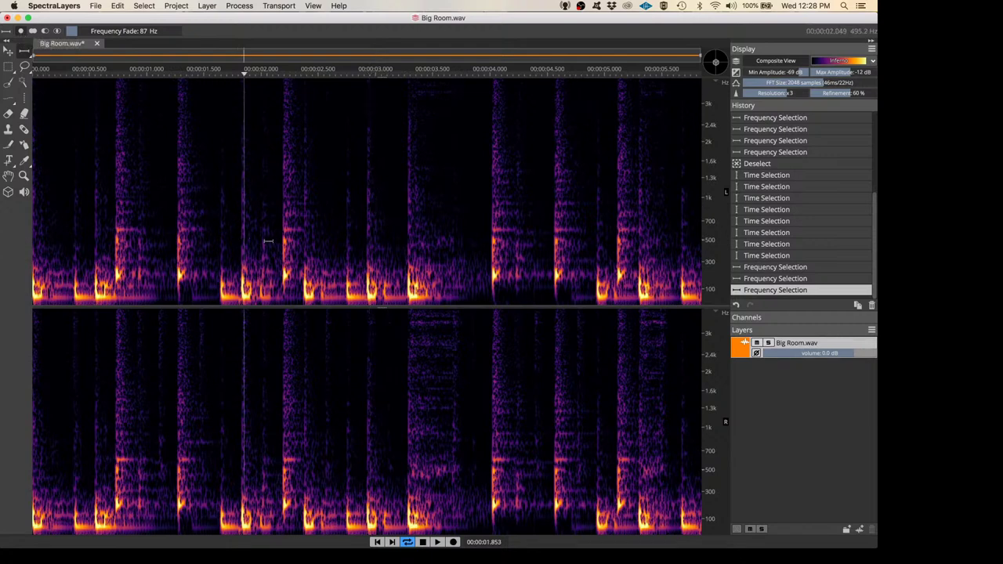
{"action": "left_click_drag", "start_coordinate": [267, 241], "coordinate": [254, 273]}
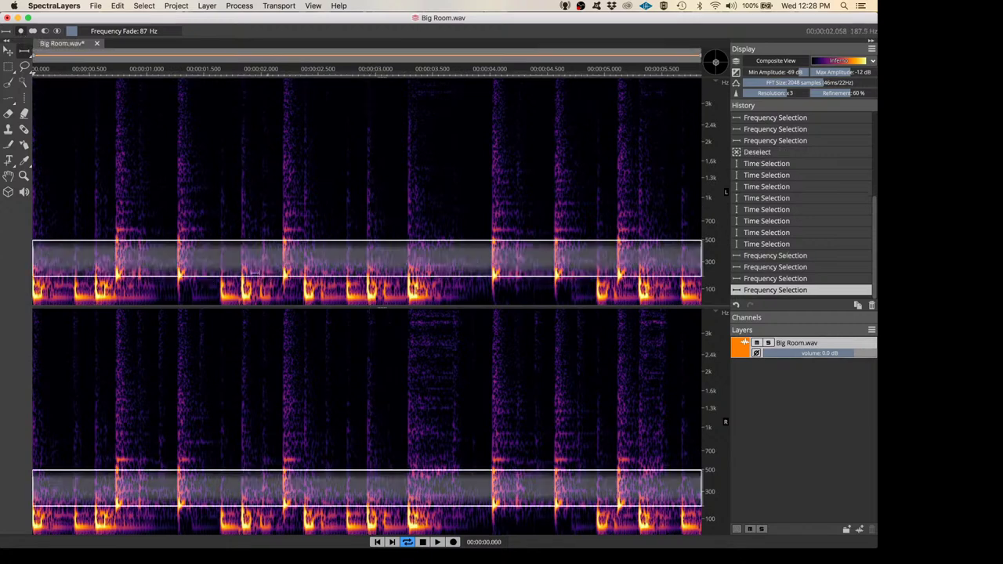
{"action": "key", "text": "space"}
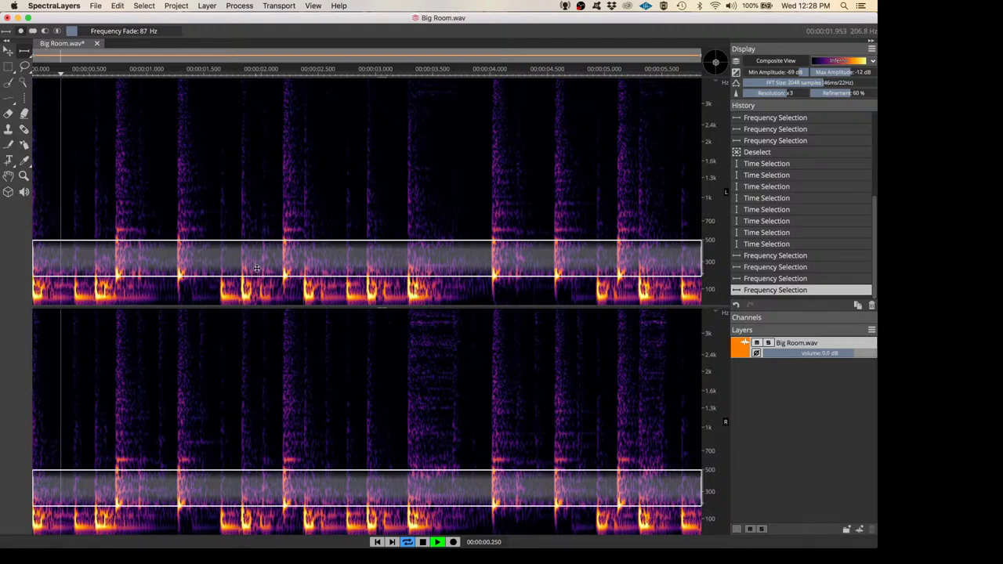
{"action": "left_click_drag", "start_coordinate": [312, 180], "coordinate": [311, 210]}
{"action": "key", "text": "space"}
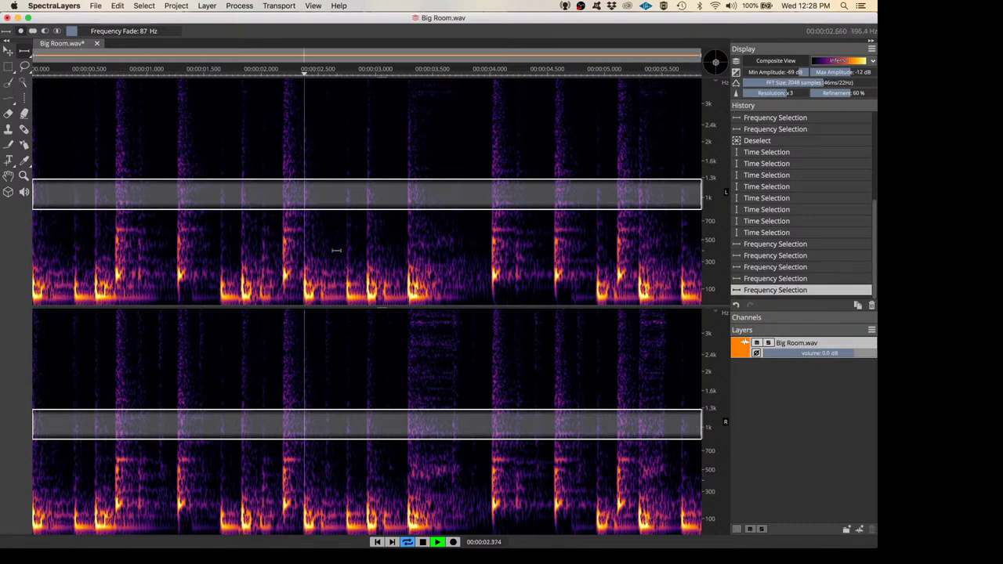
{"action": "key", "text": "space"}
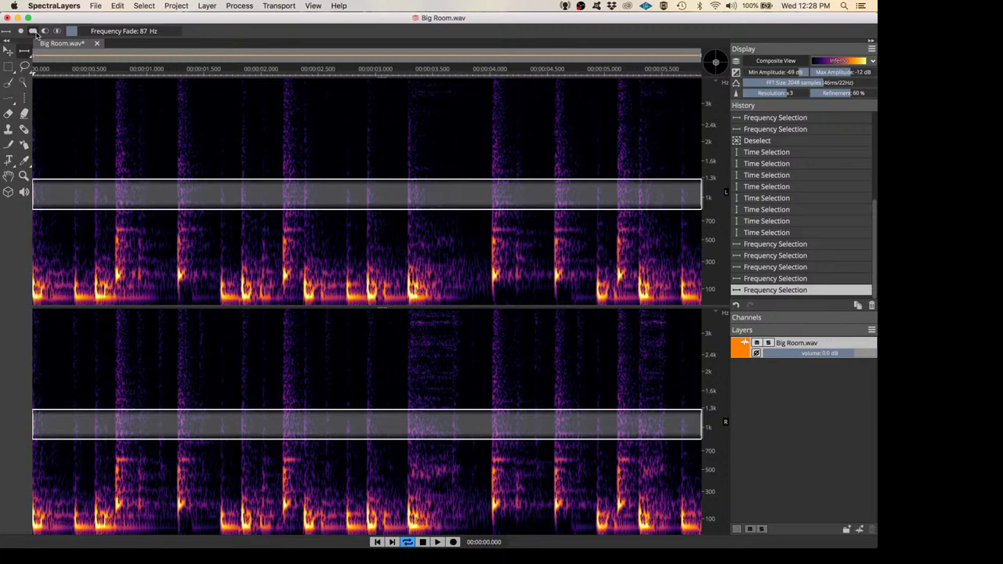
Clear the selection, and in Add to Selection mode select and audition everything below about 190 Hz
{"action": "key", "text": "super+d"}
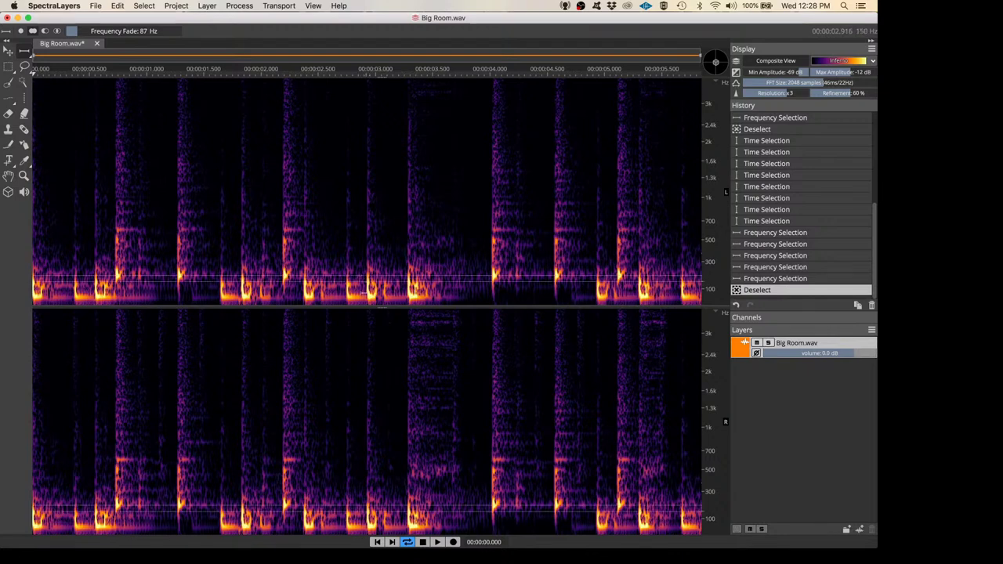
{"action": "left_click", "coordinate": [359, 311]}
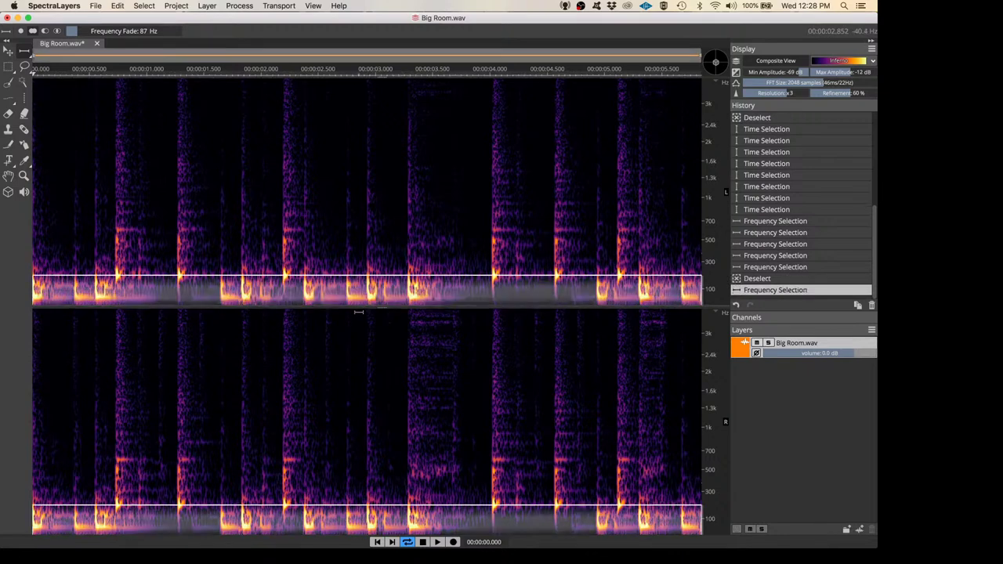
{"action": "key", "text": "space"}
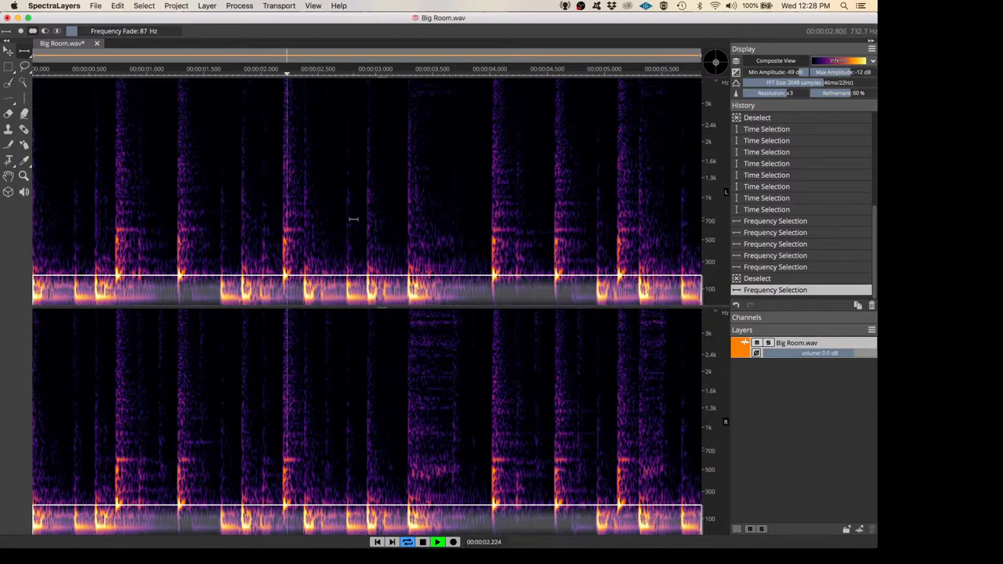
{"action": "key", "text": "space"}
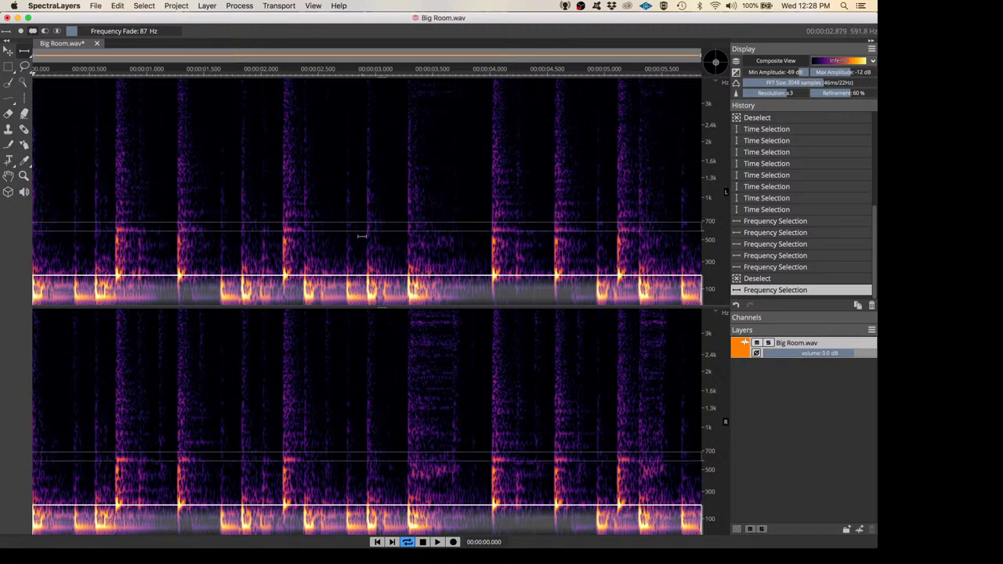
Add bands from about 400 to 700 Hz and about 1 to 1.35 kHz to the selection, auditioning after each addition
{"action": "left_click_drag", "start_coordinate": [360, 250], "coordinate": [361, 252]}
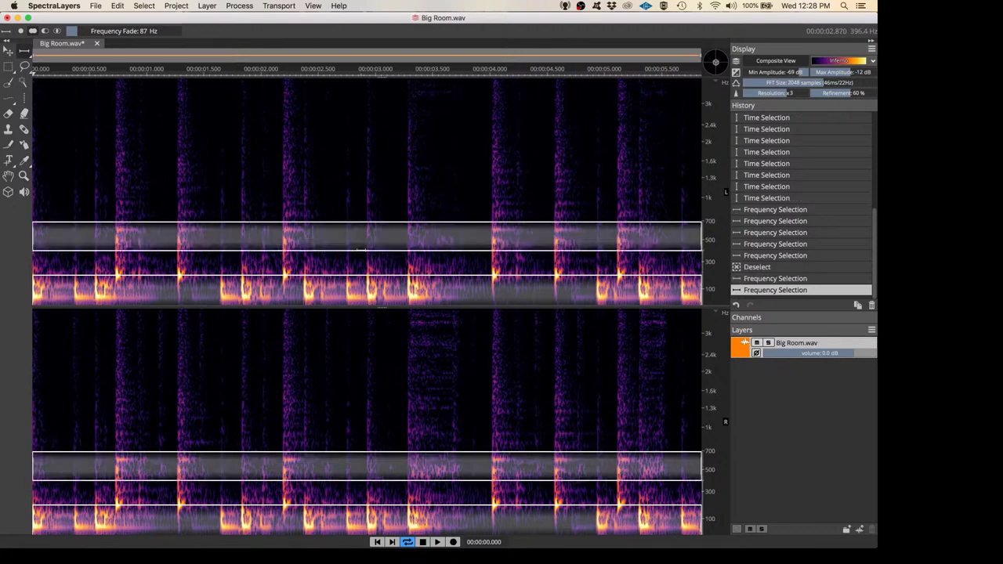
{"action": "key", "text": "space"}
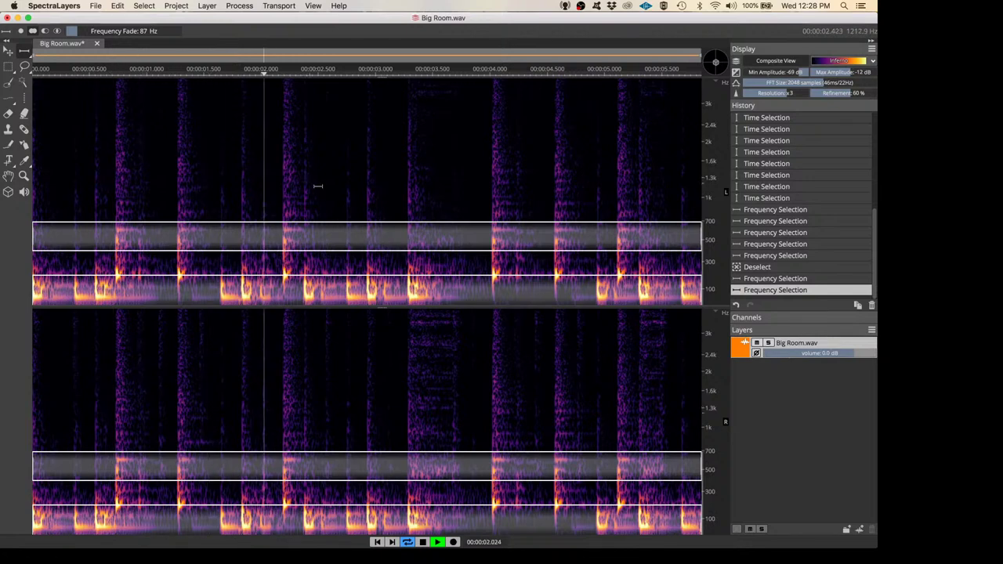
{"action": "key", "text": "space"}
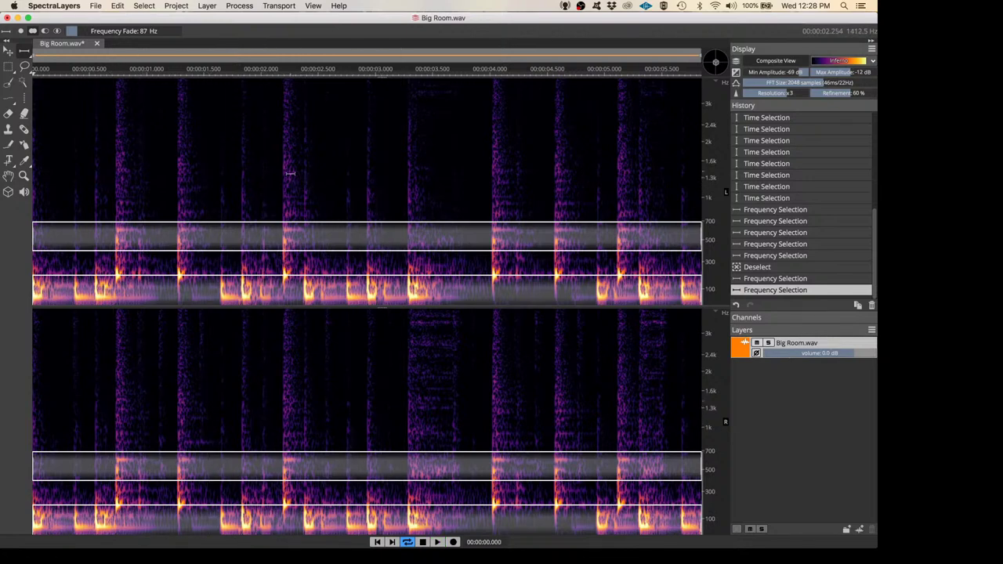
{"action": "left_click_drag", "start_coordinate": [288, 173], "coordinate": [289, 198]}
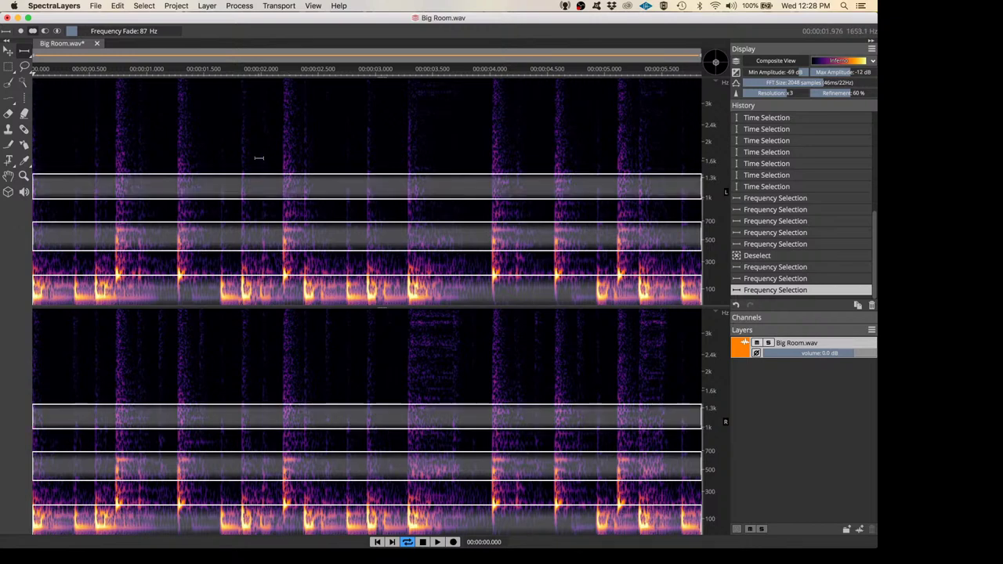
{"action": "key", "text": "space"}
Step back through the History one entry at a time, from the stacked frequency bands to the earlier Time Selection entries
{"action": "left_click", "coordinate": [768, 279]}
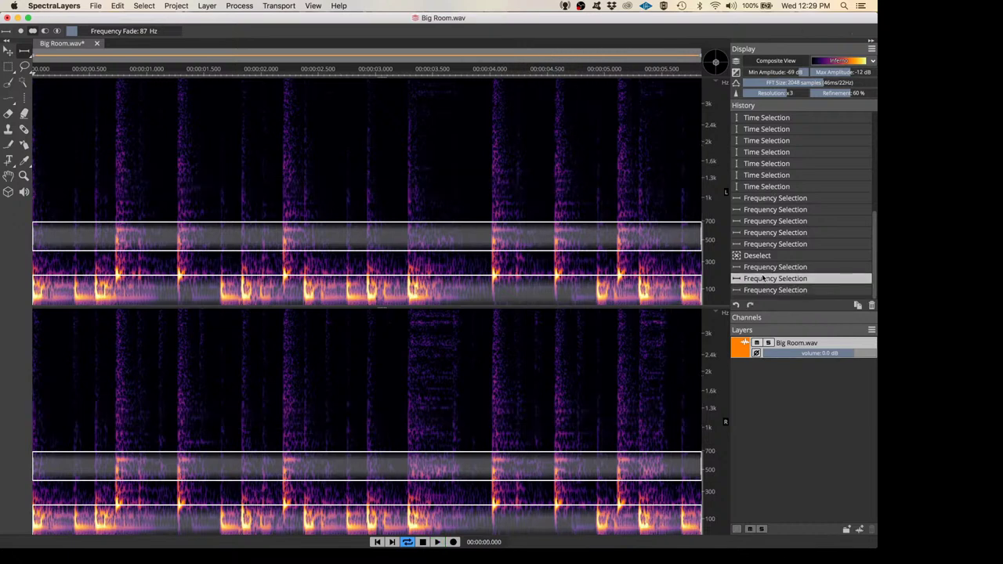
{"action": "left_click", "coordinate": [765, 267]}
{"action": "left_click", "coordinate": [758, 255]}
{"action": "left_click", "coordinate": [760, 244]}
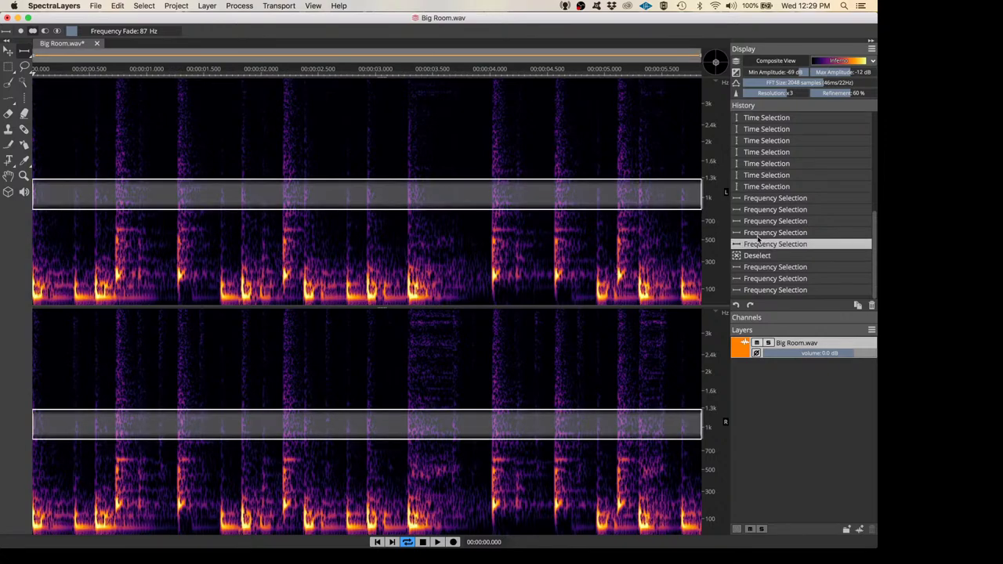
{"action": "left_click", "coordinate": [758, 233]}
{"action": "left_click", "coordinate": [755, 221]}
{"action": "left_click", "coordinate": [754, 210]}
{"action": "left_click", "coordinate": [755, 199]}
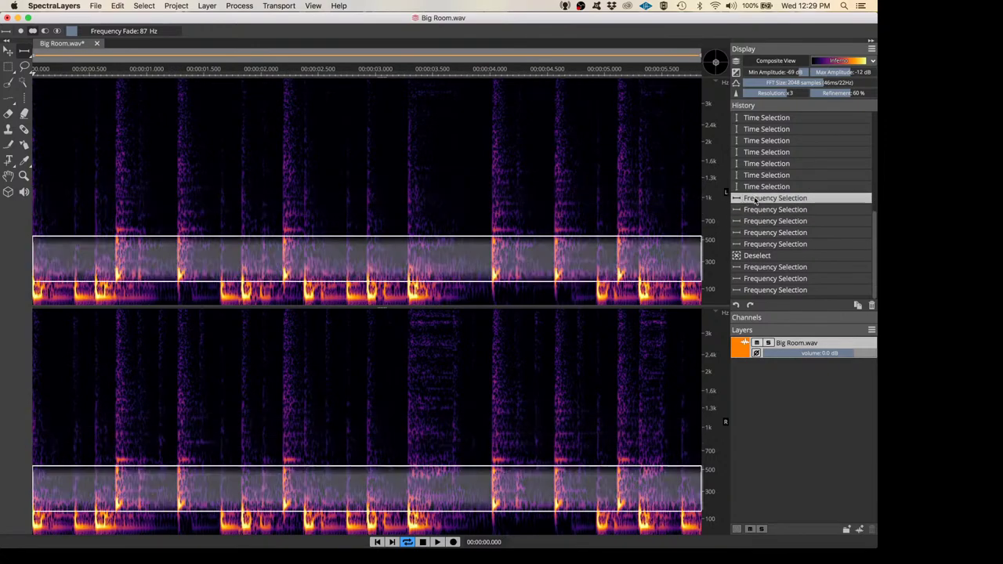
{"action": "left_click", "coordinate": [756, 186]}
{"action": "left_click", "coordinate": [757, 175]}
{"action": "left_click", "coordinate": [756, 164]}
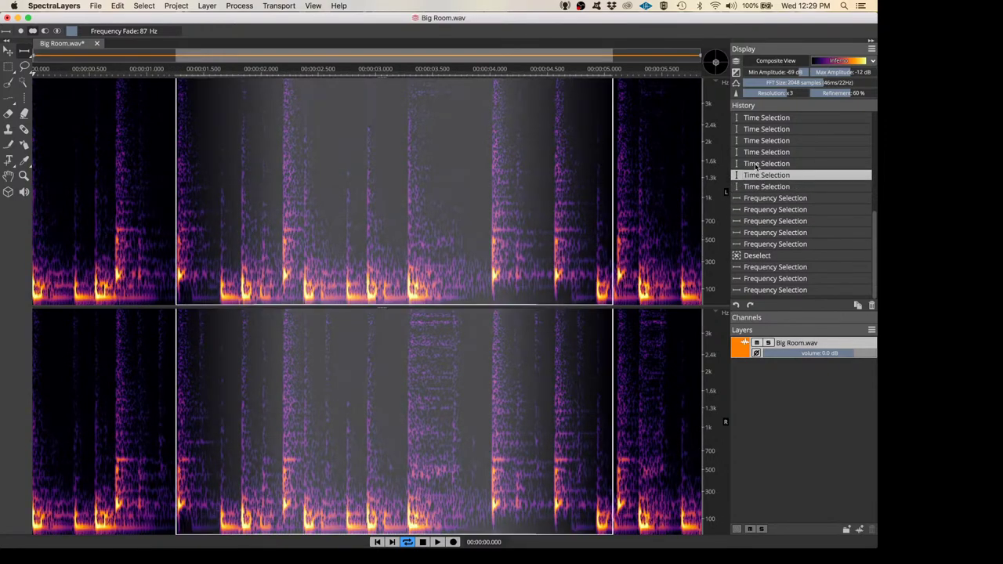
{"action": "left_click", "coordinate": [762, 152]}
{"action": "left_click", "coordinate": [762, 141]}
{"action": "left_click", "coordinate": [761, 129]}
{"action": "left_click", "coordinate": [759, 119]}
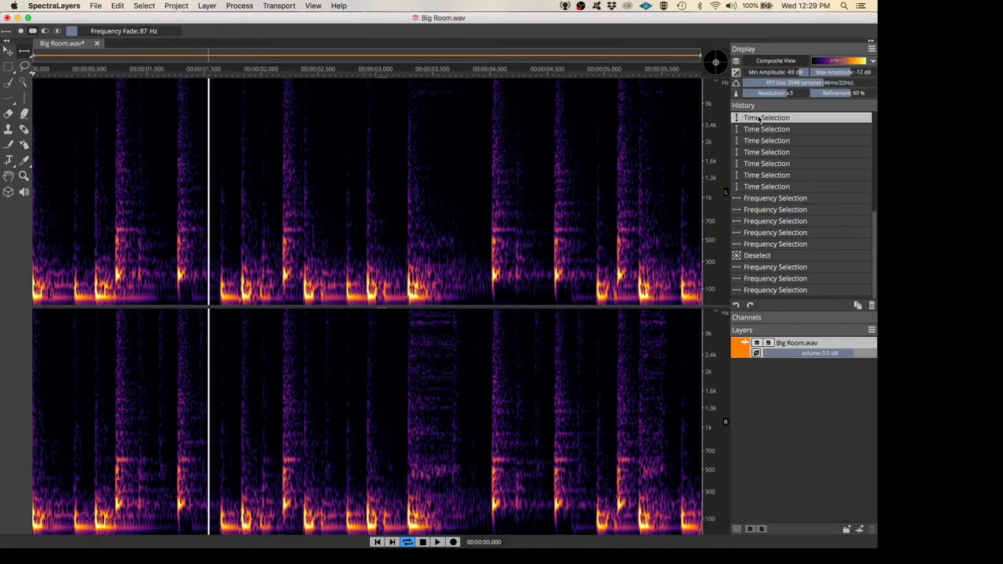
Roll the History back to the first Frequency Selection after Open and deselect it
{"action": "key", "text": "End"}
{"action": "left_click", "coordinate": [759, 118]}
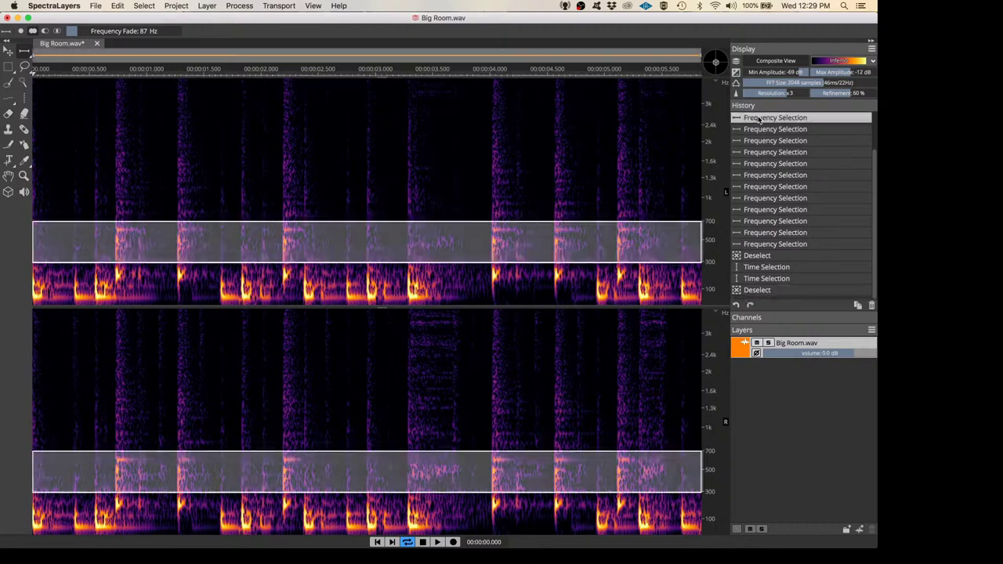
{"action": "key", "text": "super+d"}
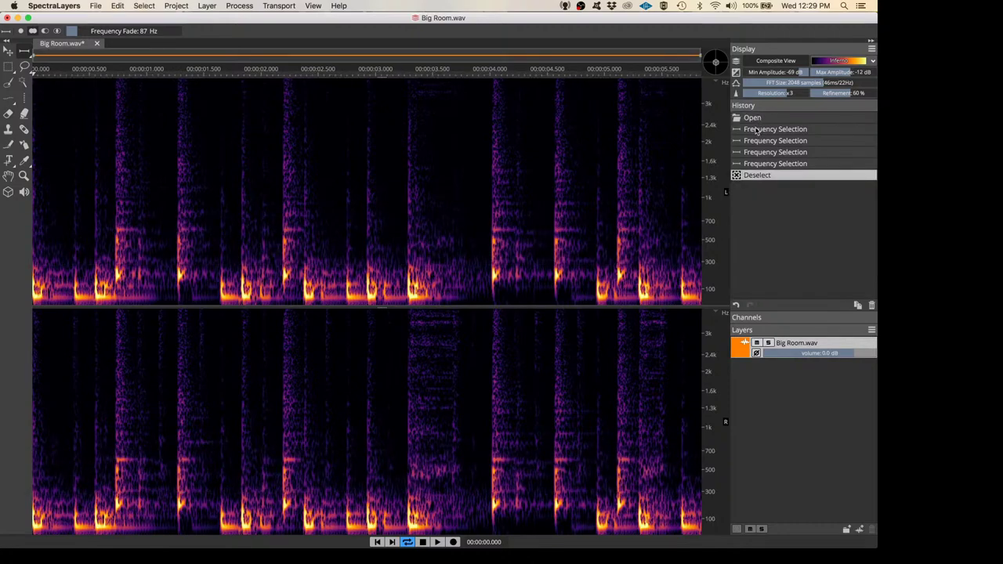
{"action": "left_click", "coordinate": [757, 128]}
{"action": "key", "text": "super+d"}
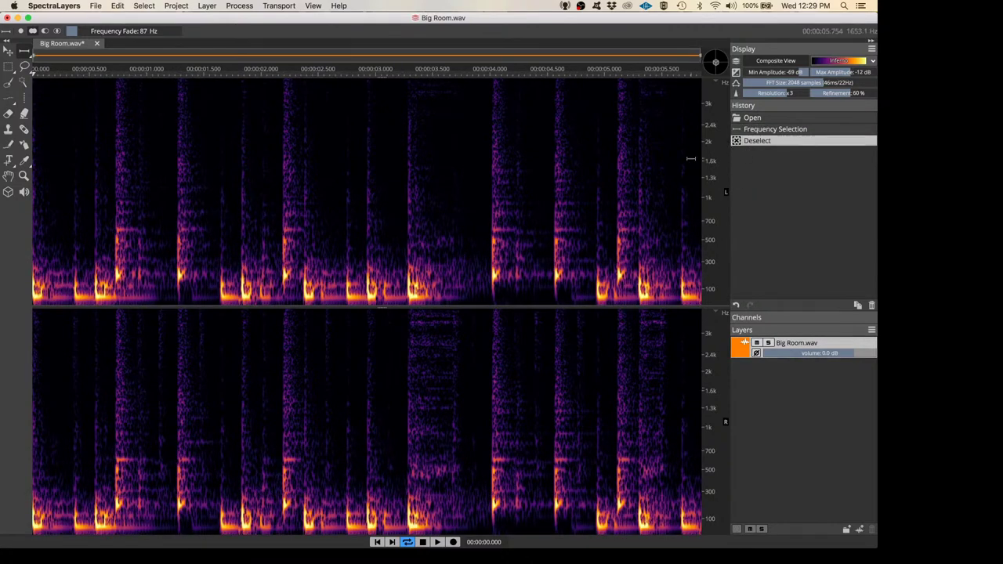
{"action": "scroll", "coordinate": [577, 165], "scroll_direction": "up", "scroll_amount": 2}
{"action": "scroll", "coordinate": [520, 164], "scroll_direction": "up", "scroll_amount": 3}
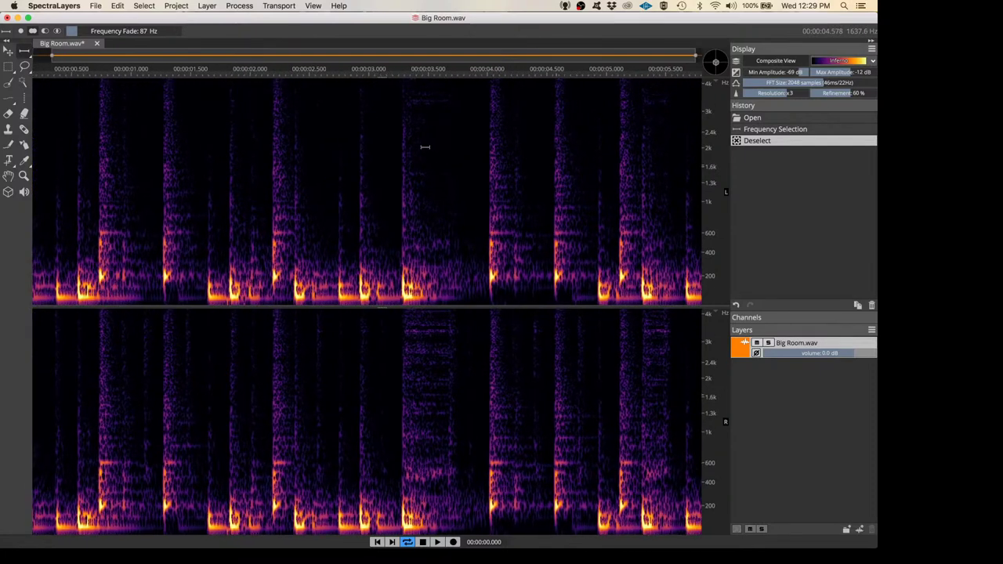
{"action": "scroll", "coordinate": [384, 217], "scroll_direction": "down", "scroll_amount": 2}
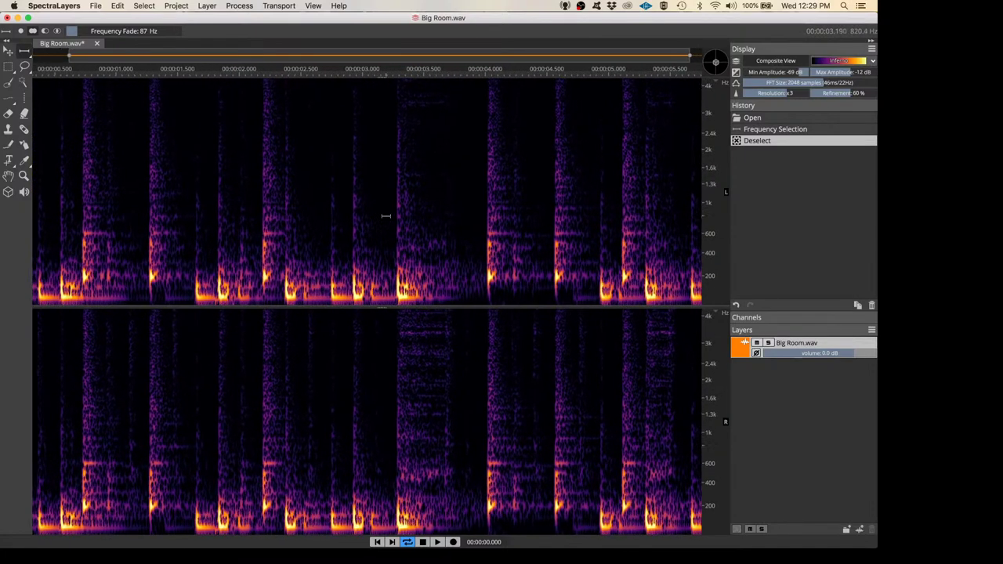
{"action": "scroll", "coordinate": [386, 216], "scroll_direction": "down", "scroll_amount": 2}
{"action": "scroll", "coordinate": [387, 214], "scroll_direction": "up", "scroll_amount": 3}
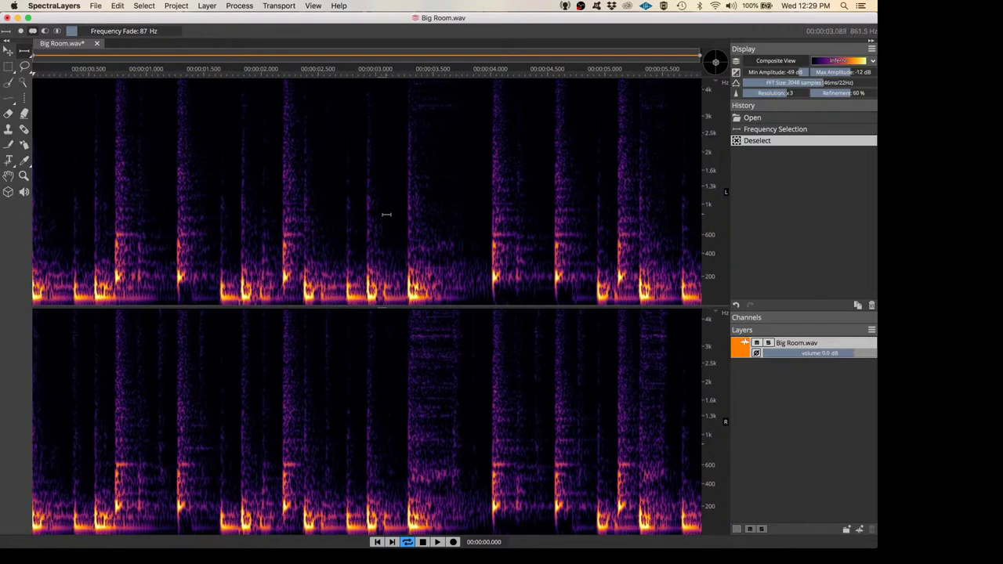
{"action": "scroll", "coordinate": [385, 210], "scroll_direction": "up", "scroll_amount": 4}
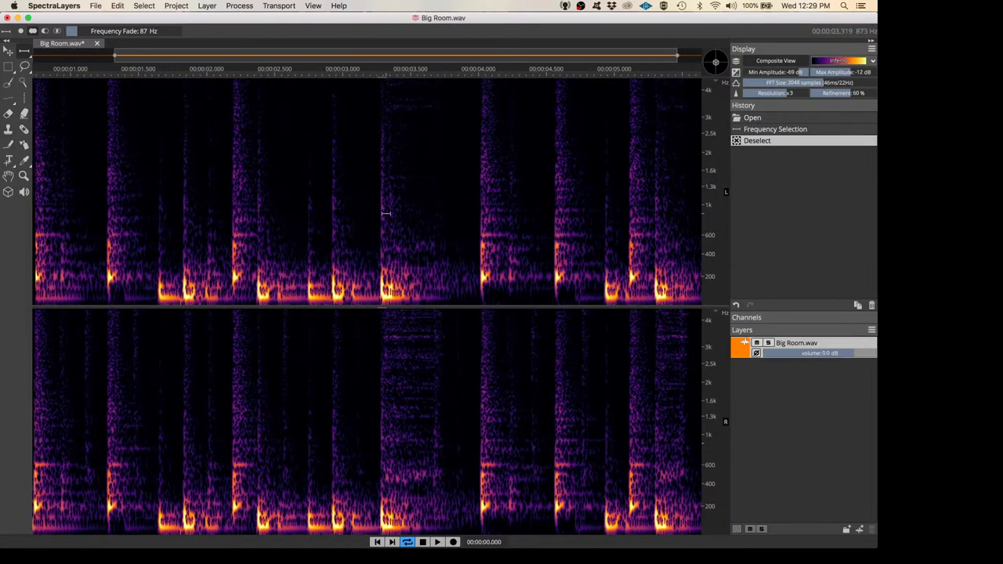
{"action": "scroll", "coordinate": [382, 204], "scroll_direction": "down", "scroll_amount": 3}
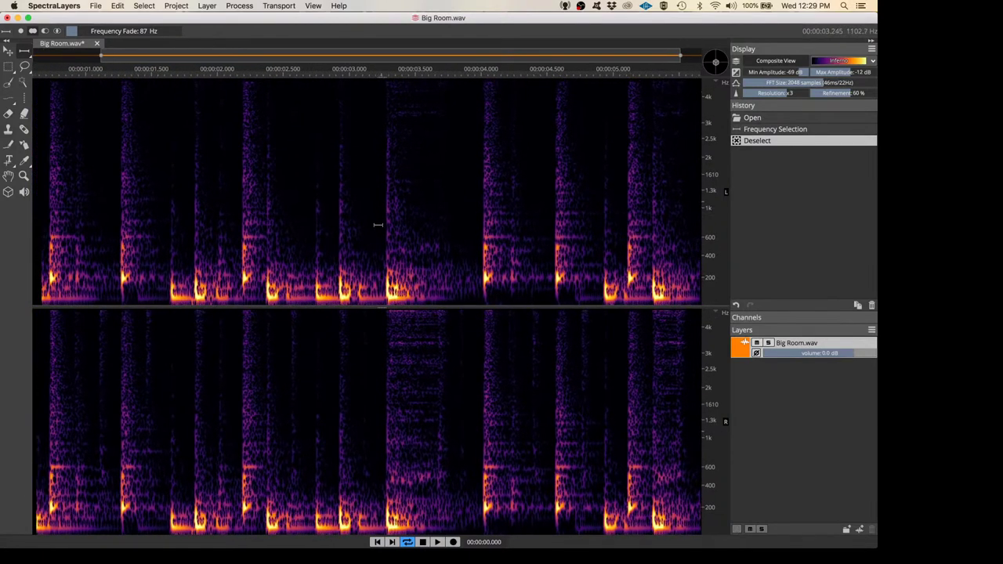
{"action": "scroll", "coordinate": [357, 273], "scroll_direction": "down", "scroll_amount": 4}
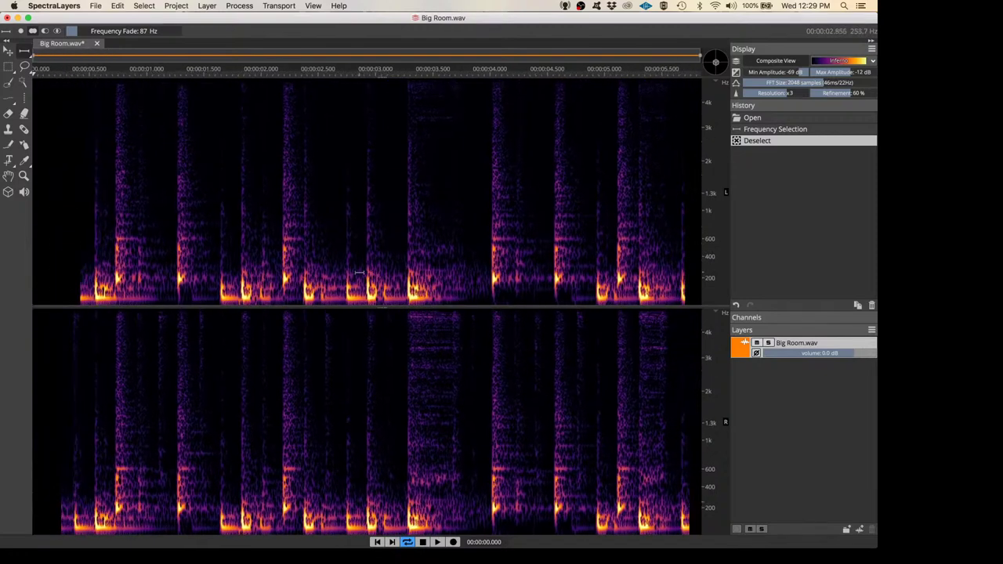
{"action": "scroll", "coordinate": [364, 278], "scroll_direction": "up", "scroll_amount": 1}
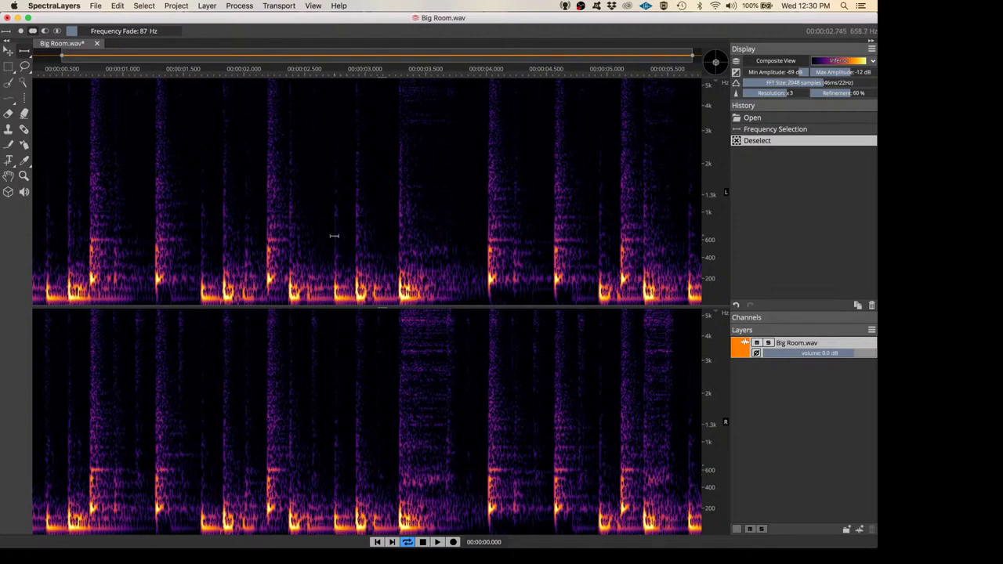
Select three separate bands, below about 270 Hz, about 430 to 800 Hz and about 1.2 to 1.8 kHz, and clear them
{"action": "left_click", "coordinate": [357, 270]}
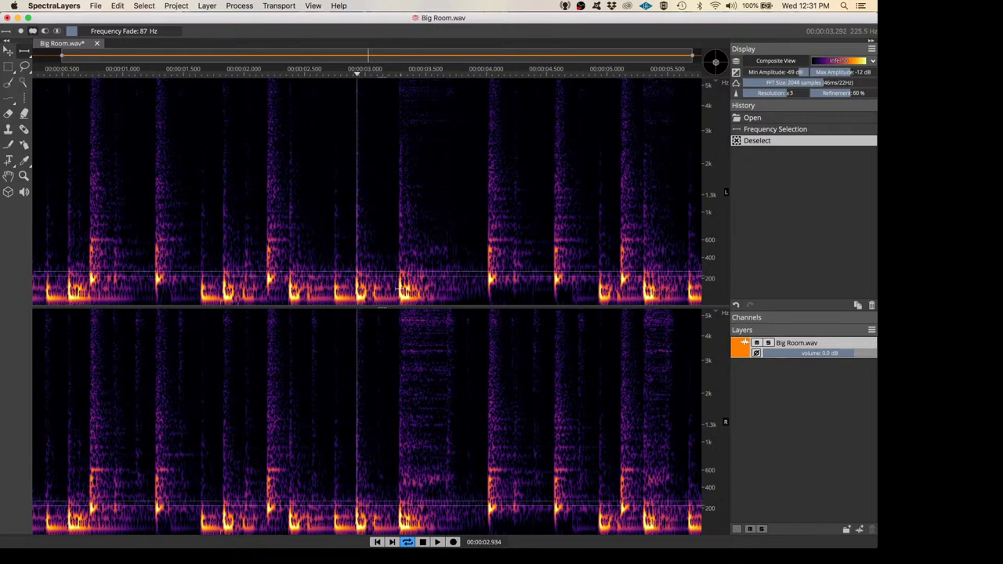
{"action": "left_click", "coordinate": [397, 320]}
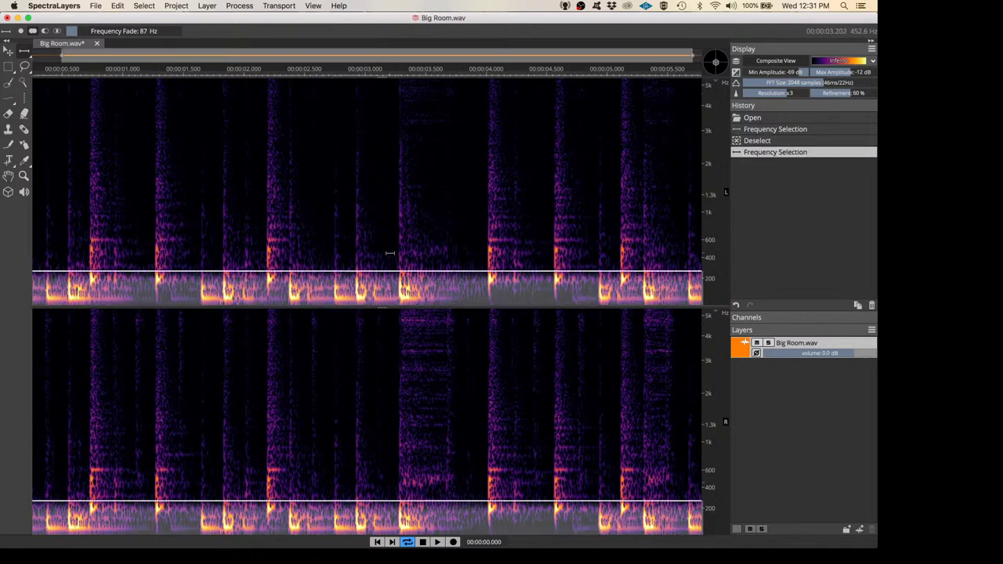
{"action": "left_click_drag", "start_coordinate": [400, 224], "coordinate": [396, 255]}
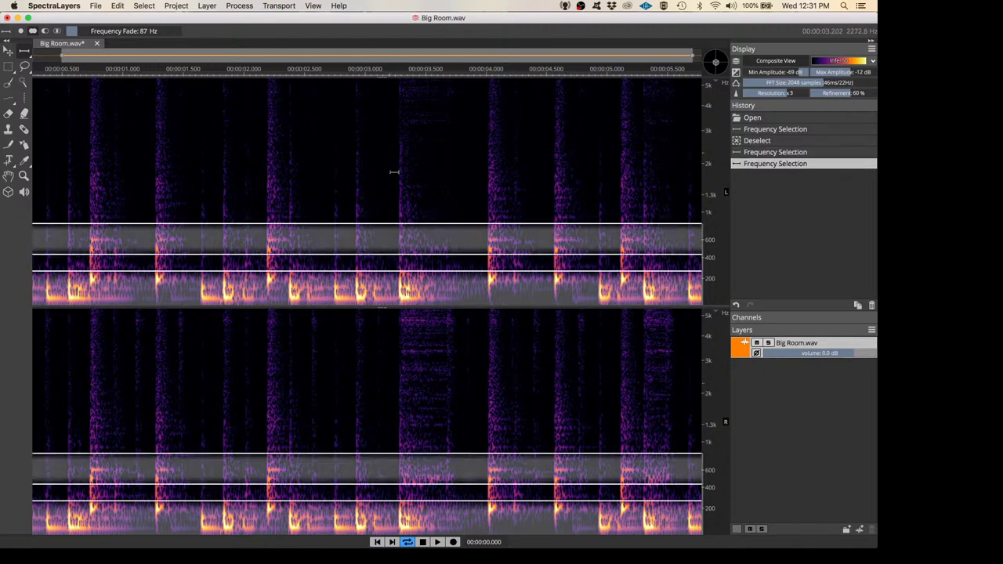
{"action": "left_click_drag", "start_coordinate": [395, 173], "coordinate": [397, 202]}
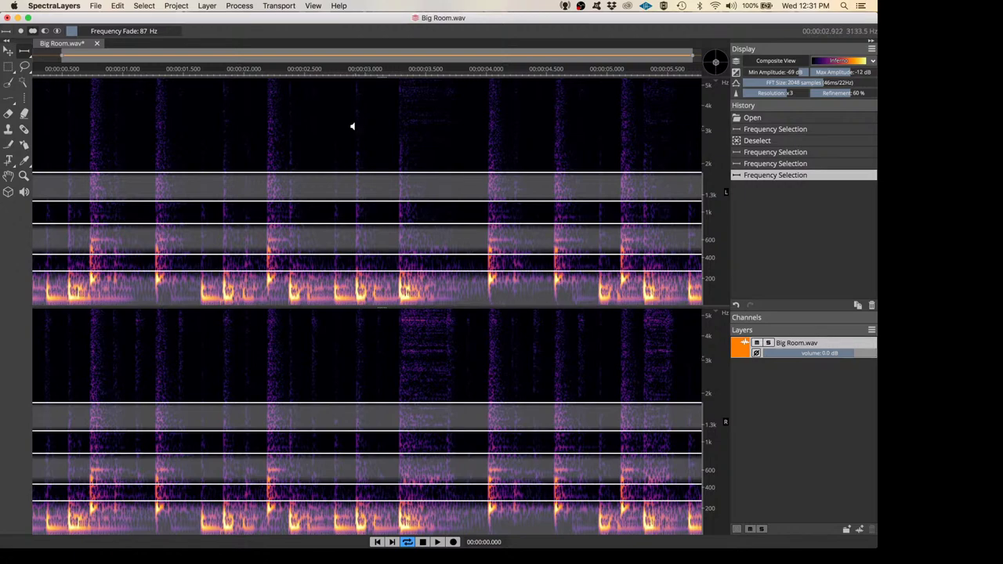
{"action": "key", "text": "super+d"}
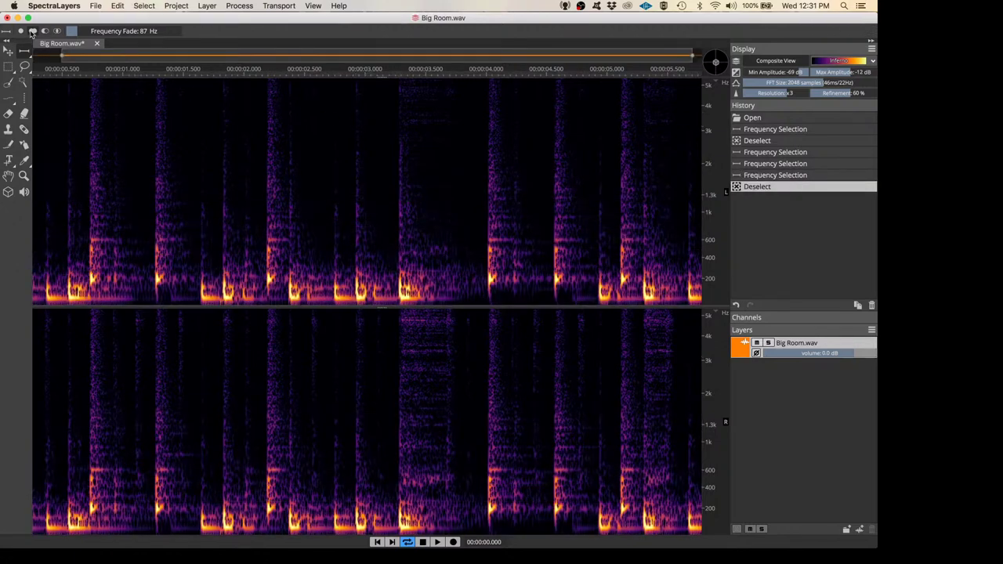
Using Add to Selection mode, select three bands: below about 215 Hz, about 450 to 800 Hz, and about 1.3 to 2 kHz
{"action": "left_click", "coordinate": [32, 33]}
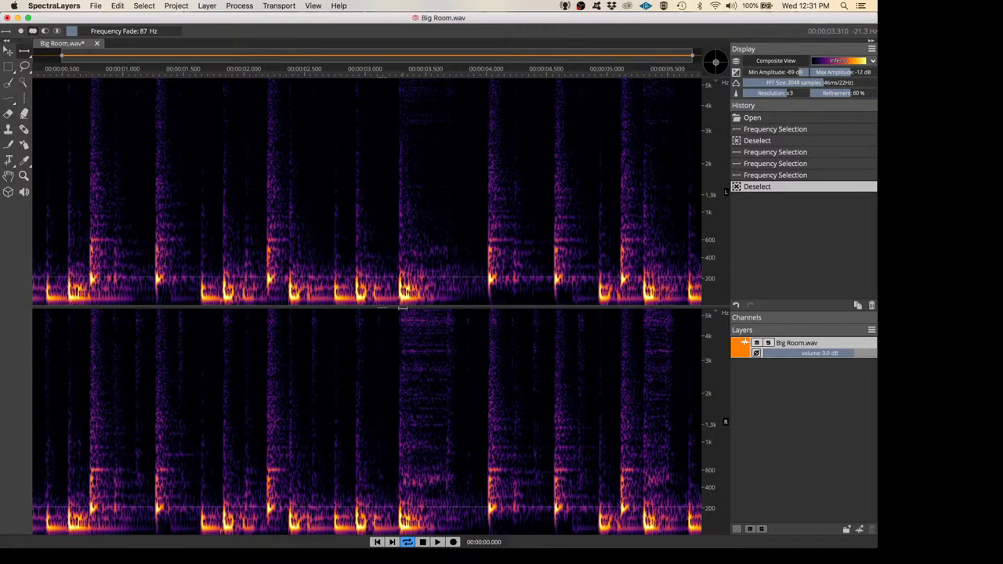
{"action": "left_click_drag", "start_coordinate": [403, 307], "coordinate": [396, 225]}
{"action": "left_click_drag", "start_coordinate": [395, 163], "coordinate": [399, 195]}
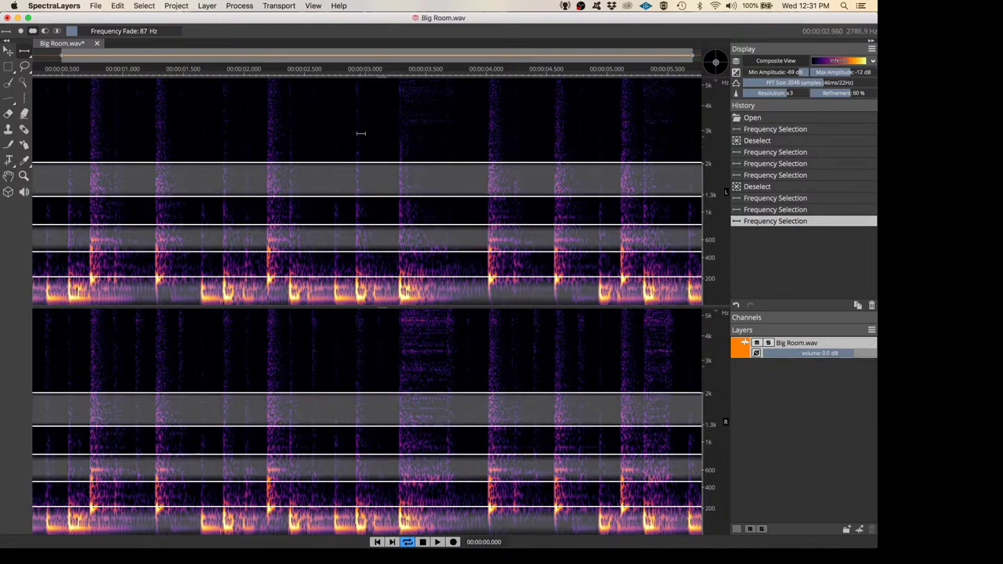
Play back the three selected frequency bands and clear the selection
{"action": "key", "text": "space"}
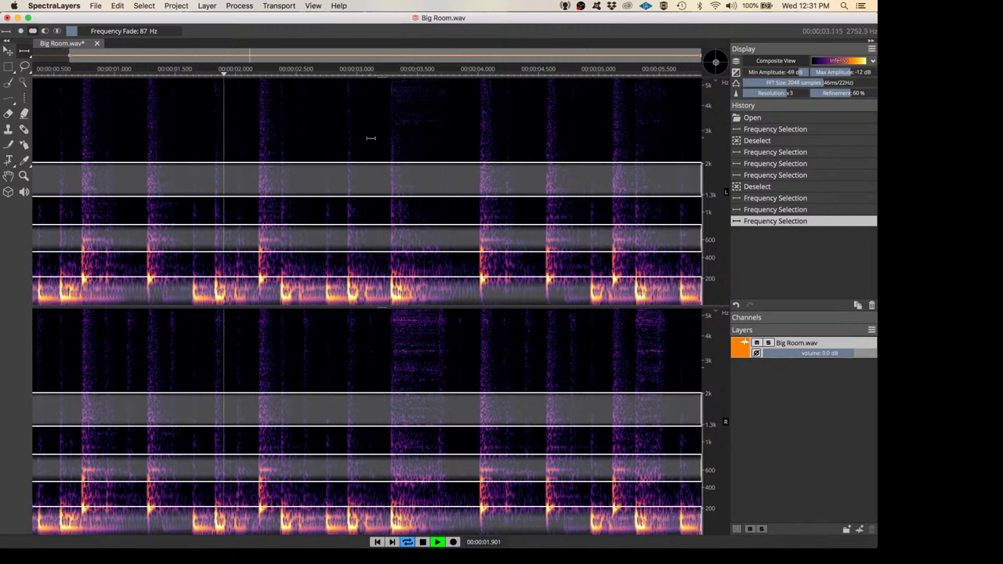
{"action": "key", "text": "space"}
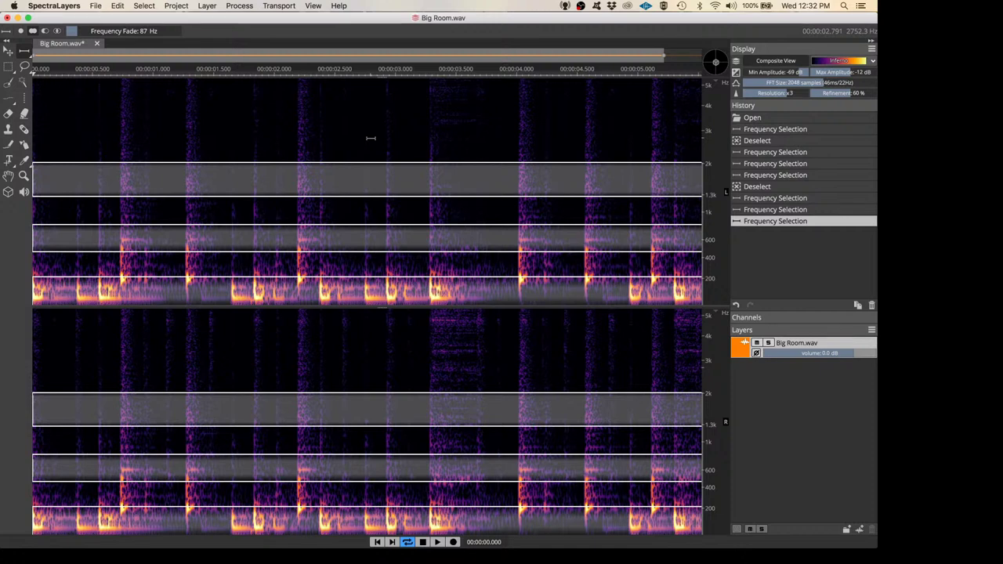
{"action": "left_click", "coordinate": [311, 137]}
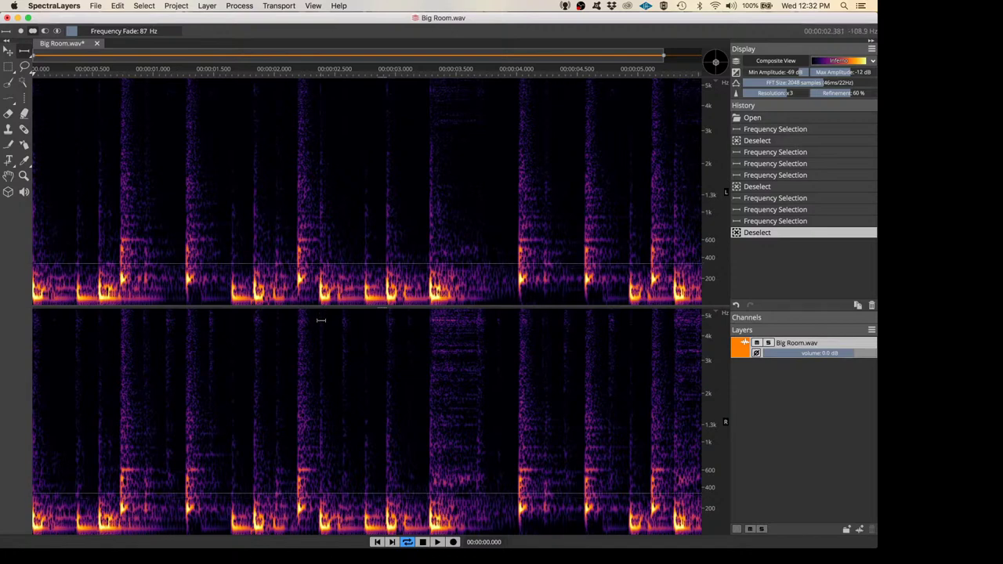
Select the band below about 350 Hz, audition it and cut it to a new layer
{"action": "left_click_drag", "start_coordinate": [321, 320], "coordinate": [323, 319]}
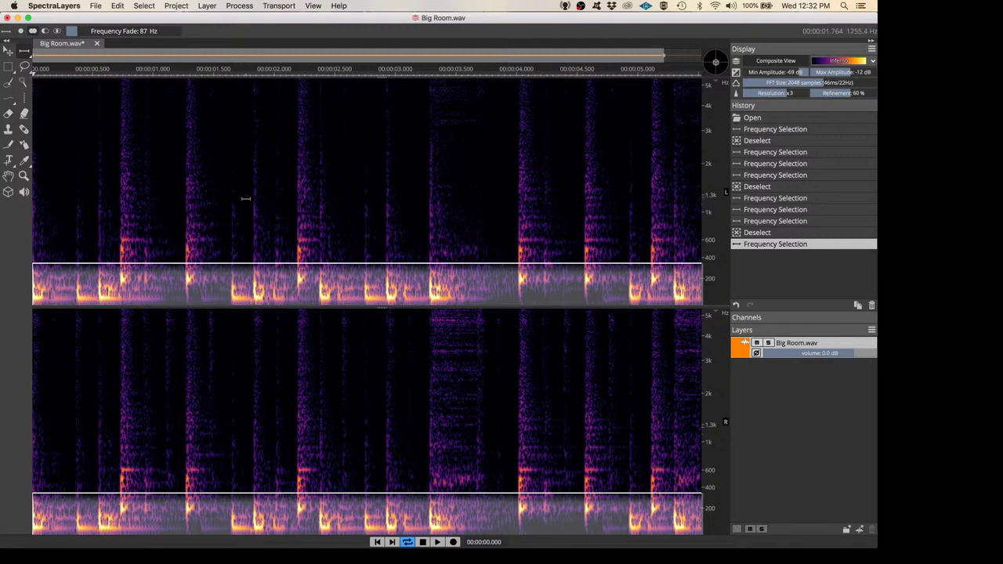
{"action": "key", "text": "space"}
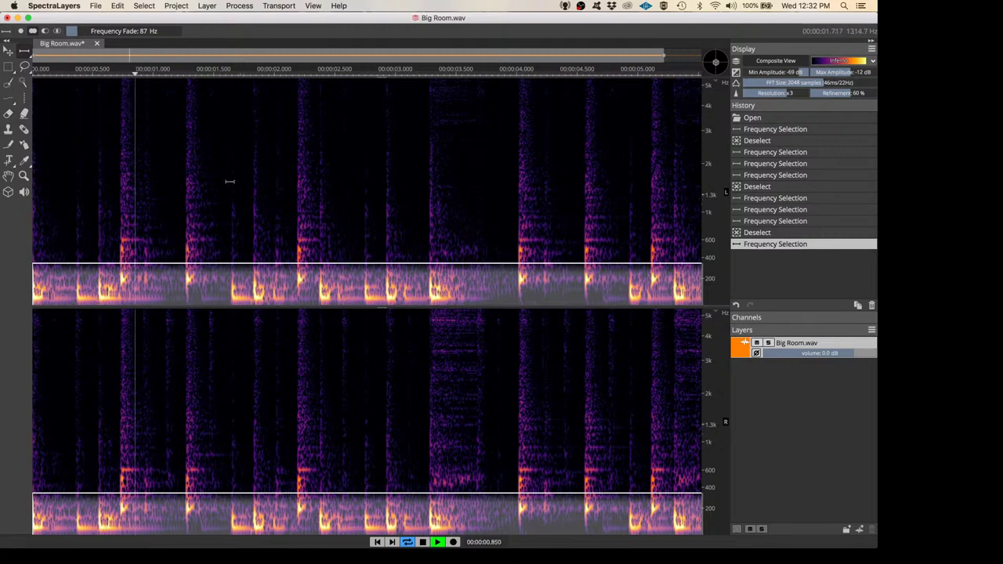
{"action": "key", "text": "space"}
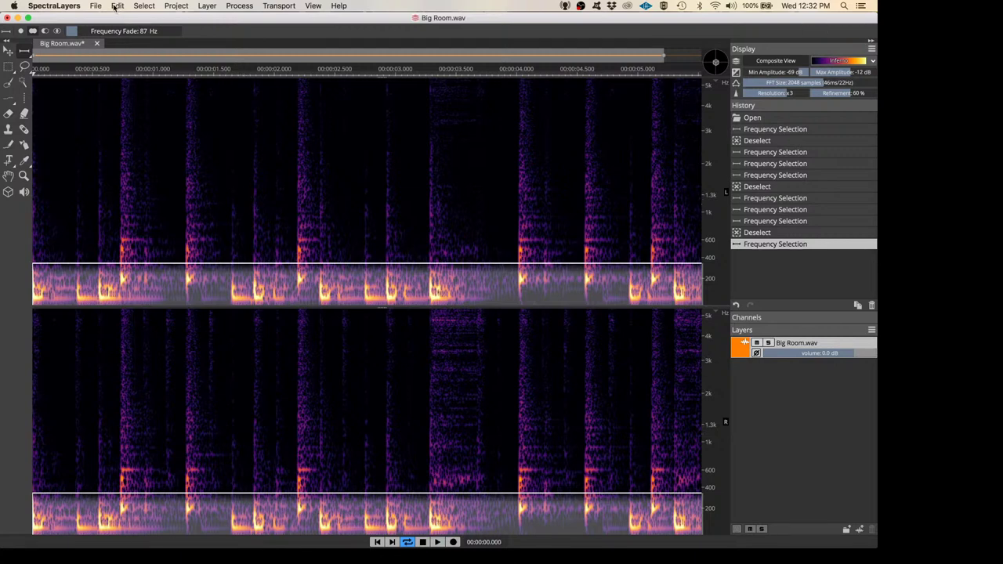
{"action": "left_click", "coordinate": [116, 6]}
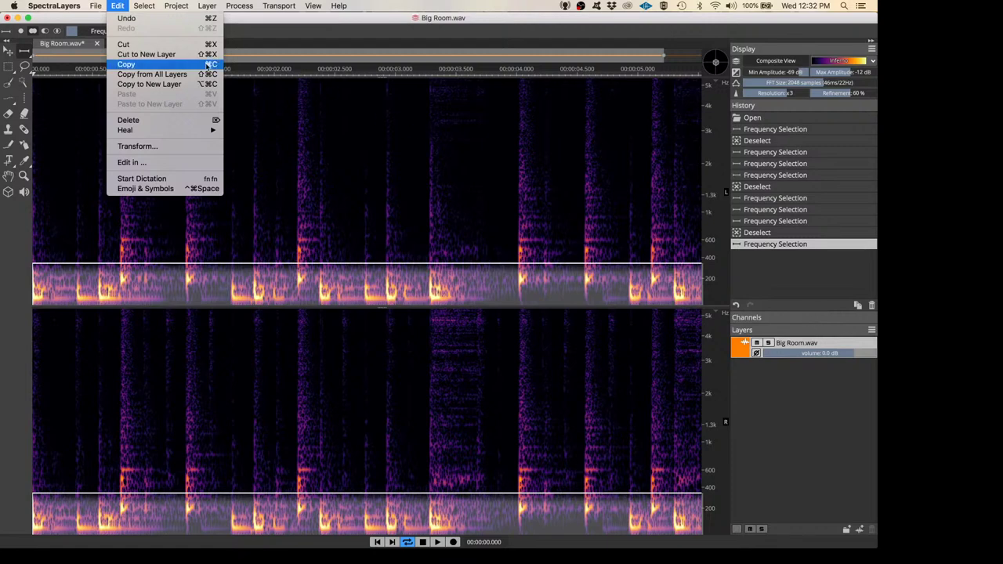
{"action": "left_click", "coordinate": [141, 56]}
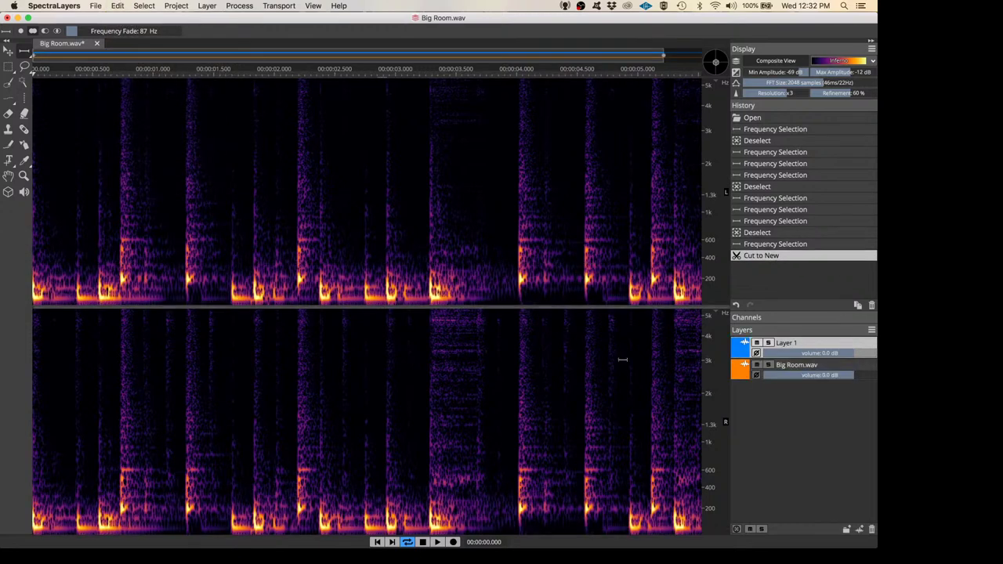
Solo both layers in turn, mute Big Room.wav and play the low frequencies of Layer 1 alone
{"action": "left_click", "coordinate": [770, 366]}
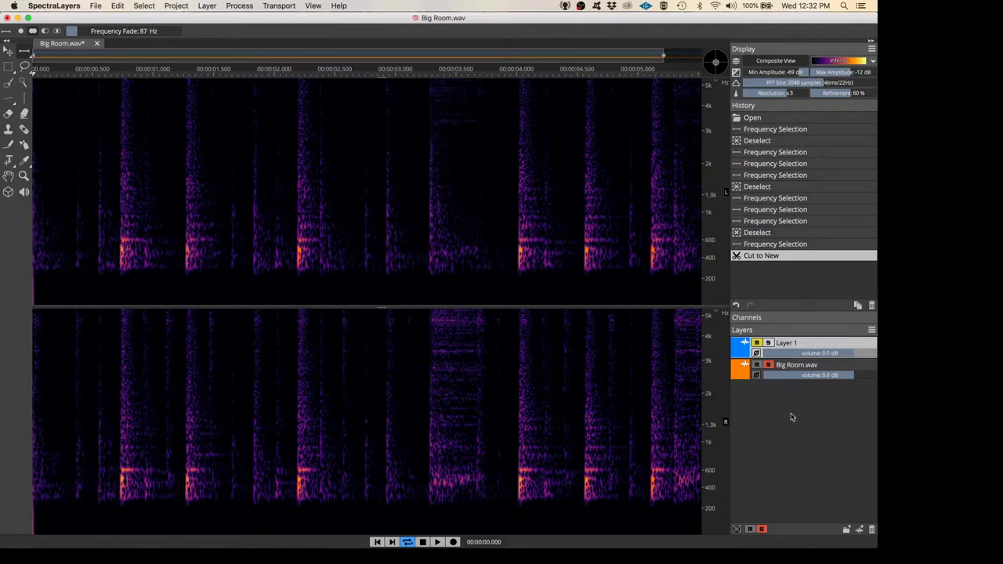
{"action": "left_click", "coordinate": [769, 343]}
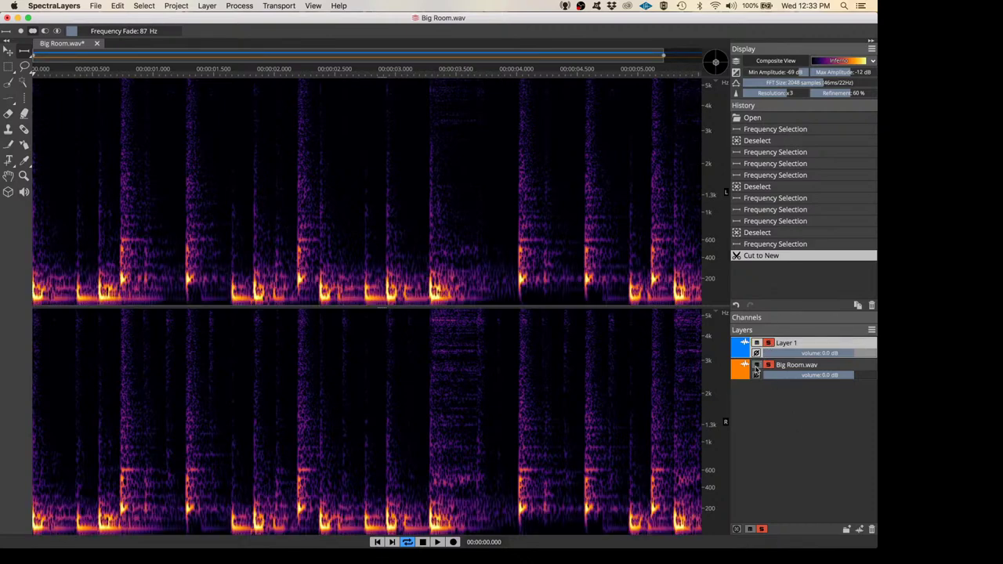
{"action": "left_click", "coordinate": [757, 365]}
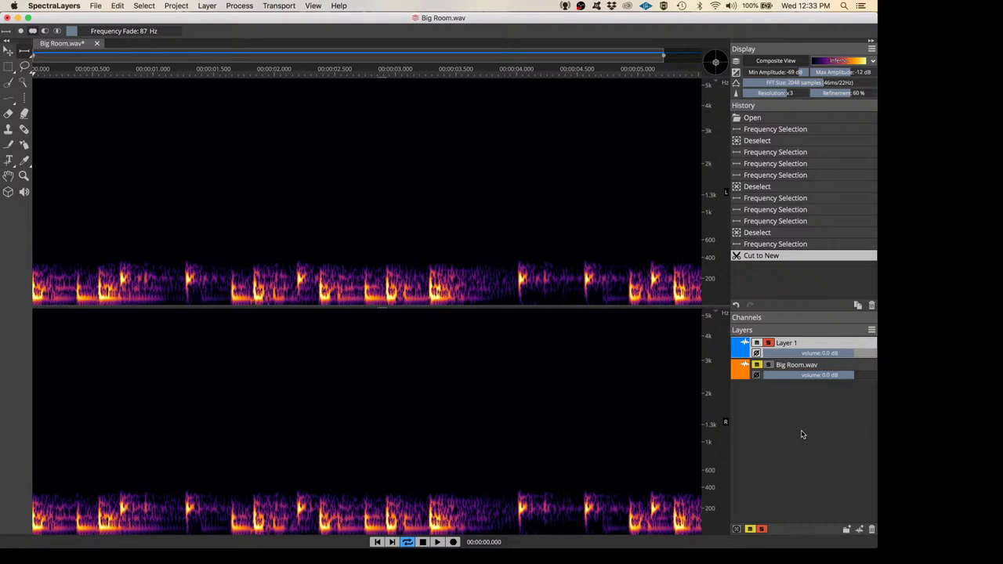
{"action": "key", "text": "space"}
Isolate Big Room.wav by soloing it with Layer 1 muted, and play its remaining higher frequencies
{"action": "left_click", "coordinate": [756, 365]}
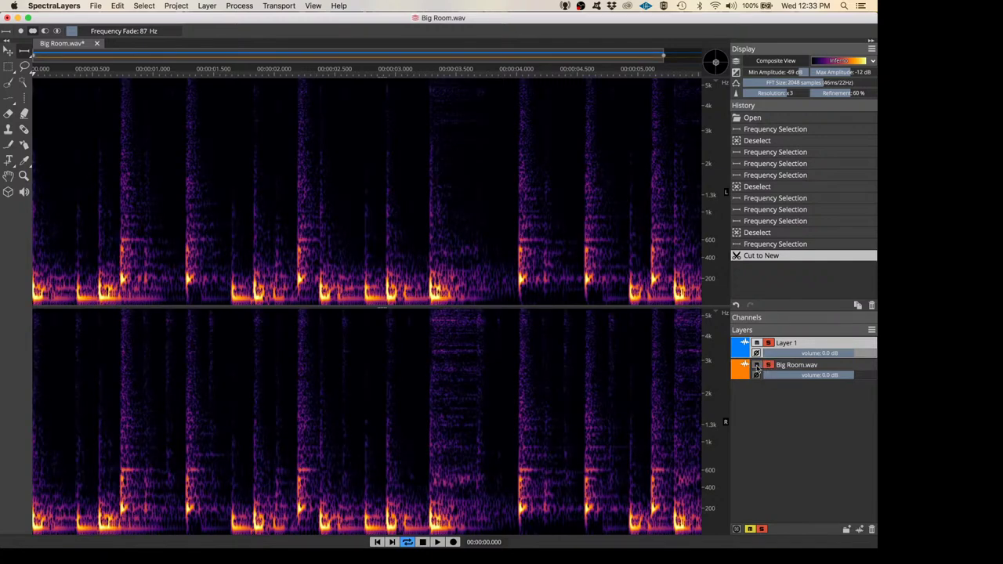
{"action": "left_click", "coordinate": [756, 366]}
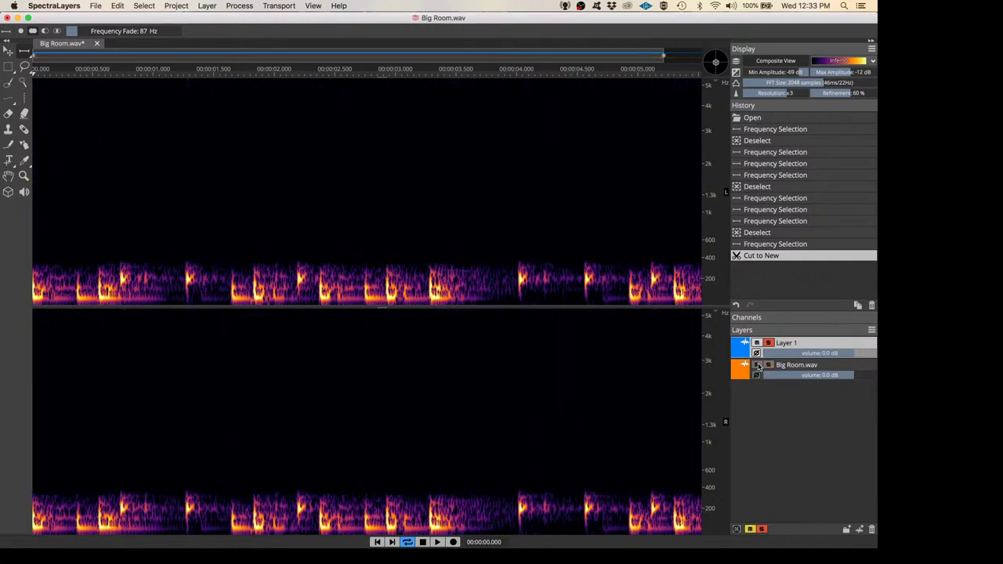
{"action": "left_click", "coordinate": [758, 344]}
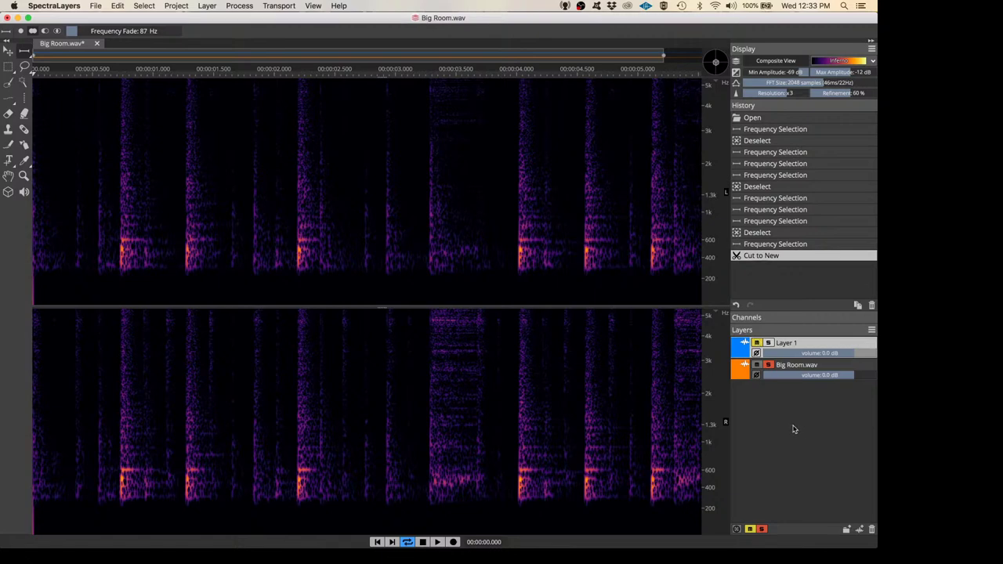
{"action": "key", "text": "space"}
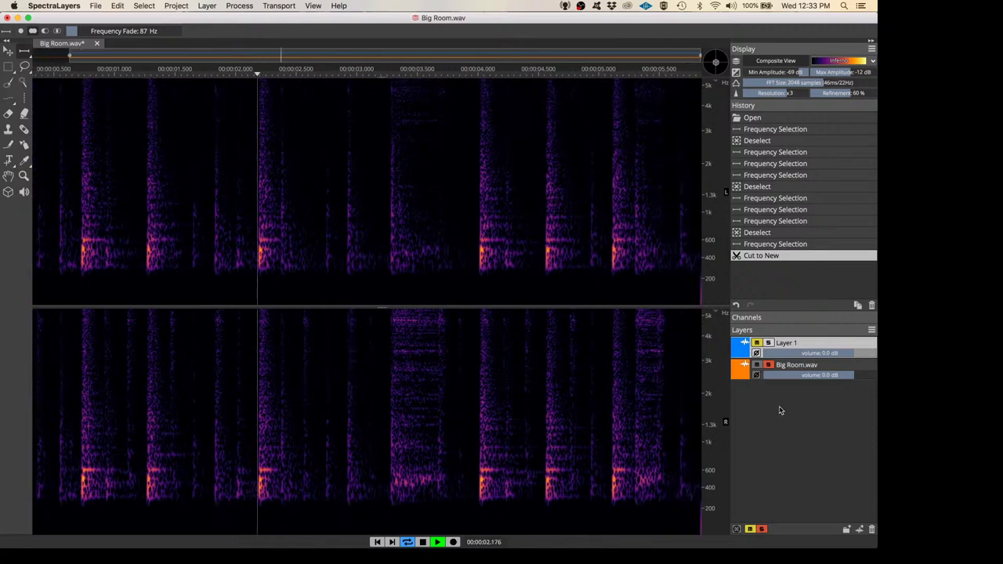
{"action": "key", "text": "space"}
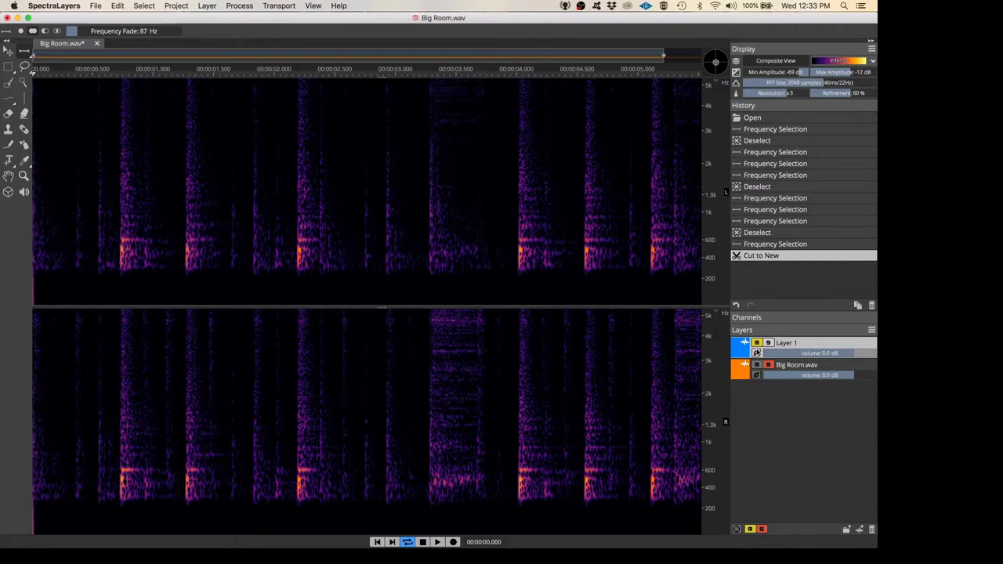
Clear the mute and solo states on both layers and play them together
{"action": "left_click", "coordinate": [756, 342]}
{"action": "left_click", "coordinate": [768, 364]}
{"action": "left_click", "coordinate": [756, 364]}
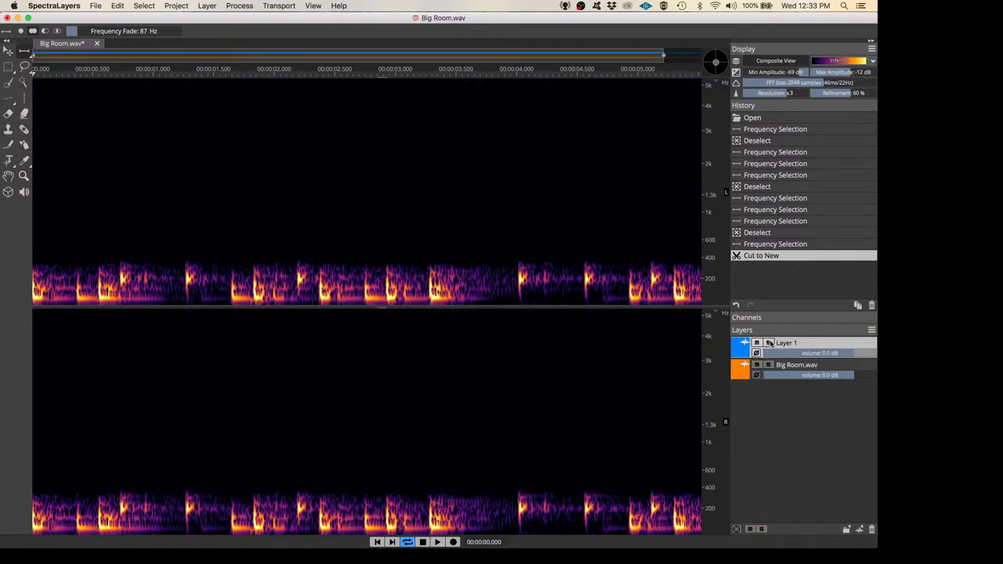
{"action": "left_click", "coordinate": [768, 342]}
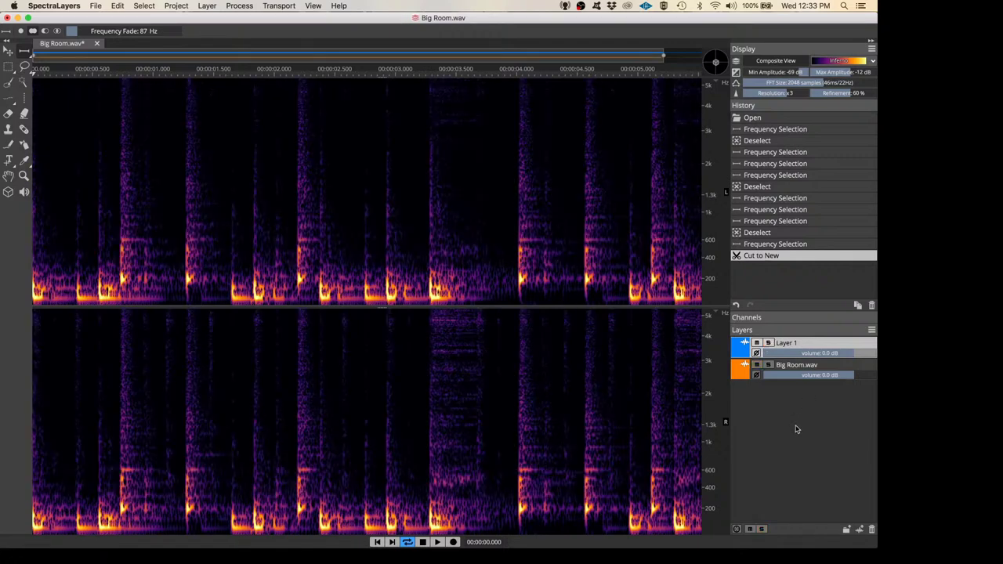
{"action": "key", "text": "space"}
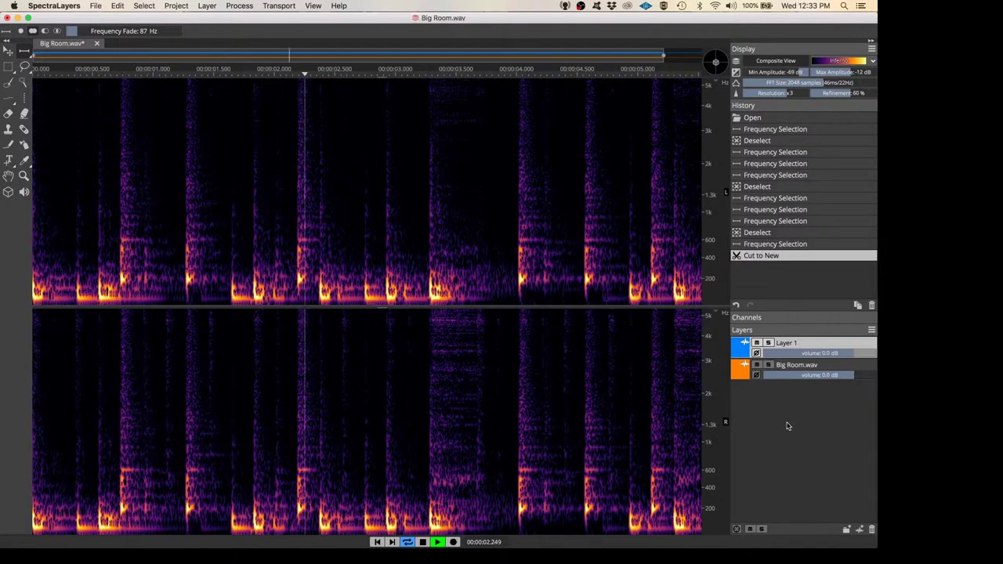
{"action": "key", "text": "space"}
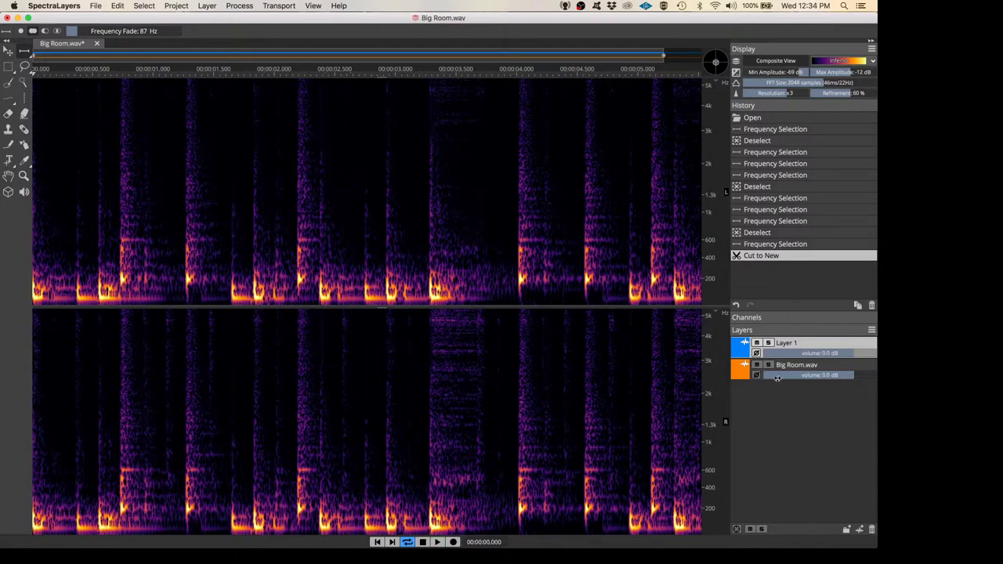
Solo Layer 1, play it on its own and turn its solo off
{"action": "left_click", "coordinate": [768, 342]}
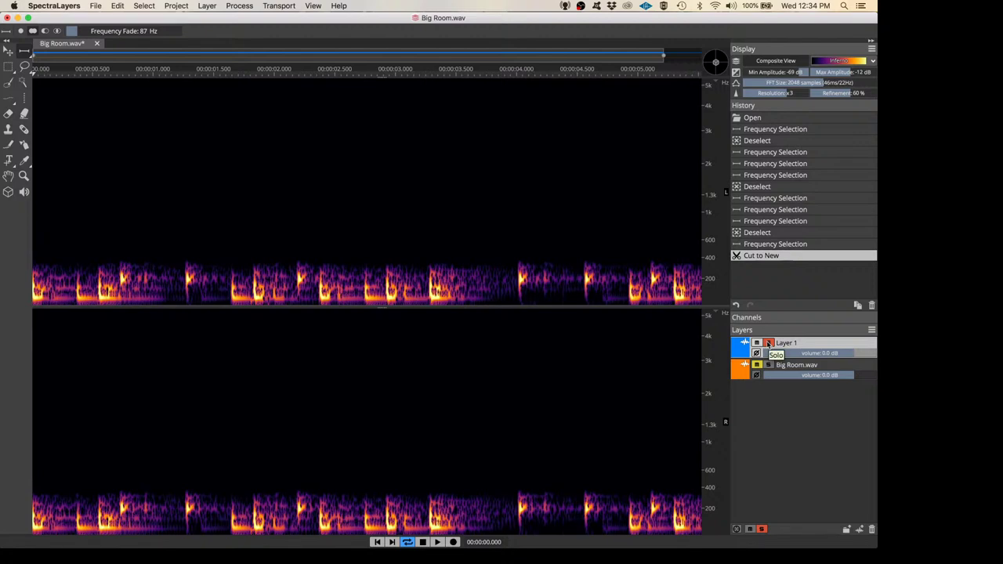
{"action": "key", "text": "space"}
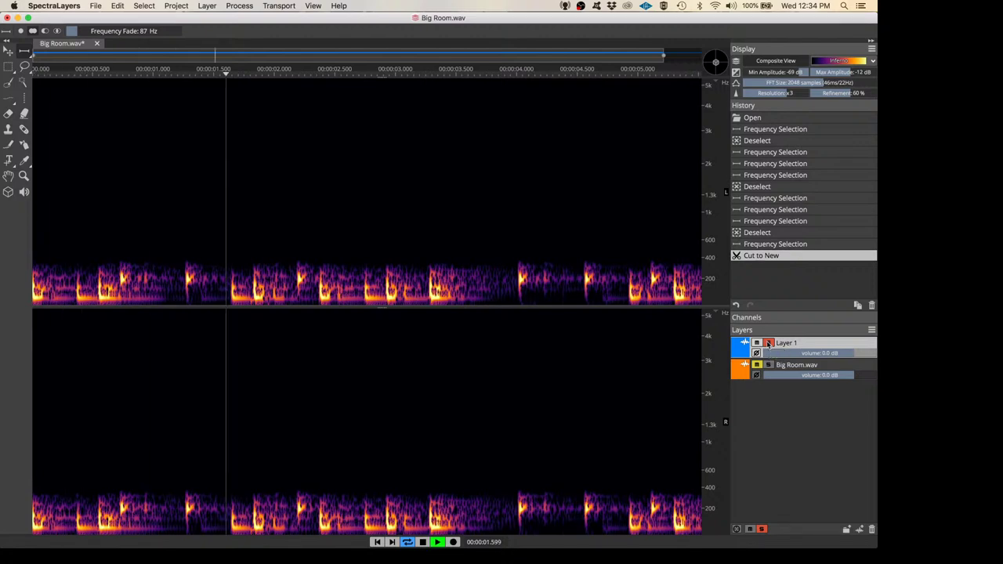
{"action": "key", "text": "space"}
{"action": "left_click", "coordinate": [768, 342]}
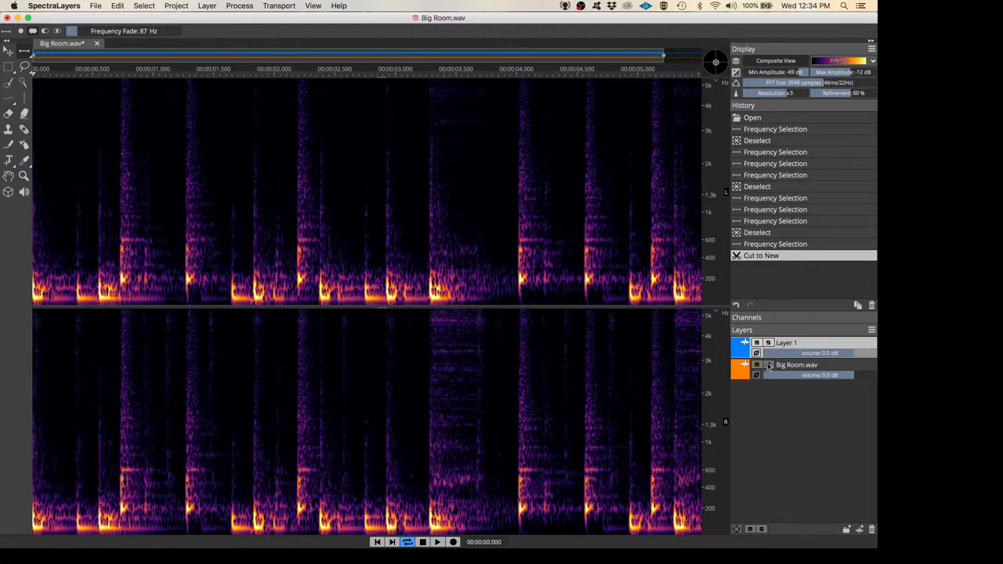
Solo Big Room.wav and play it, switch its solo off and on, and play it again
{"action": "left_click", "coordinate": [769, 365]}
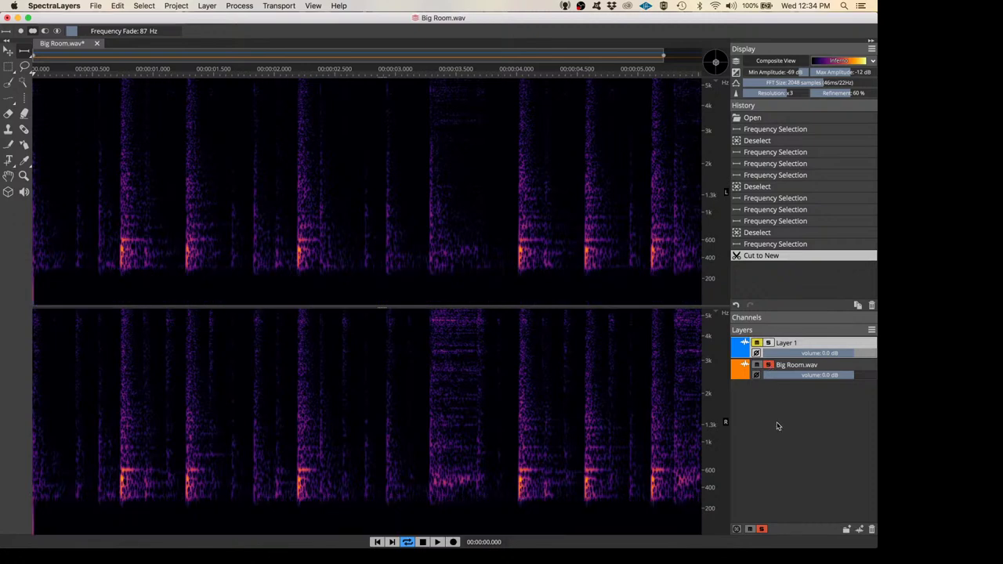
{"action": "key", "text": "space"}
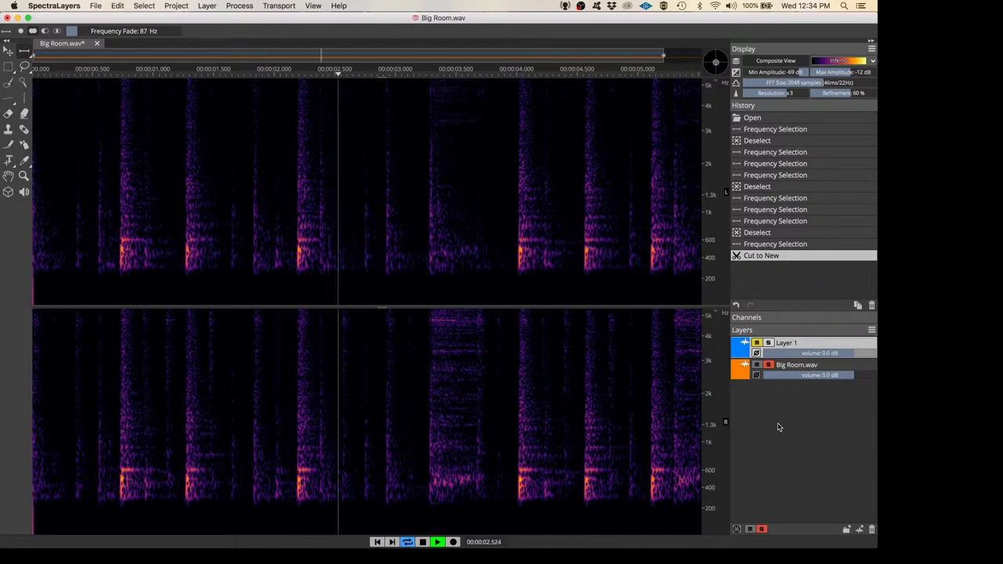
{"action": "key", "text": "space"}
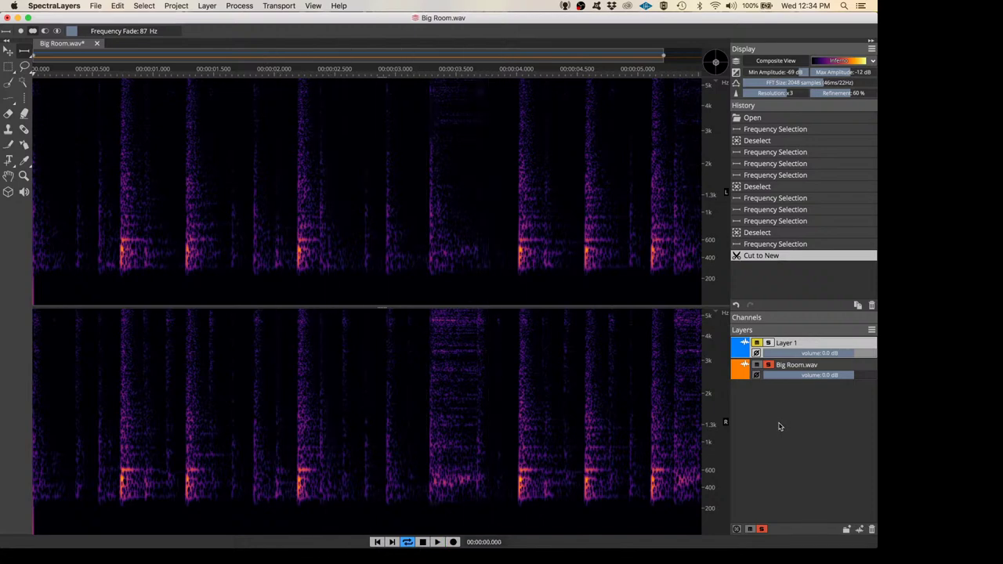
{"action": "left_click", "coordinate": [770, 365]}
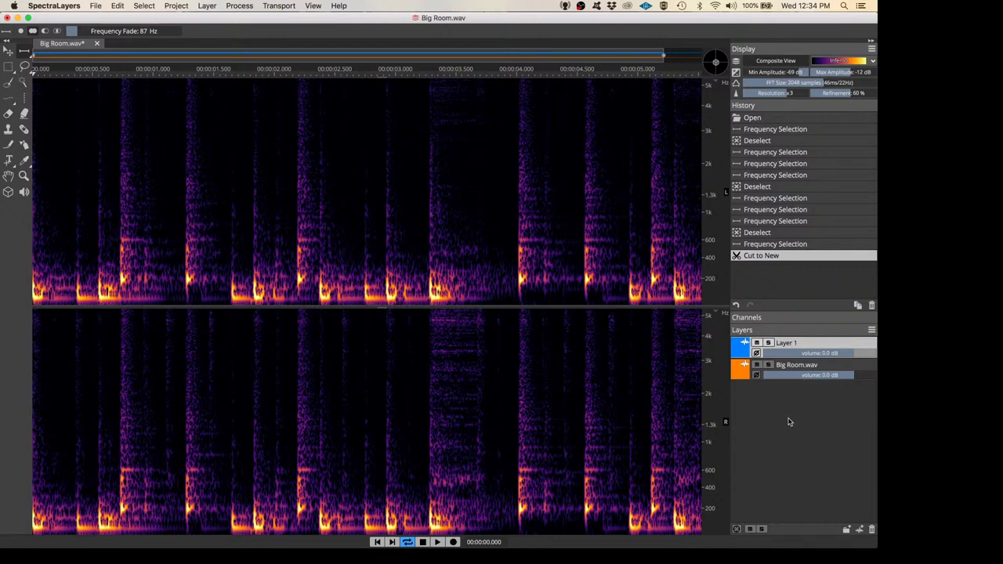
{"action": "left_click", "coordinate": [770, 365]}
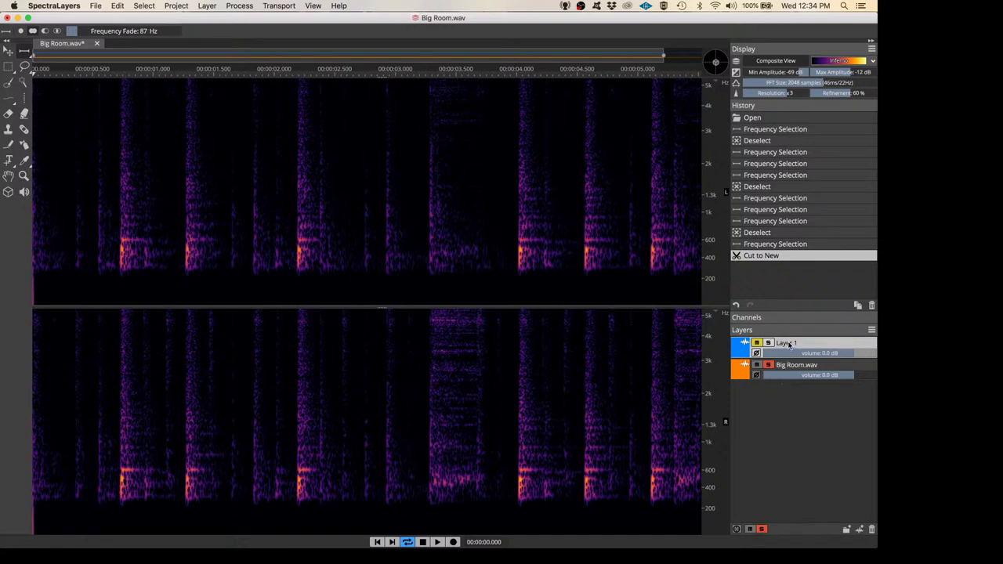
{"action": "key", "text": "space"}
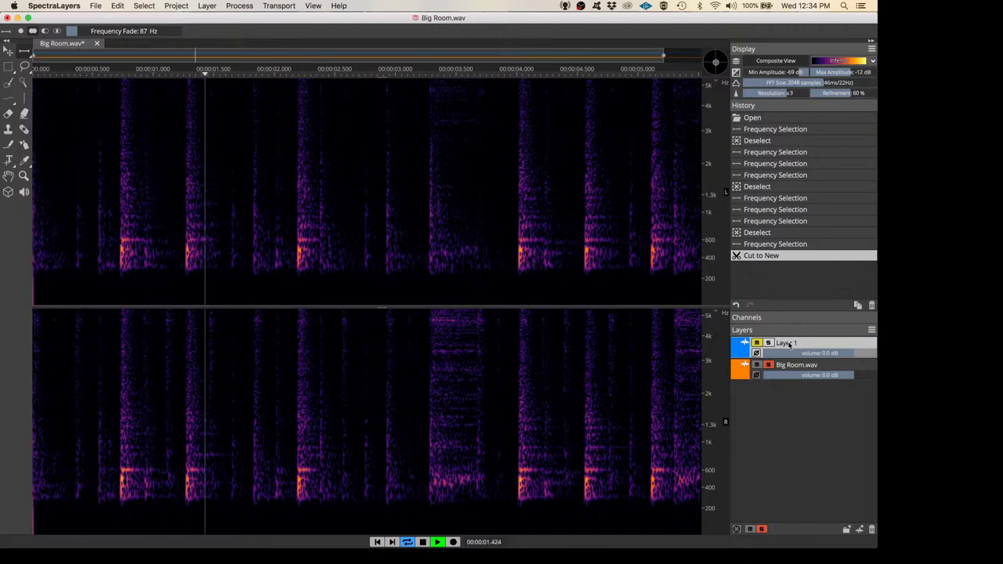
{"action": "key", "text": "space"}
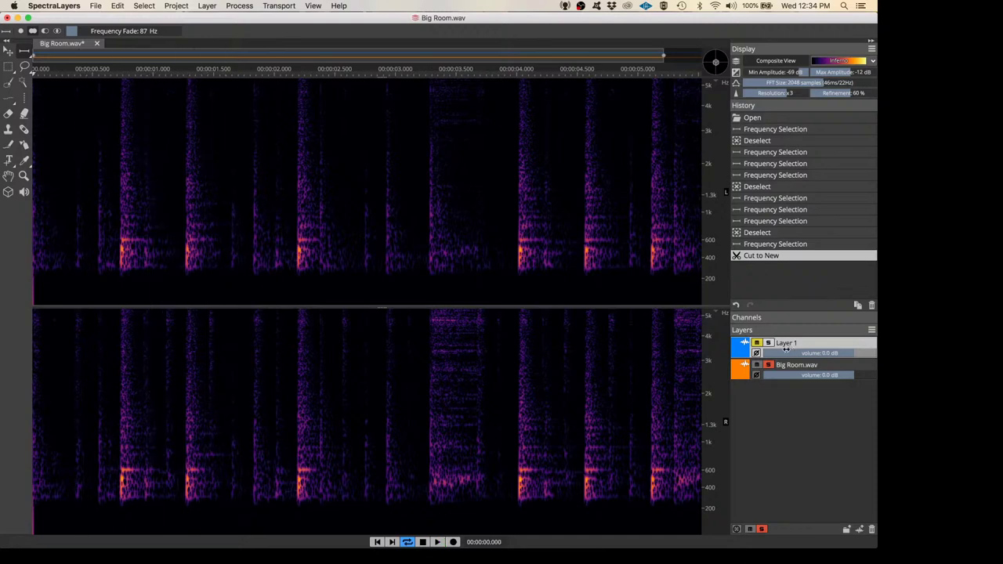
With Big Room.wav as the active layer, make a Frequency Selection from about 230 to 680 Hz and deselect it
{"action": "left_click", "coordinate": [788, 366]}
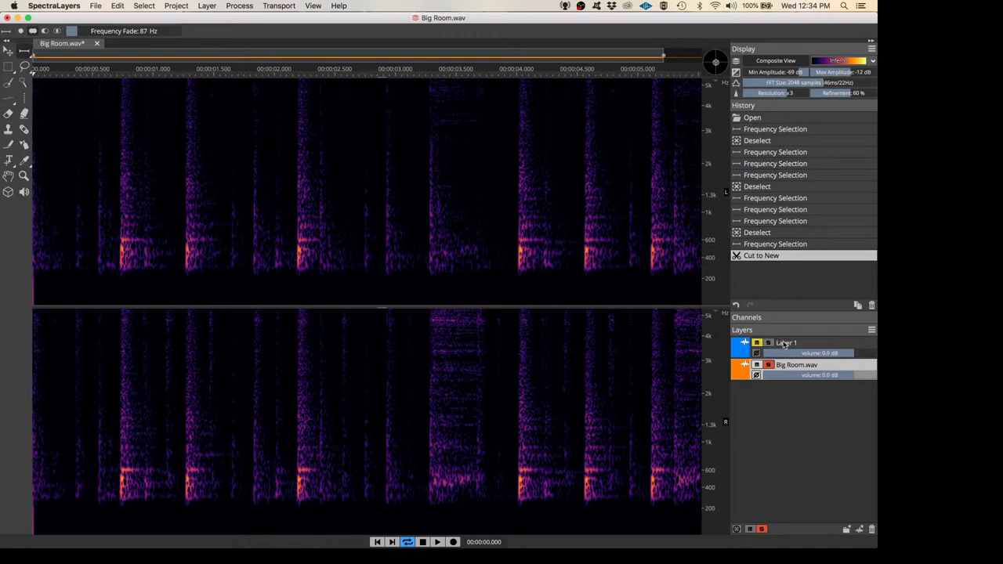
{"action": "left_click", "coordinate": [786, 345]}
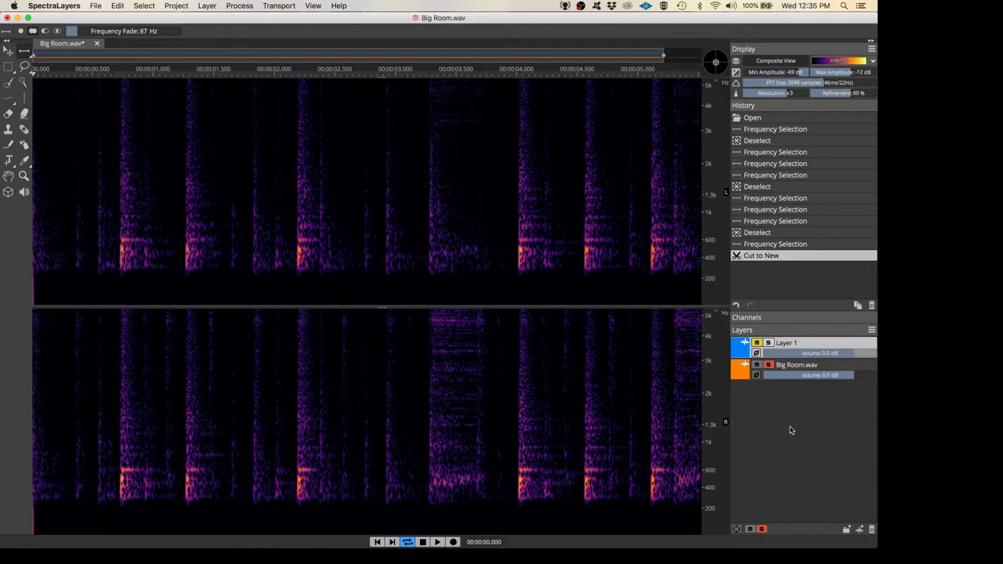
{"action": "left_click", "coordinate": [790, 366]}
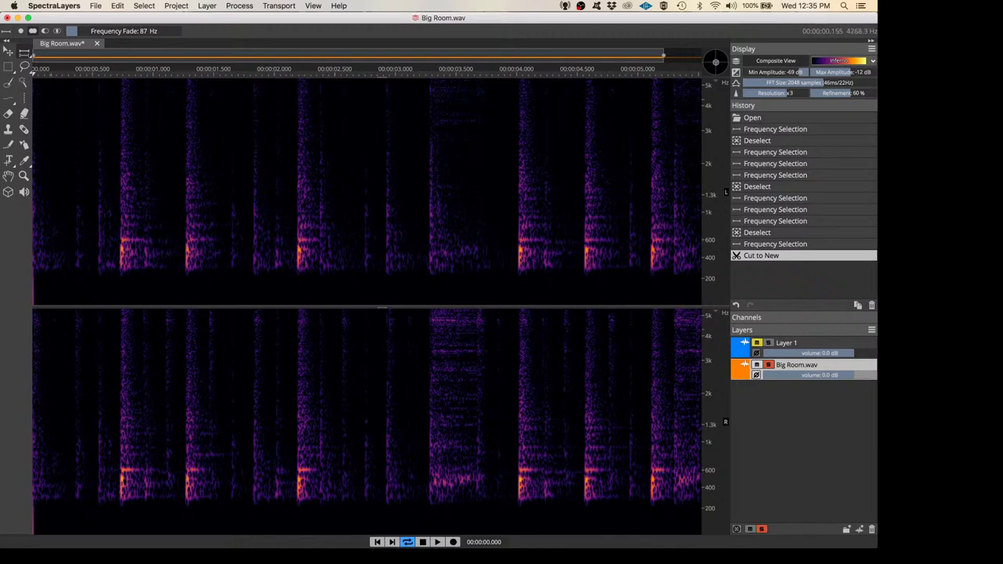
{"action": "left_click", "coordinate": [24, 52]}
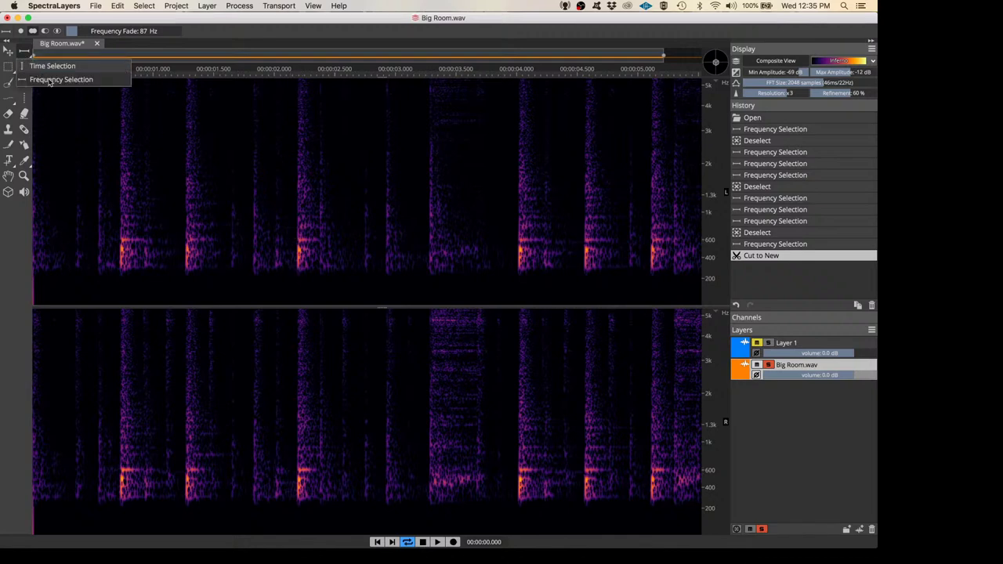
{"action": "left_click", "coordinate": [49, 82]}
{"action": "left_click_drag", "start_coordinate": [305, 232], "coordinate": [304, 275]}
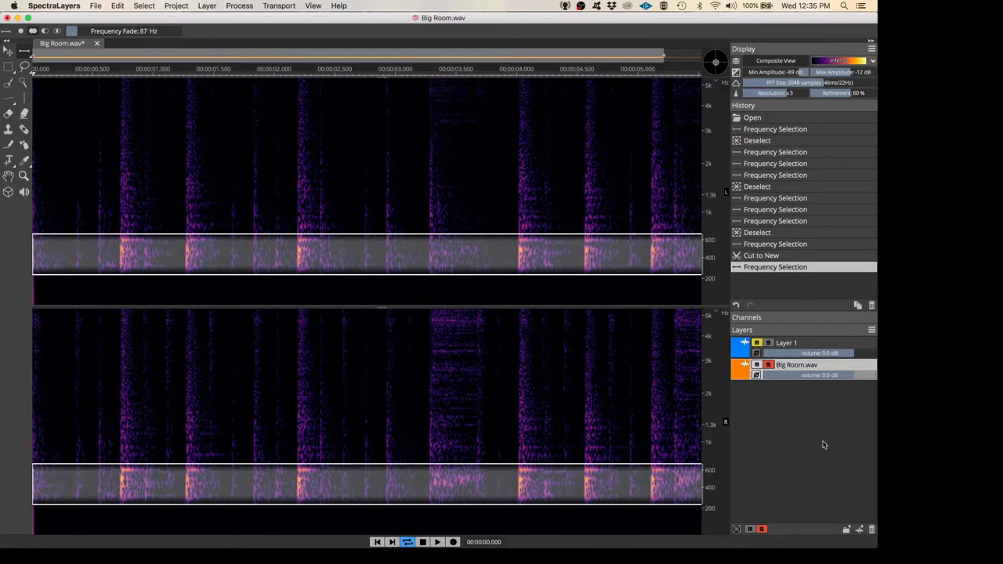
{"action": "key", "text": "super+d"}
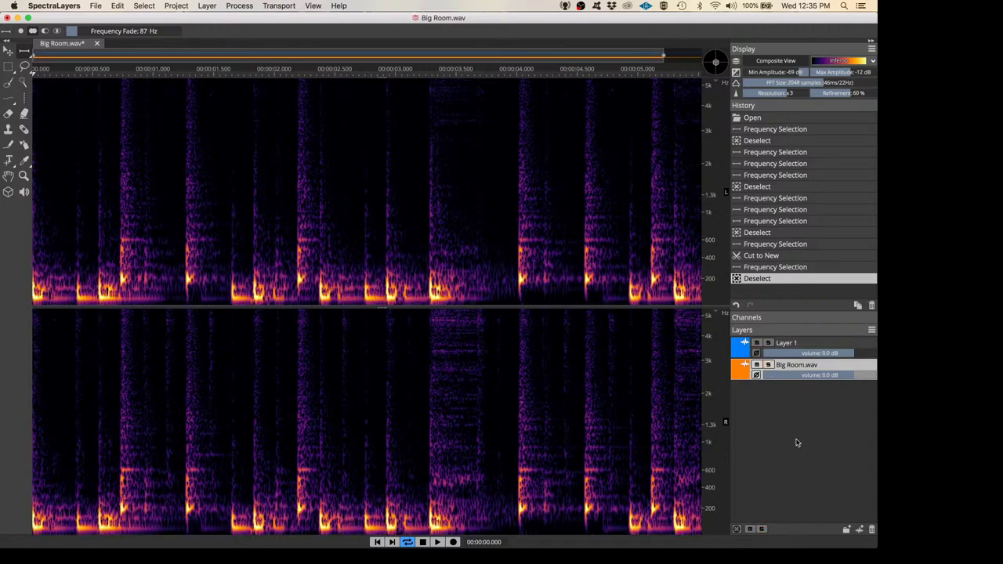
Activate Layer 1, switch its solo on and off, and make Big Room.wav the active layer again
{"action": "left_click", "coordinate": [790, 346]}
{"action": "left_click", "coordinate": [769, 343]}
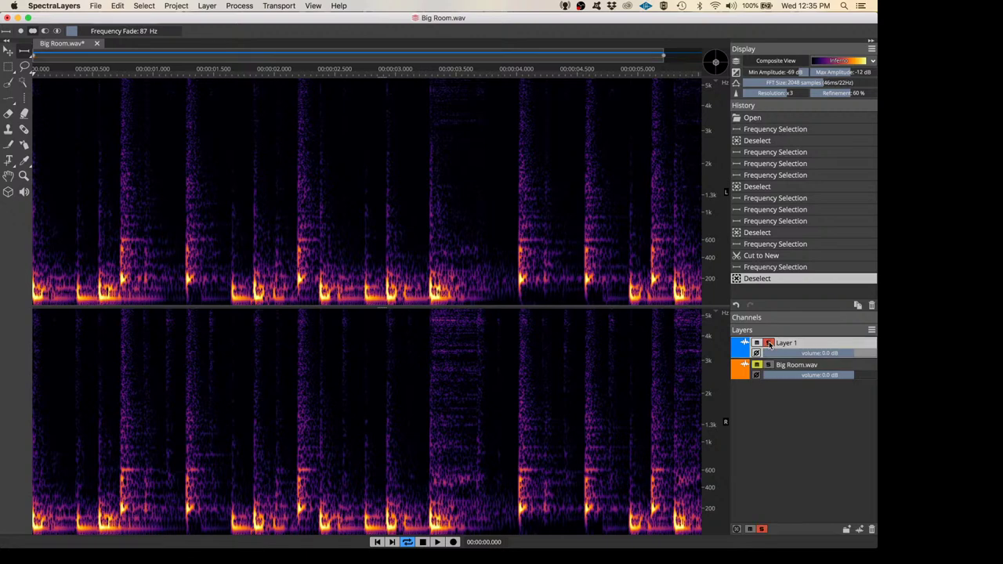
{"action": "left_click", "coordinate": [769, 343]}
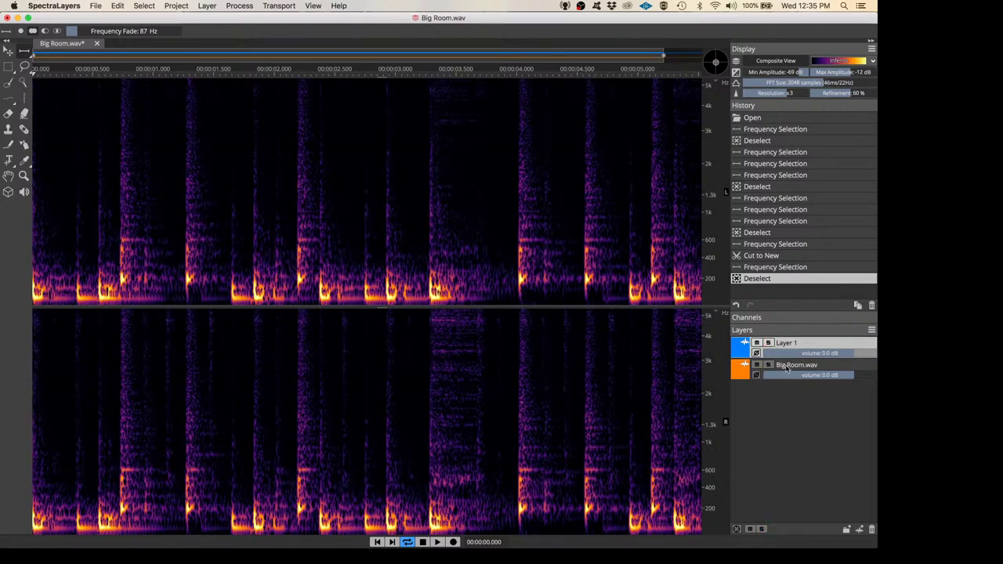
{"action": "left_click", "coordinate": [789, 367]}
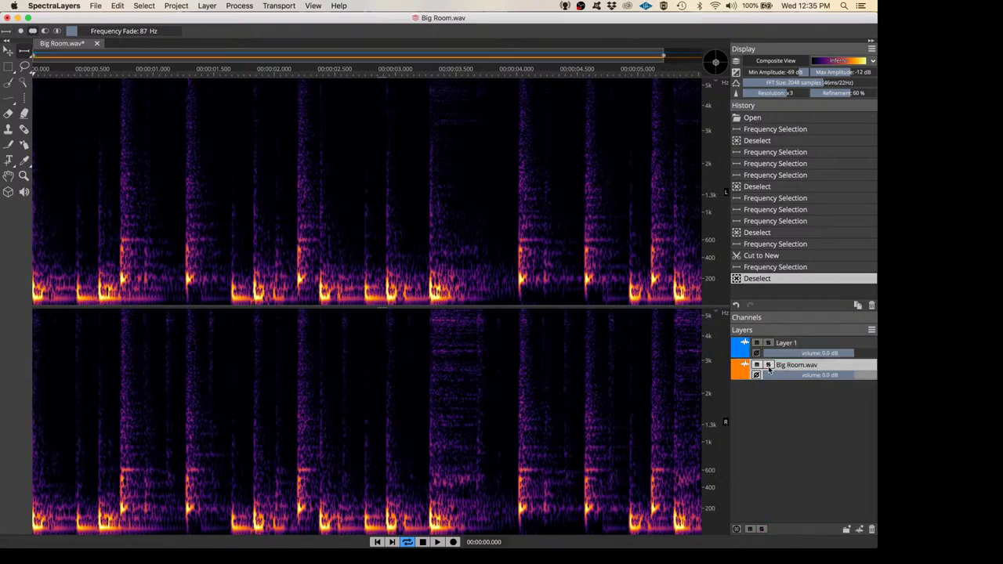
Solo the Big Room.wav layer, cut its band from about 200 Hz to 1.1 kHz to a new layer, and clear the solo
{"action": "left_click", "coordinate": [768, 366]}
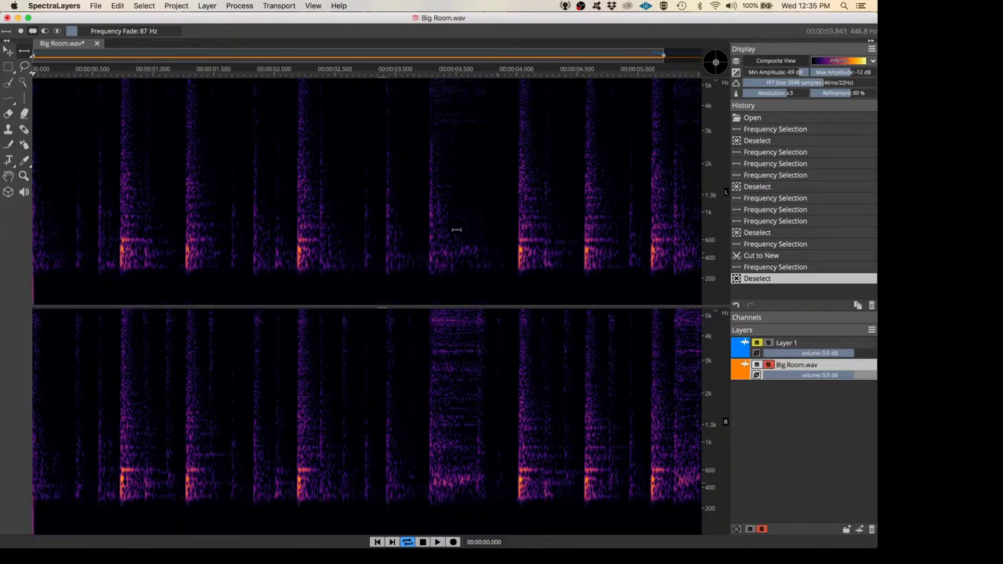
{"action": "left_click_drag", "start_coordinate": [304, 205], "coordinate": [300, 280]}
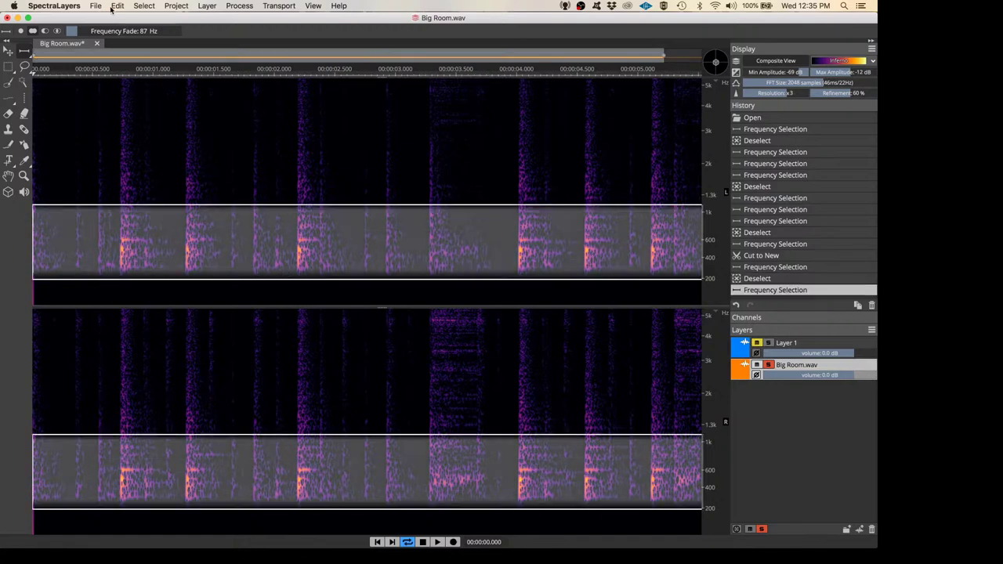
{"action": "left_click", "coordinate": [118, 6]}
{"action": "left_click", "coordinate": [143, 55]}
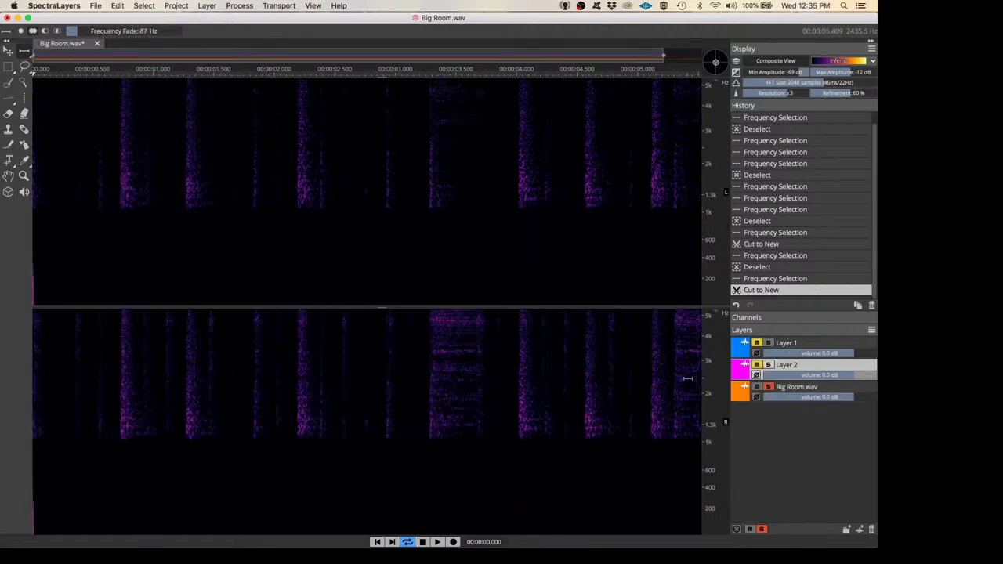
{"action": "left_click", "coordinate": [770, 387]}
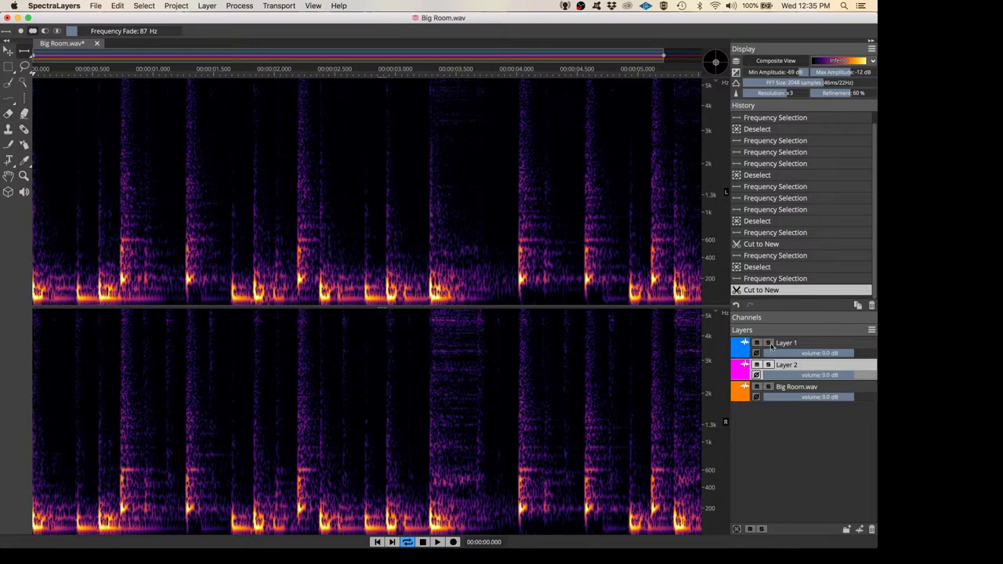
Solo Layer 1, play it briefly to hear the low band alone, and release the solo
{"action": "left_click", "coordinate": [769, 343]}
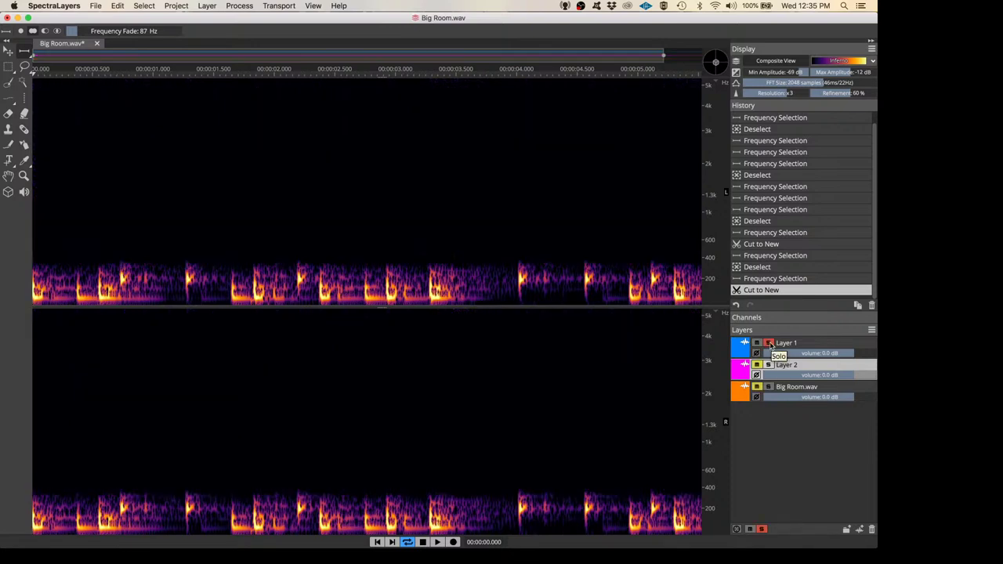
{"action": "key", "text": "space"}
{"action": "key", "text": "space"}
{"action": "left_click", "coordinate": [769, 343]}
Audition Layer 2 and the Big Room.wav layer in solo, and restore all layers
{"action": "left_click", "coordinate": [769, 366]}
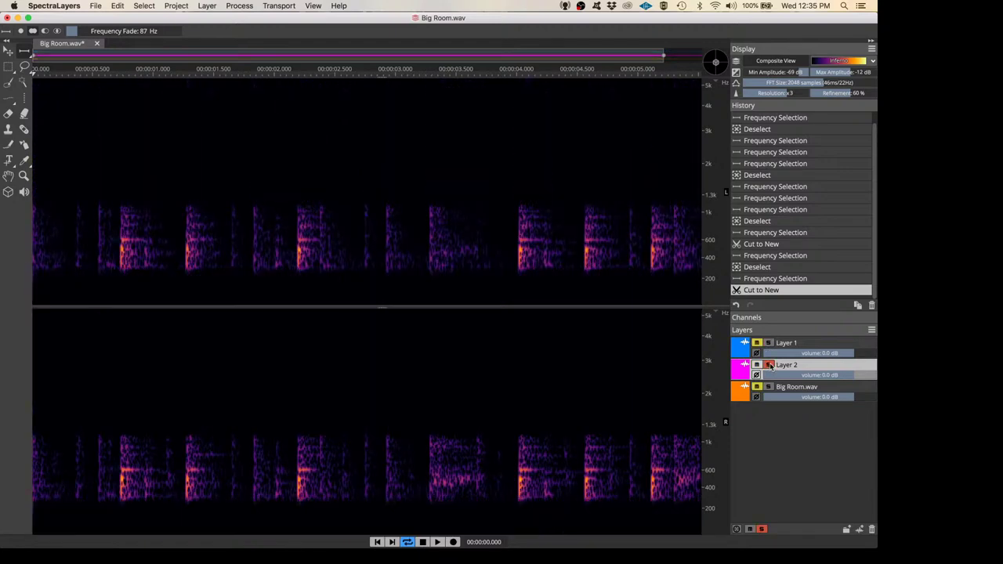
{"action": "key", "text": "space"}
{"action": "left_click", "coordinate": [768, 387]}
{"action": "key", "text": "space"}
{"action": "left_click", "coordinate": [769, 366]}
{"action": "key", "text": "space"}
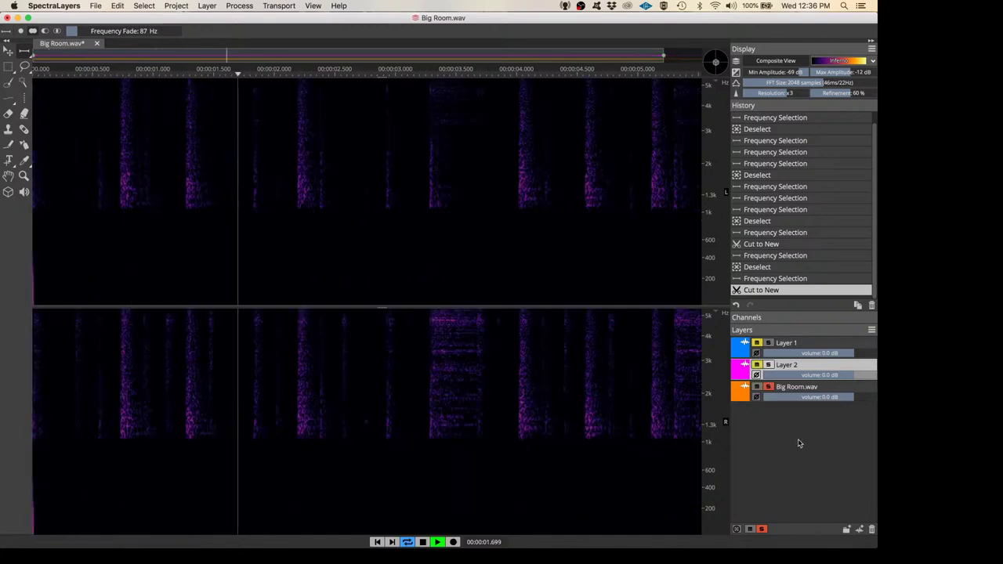
{"action": "key", "text": "space"}
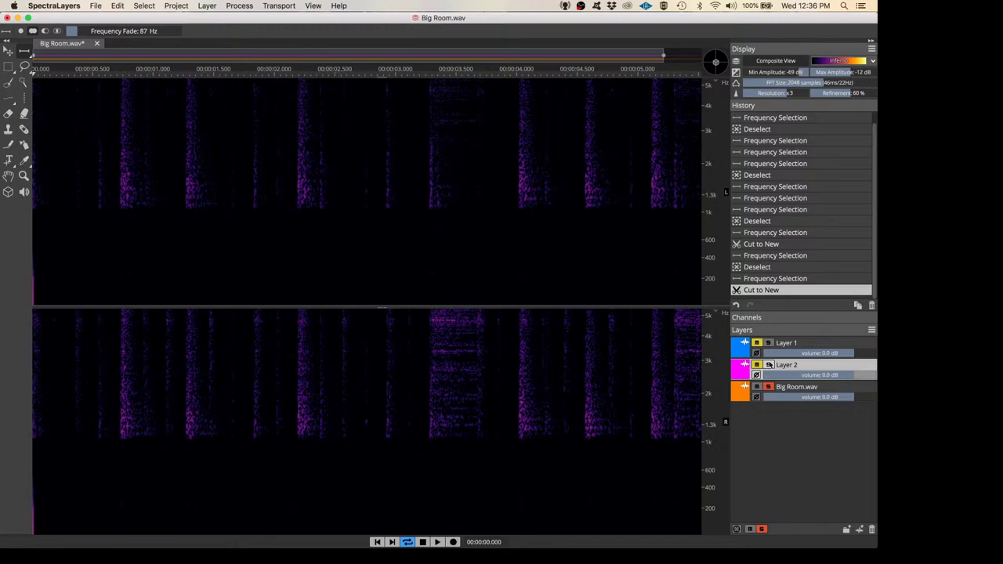
{"action": "left_click", "coordinate": [759, 366], "text": "alt"}
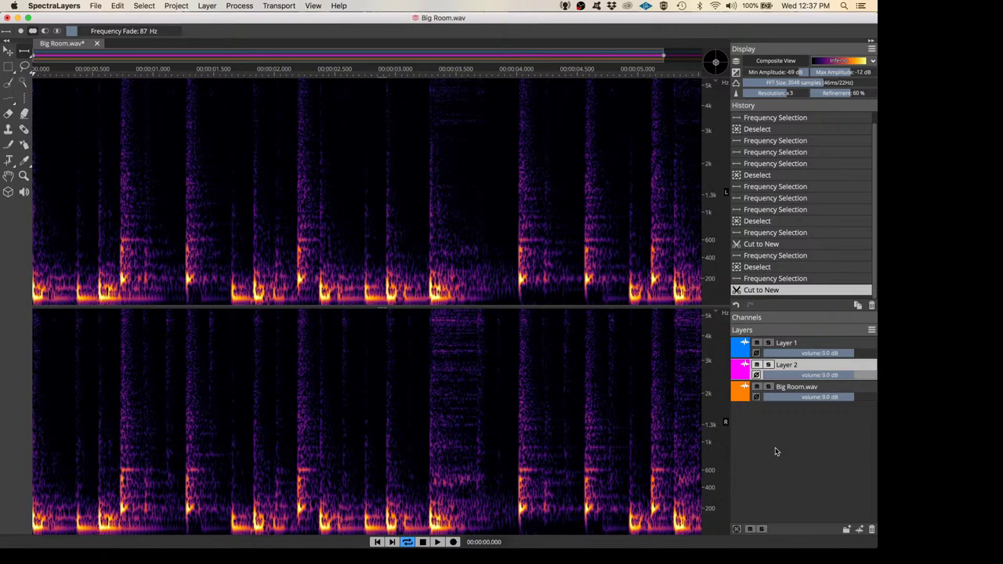
Play the Big Room.wav layer in solo and add Layer 2 and Layer 1 to the solo during playback
{"action": "left_click", "coordinate": [770, 388]}
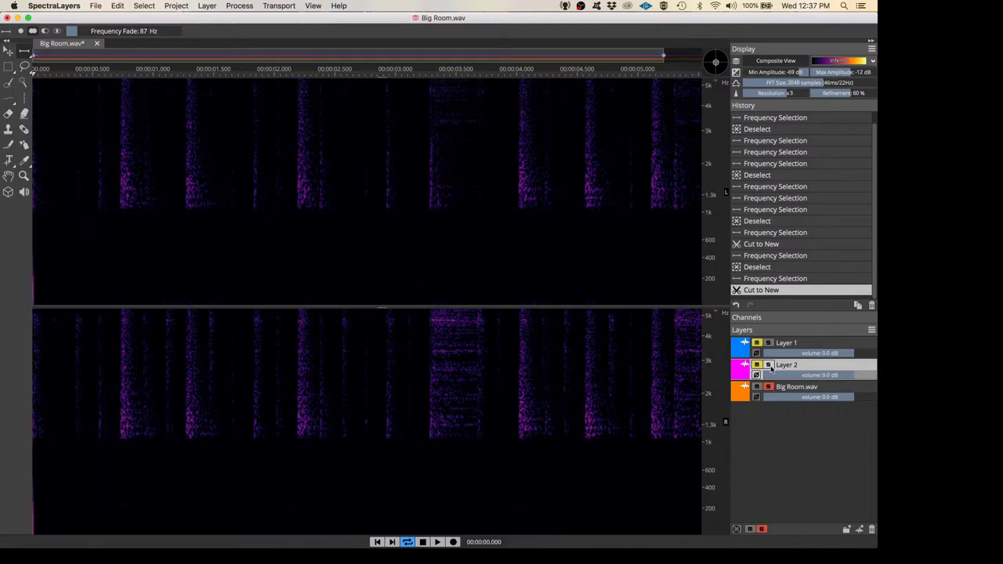
{"action": "key", "text": "space"}
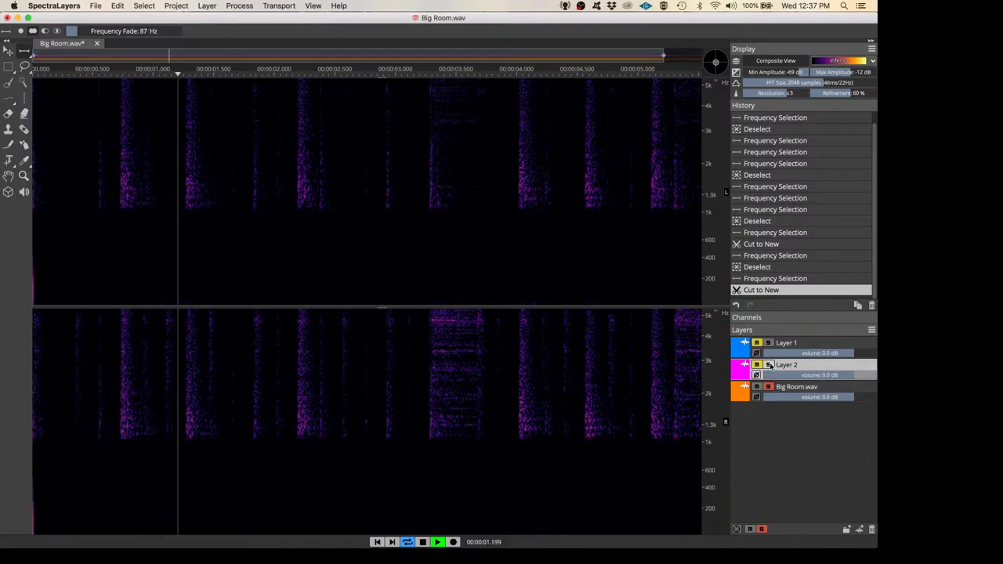
{"action": "left_click", "coordinate": [770, 365]}
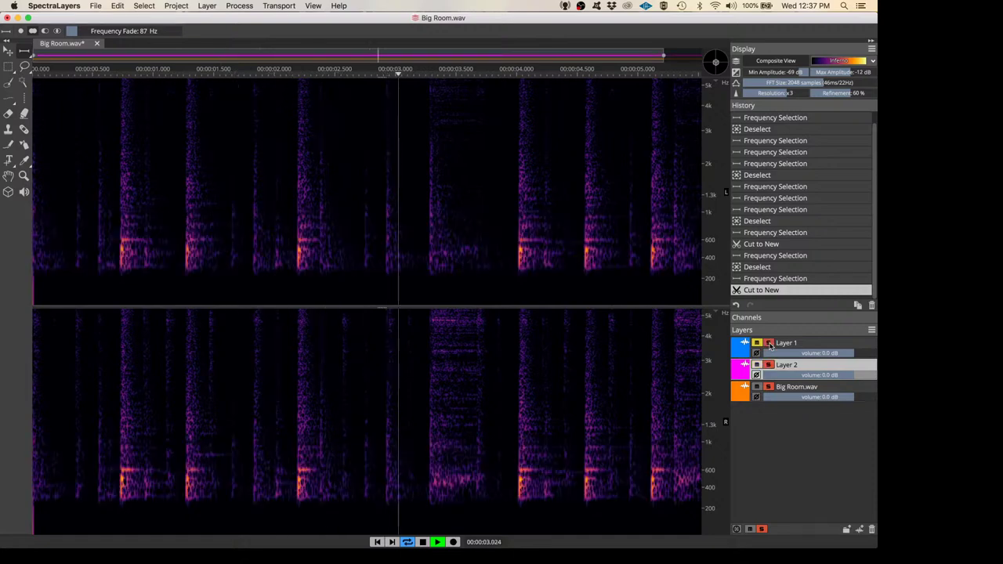
{"action": "left_click", "coordinate": [769, 344]}
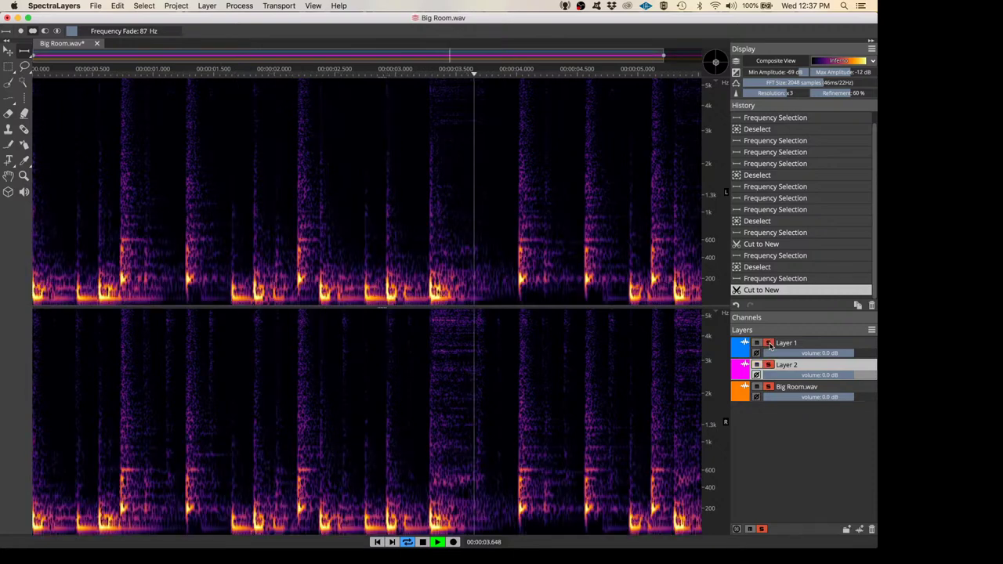
{"action": "left_click", "coordinate": [768, 388]}
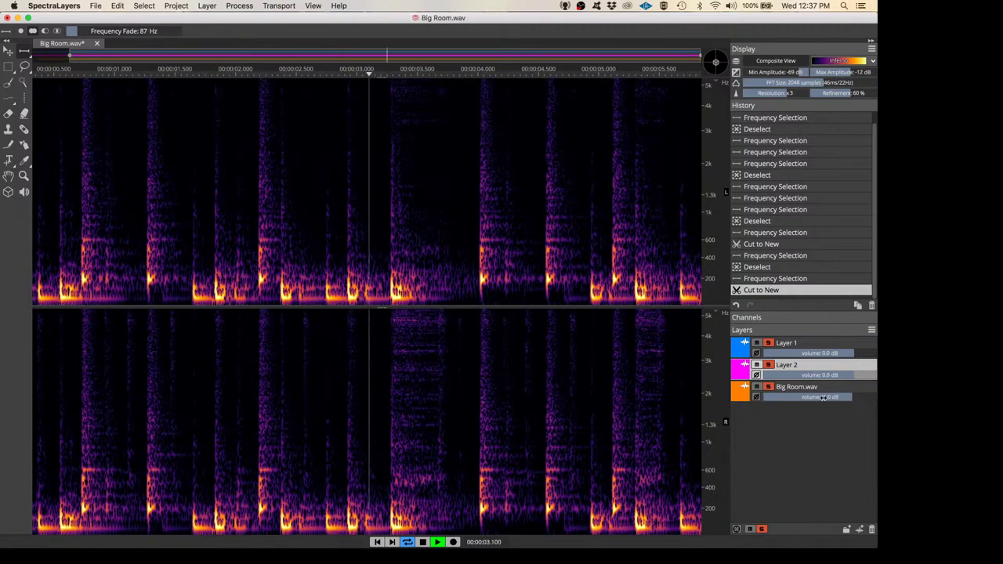
Lower the Big Room.wav layer's volume to -11.0 dB, and try boosting Layer 1 before resetting it to 0.0 dB
{"action": "left_click_drag", "start_coordinate": [846, 397], "coordinate": [776, 397]}
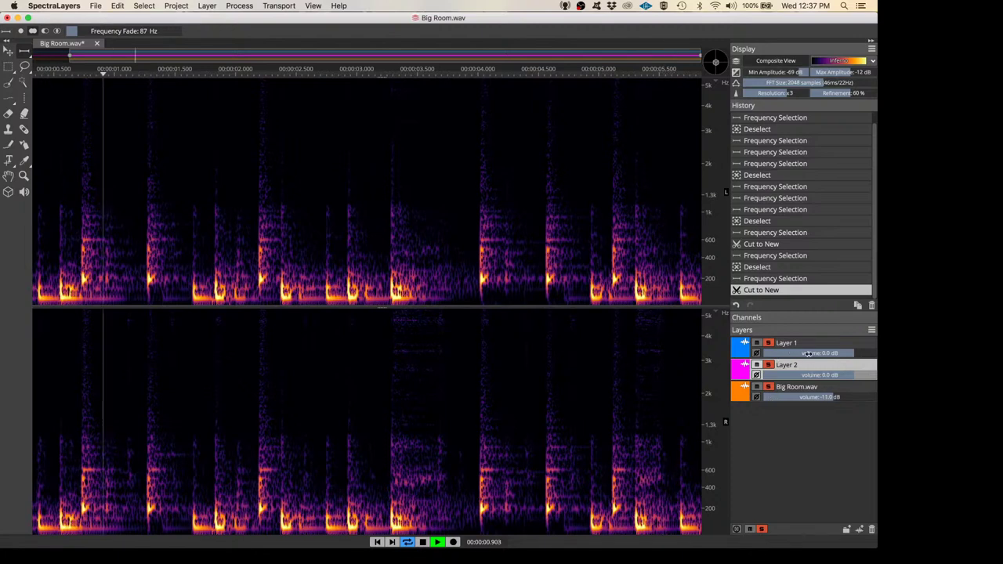
{"action": "left_click_drag", "start_coordinate": [786, 354], "coordinate": [831, 354]}
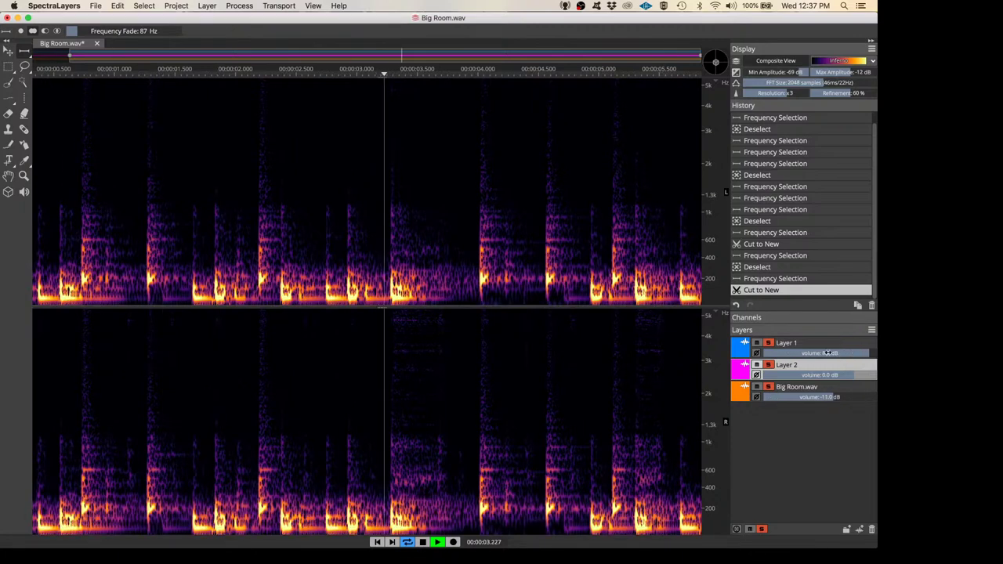
{"action": "double_click", "coordinate": [753, 353]}
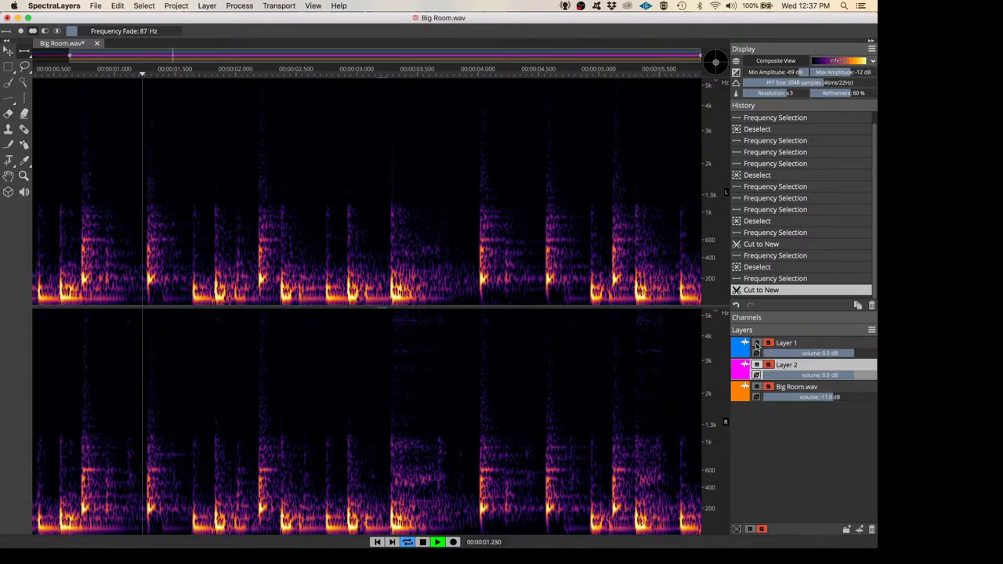
Compare the mix with Layer 1 muted and unmuted, clear the layer mutes and solos, and stop playback
{"action": "left_click", "coordinate": [757, 343]}
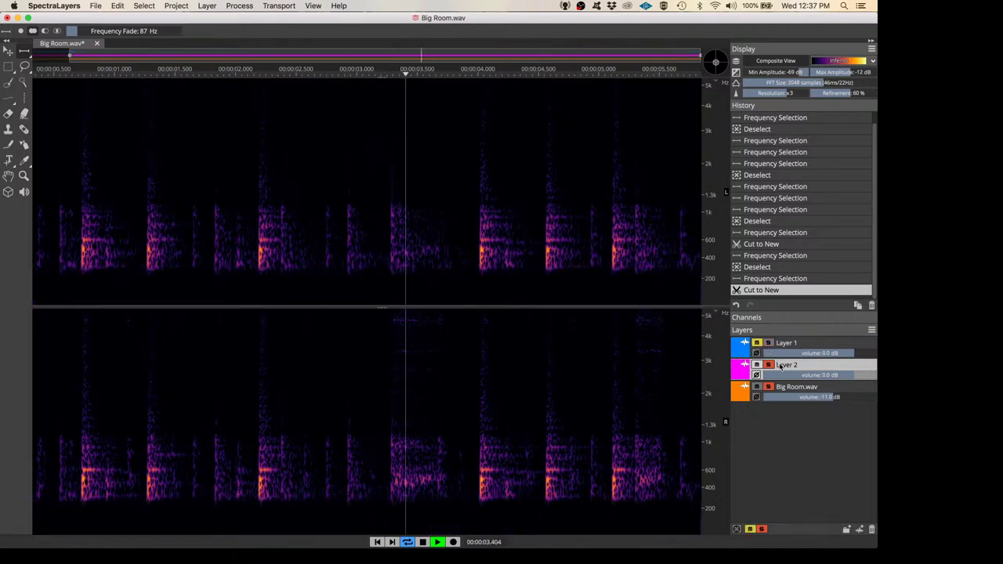
{"action": "left_click", "coordinate": [756, 344]}
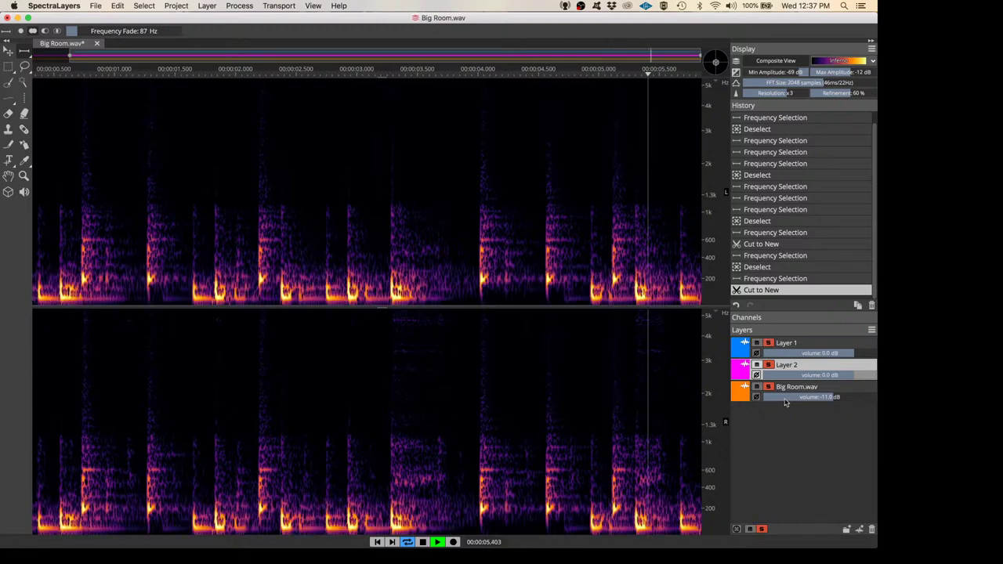
{"action": "left_click", "coordinate": [756, 343]}
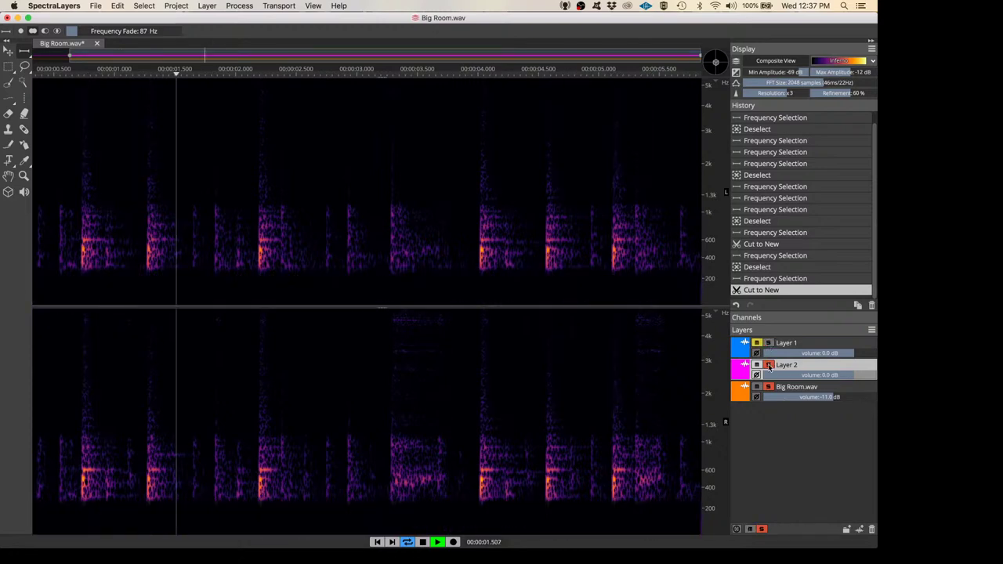
{"action": "left_click", "coordinate": [757, 365]}
{"action": "left_click", "coordinate": [769, 388]}
{"action": "key", "text": "space"}
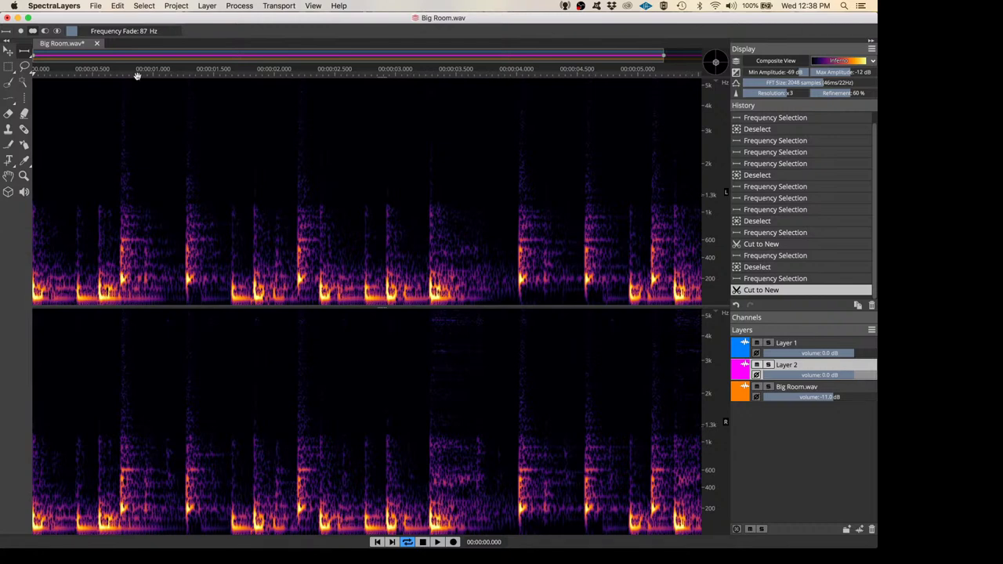
Open Static Rhythm.wav from the Hangout 01 Files folder
{"action": "left_click", "coordinate": [95, 7]}
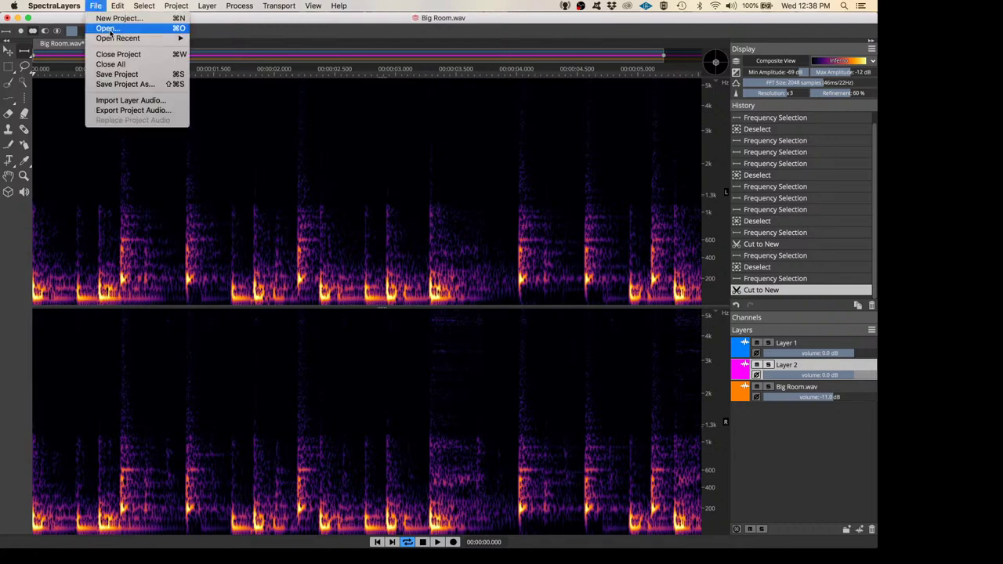
{"action": "key", "text": "Escape"}
{"action": "key", "text": "super+o"}
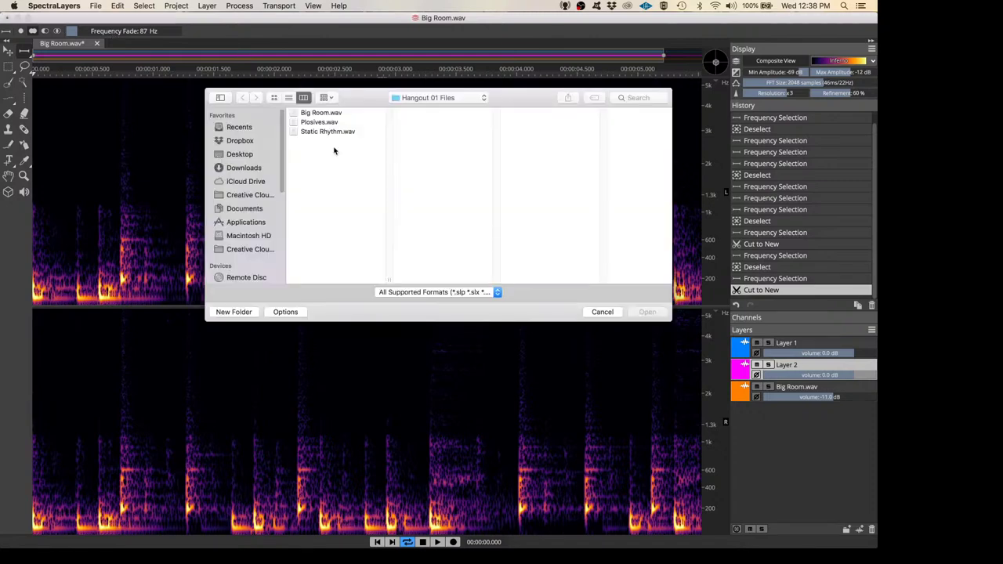
{"action": "left_click", "coordinate": [295, 133]}
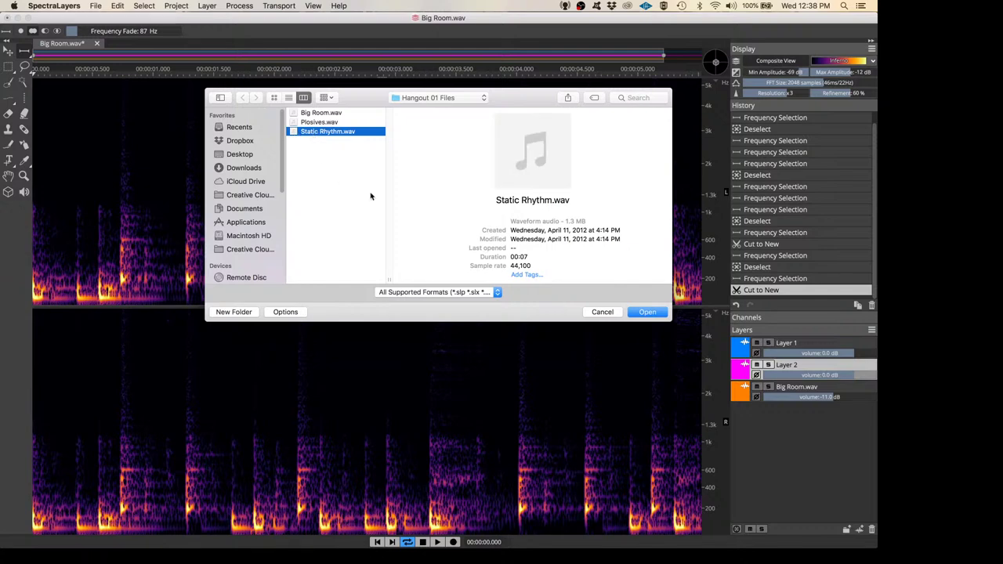
{"action": "left_click", "coordinate": [648, 313]}
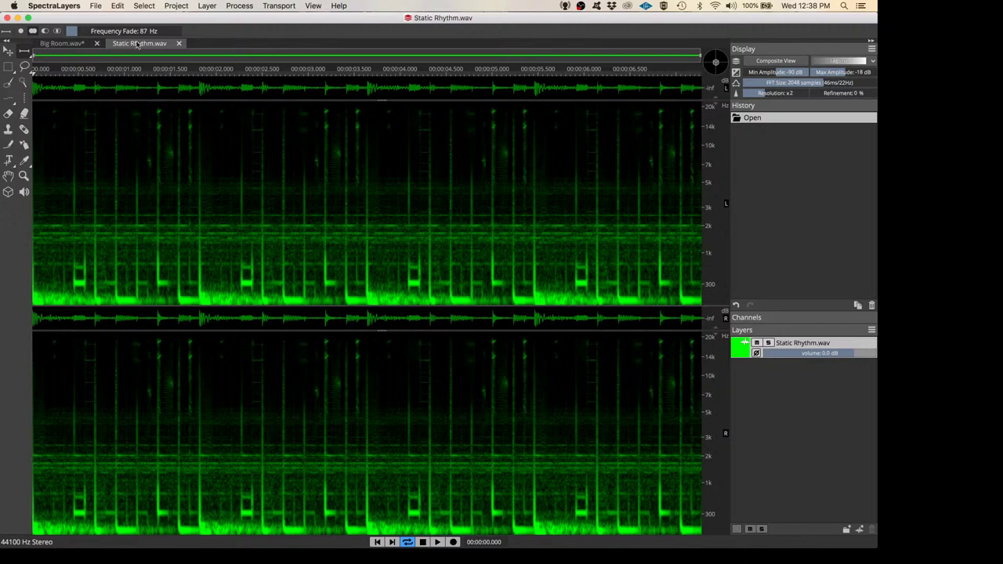
Switch back and forth between the Big Room.wav and Static Rhythm.wav projects to compare their spectrograms, ending on Static Rhythm.wav
{"action": "left_click", "coordinate": [63, 45]}
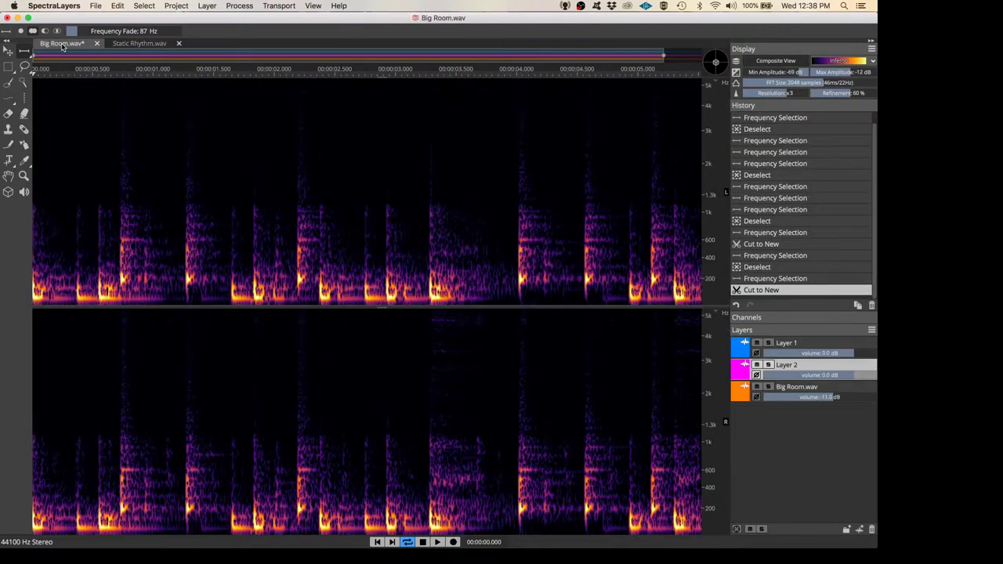
{"action": "left_click", "coordinate": [131, 45]}
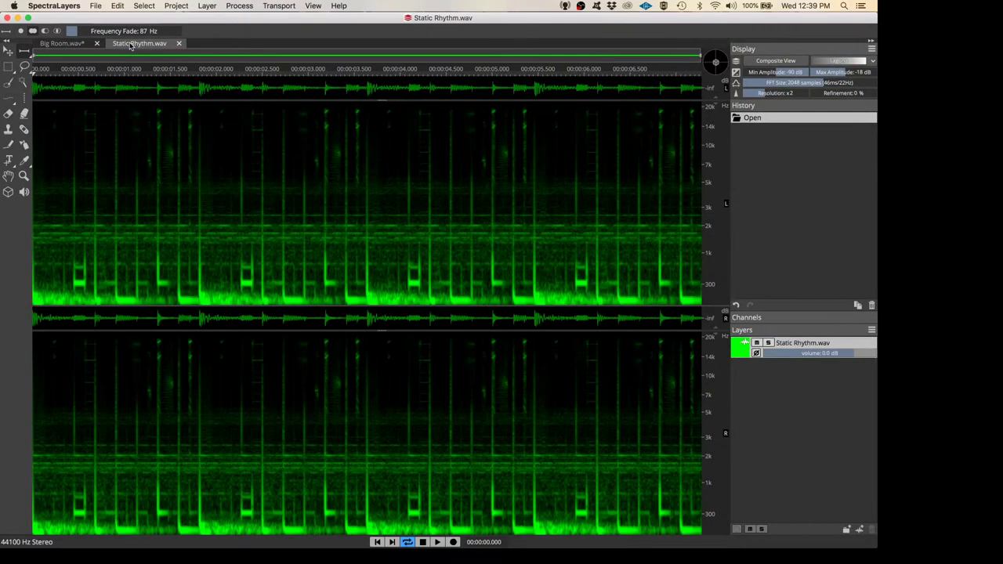
{"action": "left_click", "coordinate": [65, 45]}
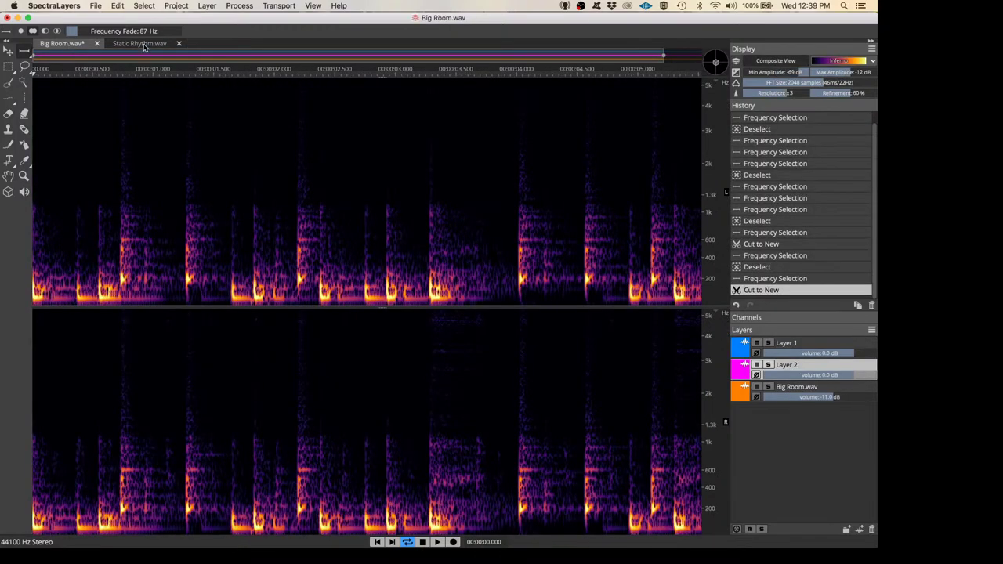
{"action": "left_click", "coordinate": [144, 46]}
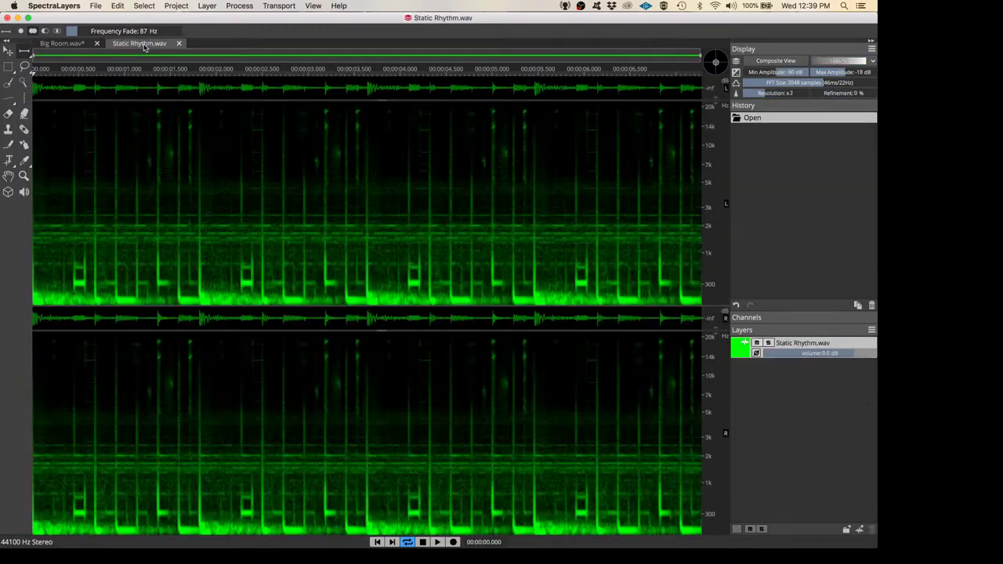
{"action": "left_click", "coordinate": [70, 46]}
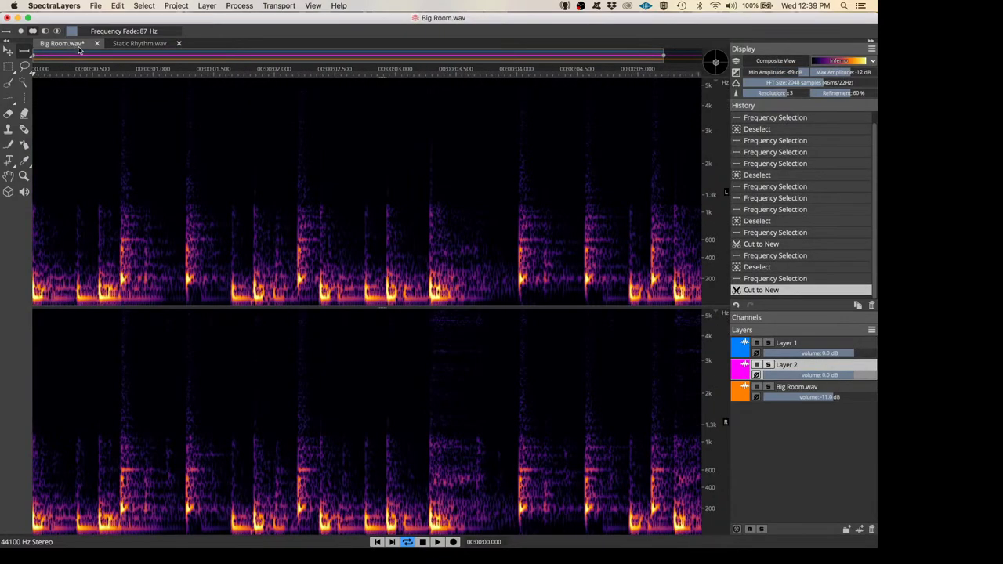
{"action": "left_click", "coordinate": [133, 45]}
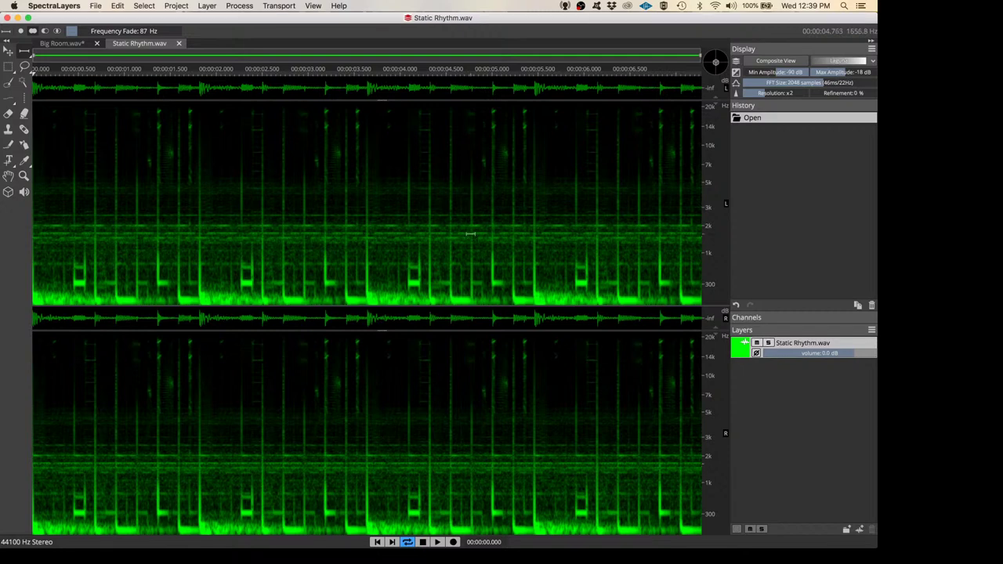
Change the Static Rhythm.wav layer's color to cyan, play the file to hear it, and stop playback
{"action": "left_click", "coordinate": [745, 352]}
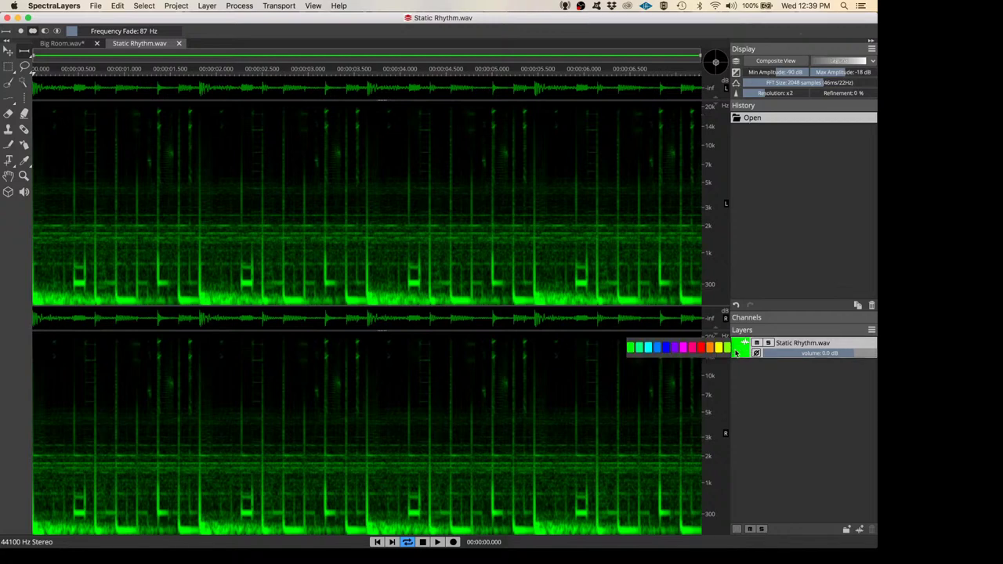
{"action": "left_click", "coordinate": [650, 350]}
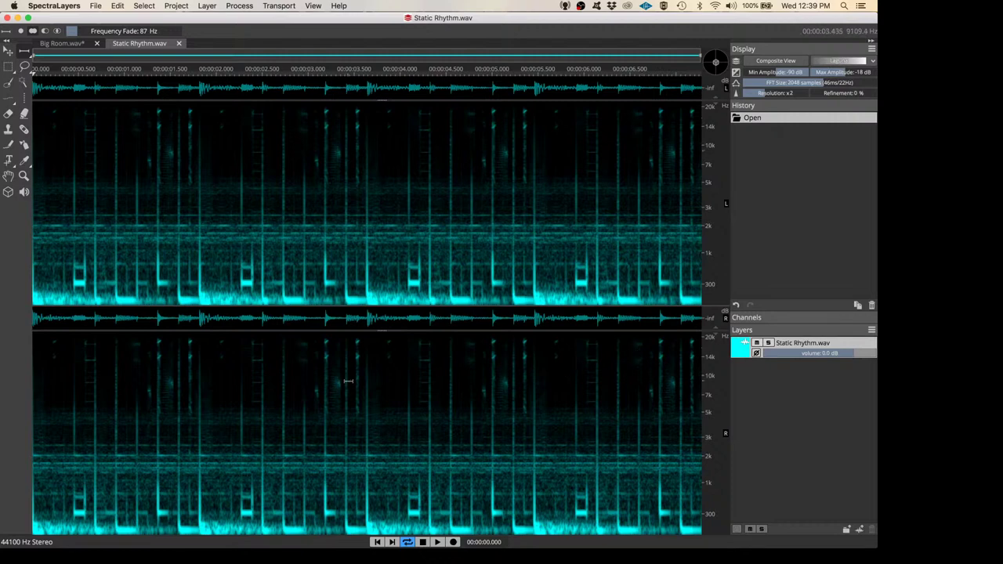
{"action": "key", "text": "space"}
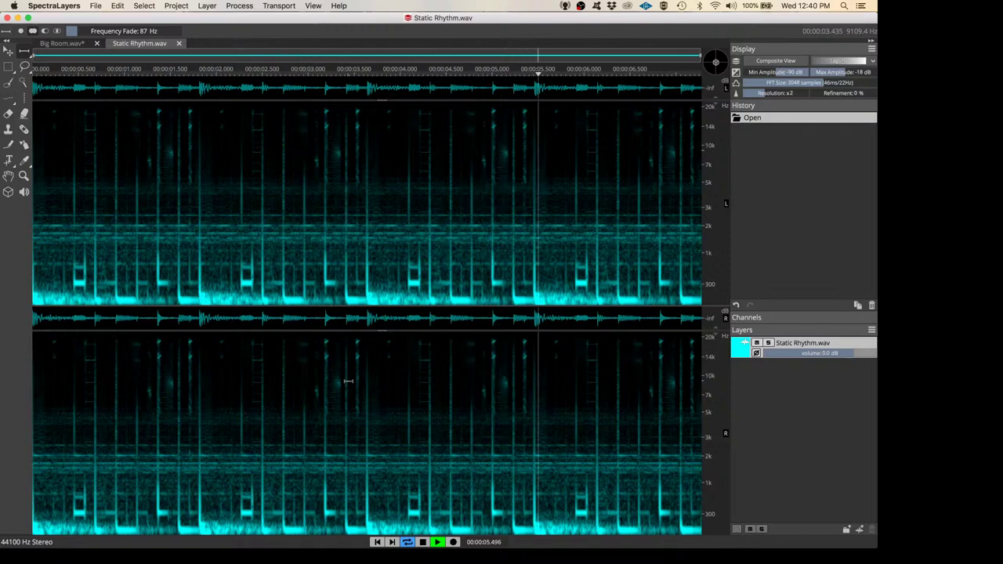
{"action": "key", "text": "space"}
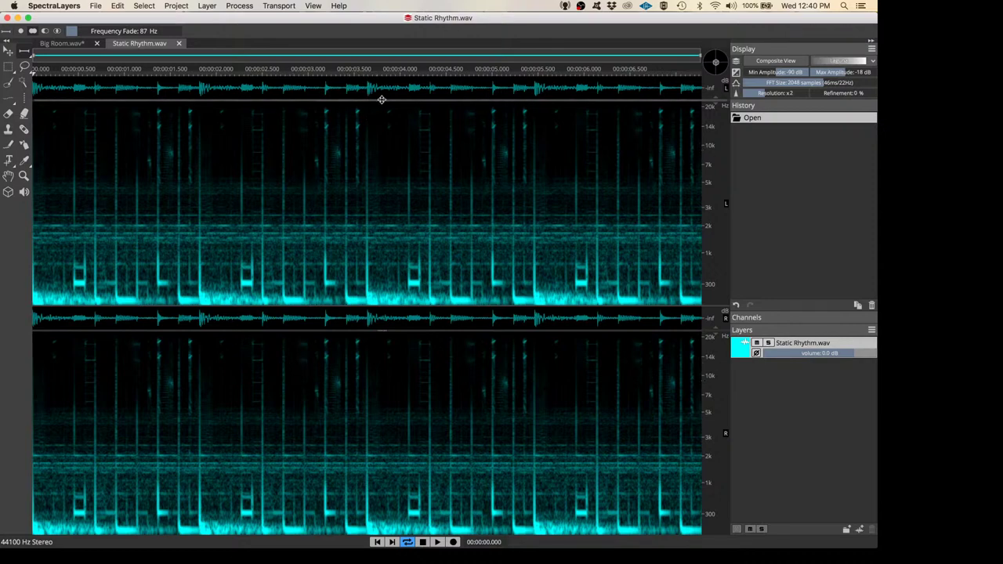
Hide the waveform strips above both channel spectrograms of Static Rhythm.wav and play the file
{"action": "left_click_drag", "start_coordinate": [381, 96], "coordinate": [381, 114]}
{"action": "left_click_drag", "start_coordinate": [382, 163], "coordinate": [389, 205]}
{"action": "left_click_drag", "start_coordinate": [386, 131], "coordinate": [397, 39]}
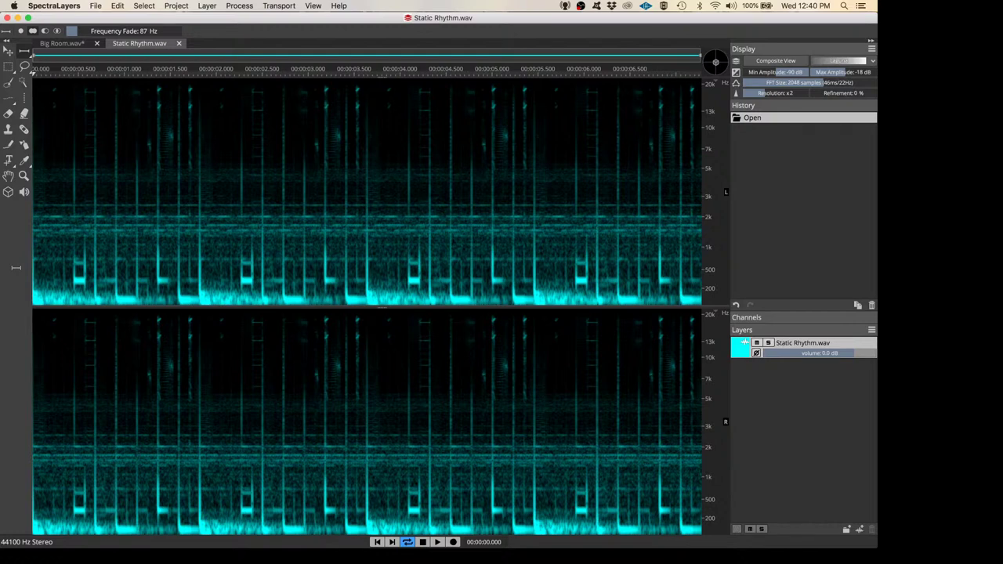
{"action": "key", "text": "space"}
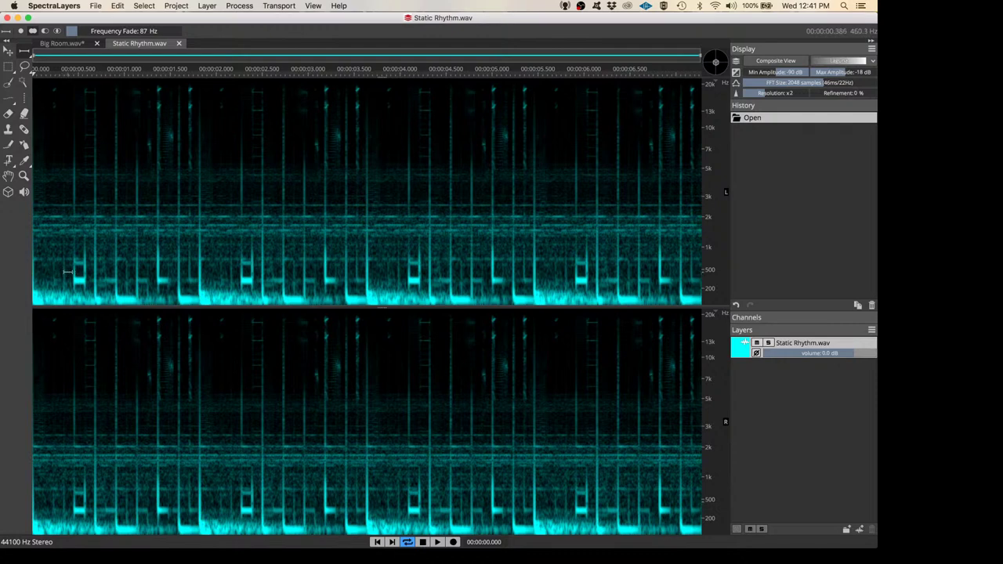
Lock the spectrogram to 0 Hz for a close view of the low frequencies between about 0.35 and 1.2 s
{"action": "scroll", "coordinate": [68, 272], "scroll_direction": "up", "scroll_amount": 5}
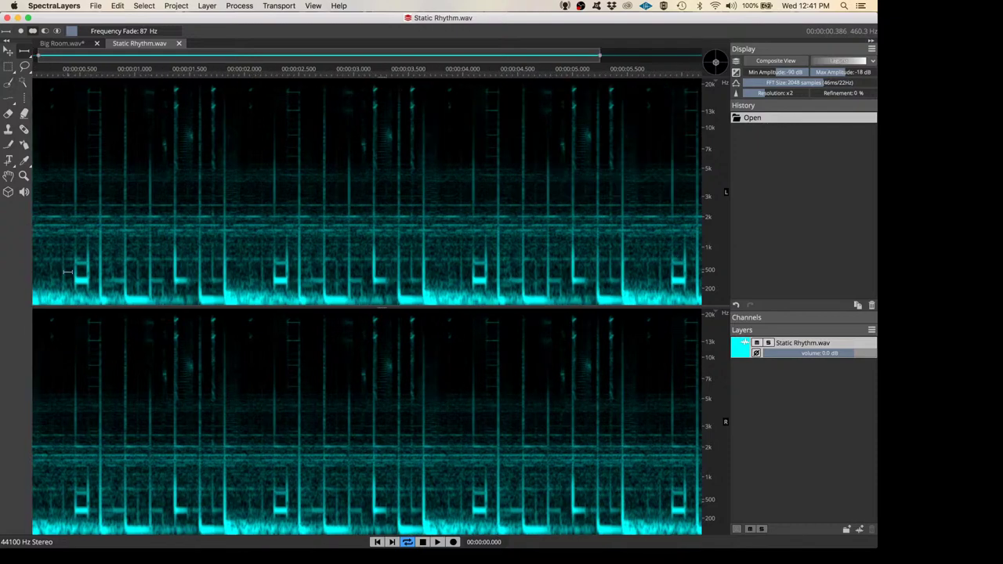
{"action": "scroll", "coordinate": [68, 272], "scroll_direction": "up", "scroll_amount": 5}
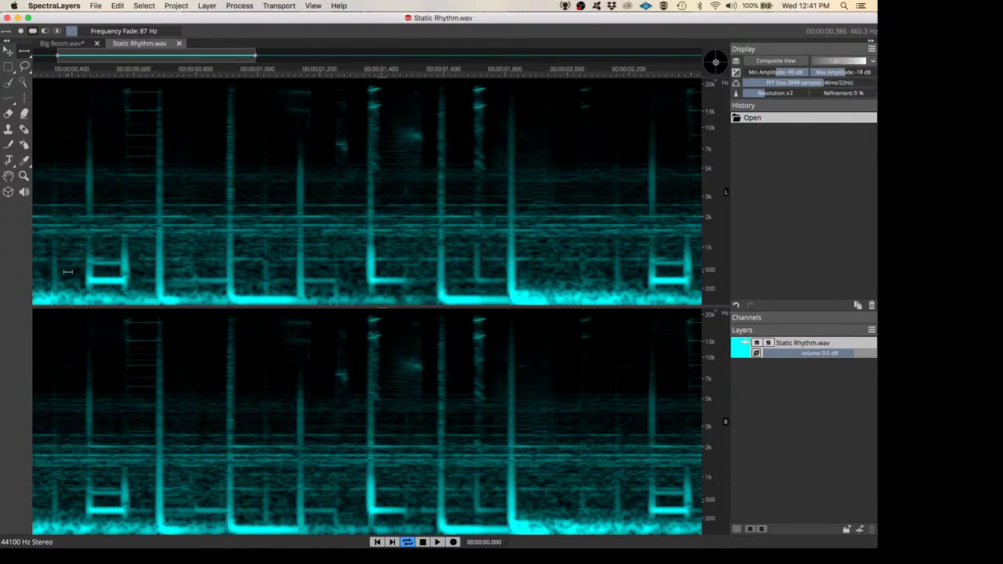
{"action": "scroll", "coordinate": [68, 272], "scroll_direction": "up", "scroll_amount": 2}
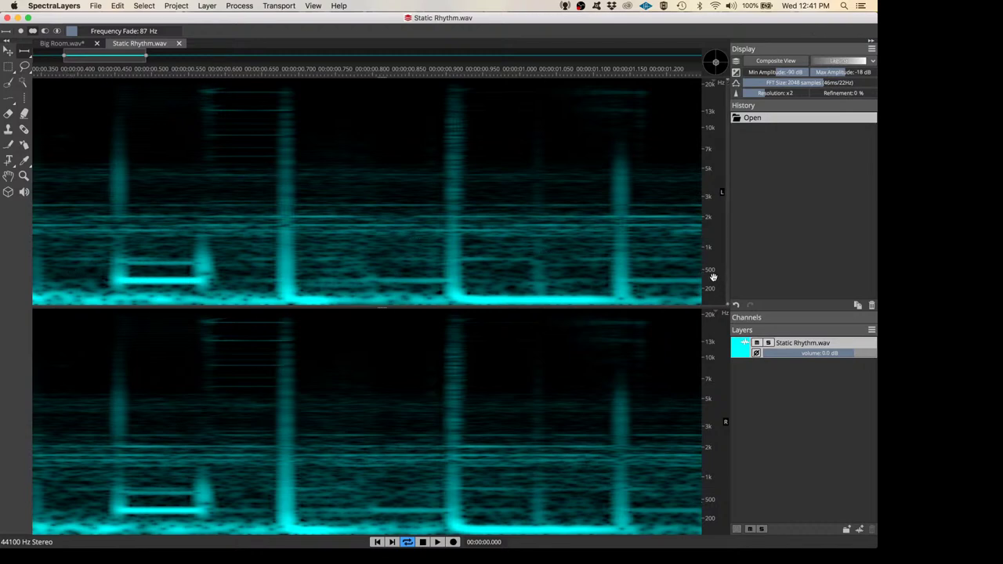
{"action": "scroll", "coordinate": [714, 276], "scroll_direction": "up", "scroll_amount": 5}
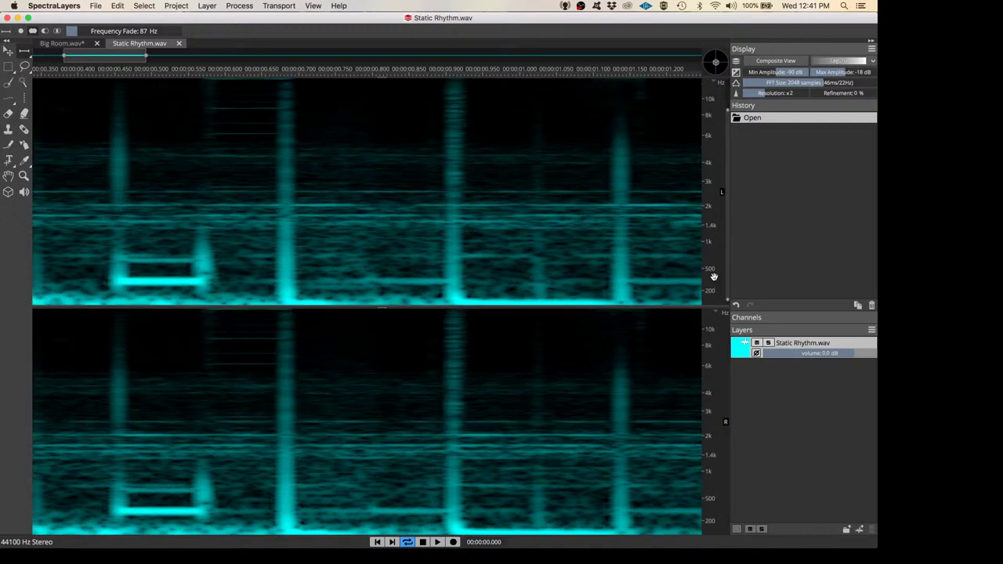
{"action": "scroll", "coordinate": [714, 276], "scroll_direction": "up", "scroll_amount": 5}
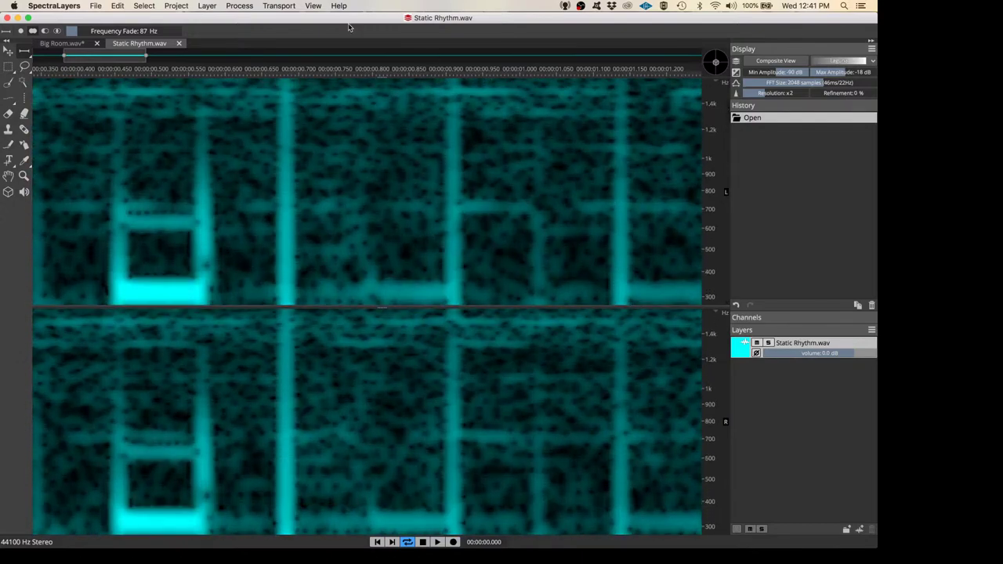
{"action": "left_click", "coordinate": [313, 7]}
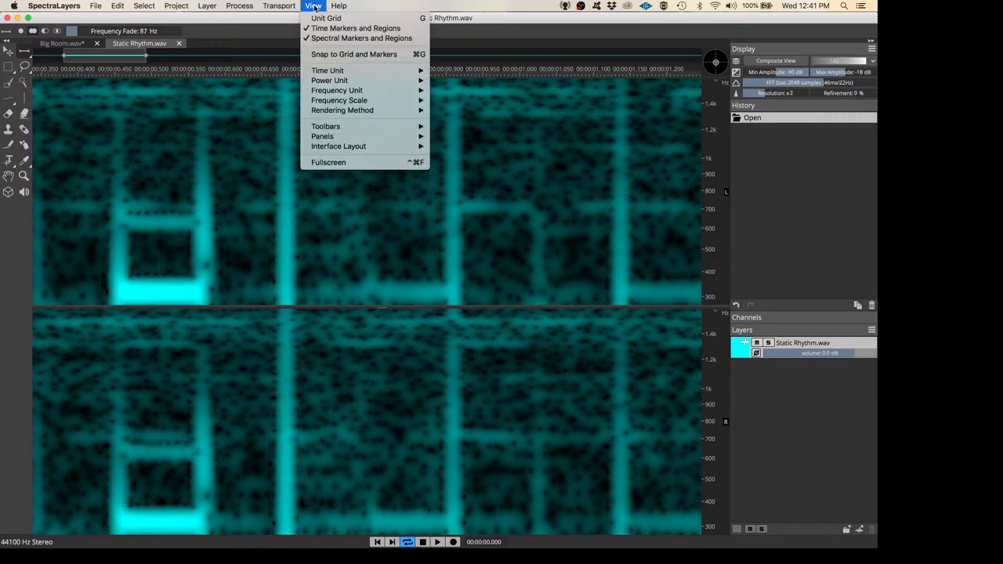
{"action": "mouse_move", "coordinate": [360, 93]}
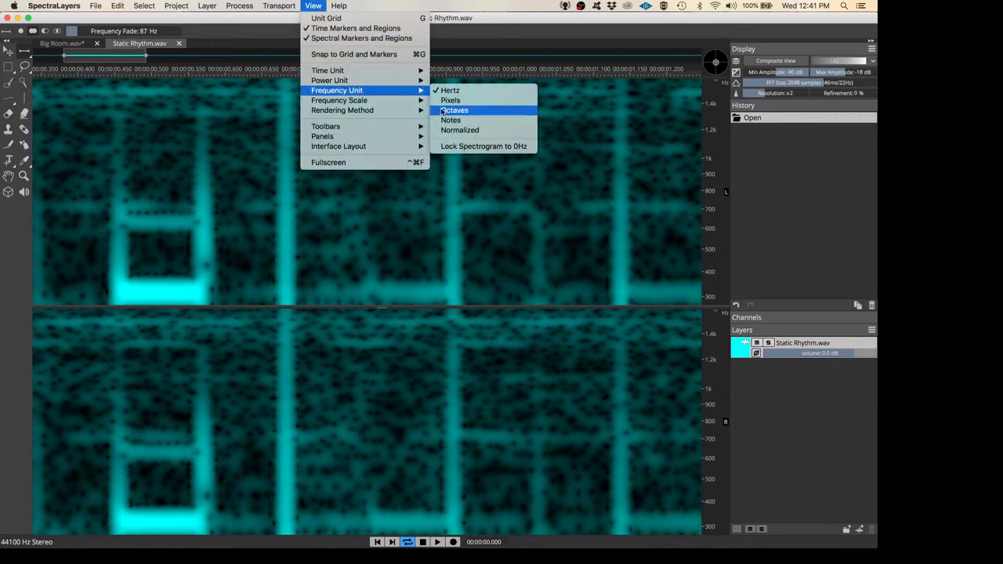
{"action": "left_click", "coordinate": [474, 146]}
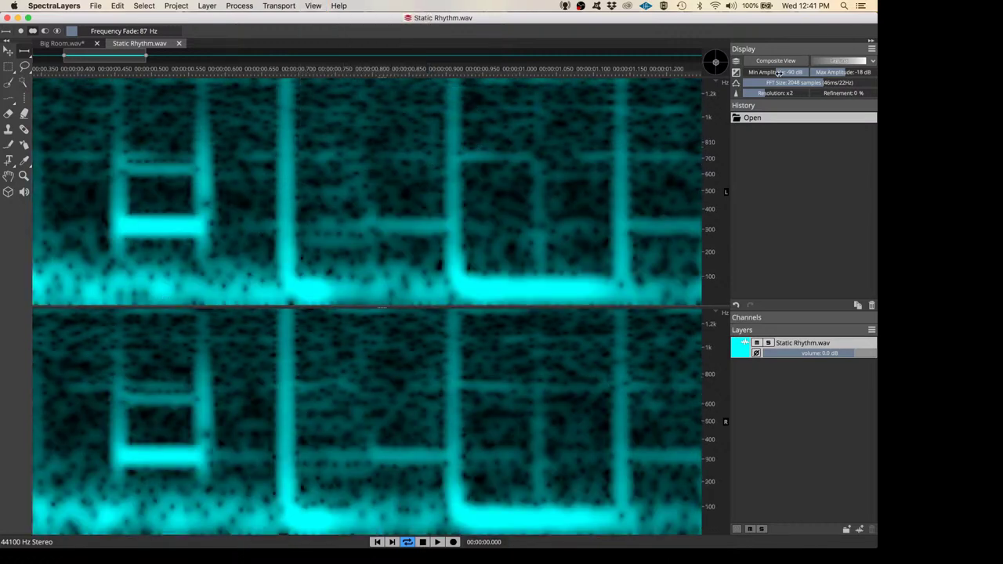
Sharpen the spectrogram display with Min Amplitude -78 dB, FFT Size 2560 samples, Resolution x3 and Refinement 70%
{"action": "left_click_drag", "start_coordinate": [778, 73], "coordinate": [871, 73]}
{"action": "left_click_drag", "start_coordinate": [803, 88], "coordinate": [832, 82]}
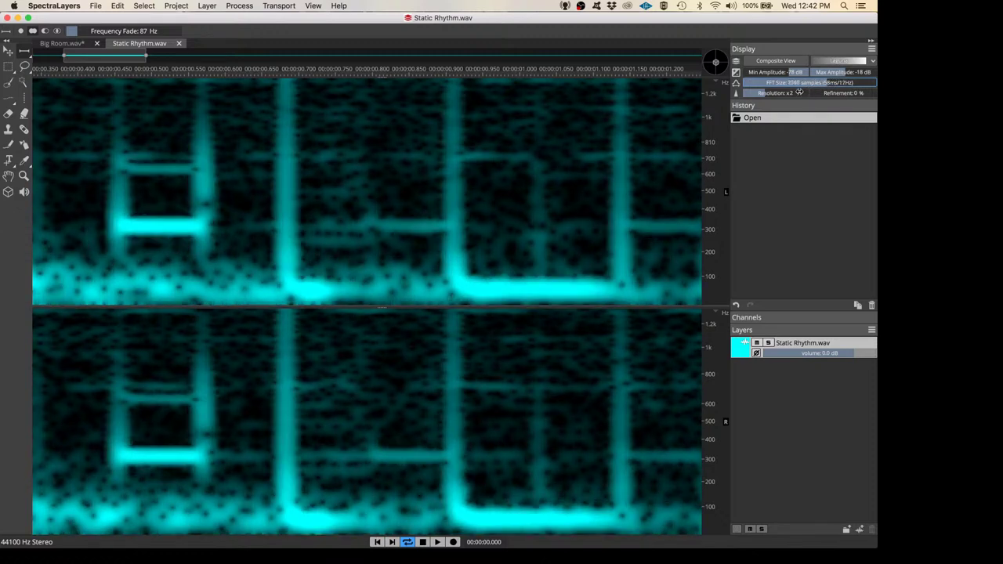
{"action": "left_click_drag", "start_coordinate": [757, 93], "coordinate": [861, 93]}
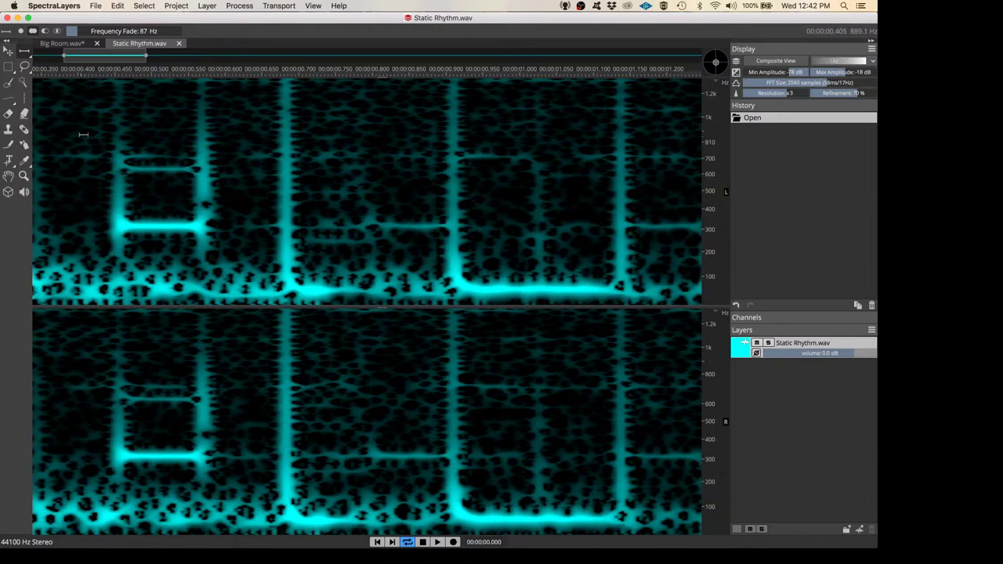
Activate the Magic Wand Selection tool in place of the Frequency Selection tool
{"action": "left_click", "coordinate": [26, 53]}
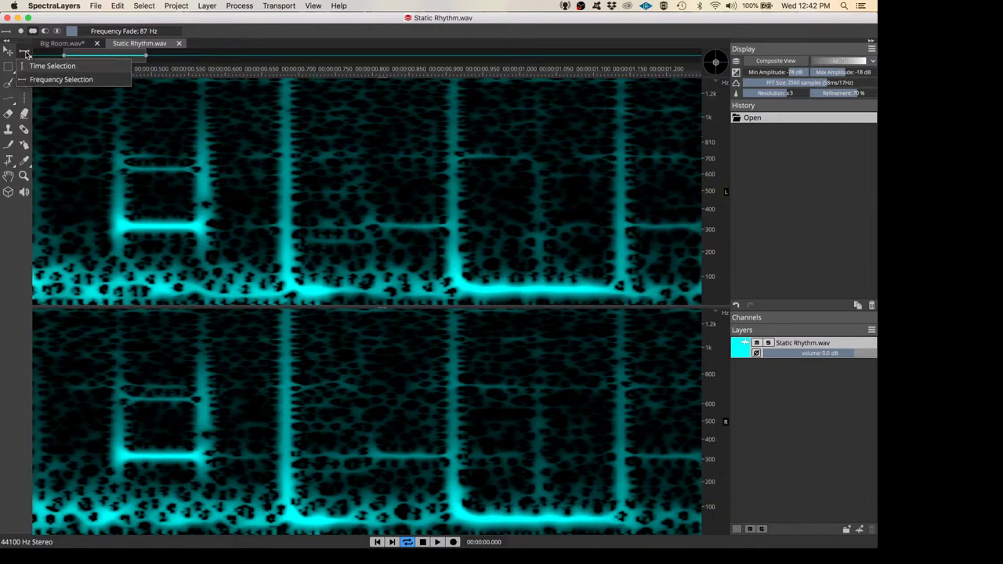
{"action": "left_click", "coordinate": [26, 55]}
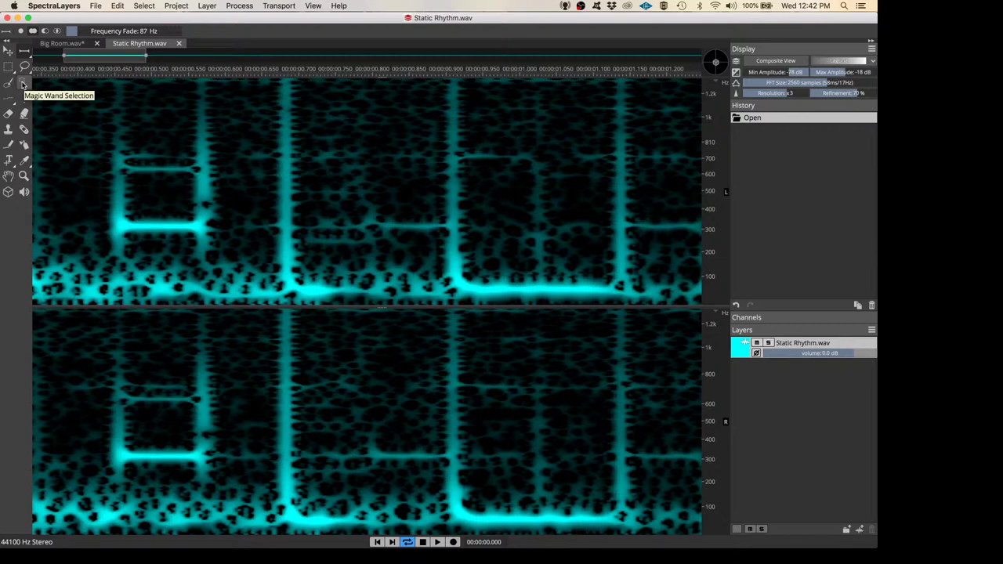
{"action": "left_click", "coordinate": [23, 84]}
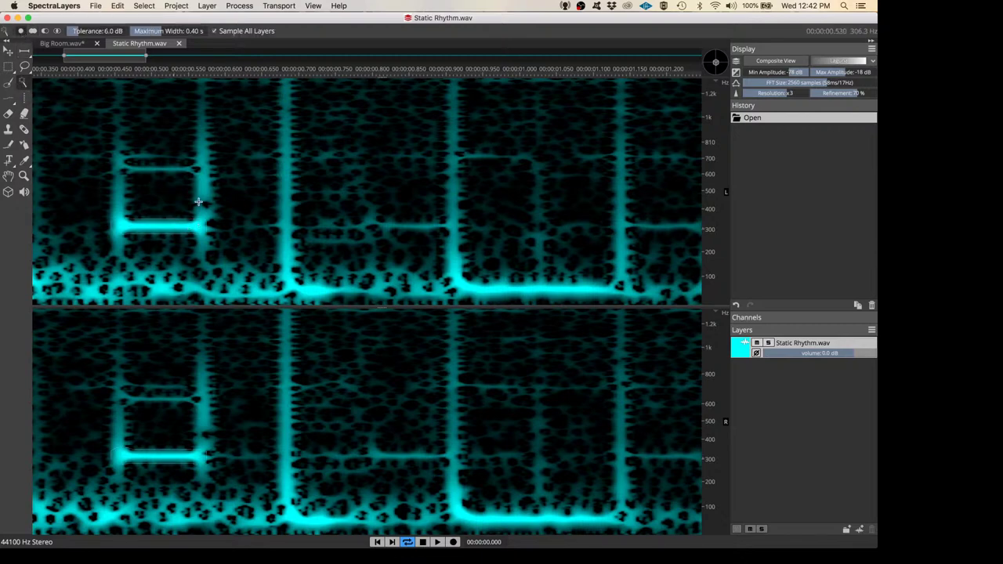
Examine the Magic Wand's previewed outlines along the bars and edges of the box-shaped sound between about 0.45 and 0.58 s
{"action": "left_click", "coordinate": [162, 170]}
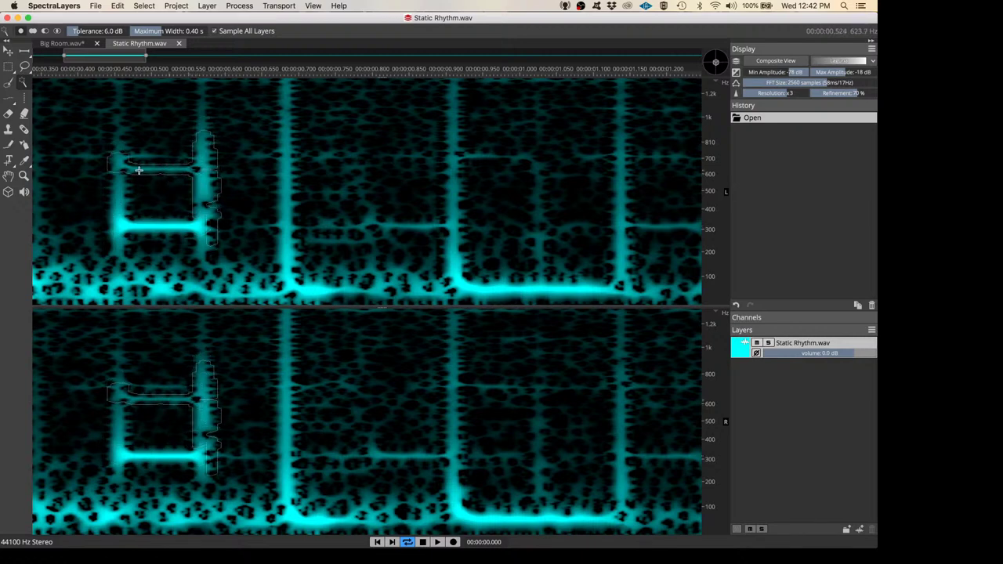
{"action": "left_click", "coordinate": [121, 217]}
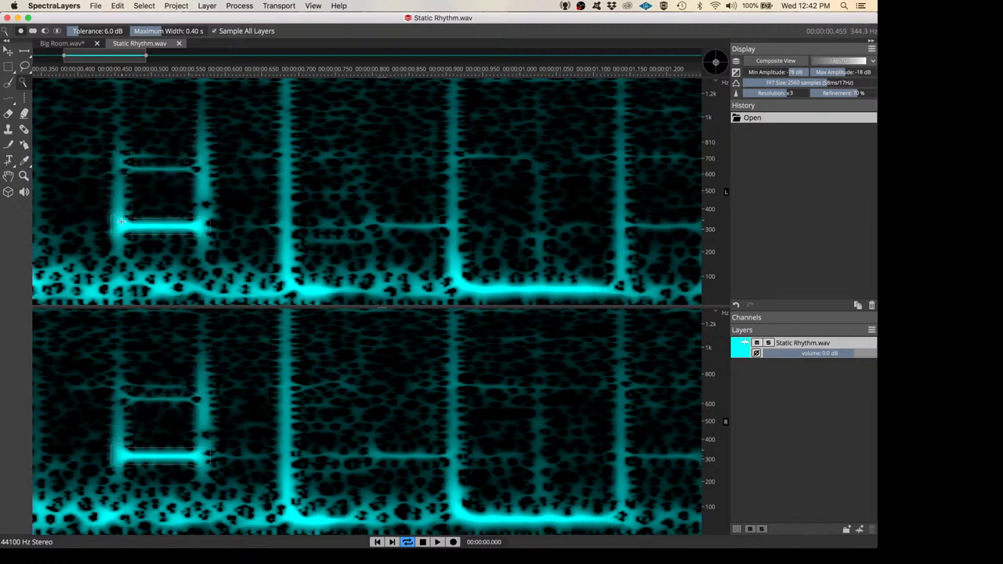
{"action": "left_click", "coordinate": [149, 243]}
{"action": "left_click", "coordinate": [166, 227]}
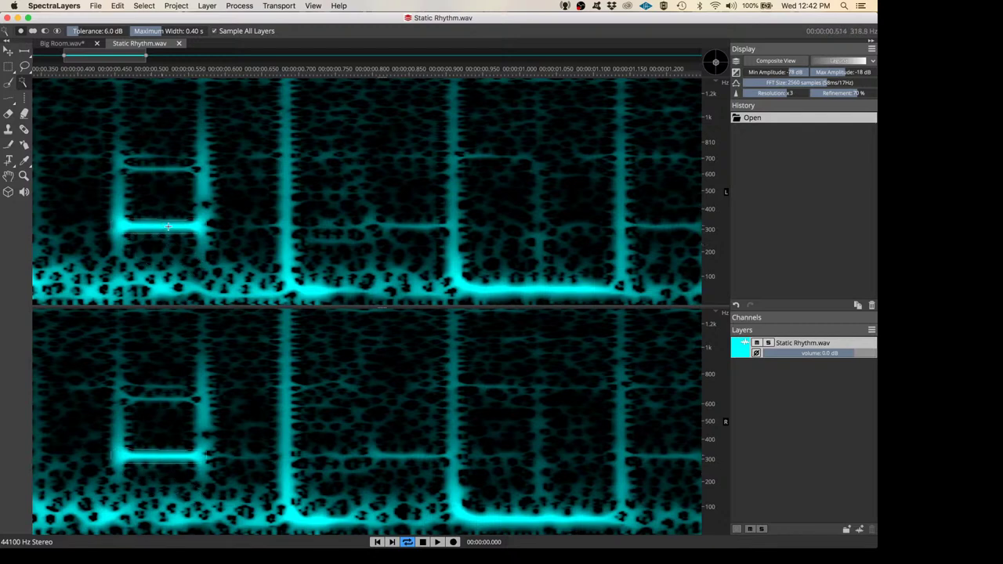
{"action": "left_click", "coordinate": [119, 186]}
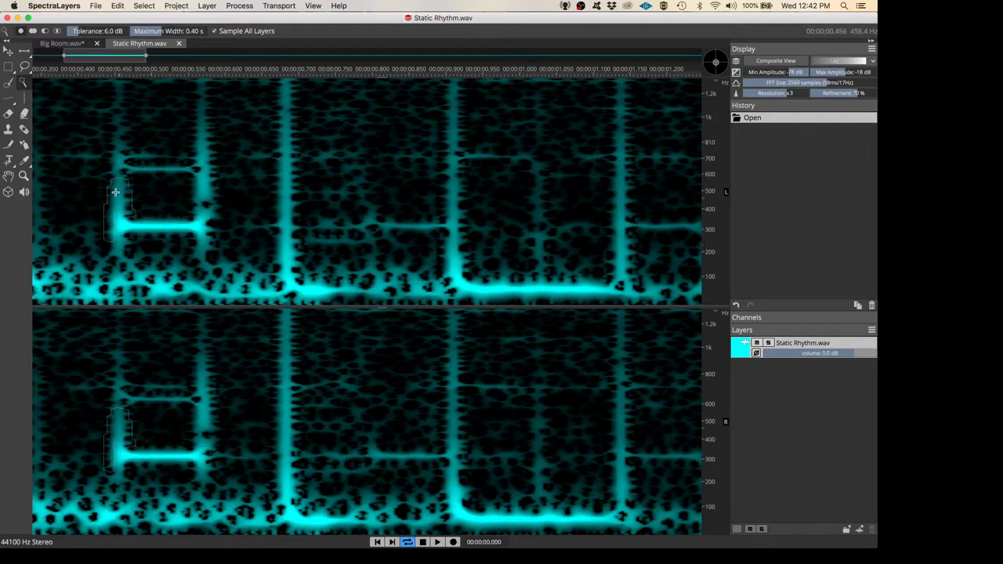
{"action": "left_click", "coordinate": [130, 166]}
{"action": "left_click", "coordinate": [164, 166]}
{"action": "left_click", "coordinate": [176, 169]}
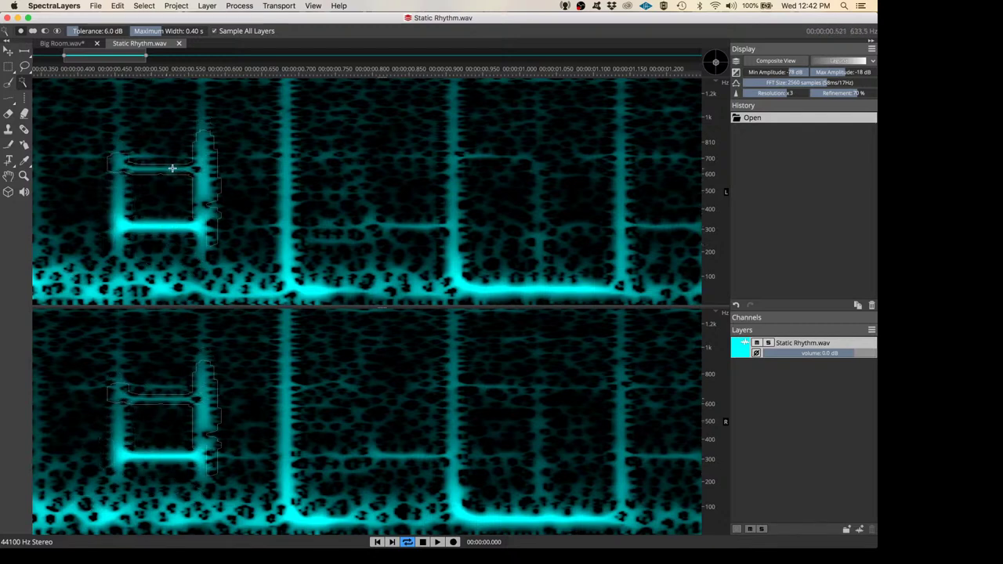
{"action": "left_click", "coordinate": [138, 166]}
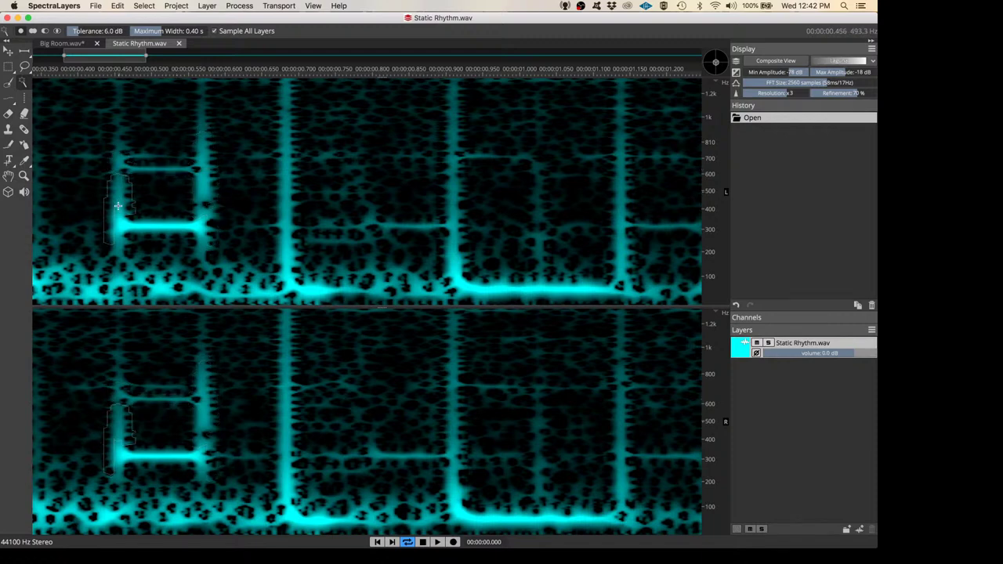
{"action": "left_click", "coordinate": [119, 216]}
{"action": "left_click", "coordinate": [163, 217]}
{"action": "left_click", "coordinate": [179, 224]}
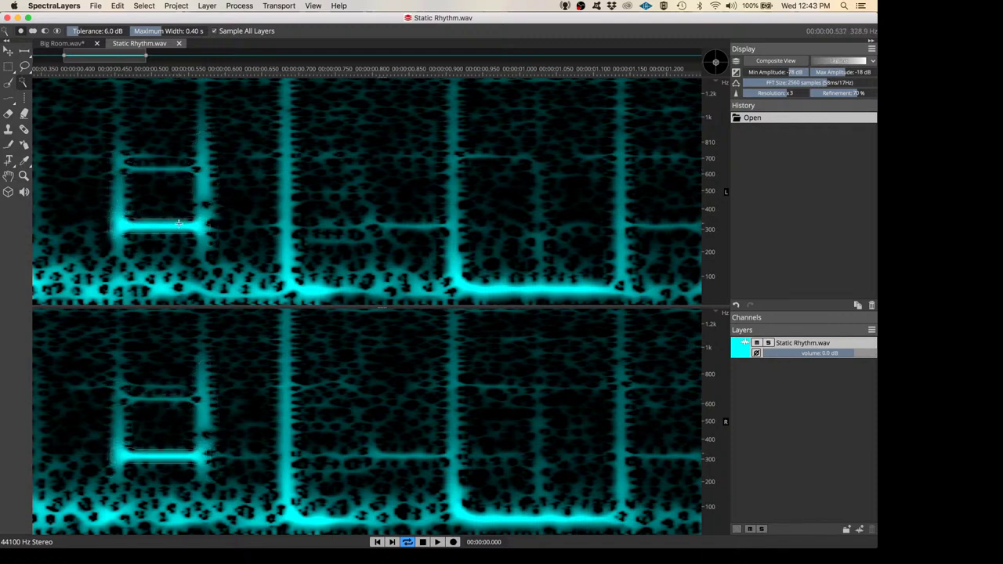
{"action": "left_click", "coordinate": [134, 227]}
{"action": "left_click", "coordinate": [117, 206]}
{"action": "mouse_move", "coordinate": [115, 176]}
{"action": "left_mouse_down"}
{"action": "mouse_move", "coordinate": [199, 172]}
{"action": "mouse_move", "coordinate": [207, 248]}
{"action": "left_mouse_up"}
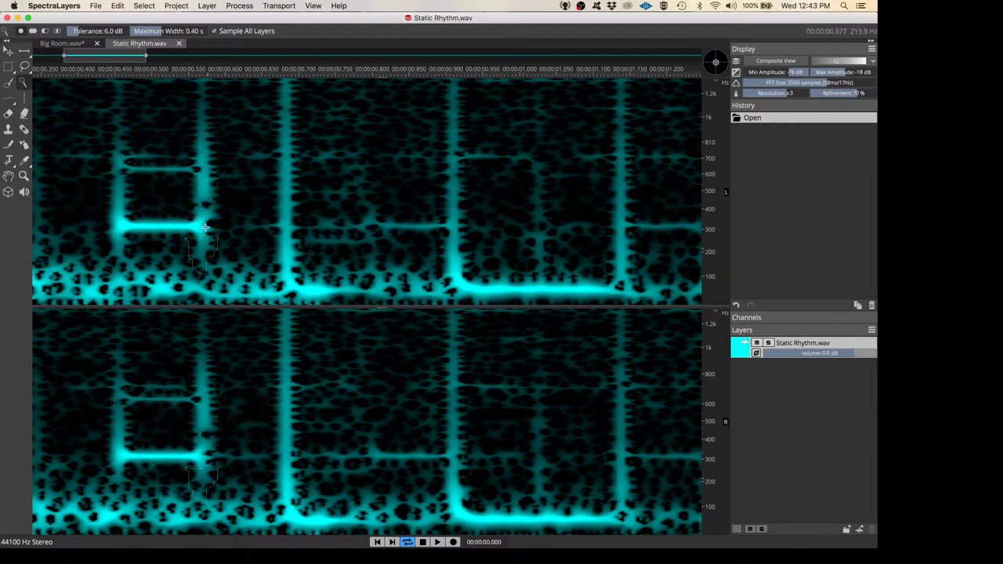
{"action": "left_click", "coordinate": [166, 227]}
{"action": "left_click", "coordinate": [224, 234]}
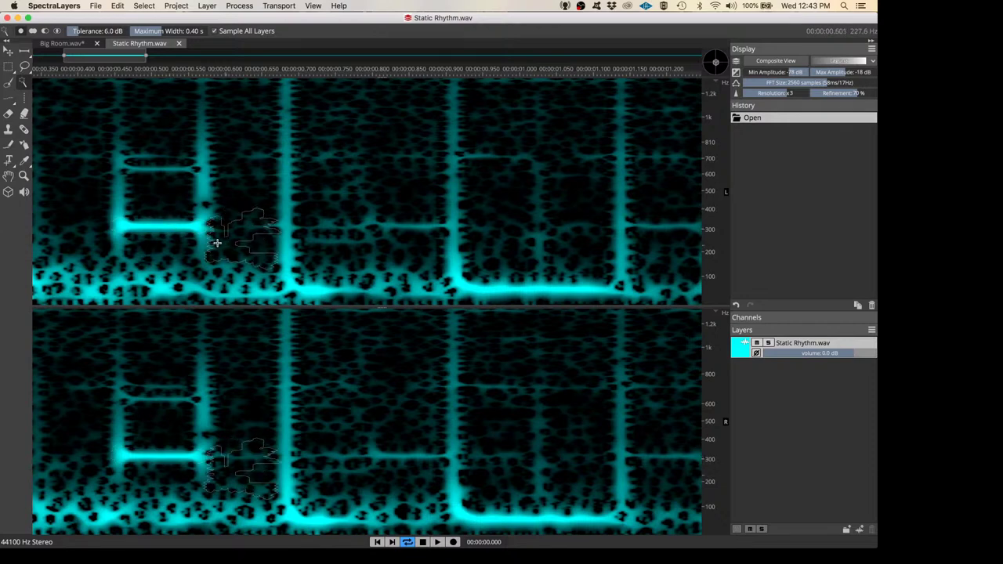
{"action": "left_click", "coordinate": [197, 231]}
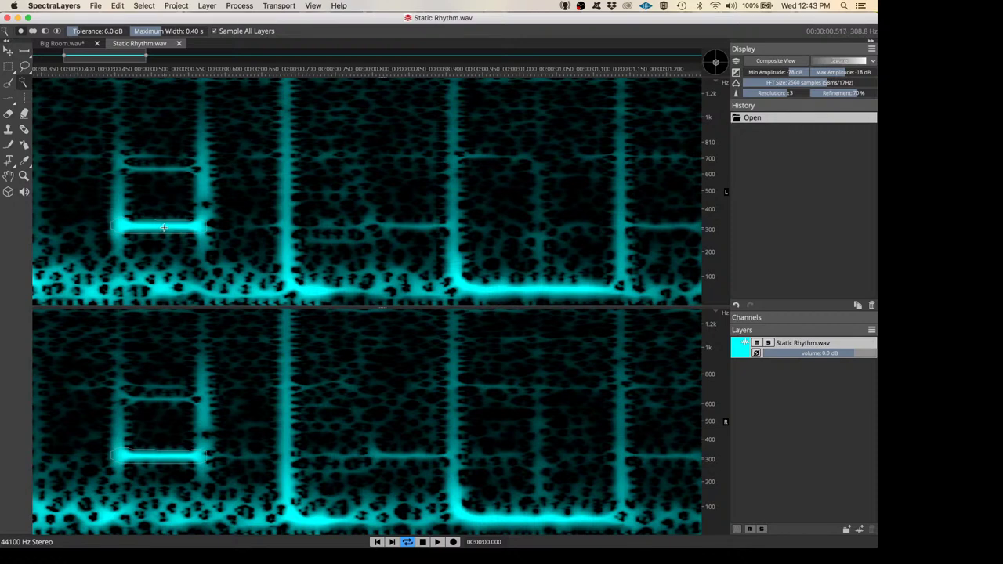
Select the sound's bright bar near 300 Hz with the Magic Wand and add its side edges and upper bar to the selection
{"action": "left_click", "coordinate": [163, 228]}
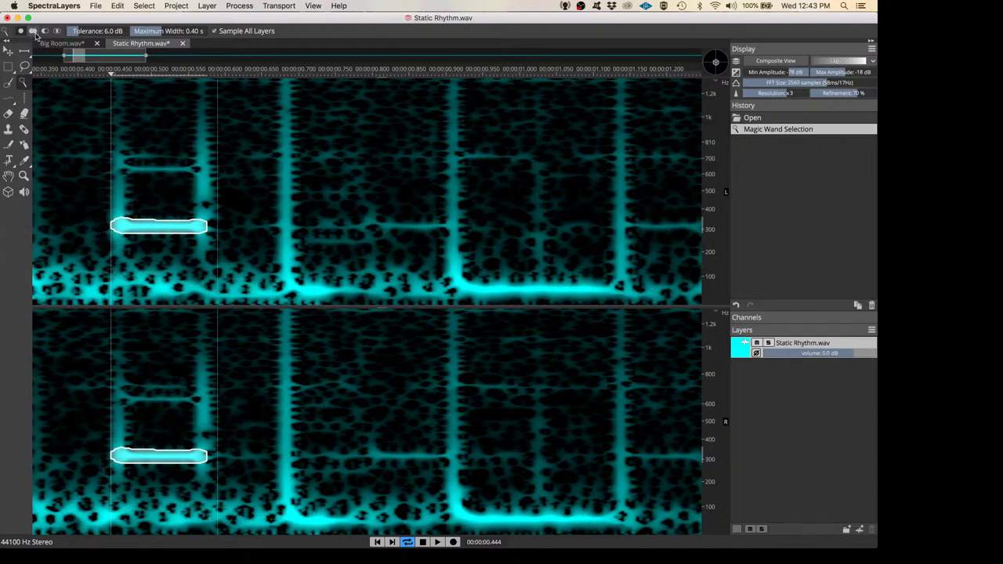
{"action": "left_click", "coordinate": [33, 33]}
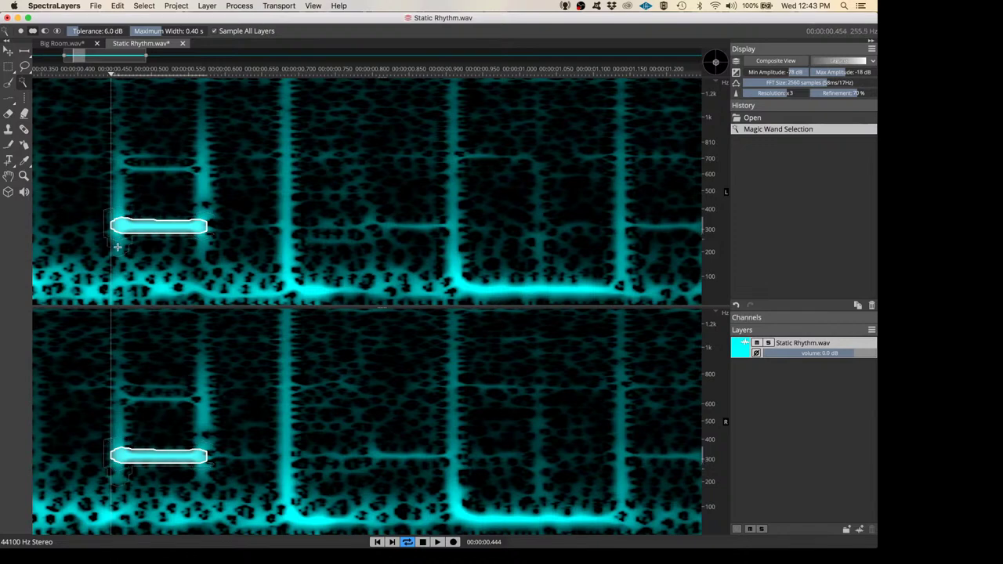
{"action": "left_click", "coordinate": [116, 205]}
{"action": "left_click", "coordinate": [201, 148]}
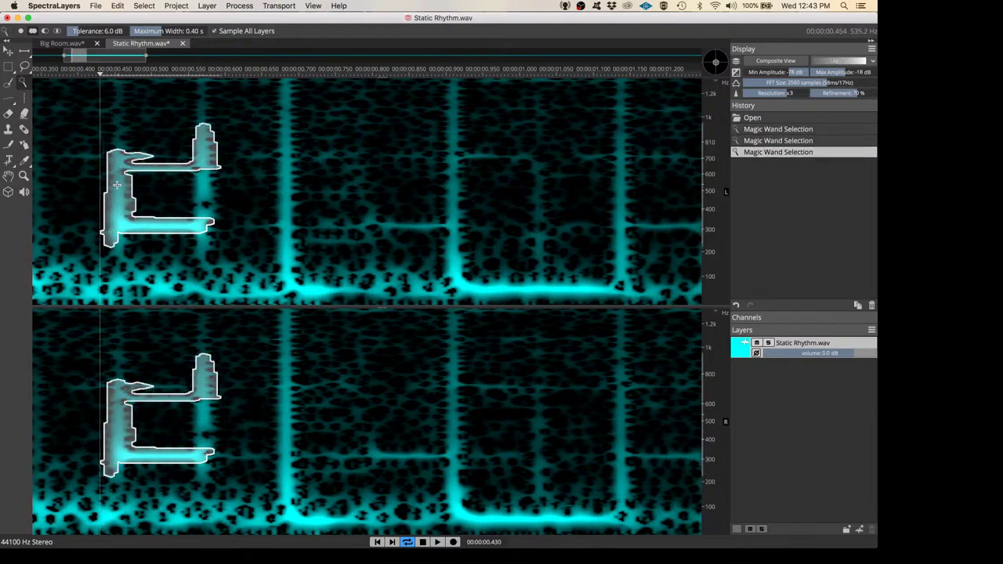
{"action": "left_click", "coordinate": [203, 189]}
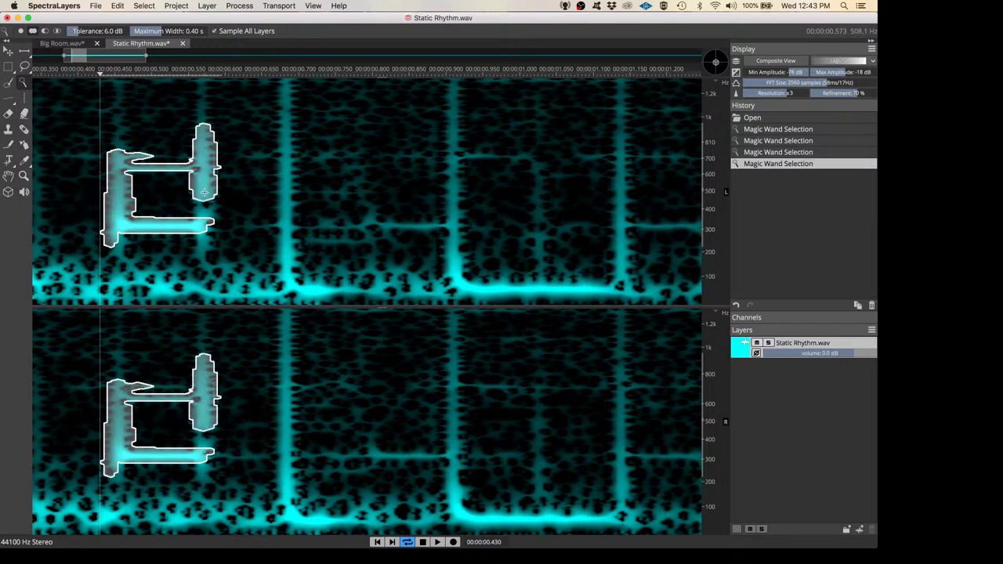
{"action": "left_click", "coordinate": [207, 209]}
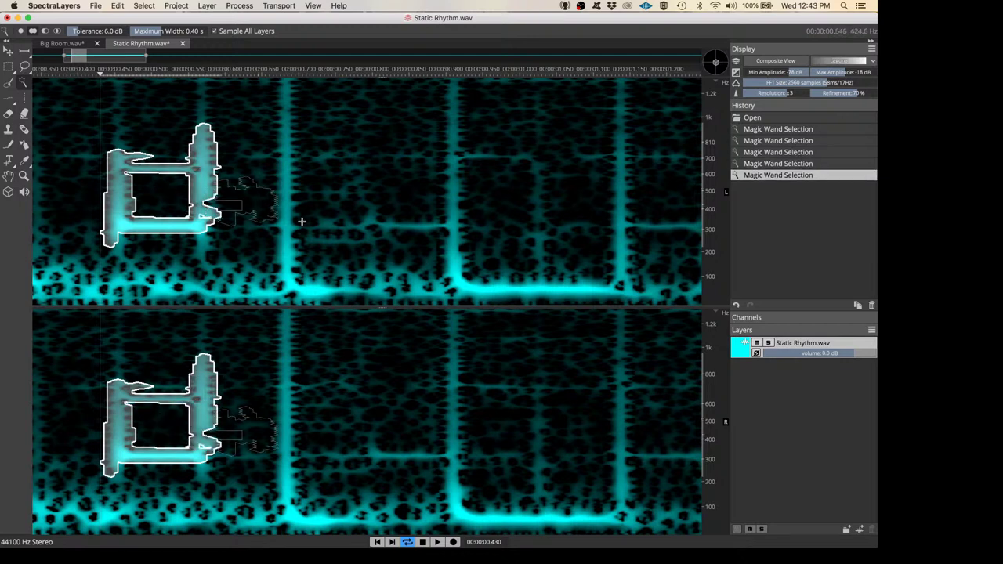
Add the box-shaped sound's second occurrence, near 2.3 s, to the Magic Wand selection, including its bright bar, side edges and upper bar
{"action": "scroll", "coordinate": [346, 224], "scroll_direction": "down", "scroll_amount": 2}
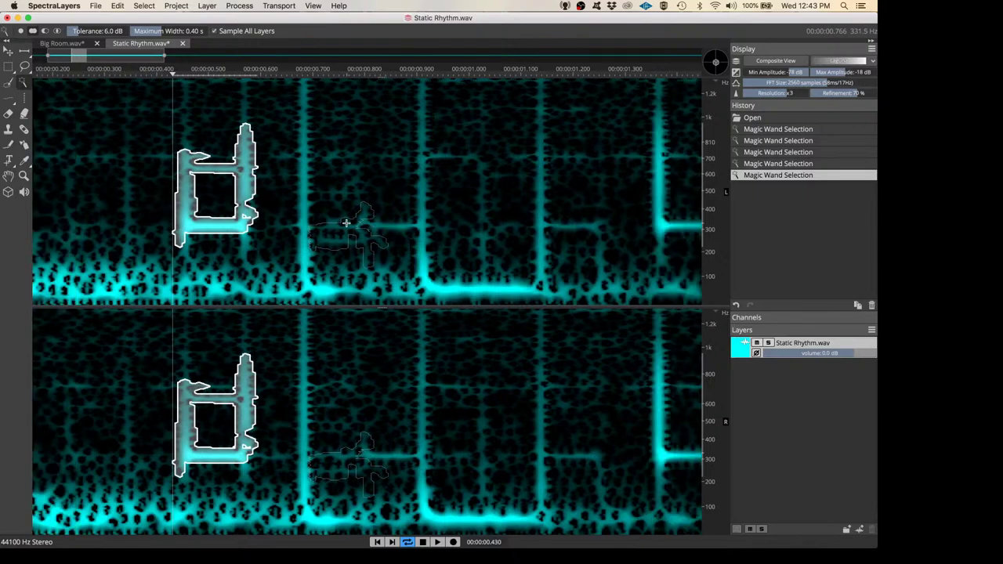
{"action": "scroll", "coordinate": [346, 223], "scroll_direction": "down", "scroll_amount": 5}
{"action": "scroll", "coordinate": [346, 223], "scroll_direction": "down", "scroll_amount": 2}
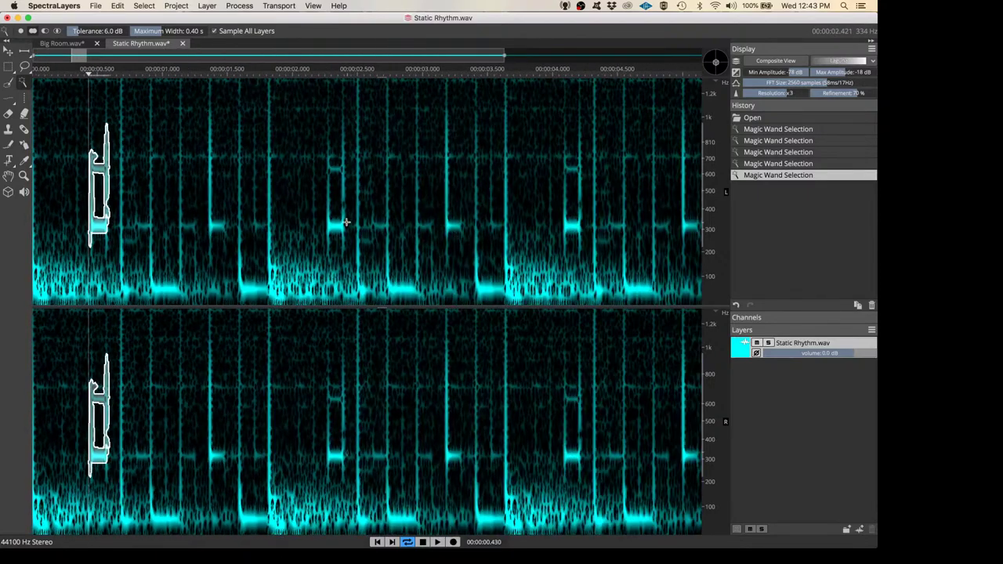
{"action": "scroll", "coordinate": [711, 264], "scroll_direction": "down", "scroll_amount": 5}
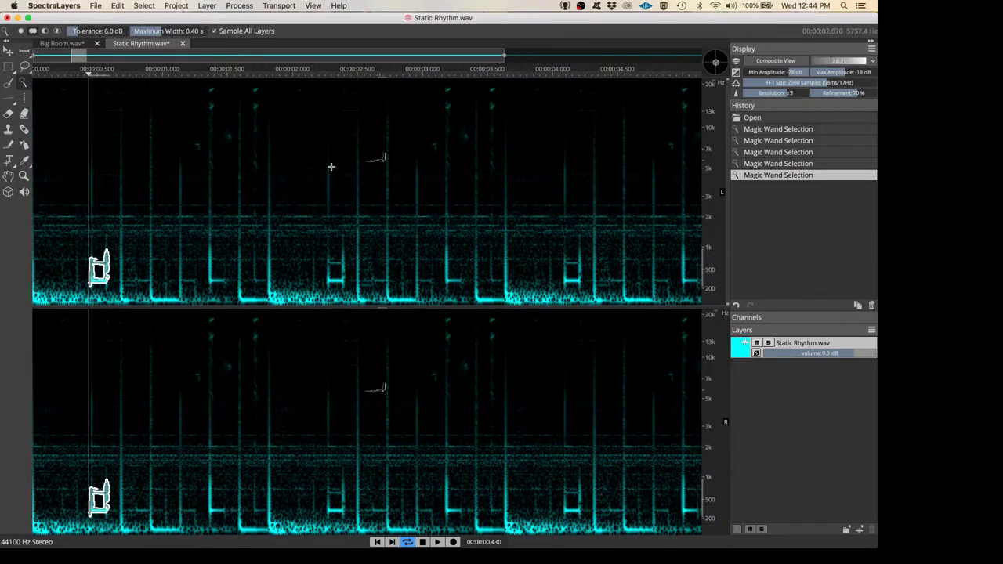
{"action": "key", "text": "space"}
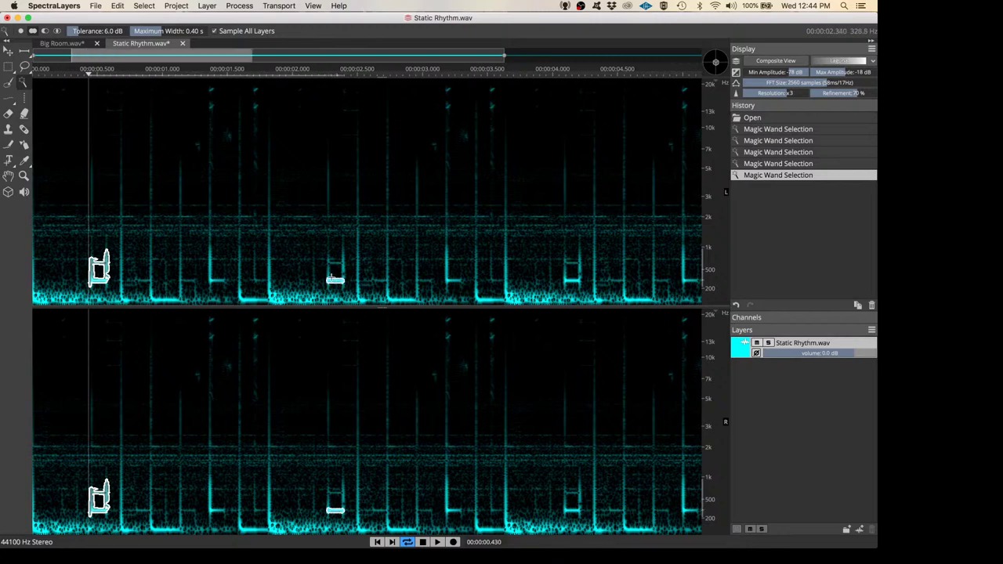
{"action": "left_click", "coordinate": [333, 276]}
{"action": "left_click", "coordinate": [332, 270]}
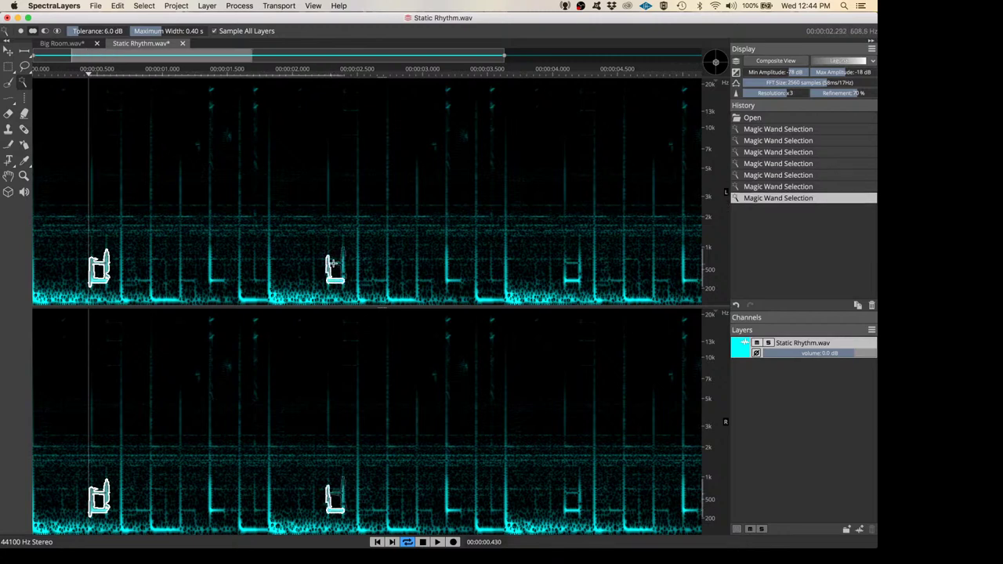
{"action": "left_click", "coordinate": [338, 264]}
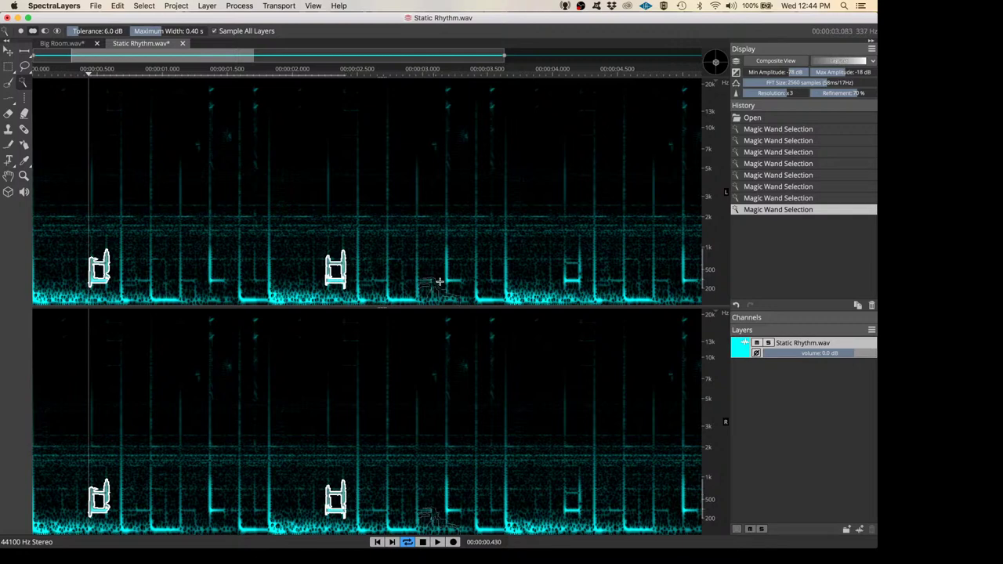
Extend the Magic Wand selection to the third occurrence of the sound, near 4.1 s, covering its bars and side edges
{"action": "key", "text": "super+minus"}
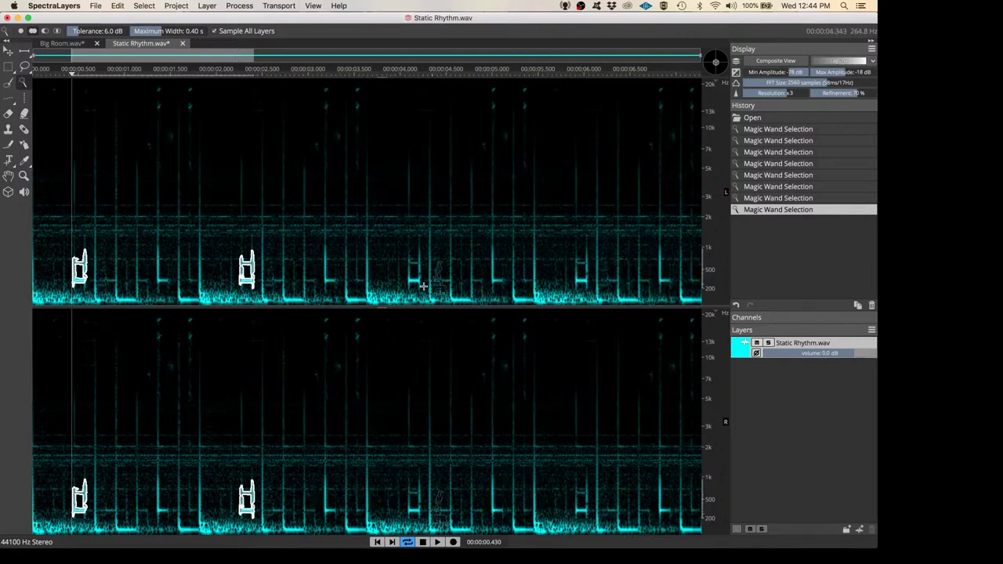
{"action": "left_click", "coordinate": [413, 280]}
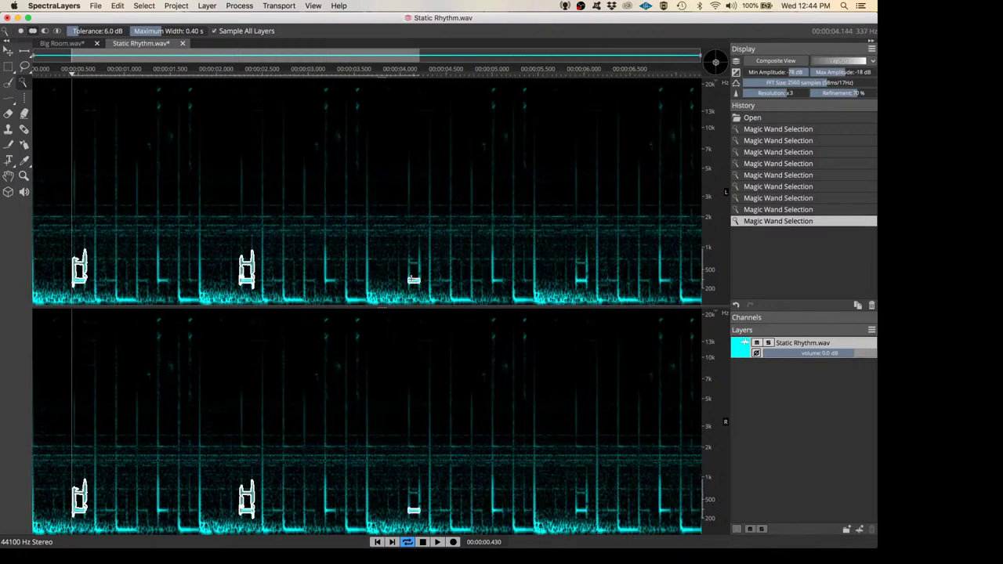
{"action": "left_click", "coordinate": [408, 268]}
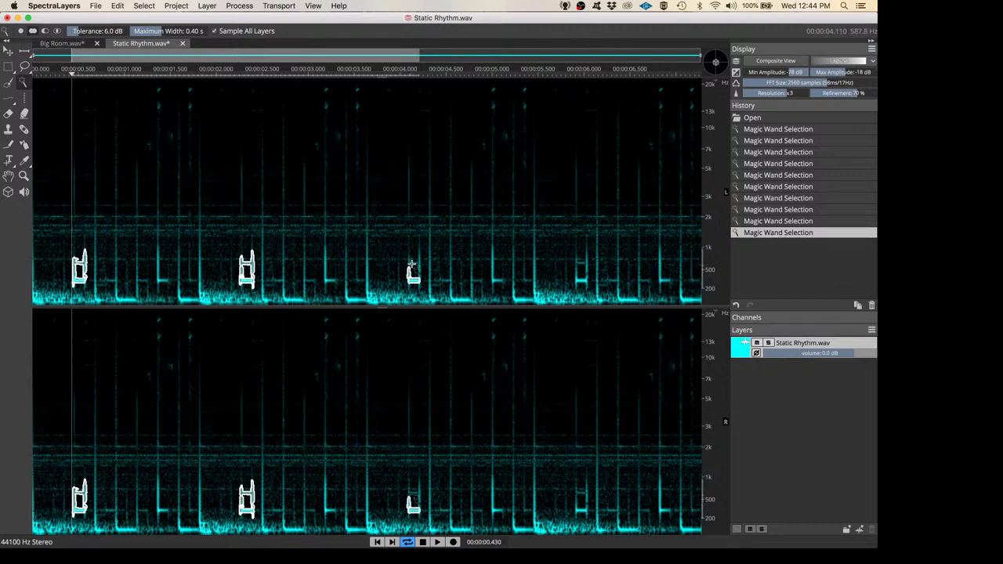
{"action": "left_click", "coordinate": [413, 263]}
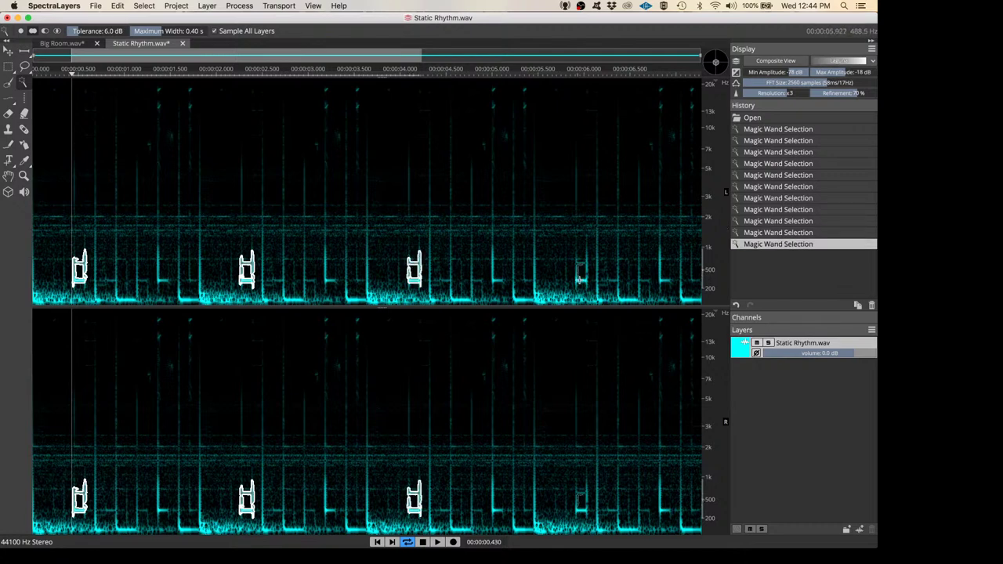
Include the fourth occurrence, near 5.9 s, in the Magic Wand selection, with its lower and upper bars and both side edges
{"action": "left_click", "coordinate": [577, 269]}
{"action": "left_click", "coordinate": [577, 268]}
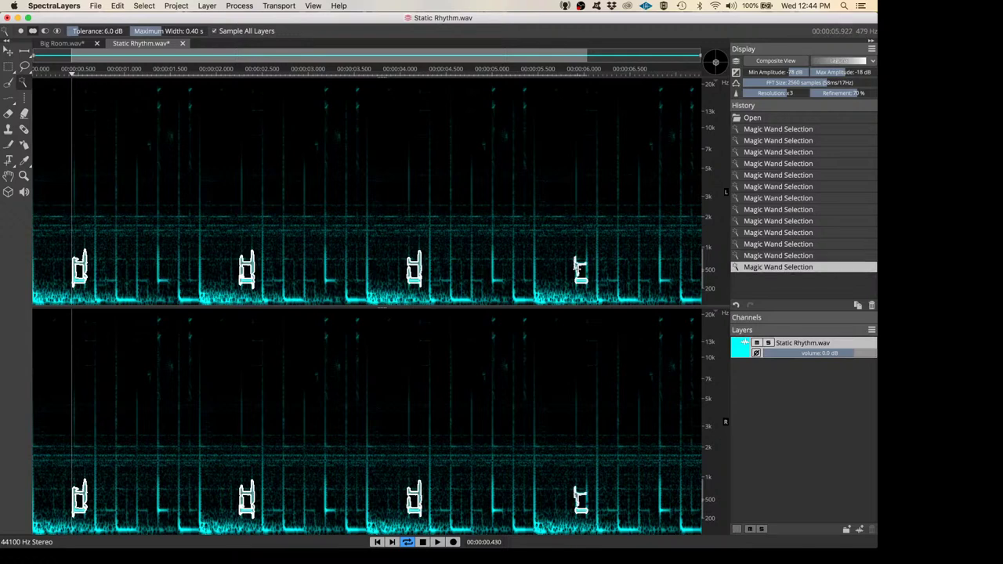
{"action": "left_click", "coordinate": [577, 271]}
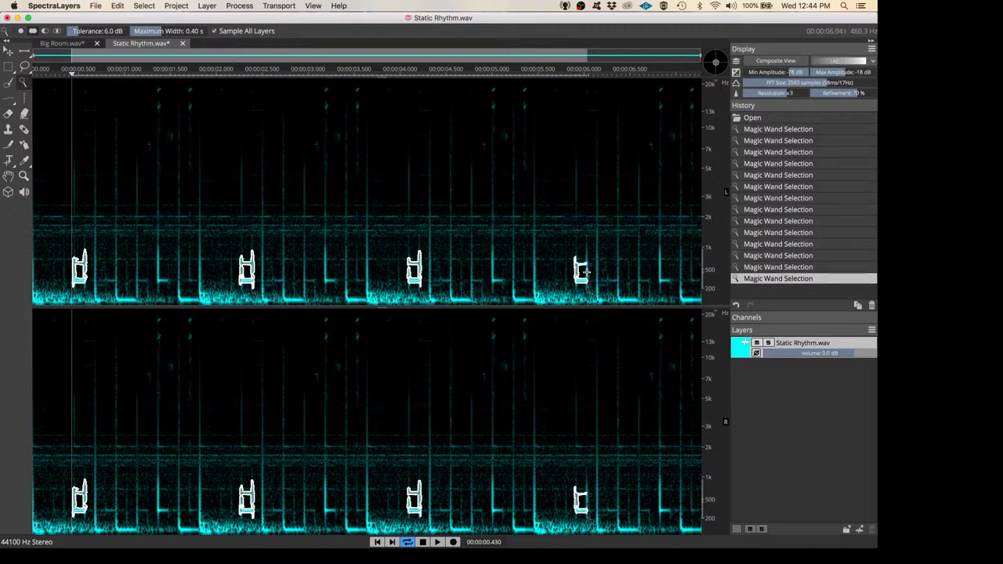
{"action": "left_click", "coordinate": [588, 271]}
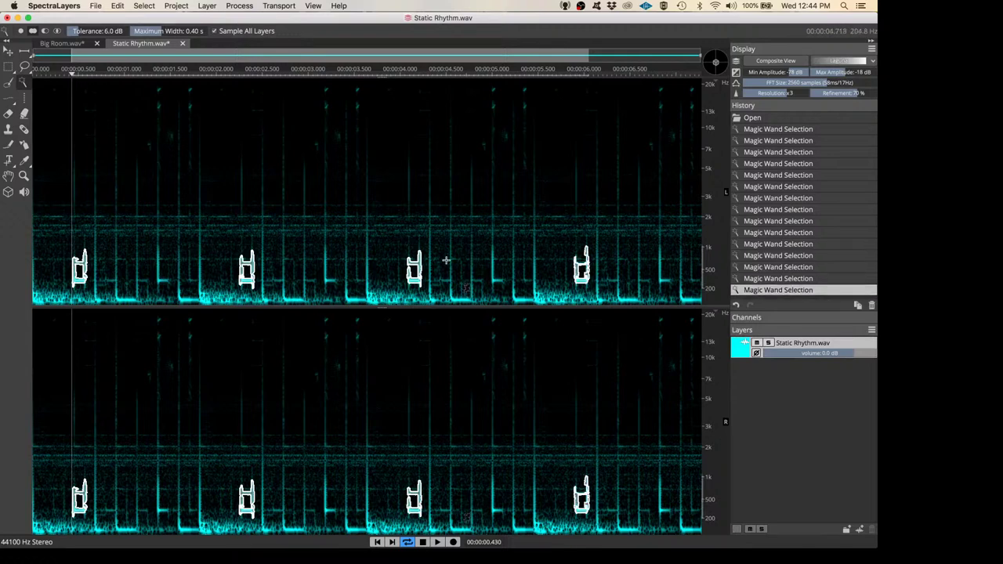
Play back the four selected occurrences of the sound to check them by ear
{"action": "key", "text": "space"}
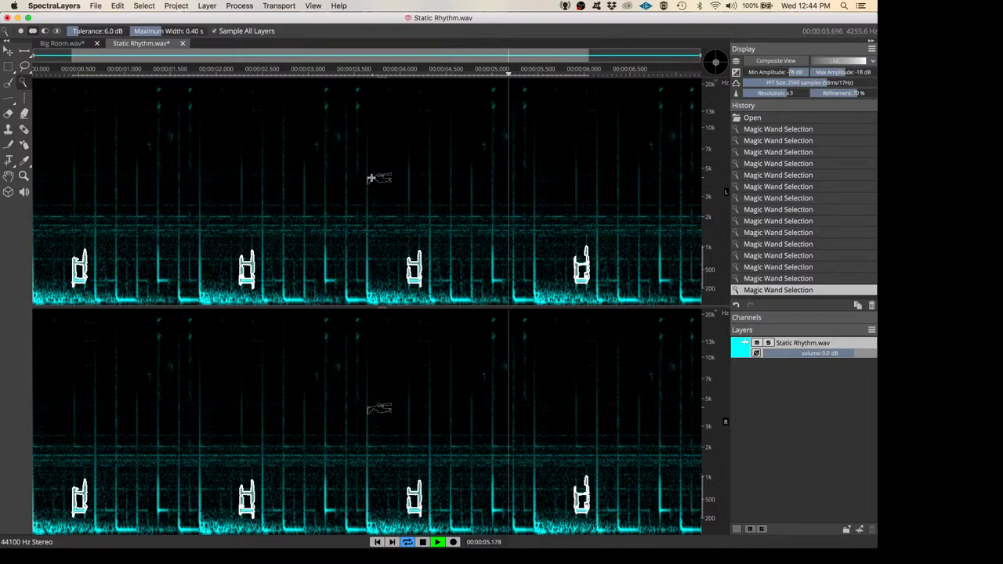
{"action": "key", "text": "space"}
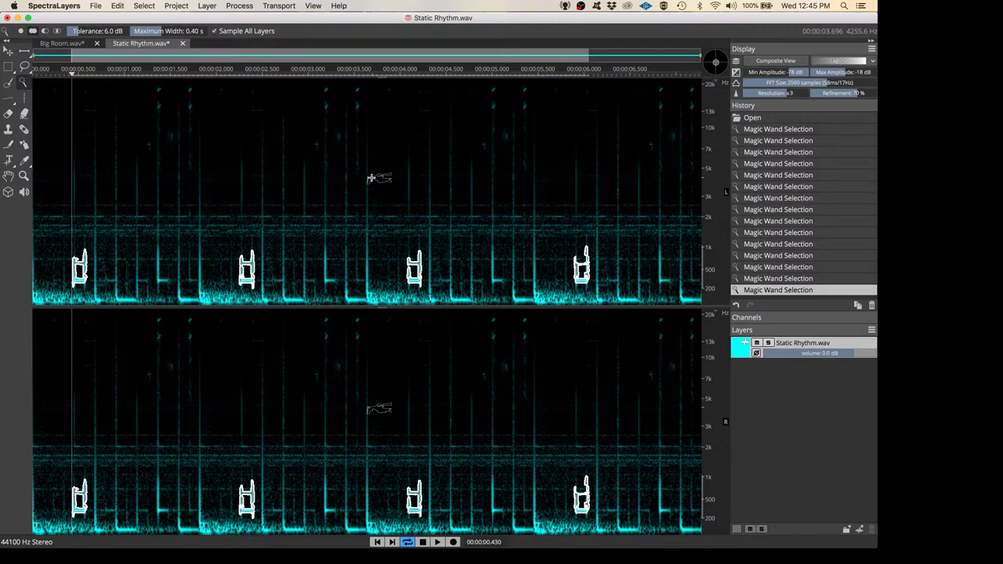
{"action": "key", "text": "space"}
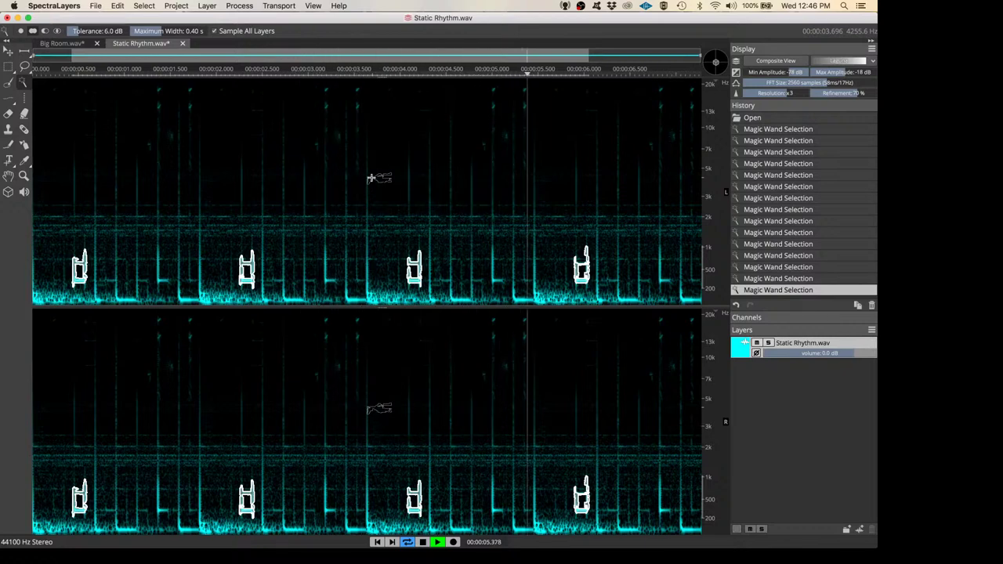
{"action": "key", "text": "space"}
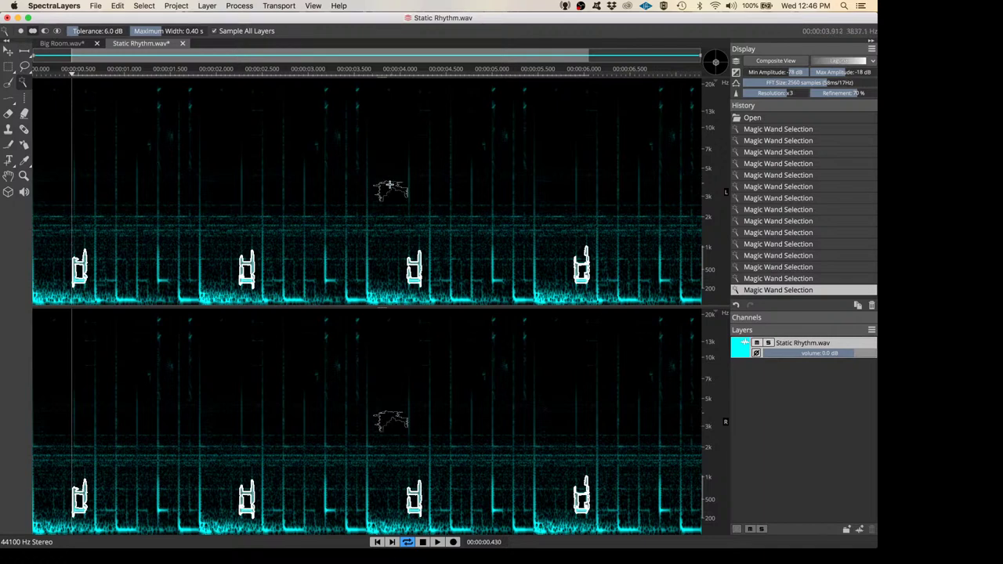
Cut the selected sounds to a new layer and solo that layer
{"action": "left_click_drag", "start_coordinate": [320, 135], "coordinate": [280, 129]}
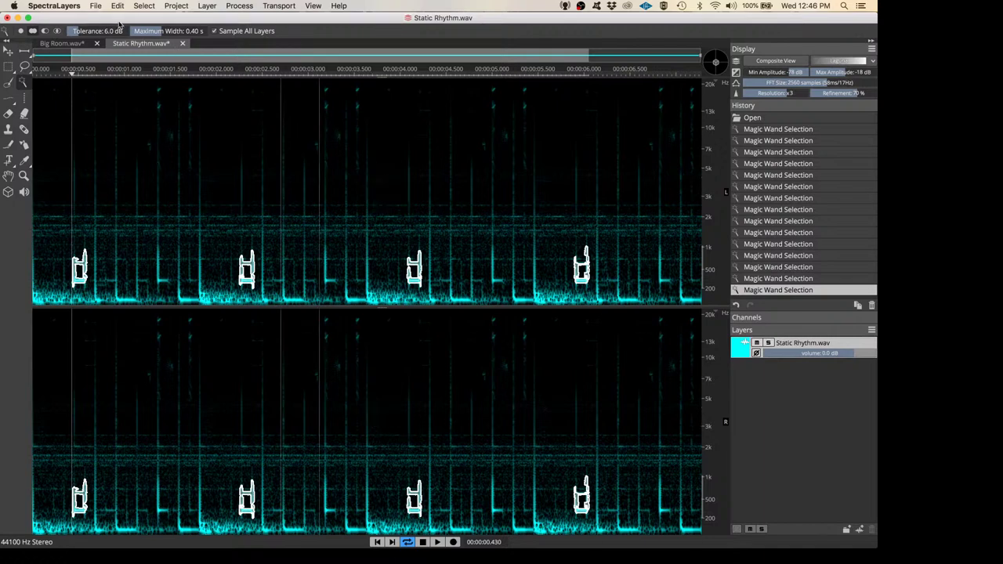
{"action": "left_click", "coordinate": [119, 6]}
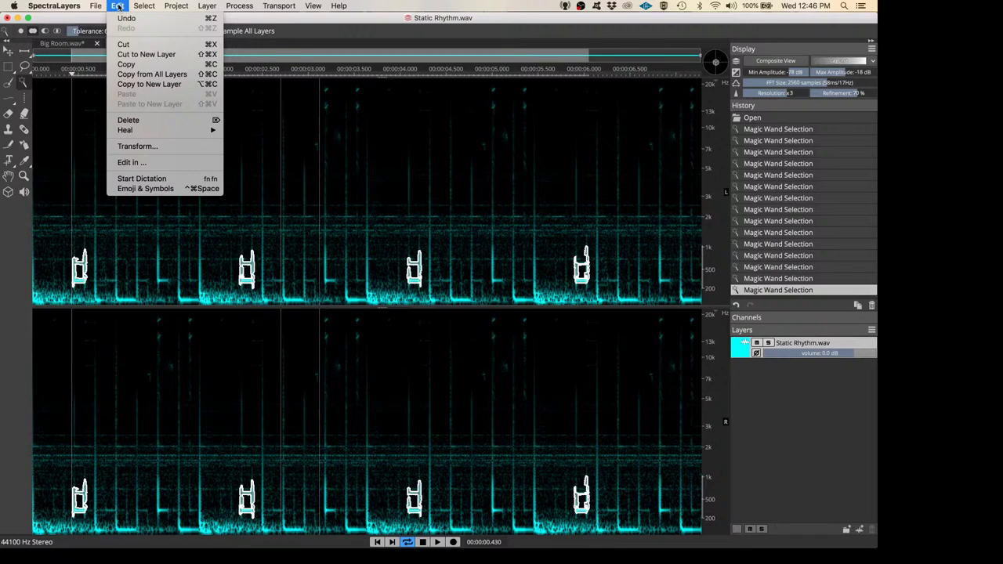
{"action": "left_click", "coordinate": [132, 54]}
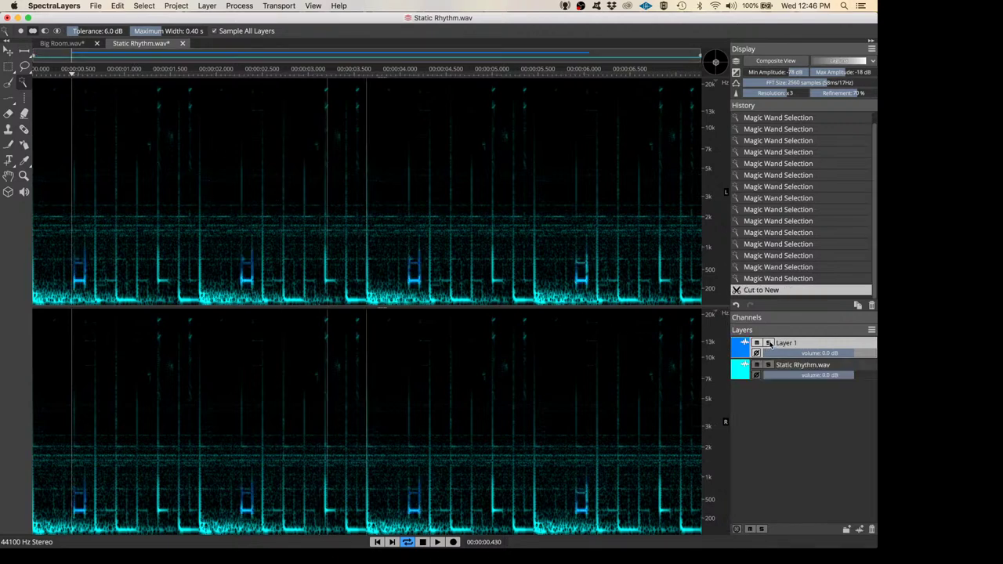
{"action": "left_click", "coordinate": [769, 344]}
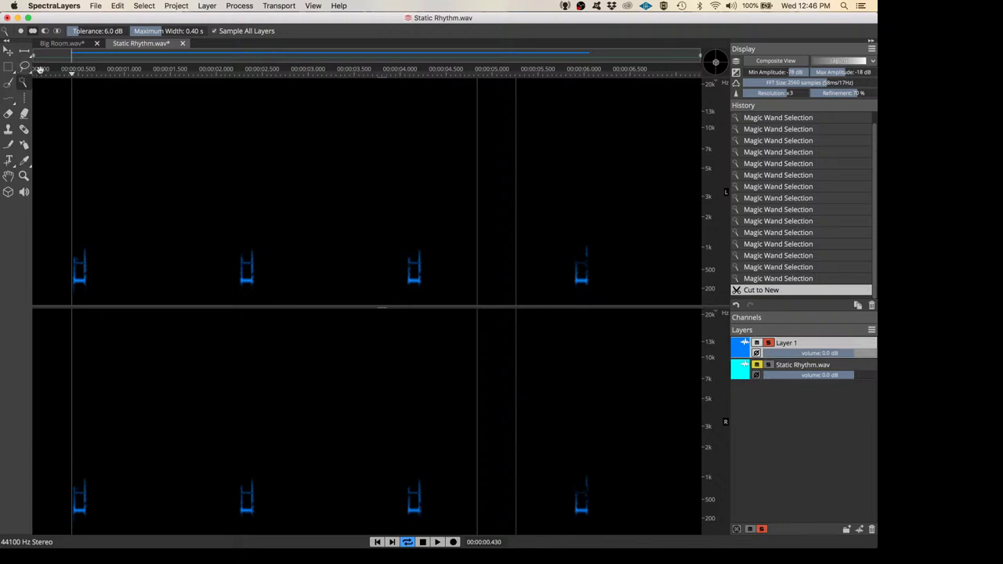
Move the playback start to about 0.1 s and listen to the soloed Layer 1
{"action": "left_click", "coordinate": [72, 74]}
{"action": "left_click_drag", "start_coordinate": [72, 74], "coordinate": [41, 75]}
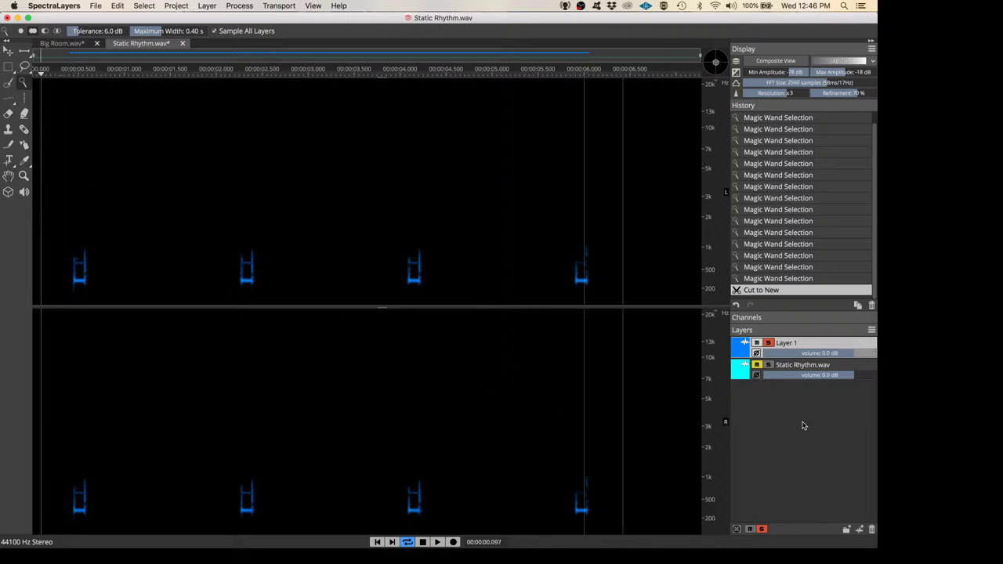
{"action": "key", "text": "space"}
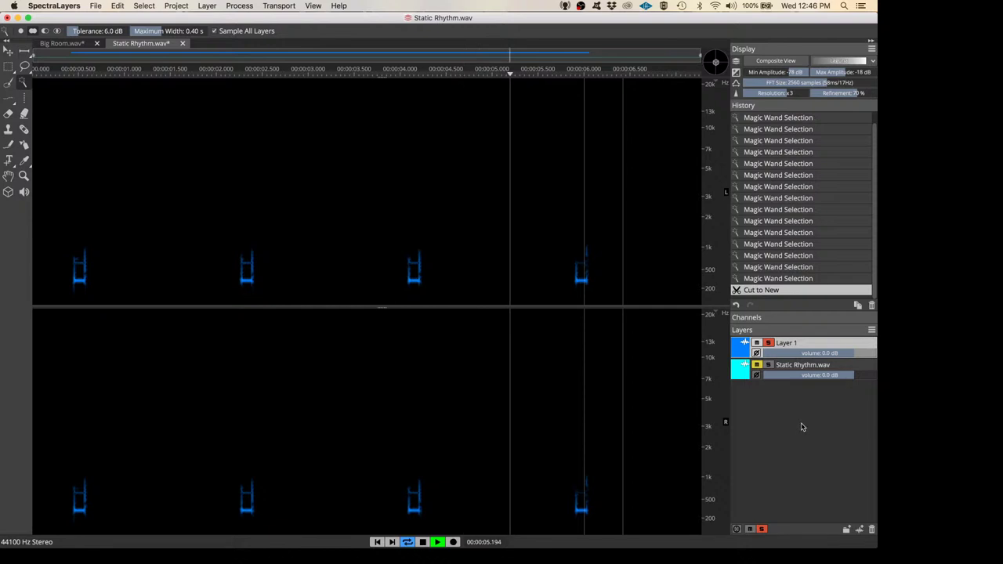
{"action": "key", "text": "space"}
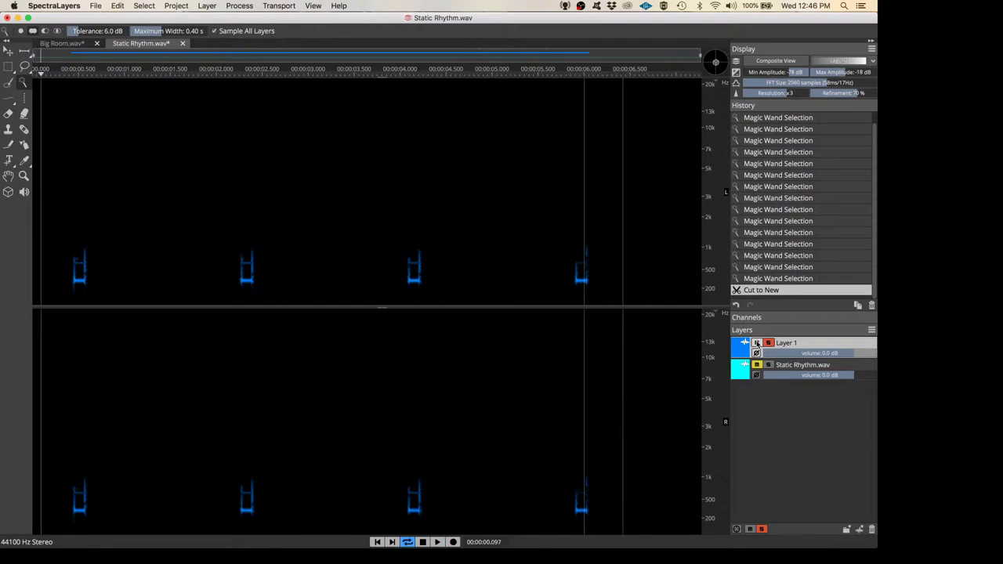
Compare Layer 1 and Static Rhythm.wav by toggling their mute and solo states, ending with both layers unmuted and unsoloed
{"action": "left_click", "coordinate": [757, 345]}
{"action": "left_click", "coordinate": [770, 366]}
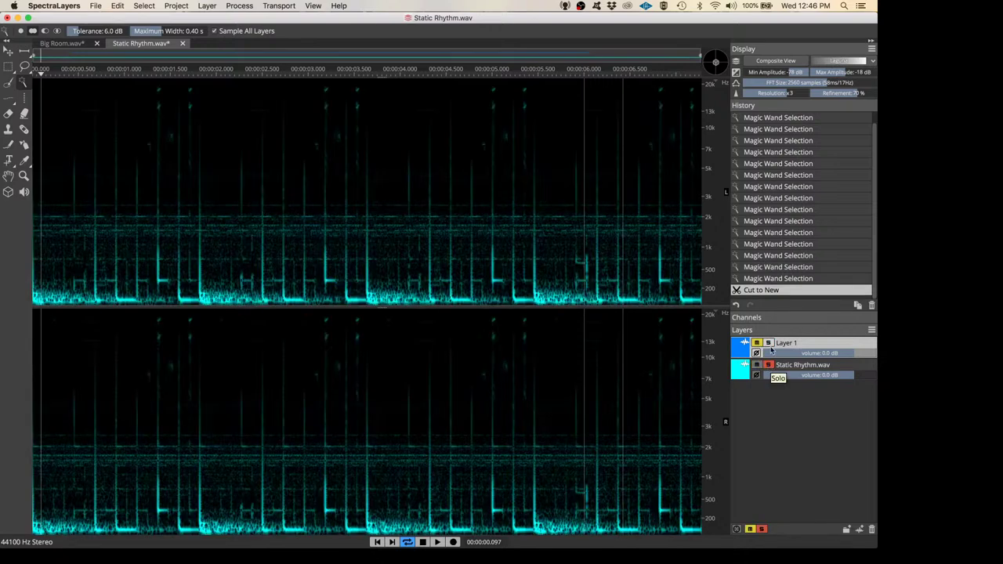
{"action": "left_click", "coordinate": [769, 343]}
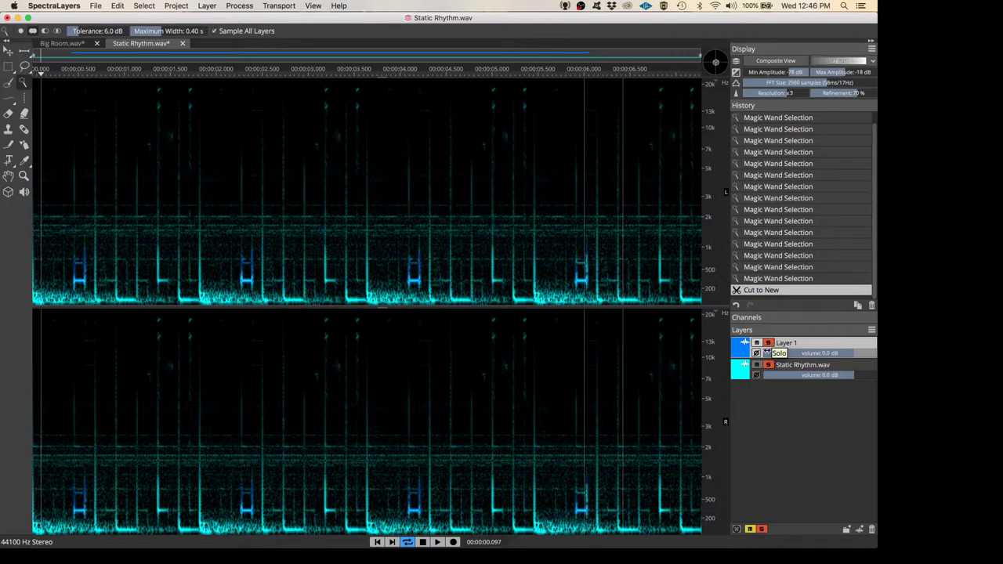
{"action": "left_click", "coordinate": [768, 366]}
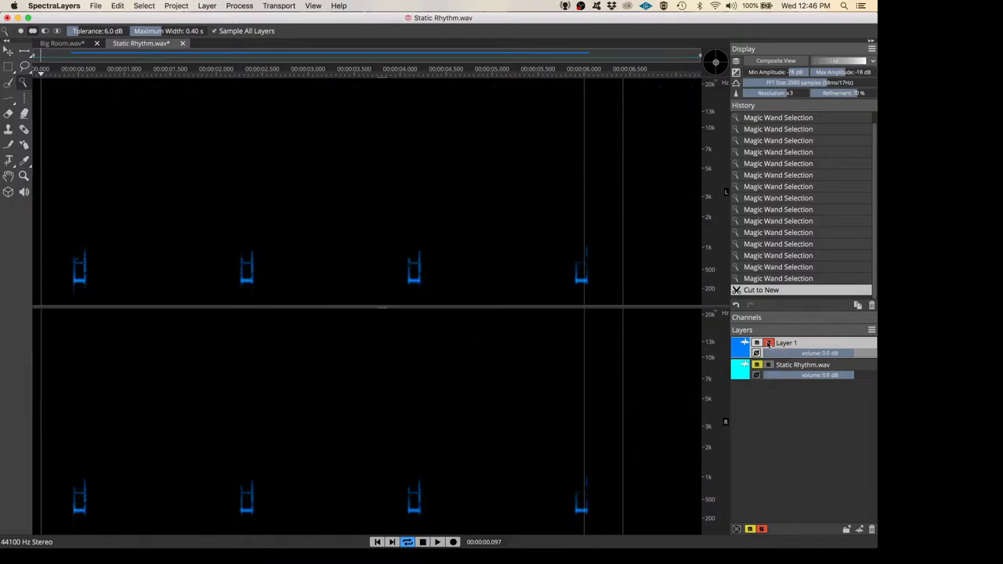
{"action": "left_click", "coordinate": [769, 343]}
{"action": "left_click", "coordinate": [757, 344]}
{"action": "left_click", "coordinate": [757, 344]}
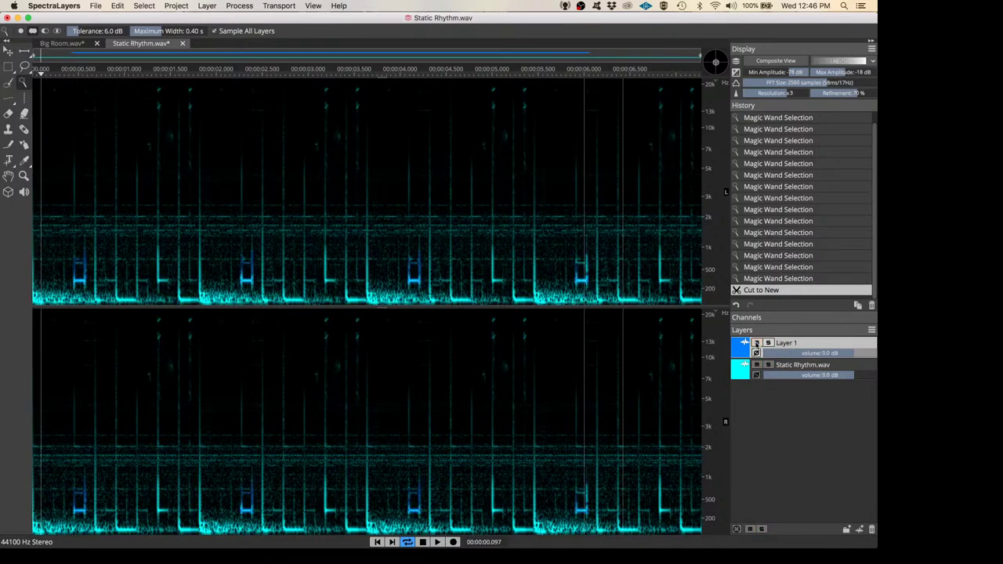
Audition the rhythm with Layer 1 muted and Layer 1 on its own, then switch the solo to Static Rhythm.wav
{"action": "left_click", "coordinate": [757, 343]}
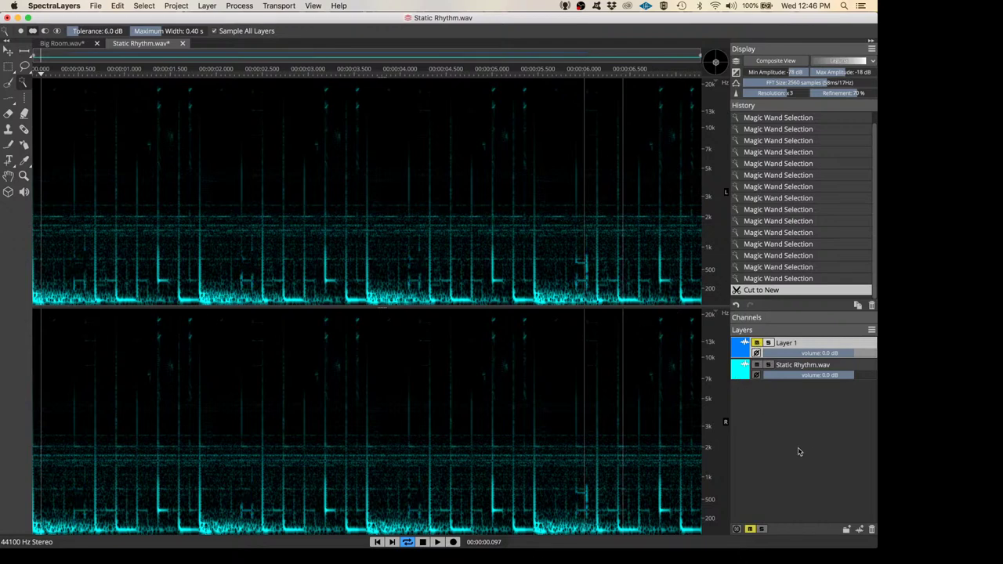
{"action": "key", "text": "space"}
{"action": "left_click", "coordinate": [769, 343]}
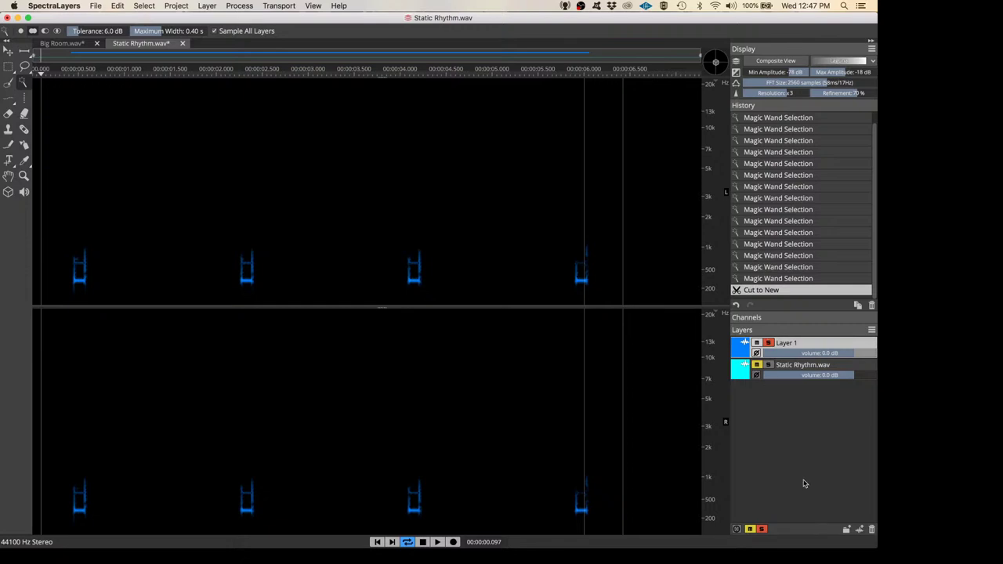
{"action": "key", "text": "space"}
{"action": "left_click", "coordinate": [768, 344]}
{"action": "left_click", "coordinate": [769, 366]}
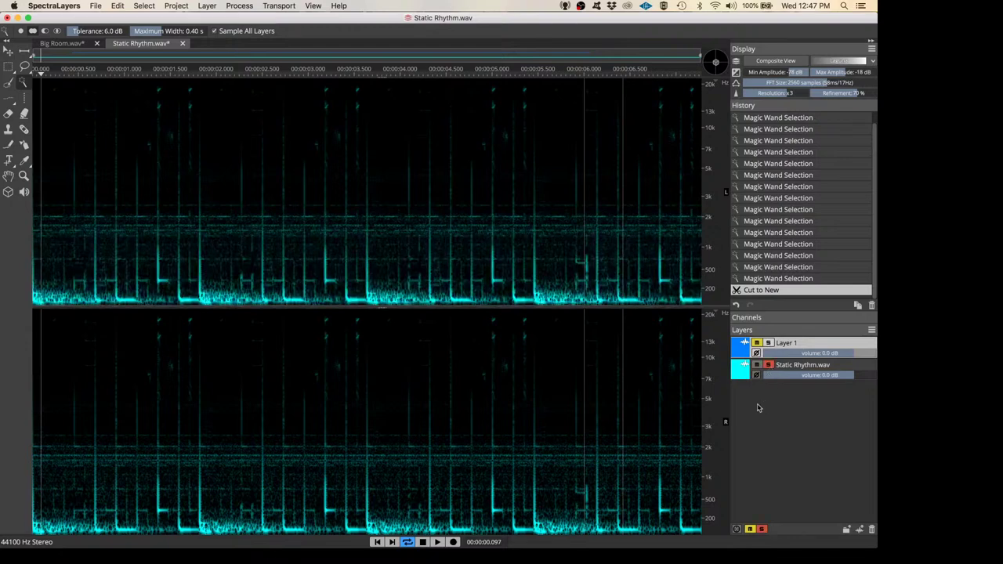
Color the Static Rhythm.wav layer yellow and Layer 1 red, and solo Layer 1 as well to show both together
{"action": "left_click", "coordinate": [742, 372]}
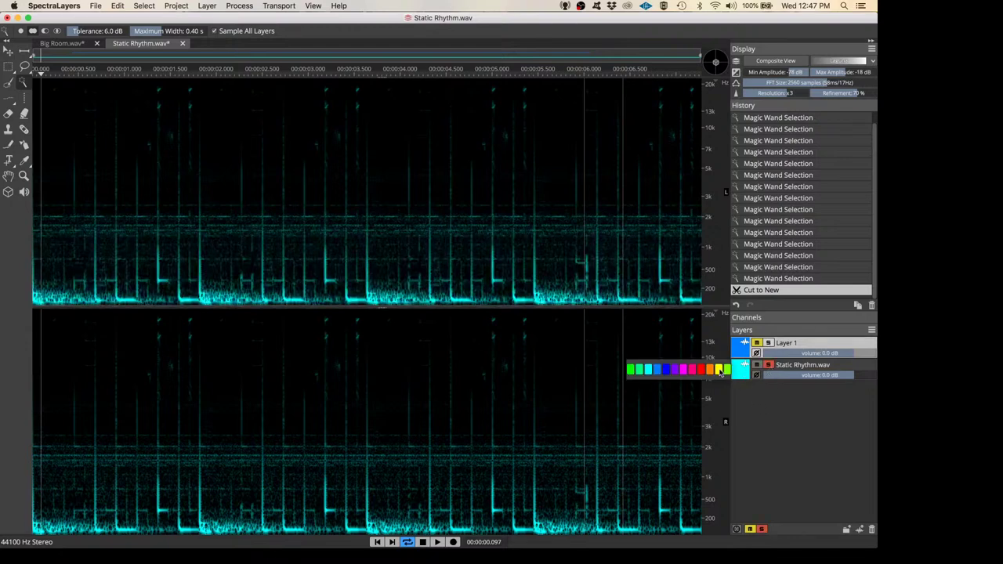
{"action": "left_click", "coordinate": [718, 368]}
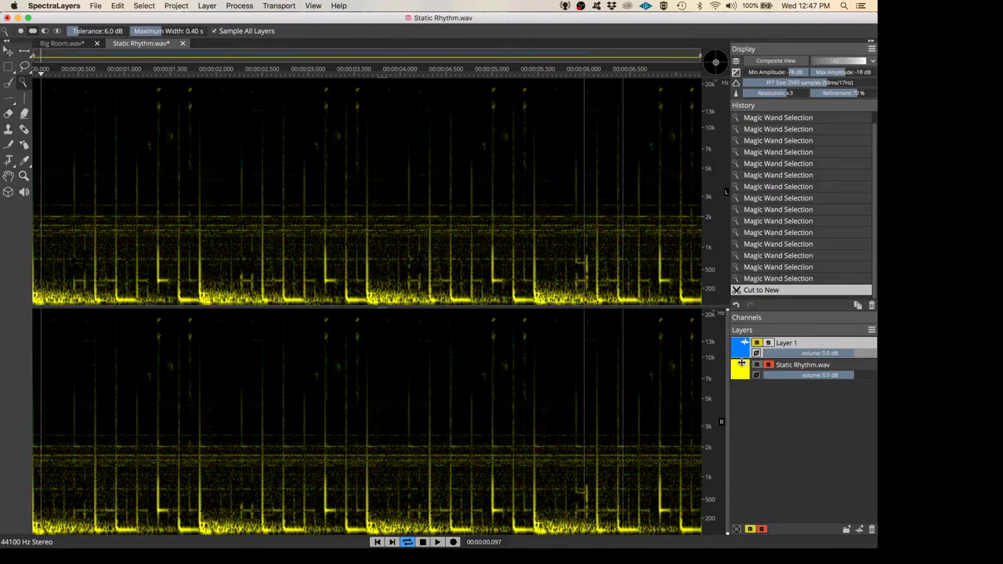
{"action": "left_click", "coordinate": [742, 347]}
{"action": "left_click", "coordinate": [700, 348]}
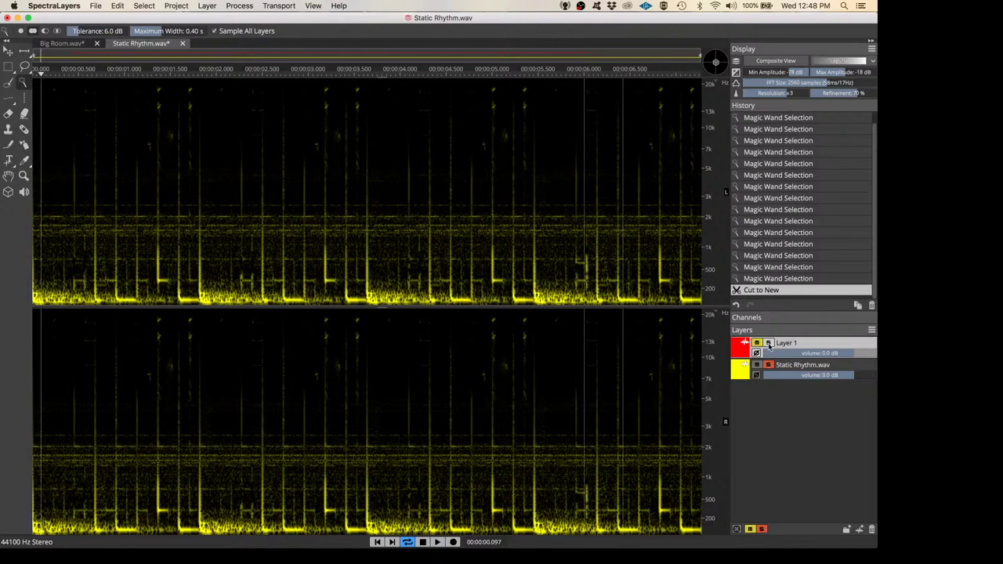
{"action": "left_click", "coordinate": [768, 343]}
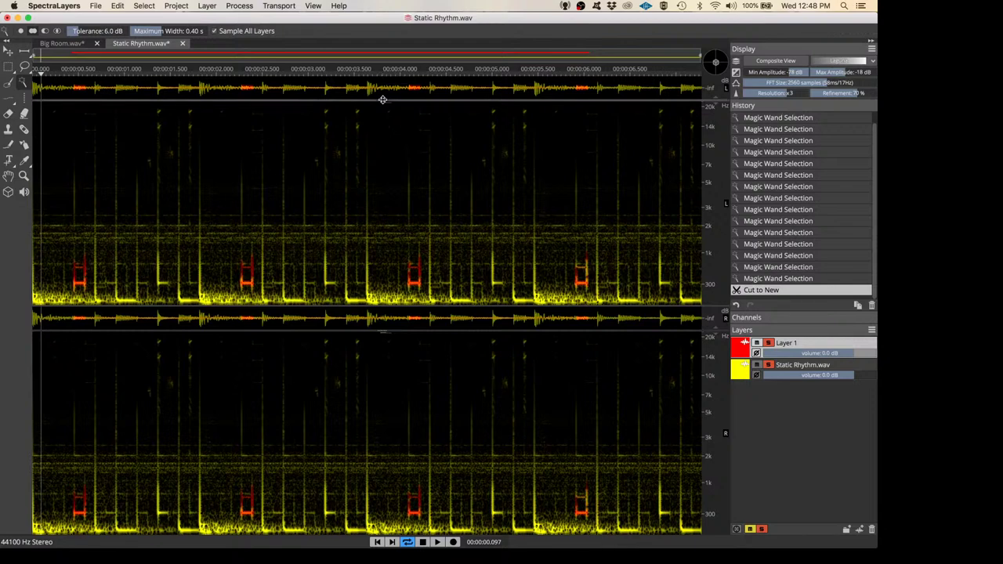
Enlarge the waveform display above both spectrograms and play the two soloed layers together
{"action": "left_click_drag", "start_coordinate": [380, 101], "coordinate": [381, 124]}
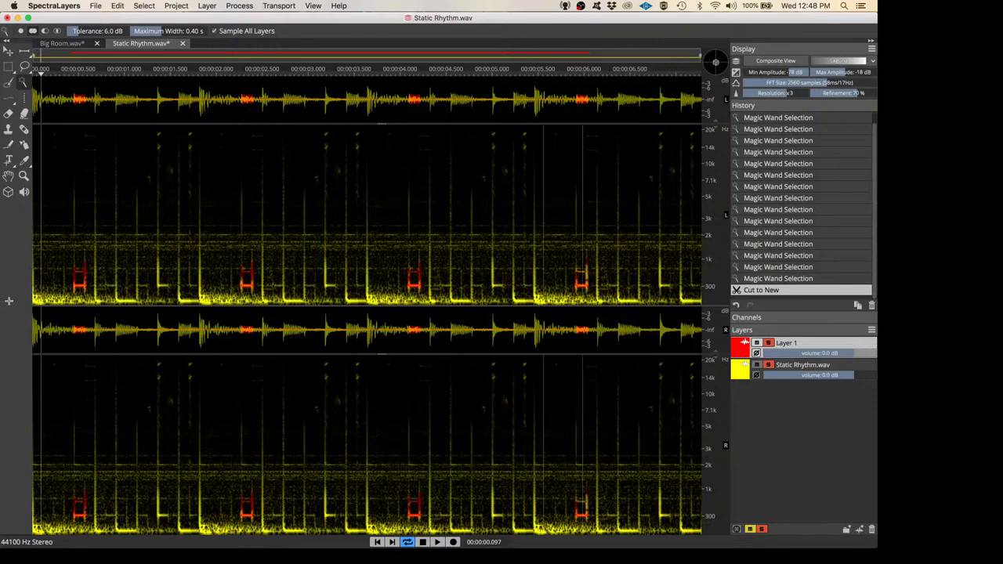
{"action": "key", "text": "space"}
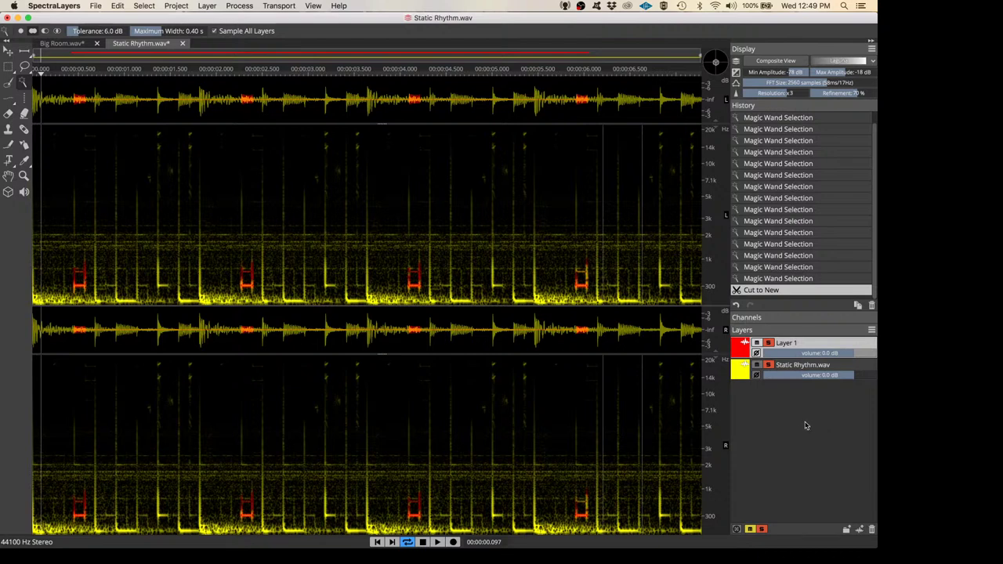
Mute Static Rhythm.wav without its solo and listen to soloed Layer 1 from about 0.15 s
{"action": "left_click", "coordinate": [770, 364]}
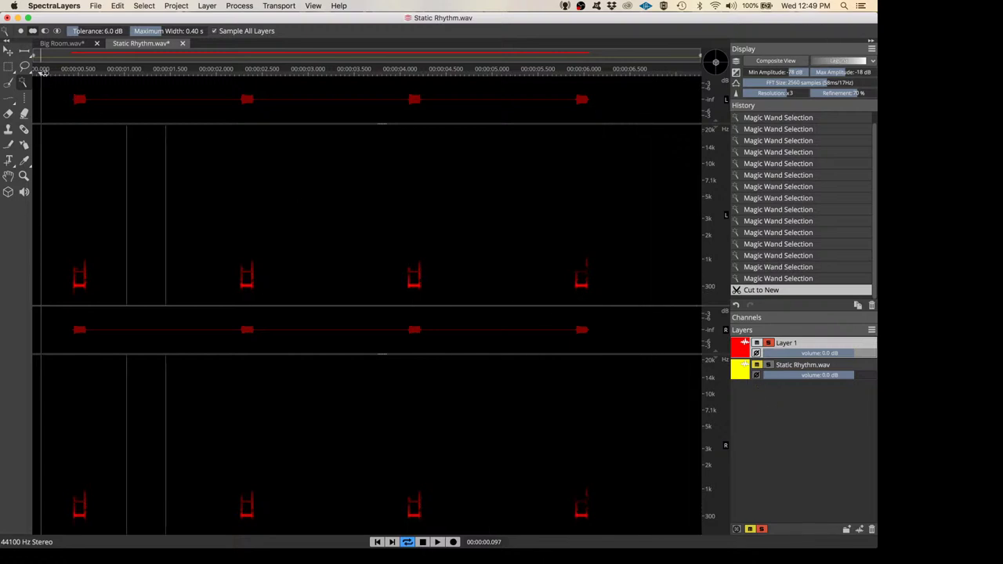
{"action": "left_click", "coordinate": [46, 73]}
{"action": "key", "text": "space"}
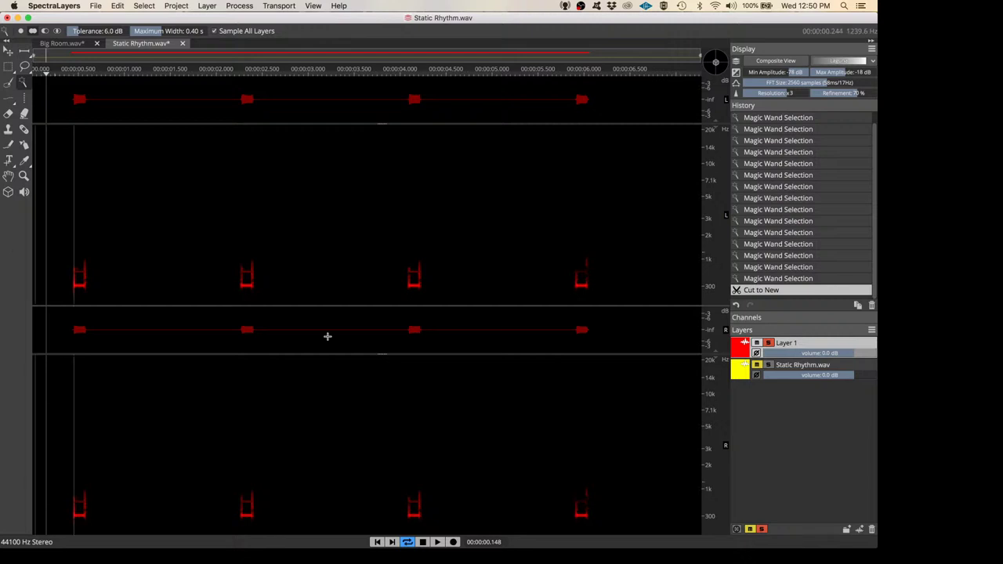
Compare Static Rhythm.wav with Layer 1 muted, ending with both layers unmuted and unsoloed
{"action": "left_click", "coordinate": [769, 343]}
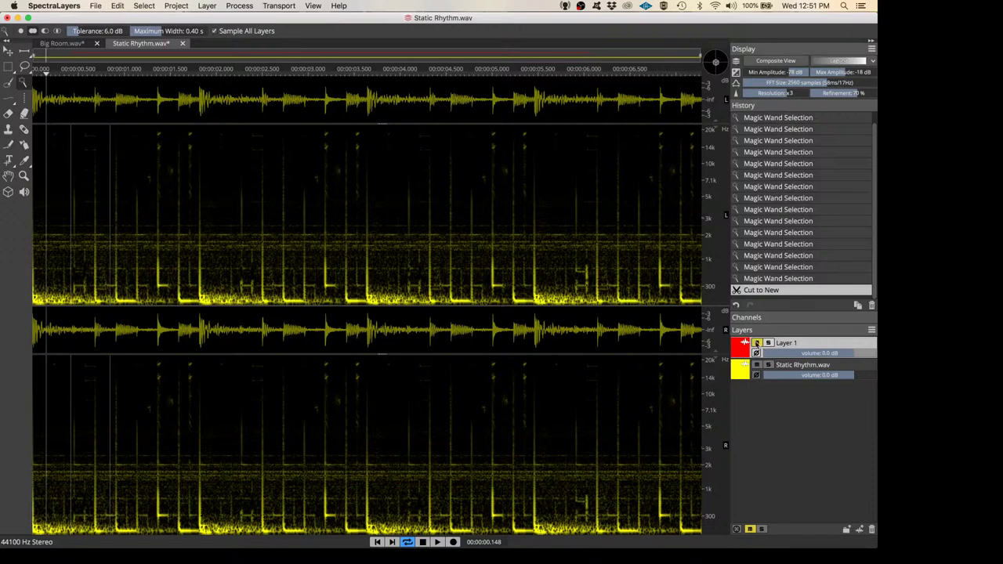
{"action": "left_click", "coordinate": [756, 344]}
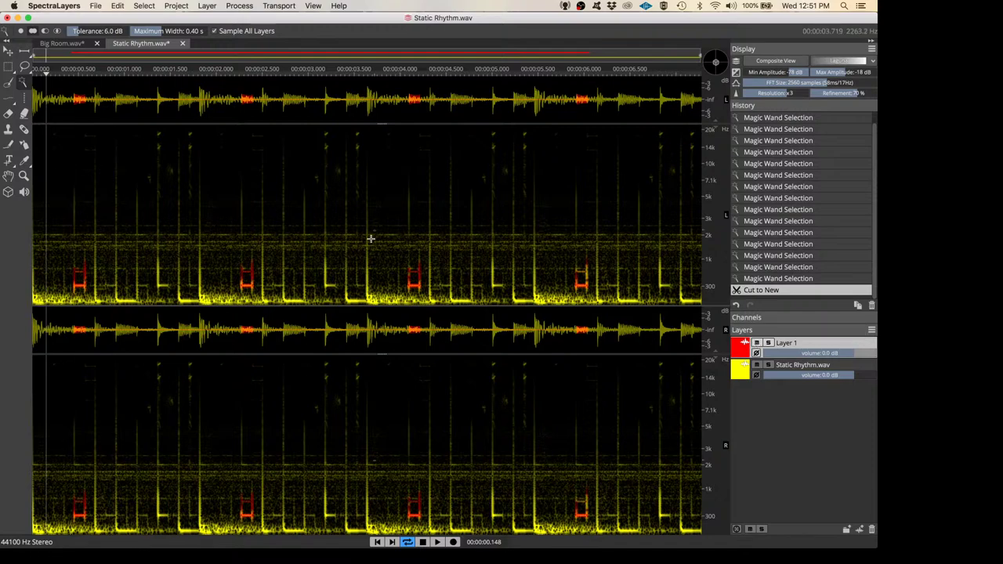
{"action": "scroll", "coordinate": [347, 247], "scroll_direction": "up", "scroll_amount": 5}
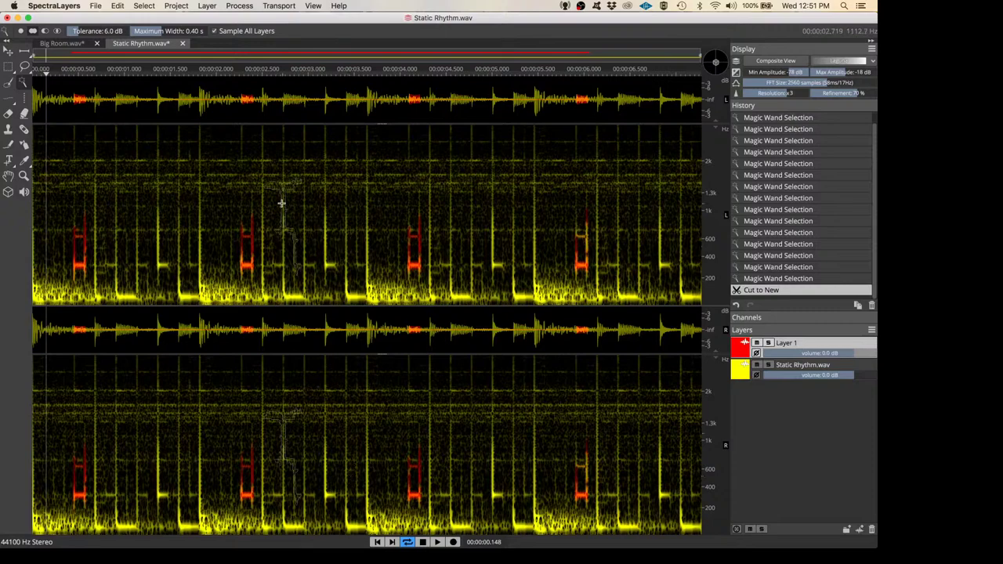
Close the Static Rhythm.wav and Big Room.wav projects without saving either one
{"action": "left_click", "coordinate": [182, 43]}
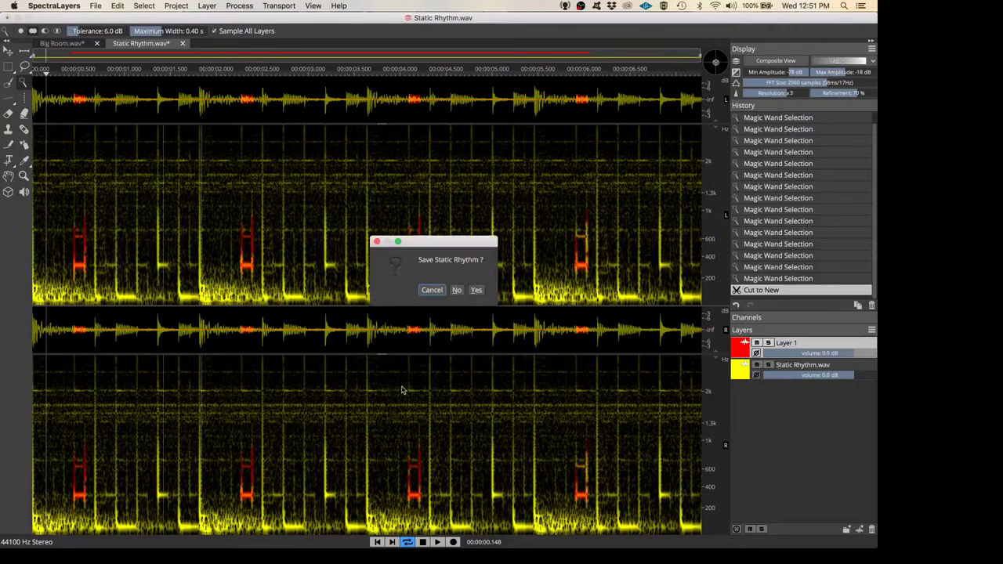
{"action": "left_click", "coordinate": [461, 292]}
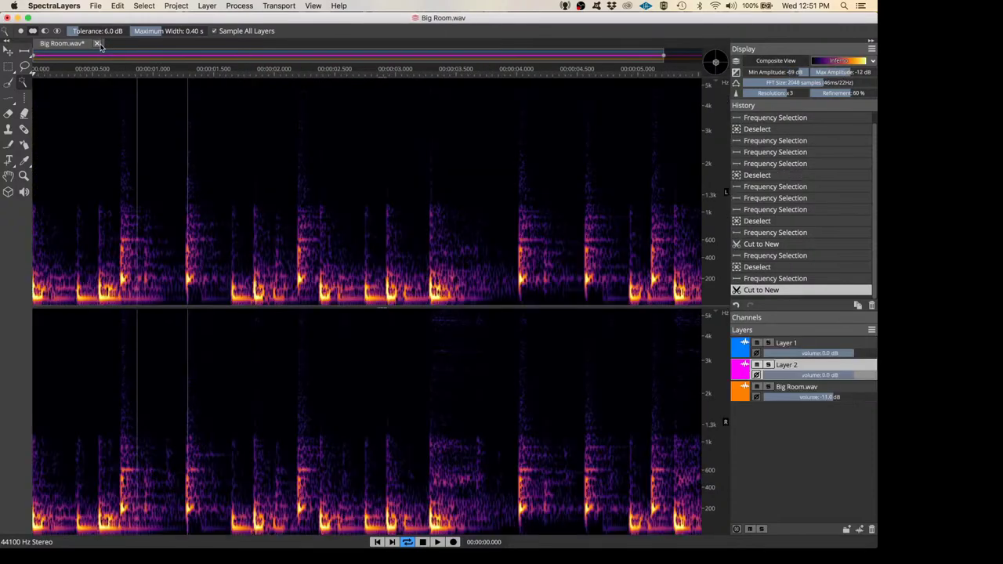
{"action": "left_click", "coordinate": [96, 43]}
{"action": "left_click", "coordinate": [453, 290]}
Reopen the original Static Rhythm.wav from the recently used files
{"action": "left_click", "coordinate": [97, 6]}
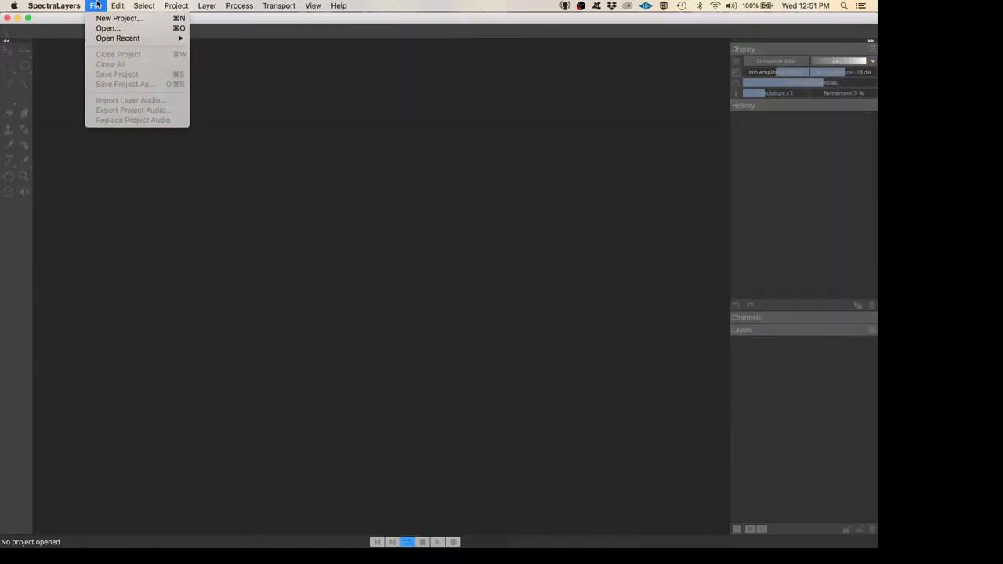
{"action": "mouse_move", "coordinate": [133, 41]}
{"action": "left_click", "coordinate": [228, 38]}
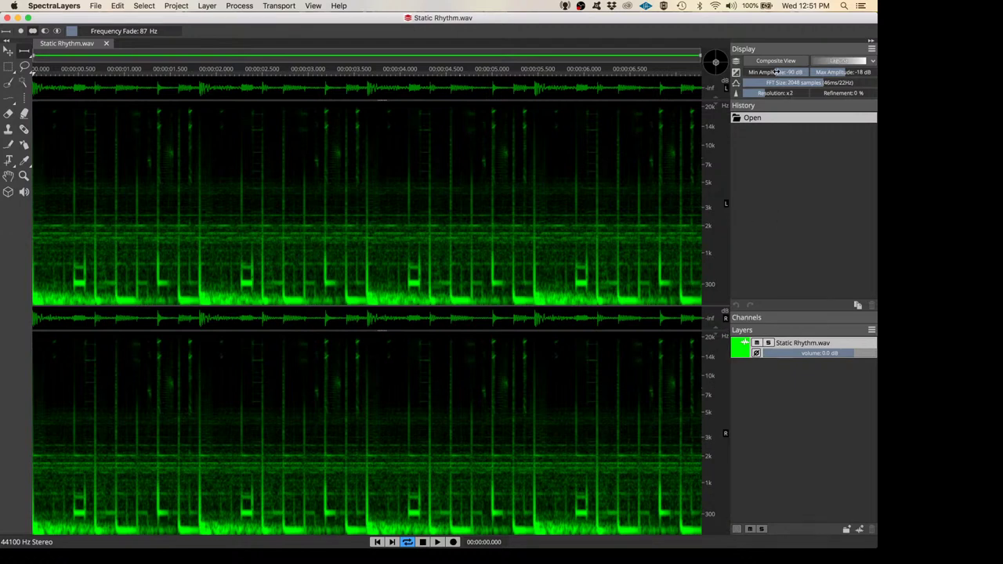
Set the spectrogram display to -78 dB minimum and -24 dB maximum amplitude, an FFT size of 2560 samples and 80 % refinement
{"action": "left_click_drag", "start_coordinate": [775, 72], "coordinate": [832, 73]}
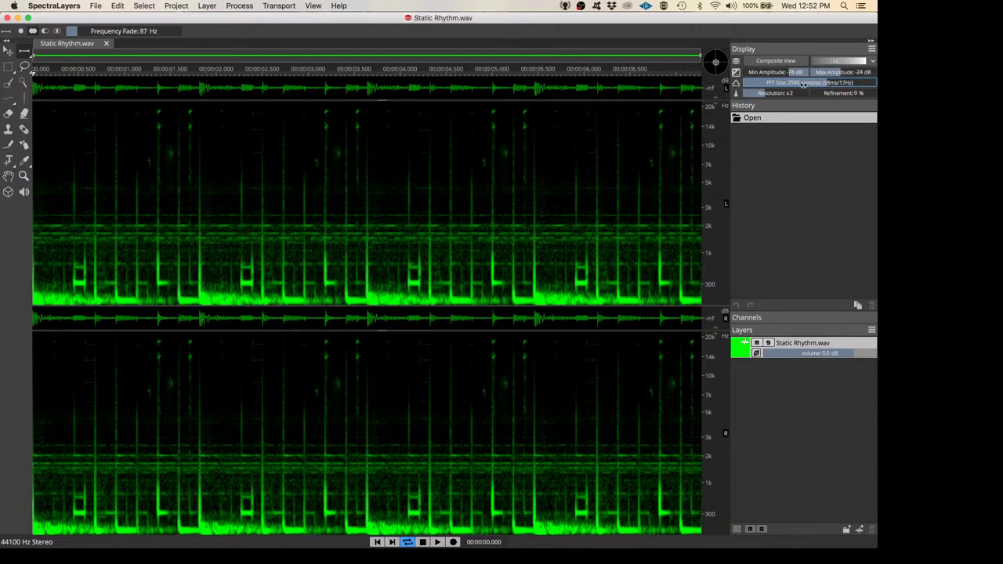
{"action": "left_click", "coordinate": [766, 92]}
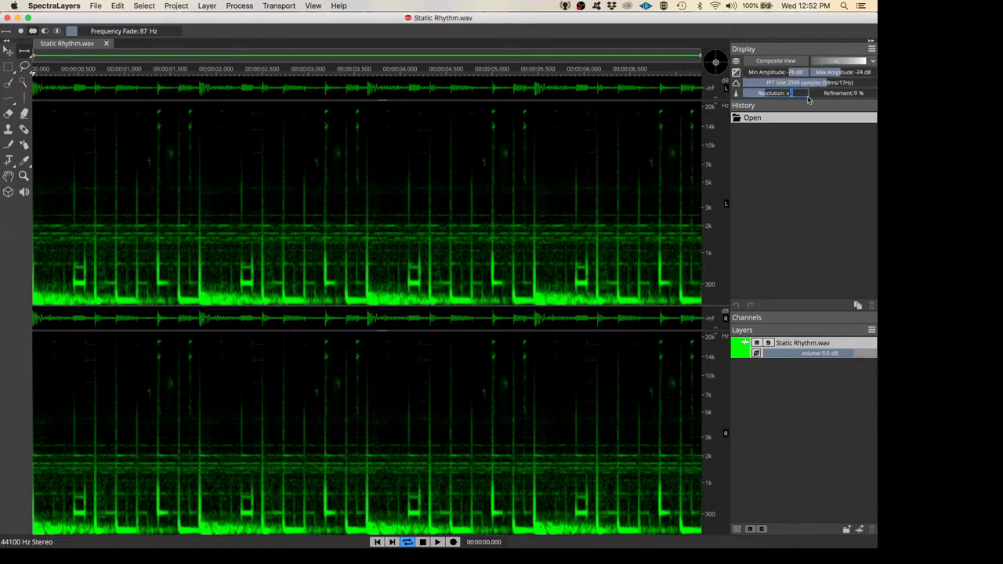
{"action": "left_click_drag", "start_coordinate": [818, 93], "coordinate": [845, 92]}
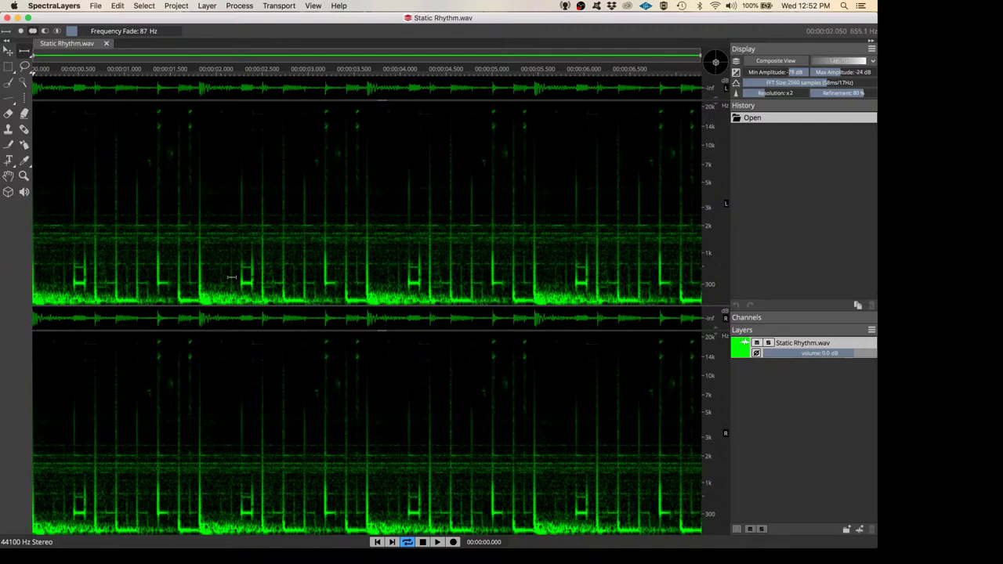
Lock the spectrogram's frequency axis to 0 Hz
{"action": "scroll", "coordinate": [233, 276], "scroll_direction": "up", "scroll_amount": 3}
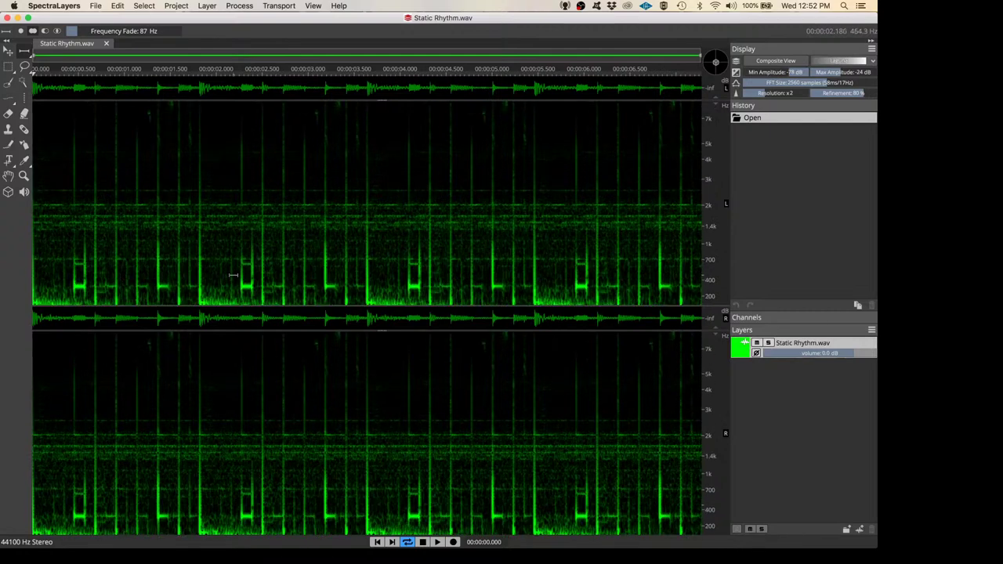
{"action": "left_click", "coordinate": [312, 6]}
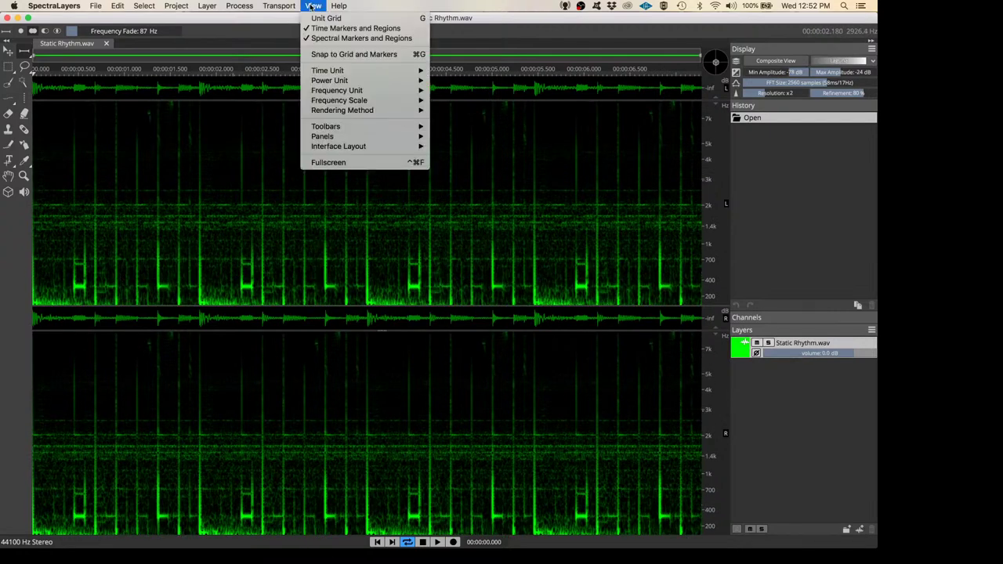
{"action": "mouse_move", "coordinate": [354, 93]}
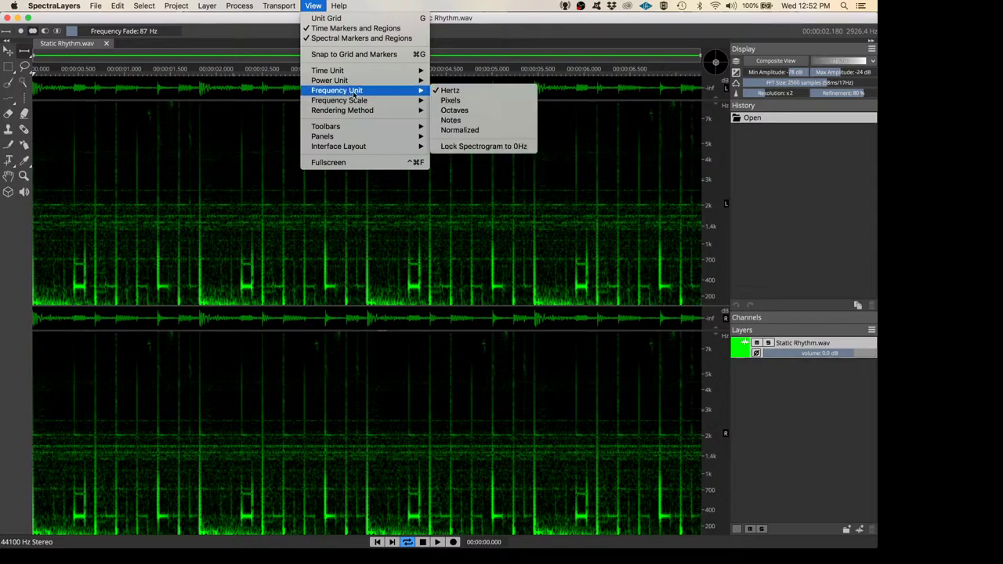
{"action": "left_click", "coordinate": [477, 148]}
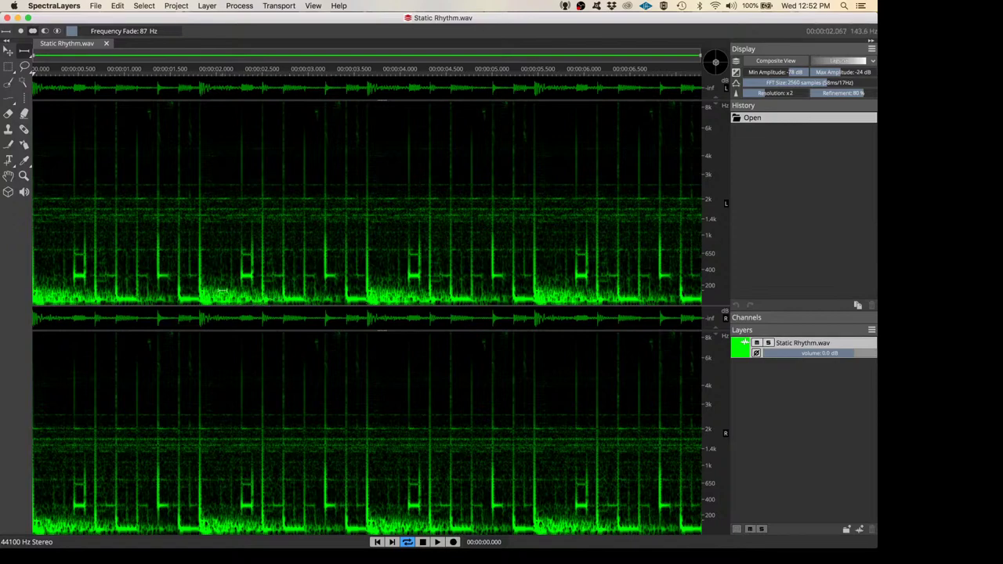
Set the playback start to about 2.23 s, just before the H-shaped sound, and audition it briefly
{"action": "scroll", "coordinate": [223, 292], "scroll_direction": "up", "scroll_amount": 5}
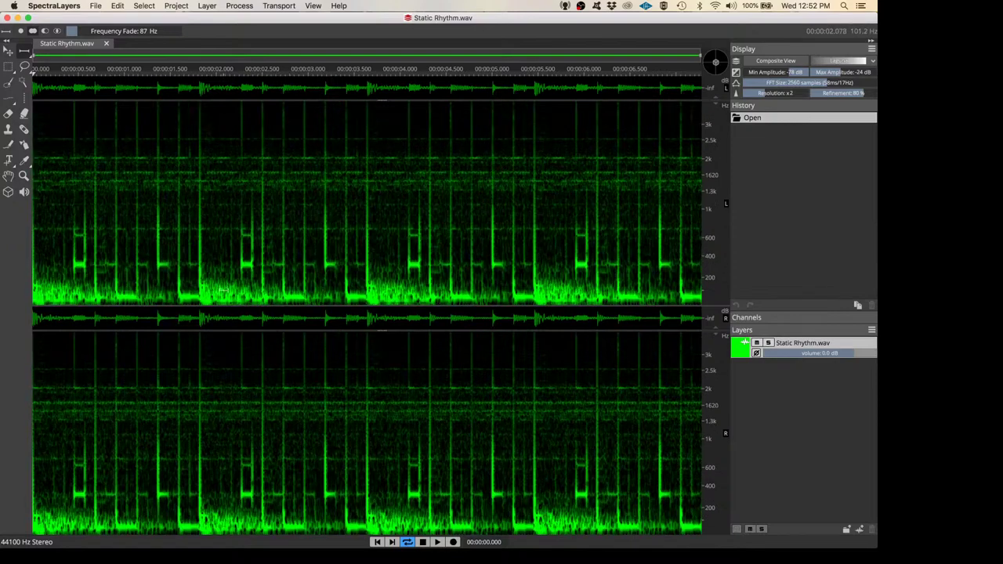
{"action": "scroll", "coordinate": [223, 290], "scroll_direction": "up", "scroll_amount": 5}
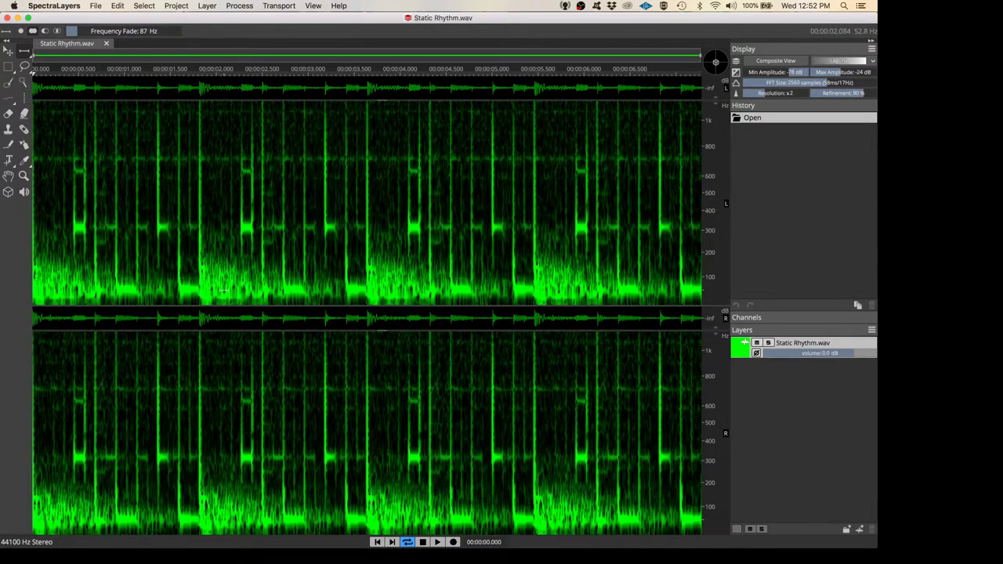
{"action": "scroll", "coordinate": [220, 249], "scroll_direction": "up", "scroll_amount": 6}
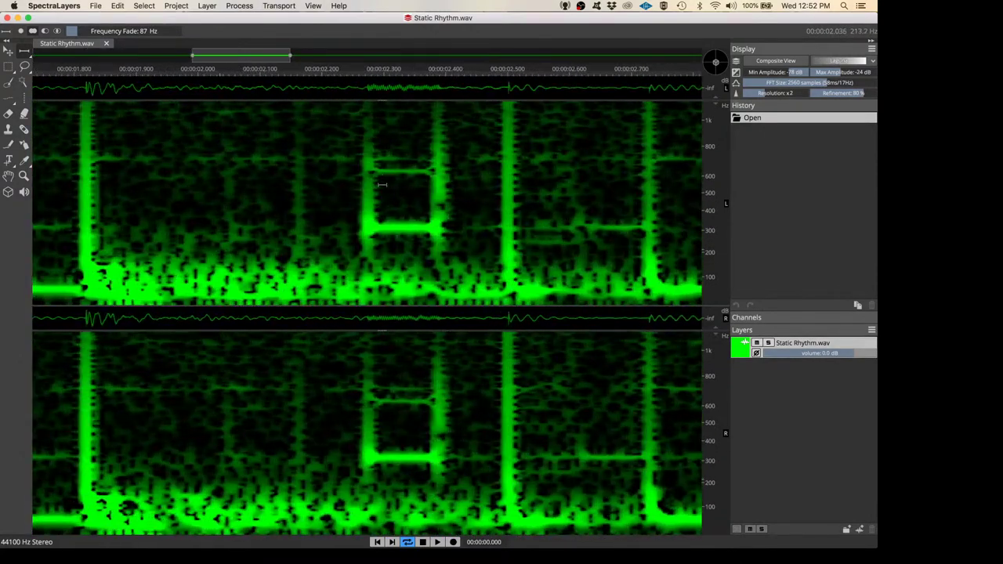
{"action": "left_click", "coordinate": [338, 72]}
{"action": "key", "text": "space"}
{"action": "key", "text": "space"}
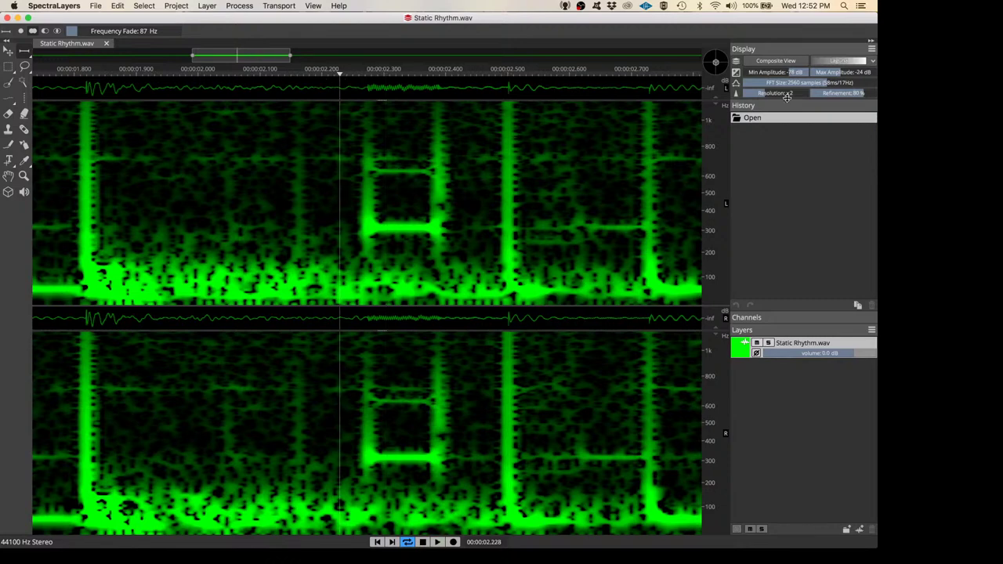
Raise the display refinement to 100 % and color the Static Rhythm.wav layer orange
{"action": "left_click_drag", "start_coordinate": [820, 93], "coordinate": [828, 93]}
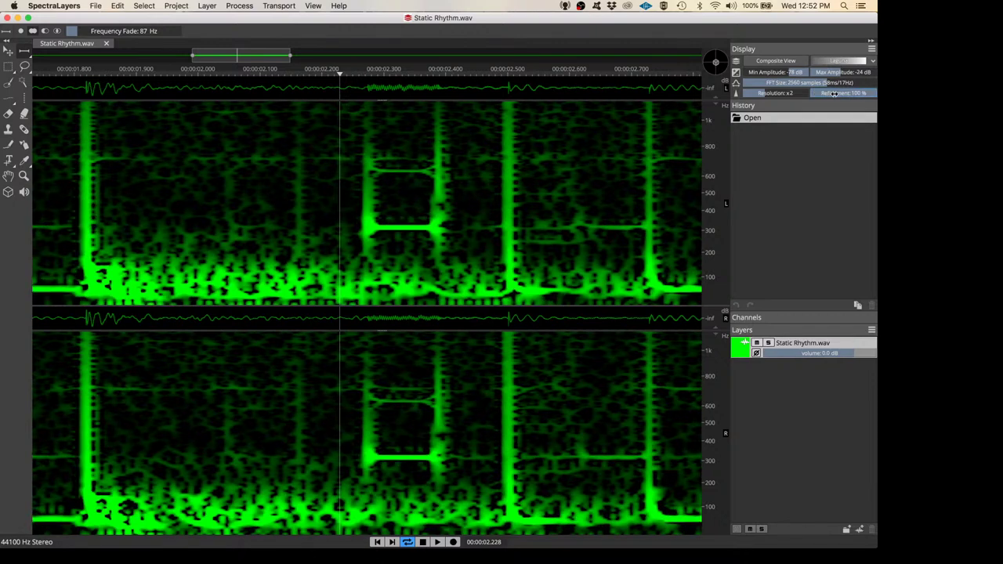
{"action": "left_click", "coordinate": [743, 354]}
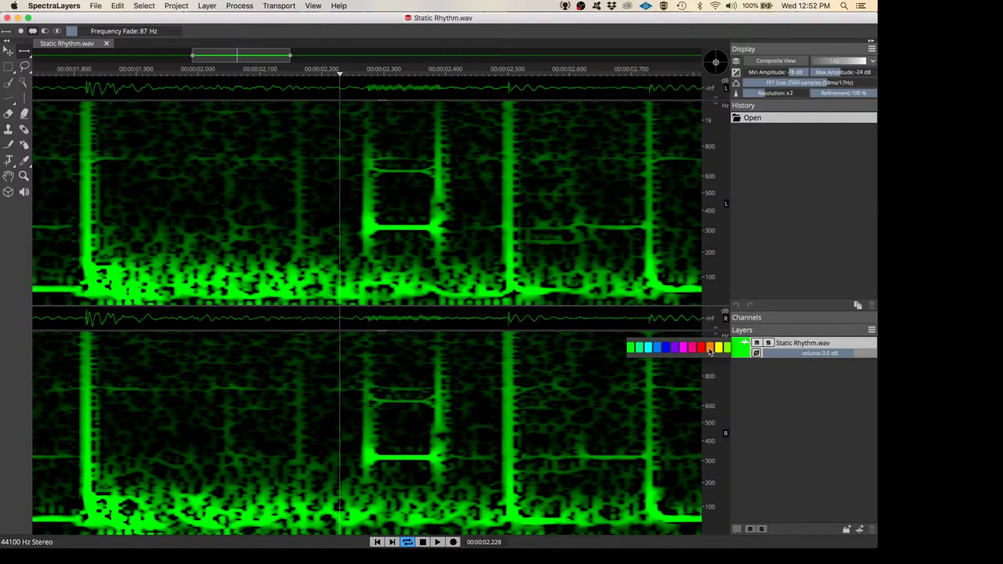
{"action": "left_click", "coordinate": [710, 348]}
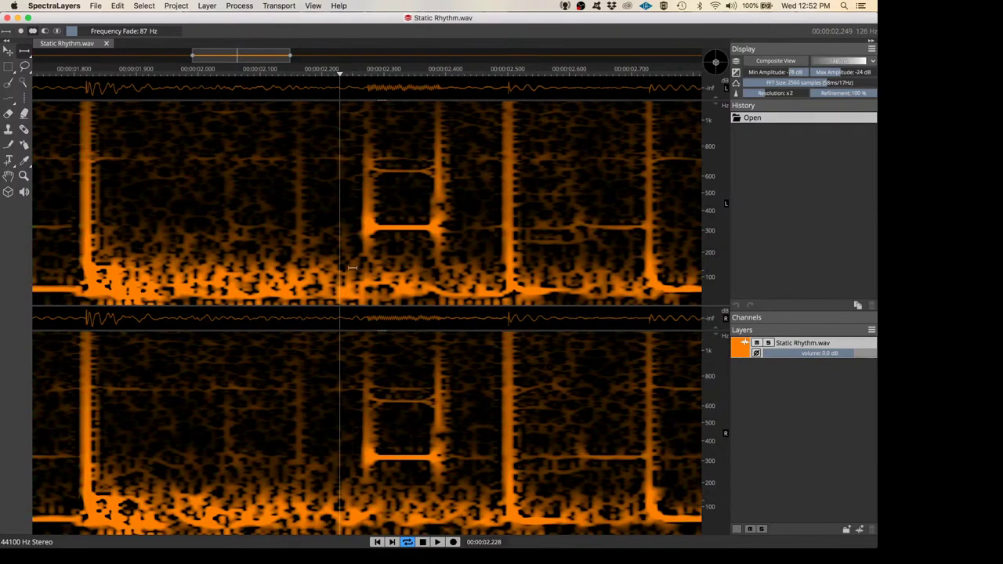
Apply the Inferno color map to the composite spectrogram while showing several repeats of the rhythm
{"action": "scroll", "coordinate": [353, 267], "scroll_direction": "down", "scroll_amount": 5}
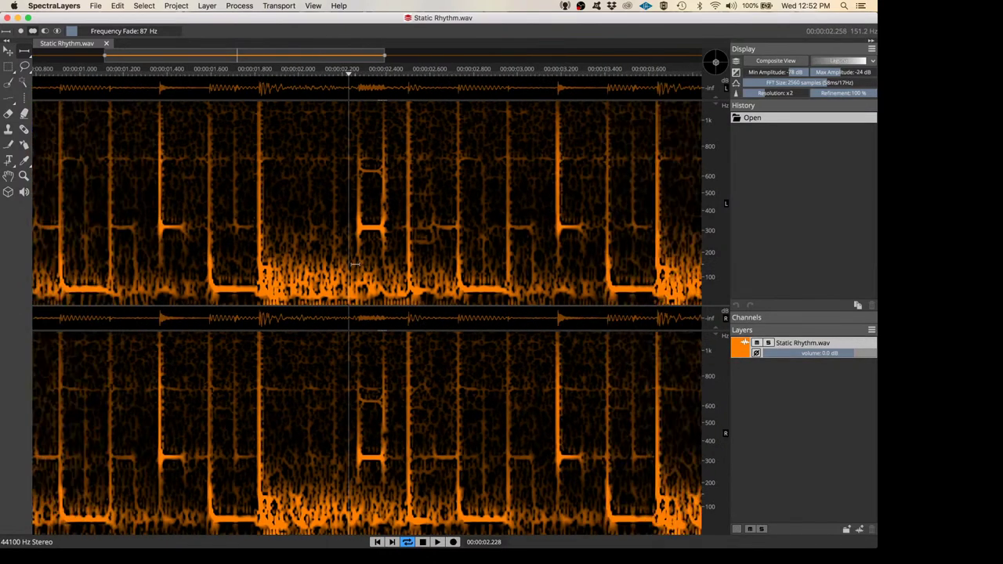
{"action": "scroll", "coordinate": [356, 265], "scroll_direction": "down", "scroll_amount": 5}
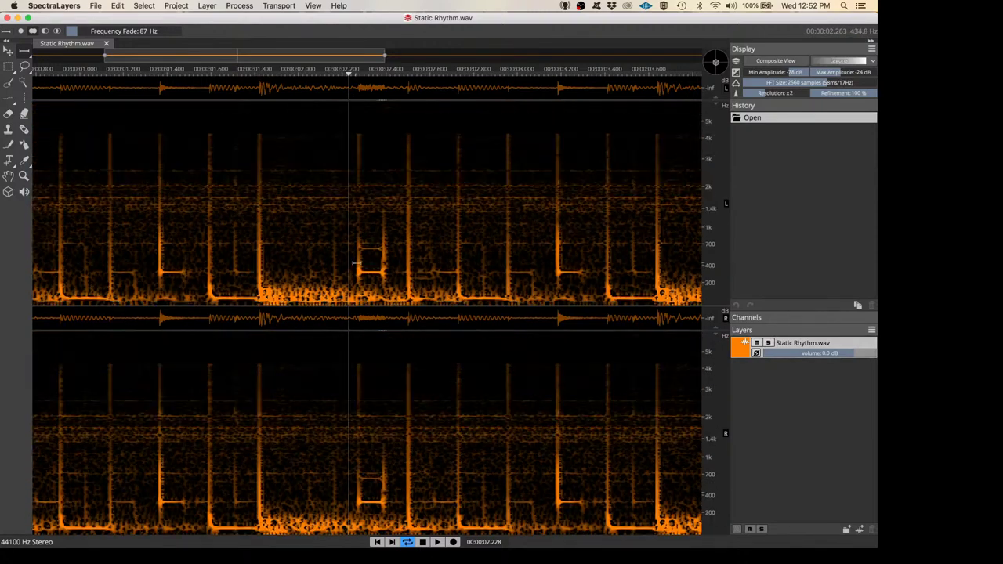
{"action": "scroll", "coordinate": [357, 265], "scroll_direction": "down", "scroll_amount": 3}
{"action": "scroll", "coordinate": [400, 242], "scroll_direction": "down", "scroll_amount": 2}
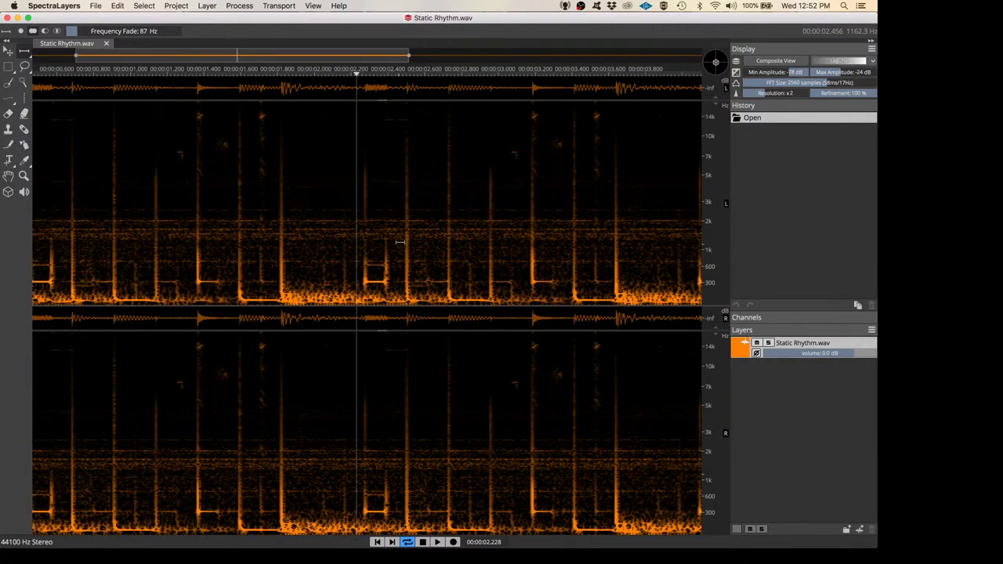
{"action": "scroll", "coordinate": [399, 242], "scroll_direction": "down", "scroll_amount": 3}
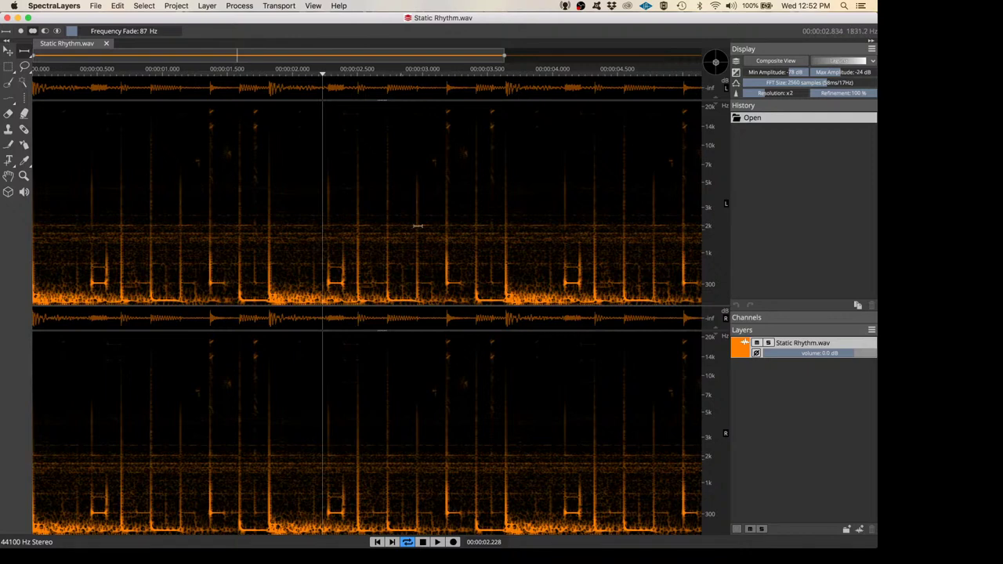
{"action": "scroll", "coordinate": [841, 62], "scroll_direction": "up", "scroll_amount": 1}
{"action": "left_click", "coordinate": [840, 62]}
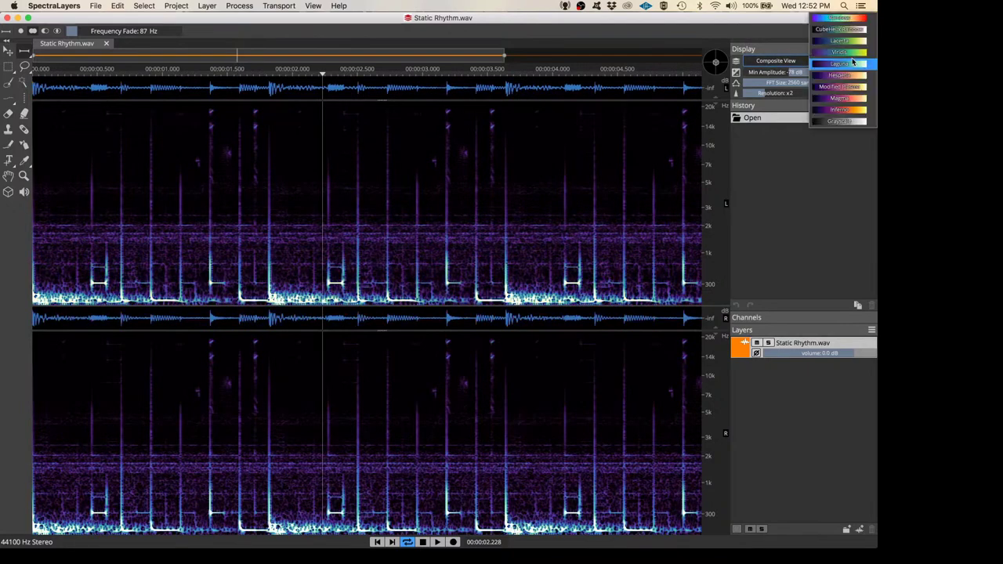
{"action": "left_click", "coordinate": [841, 112]}
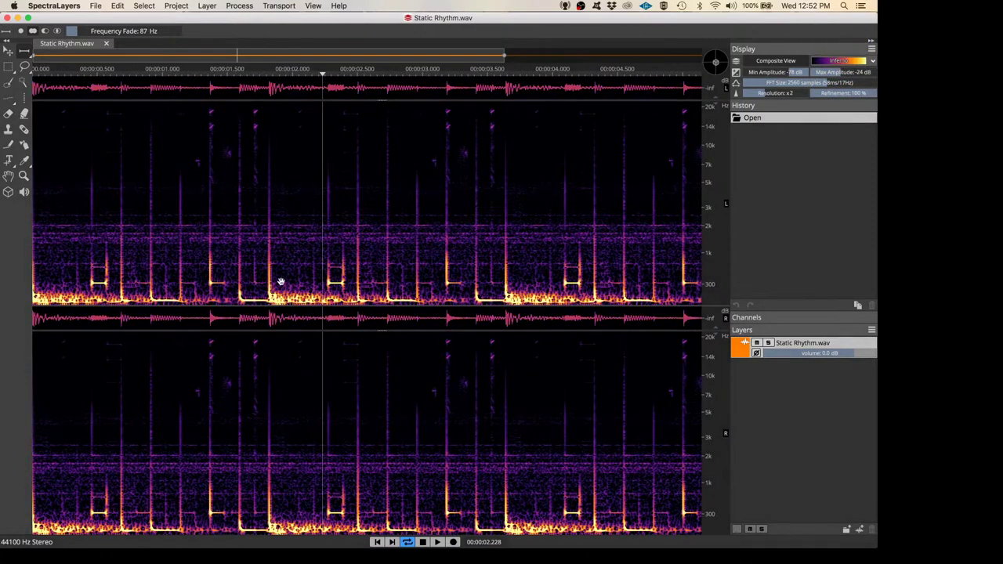
Move the playback start to about 1.77 s and examine the low-frequency content below about 340 Hz around it
{"action": "scroll", "coordinate": [283, 278], "scroll_direction": "up", "scroll_amount": 5}
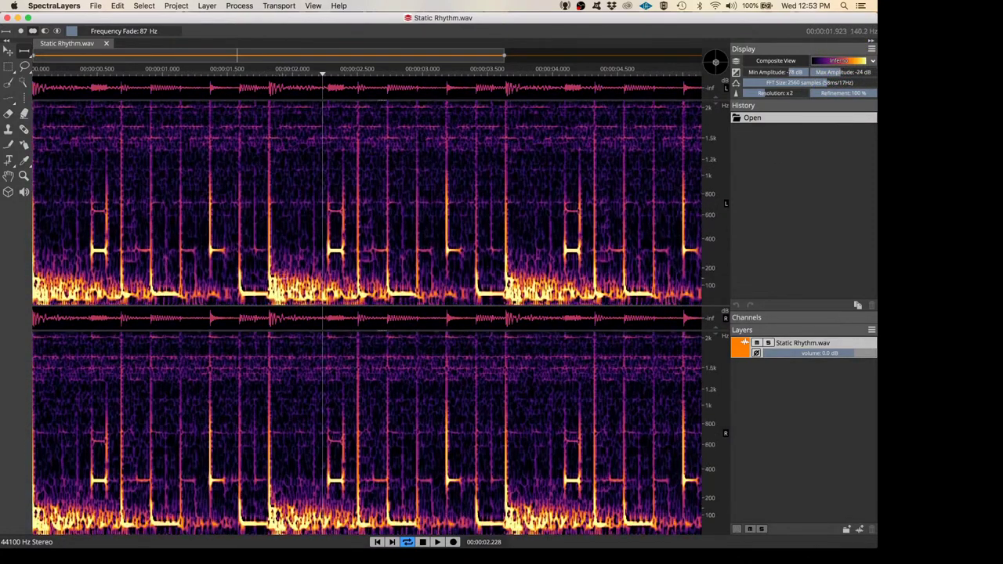
{"action": "scroll", "coordinate": [283, 279], "scroll_direction": "up", "scroll_amount": 1}
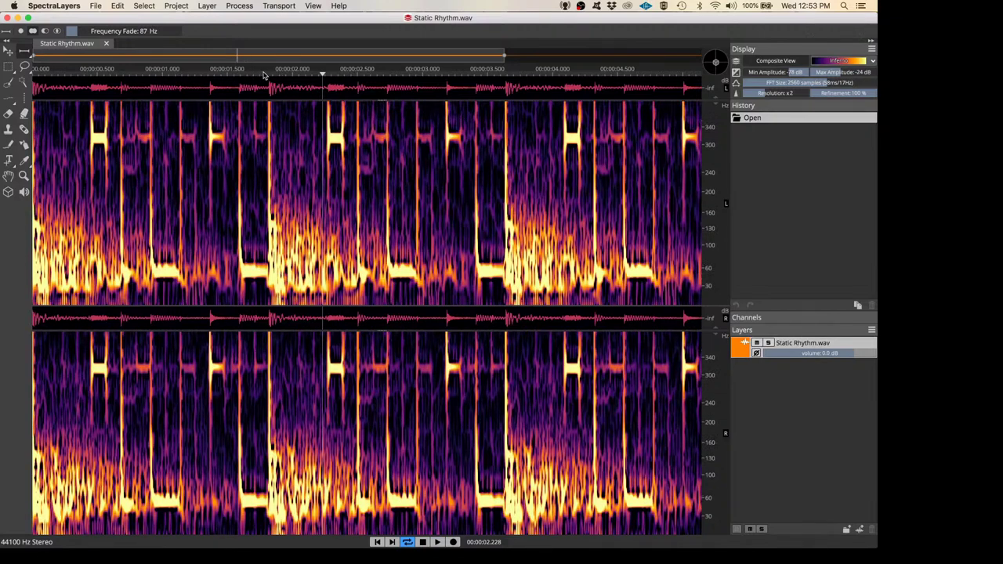
{"action": "scroll", "coordinate": [262, 74], "scroll_direction": "up", "scroll_amount": 2}
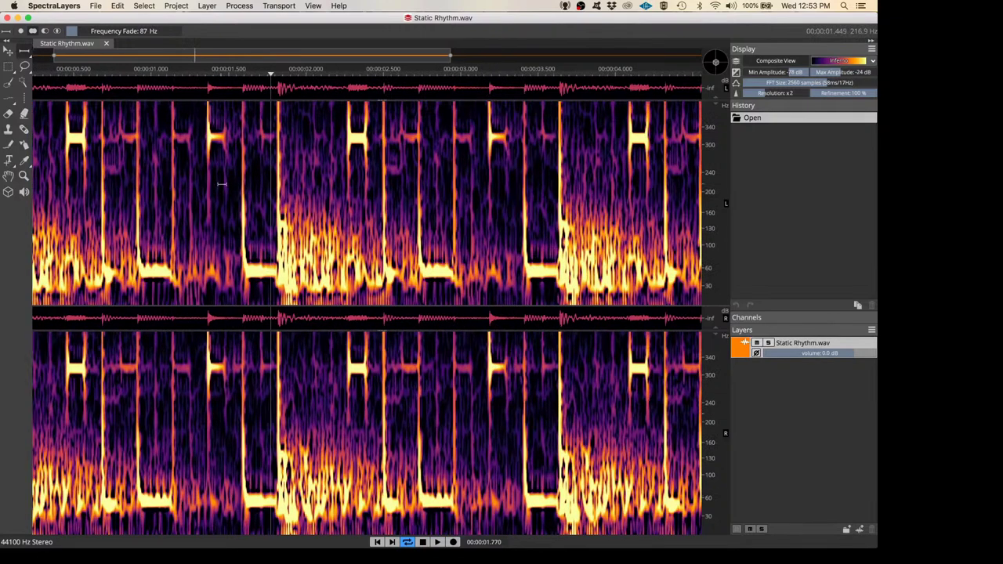
{"action": "scroll", "coordinate": [223, 185], "scroll_direction": "up", "scroll_amount": 1}
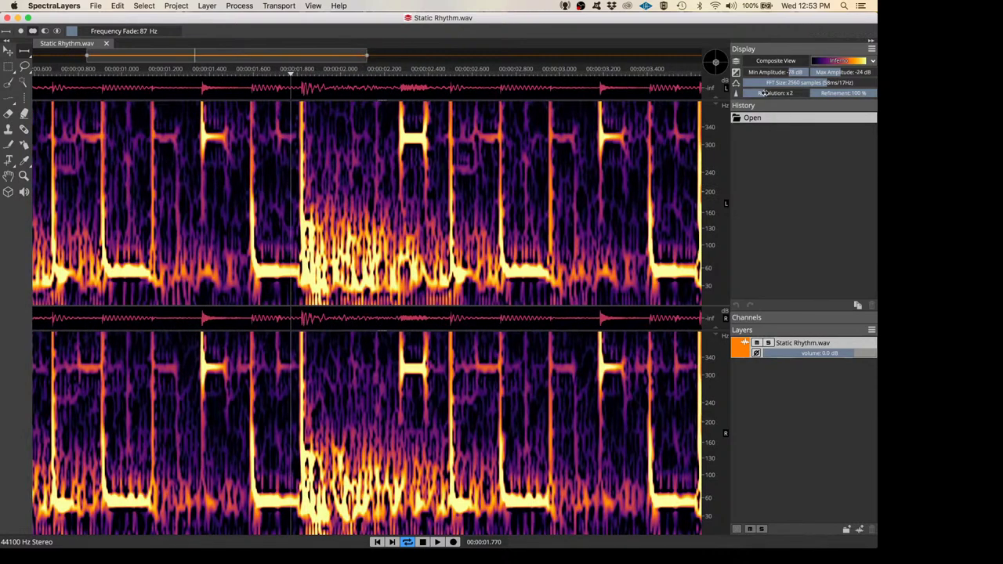
Raise the display resolution to x3 and ready the Magic Wand in add-to-selection mode
{"action": "left_click_drag", "start_coordinate": [761, 94], "coordinate": [772, 94]}
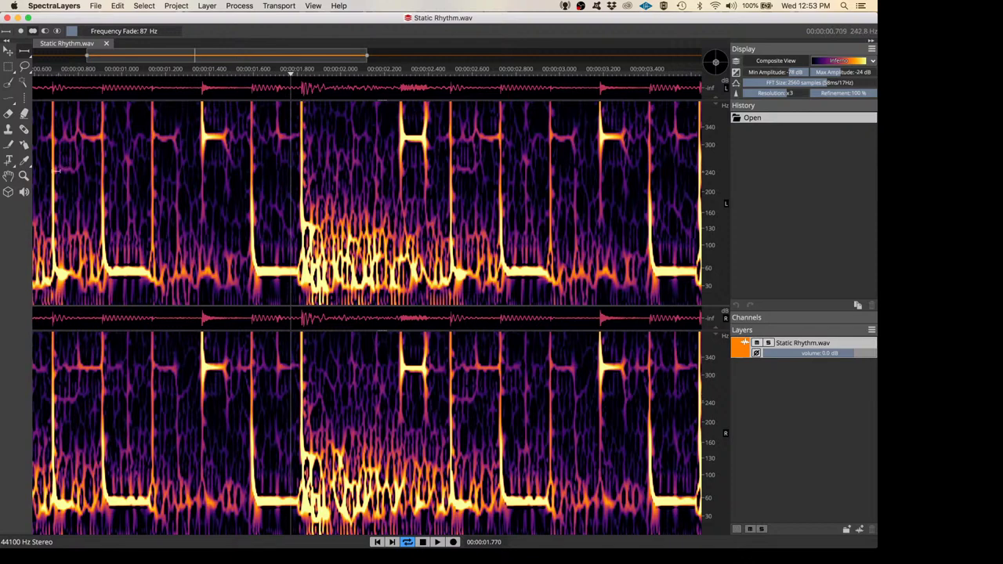
{"action": "left_click", "coordinate": [24, 81]}
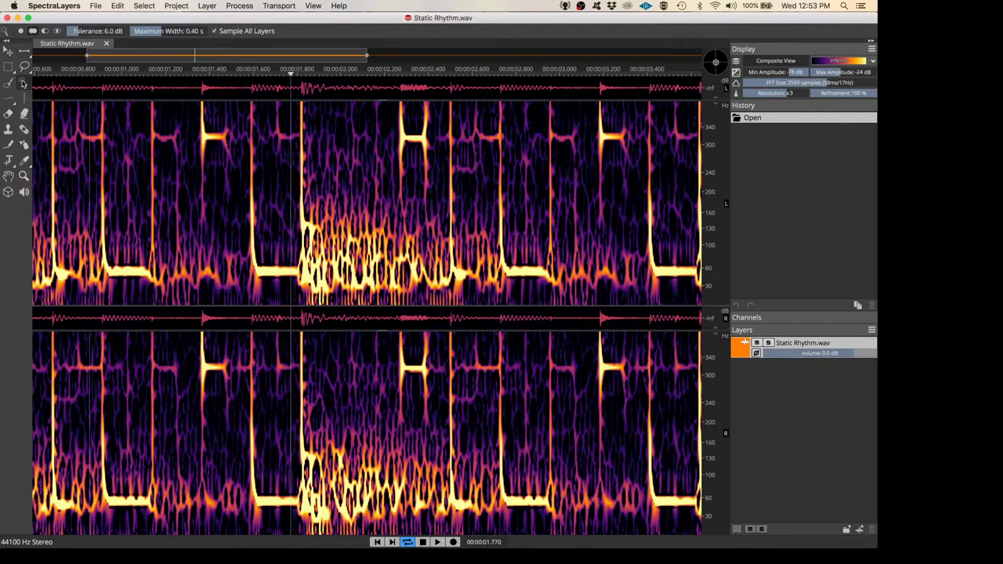
{"action": "left_click", "coordinate": [240, 228]}
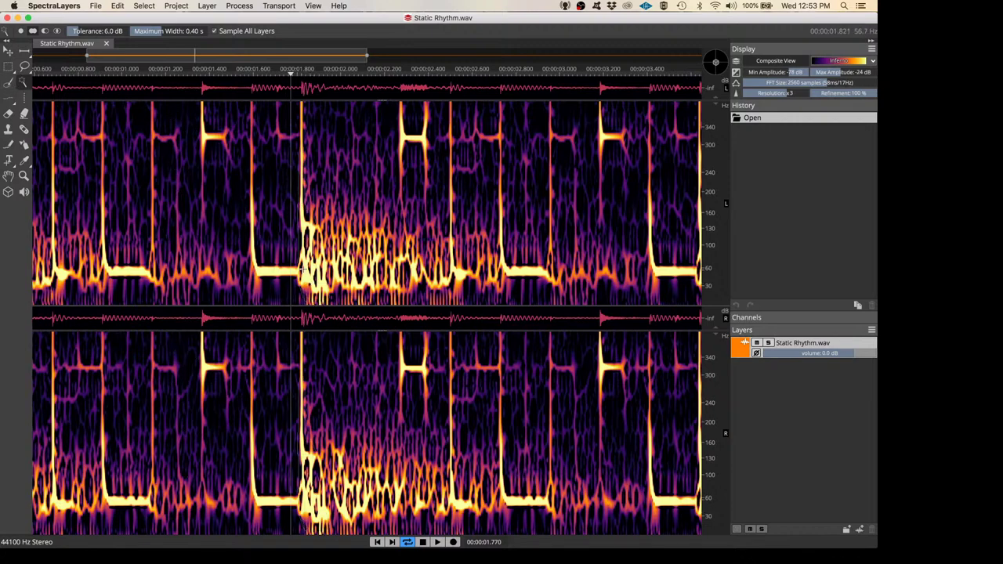
{"action": "left_click", "coordinate": [178, 148]}
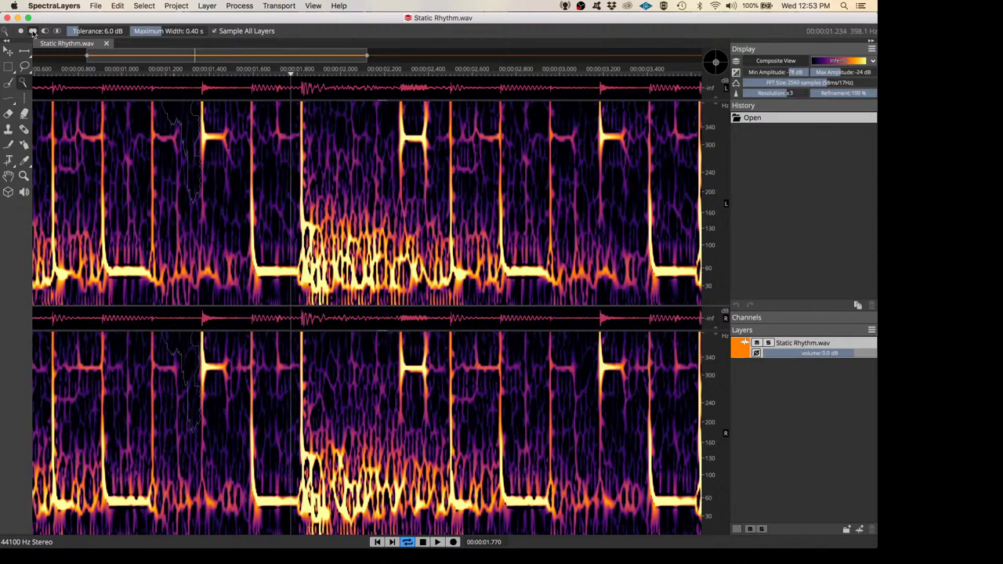
{"action": "left_click", "coordinate": [305, 267]}
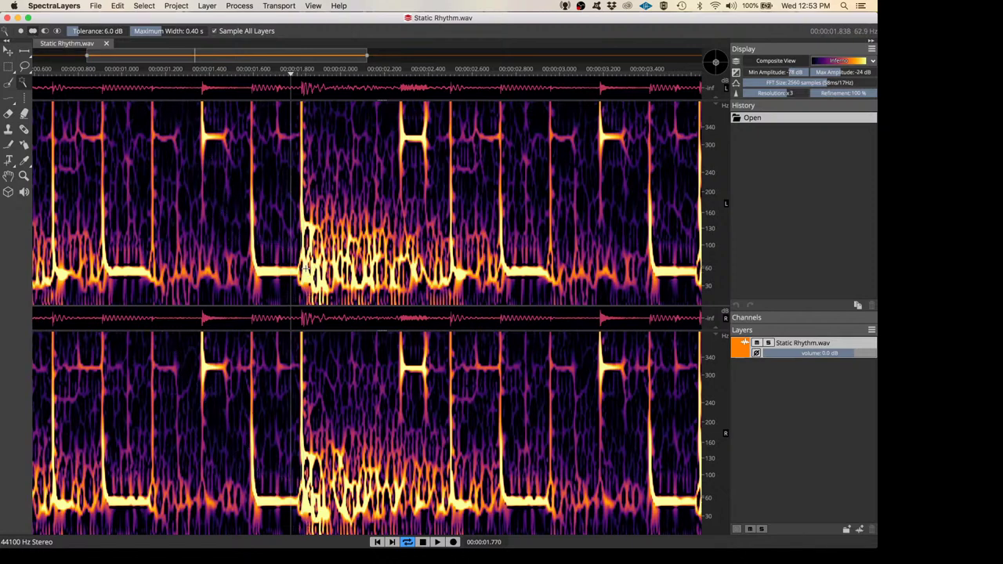
{"action": "left_click", "coordinate": [307, 273]}
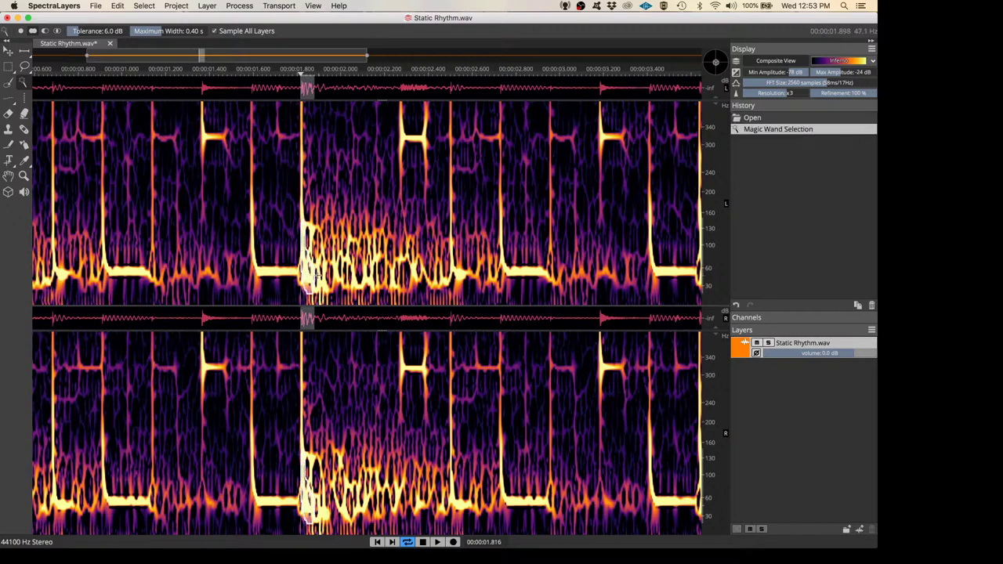
{"action": "left_click", "coordinate": [322, 276]}
{"action": "left_click", "coordinate": [338, 272]}
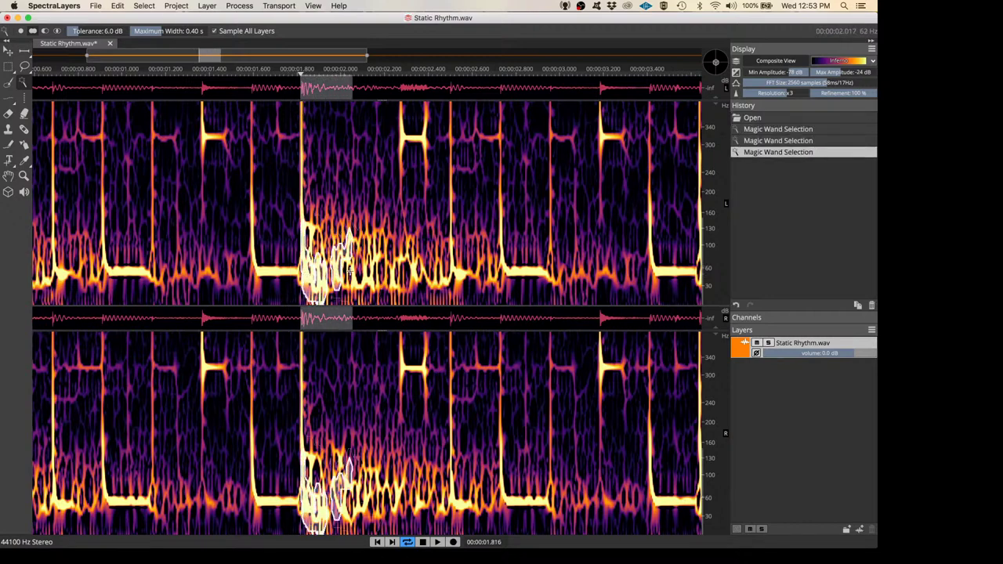
{"action": "left_click", "coordinate": [359, 276]}
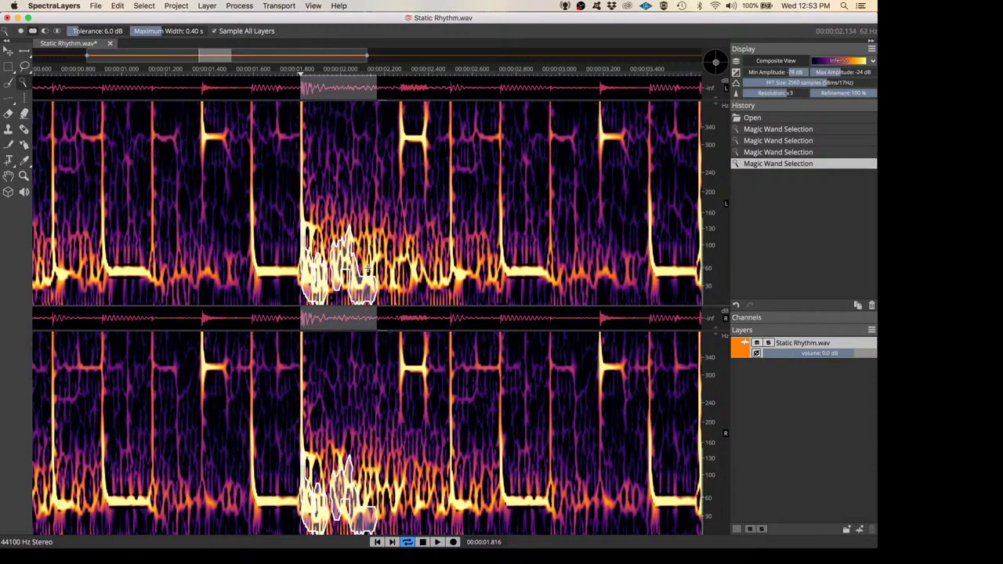
{"action": "left_click", "coordinate": [369, 268]}
{"action": "left_click", "coordinate": [399, 265]}
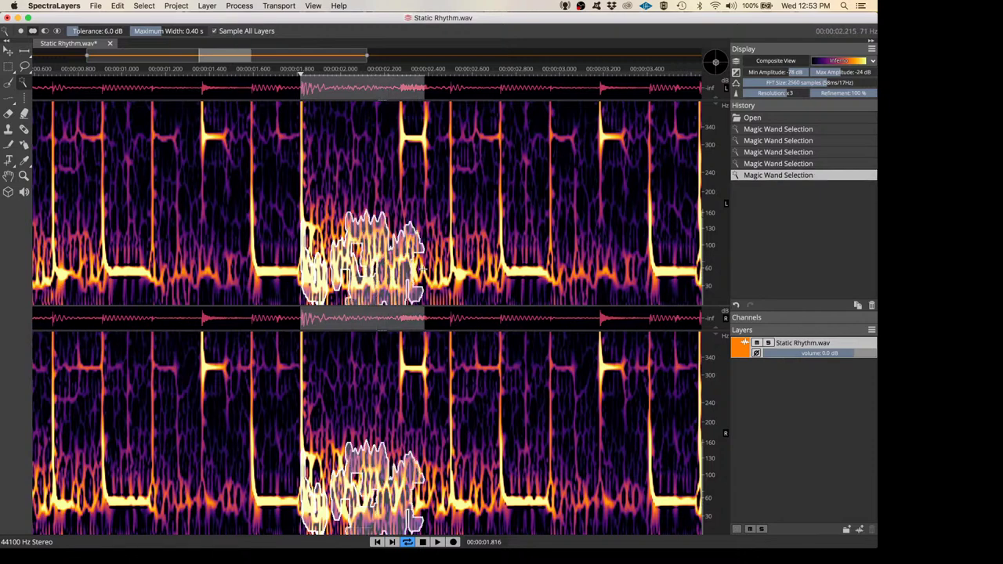
{"action": "left_click", "coordinate": [422, 271]}
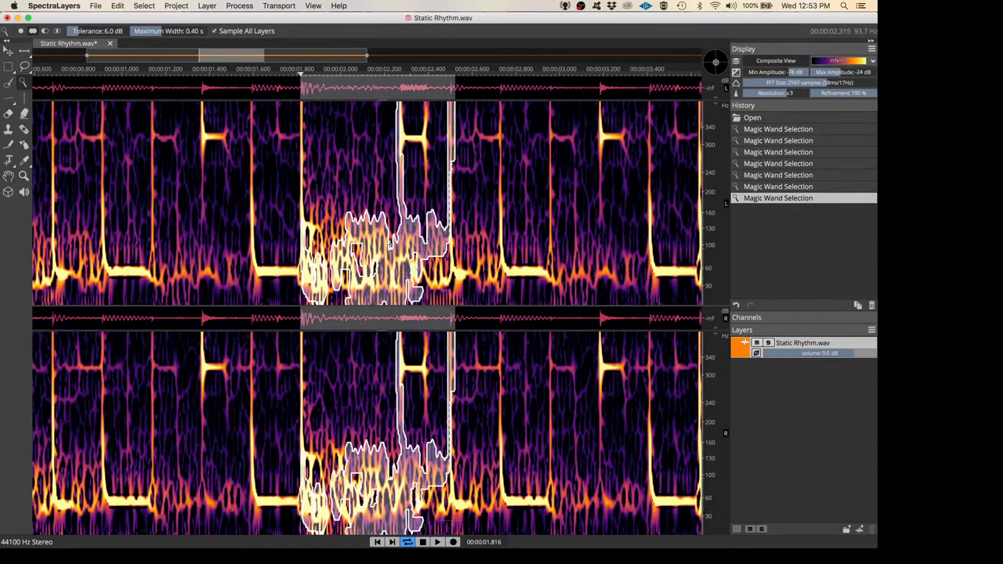
{"action": "left_click", "coordinate": [144, 6]}
{"action": "key", "text": "super+d"}
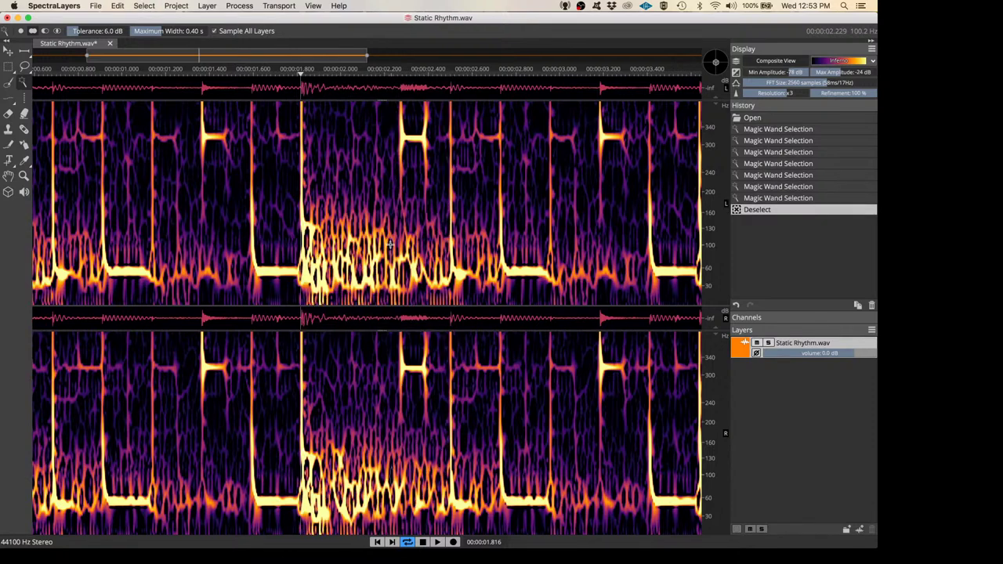
Build a Magic Wand selection over the bright low-frequency burst from about 1.80 s to about 2.40 s, including its initial attack
{"action": "left_click", "coordinate": [302, 258]}
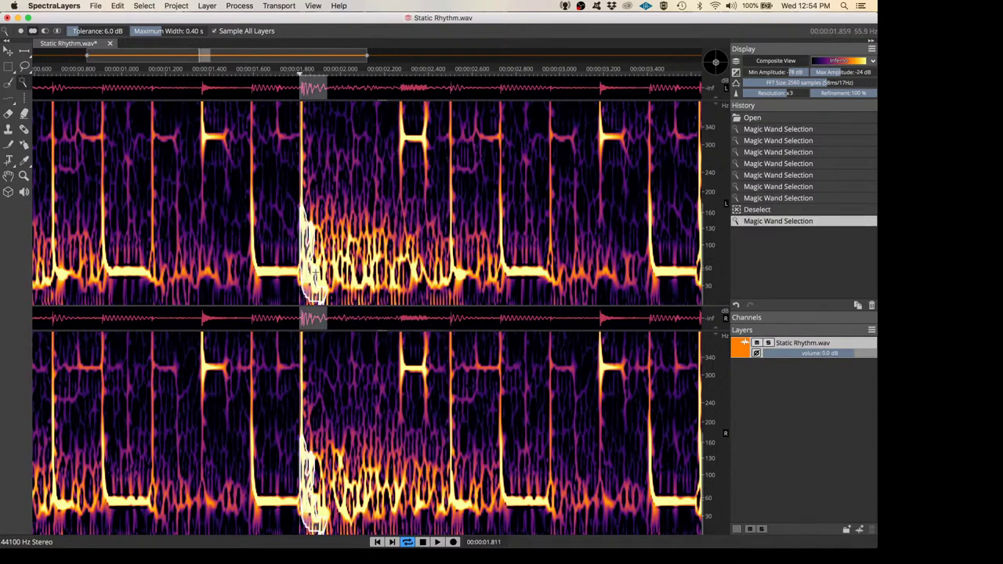
{"action": "left_click", "coordinate": [335, 271]}
{"action": "left_click", "coordinate": [339, 272]}
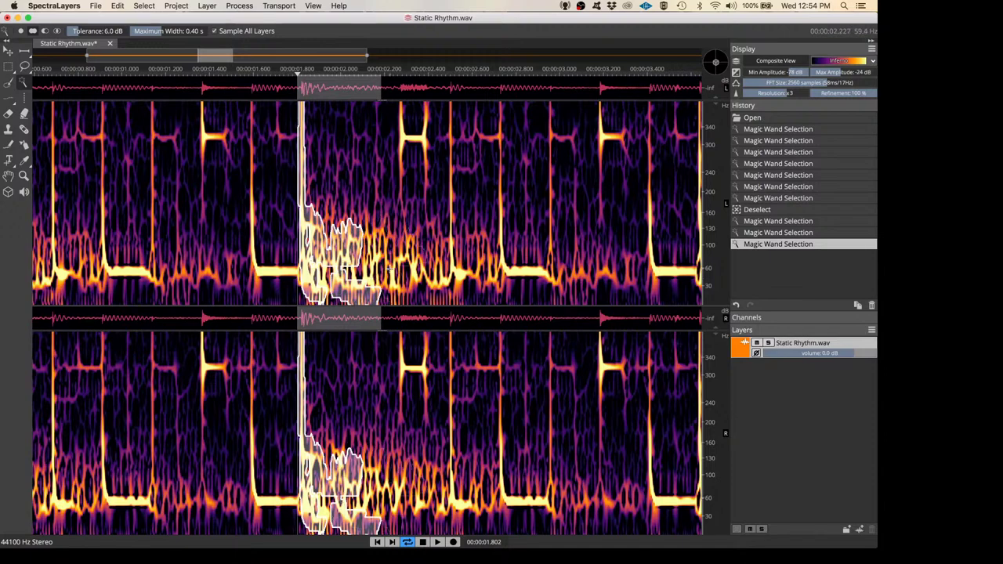
{"action": "left_click", "coordinate": [390, 272]}
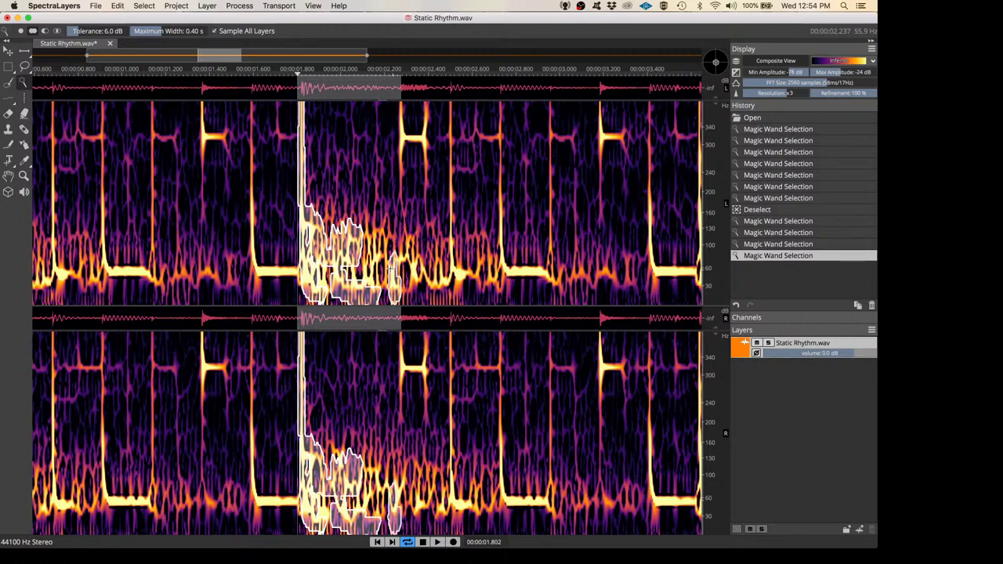
{"action": "left_click", "coordinate": [375, 261]}
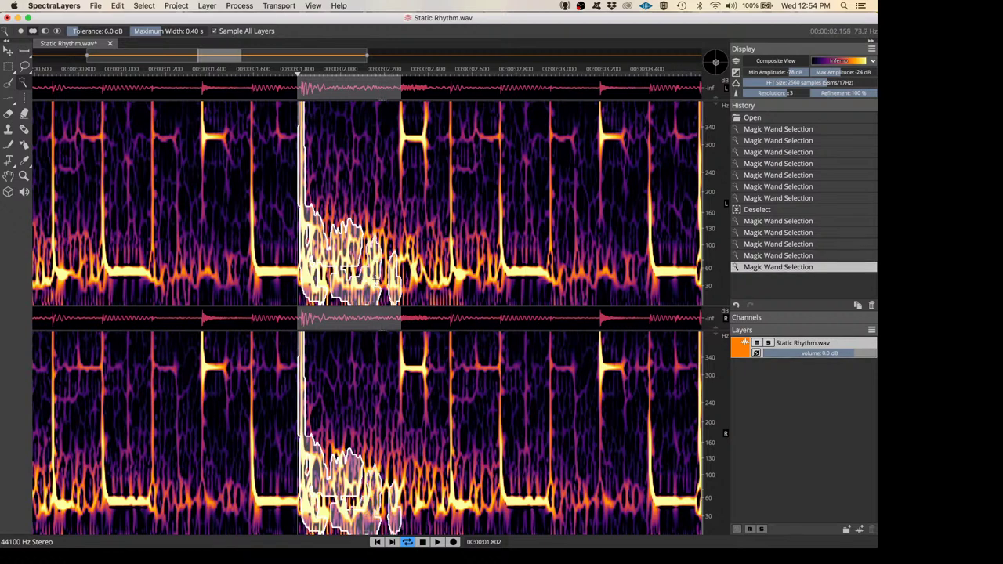
{"action": "left_click", "coordinate": [387, 282]}
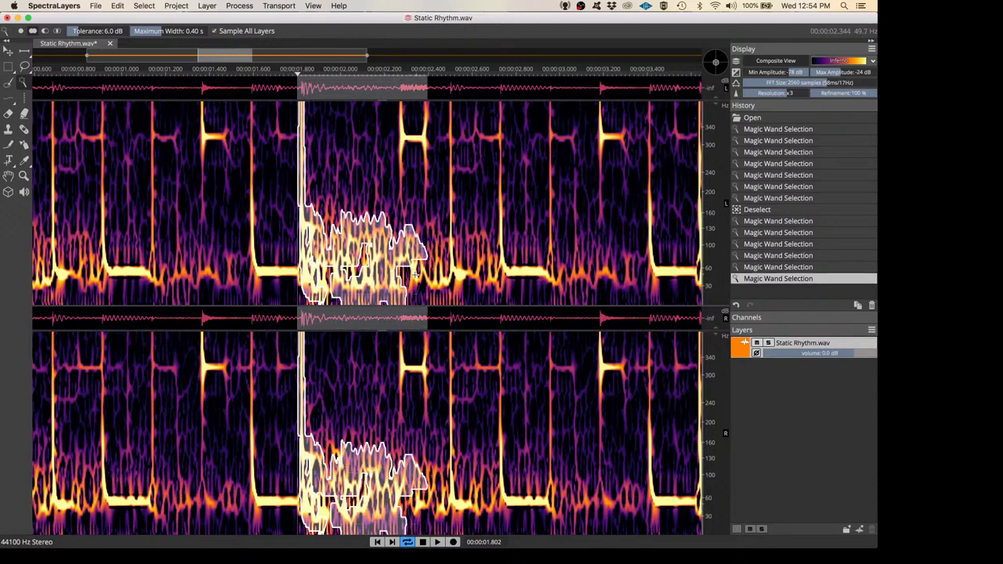
{"action": "left_click", "coordinate": [413, 272]}
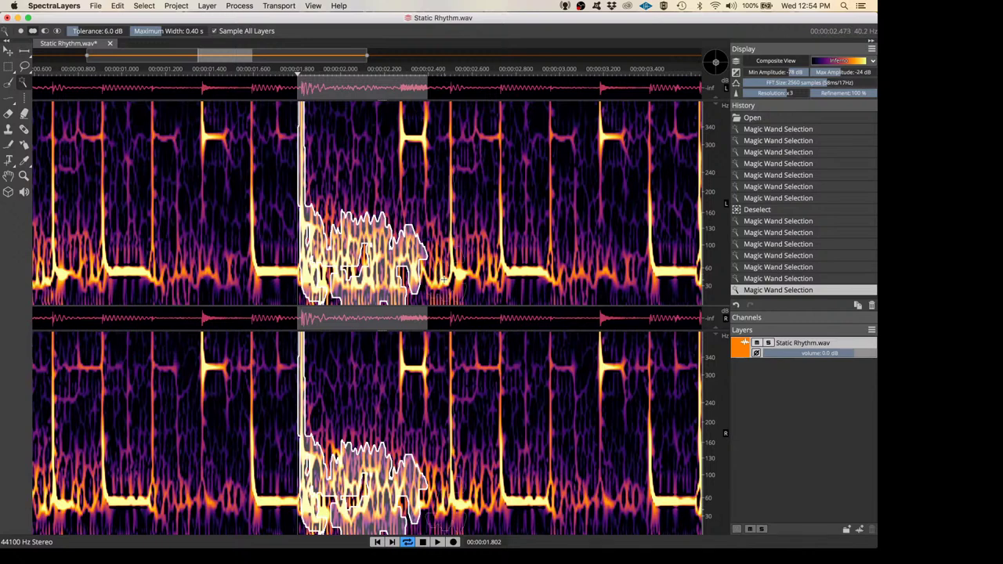
Extend the burst's selection over its fading low tail to about 2.58 s and fill the unselected gaps near 2.1 s
{"action": "left_click", "coordinate": [443, 280]}
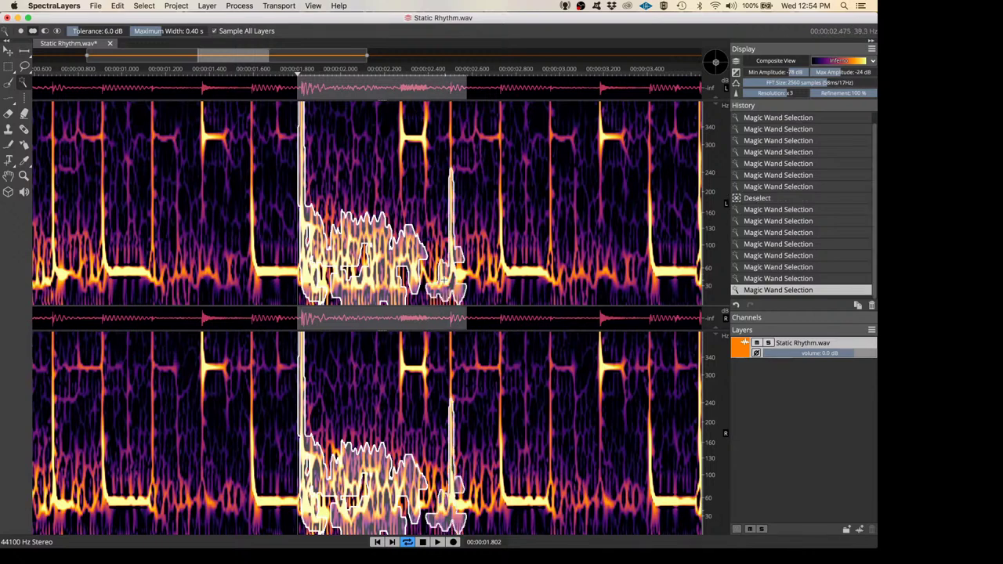
{"action": "left_click", "coordinate": [424, 273]}
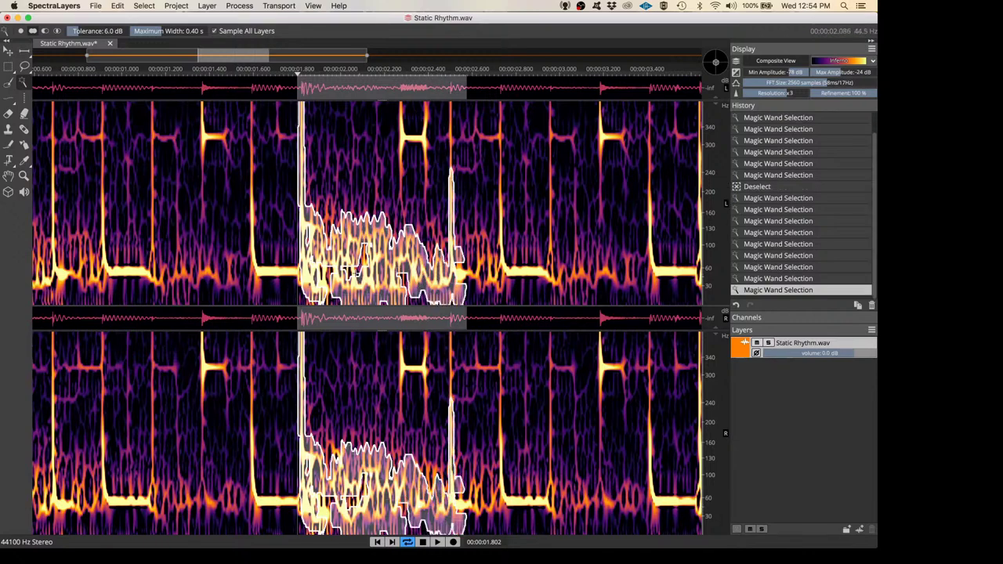
{"action": "left_click", "coordinate": [353, 270]}
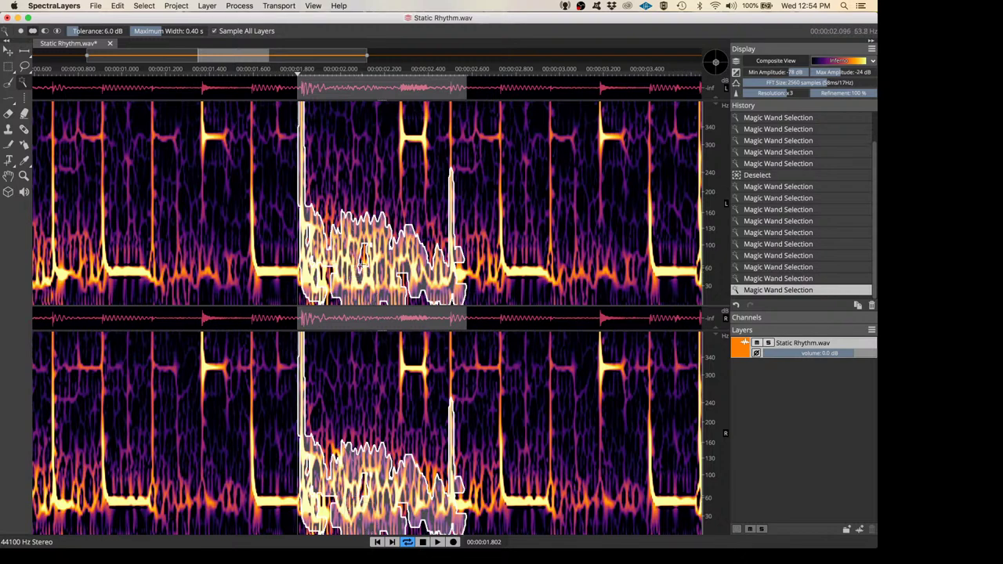
{"action": "left_click", "coordinate": [362, 264]}
{"action": "left_click", "coordinate": [359, 261]}
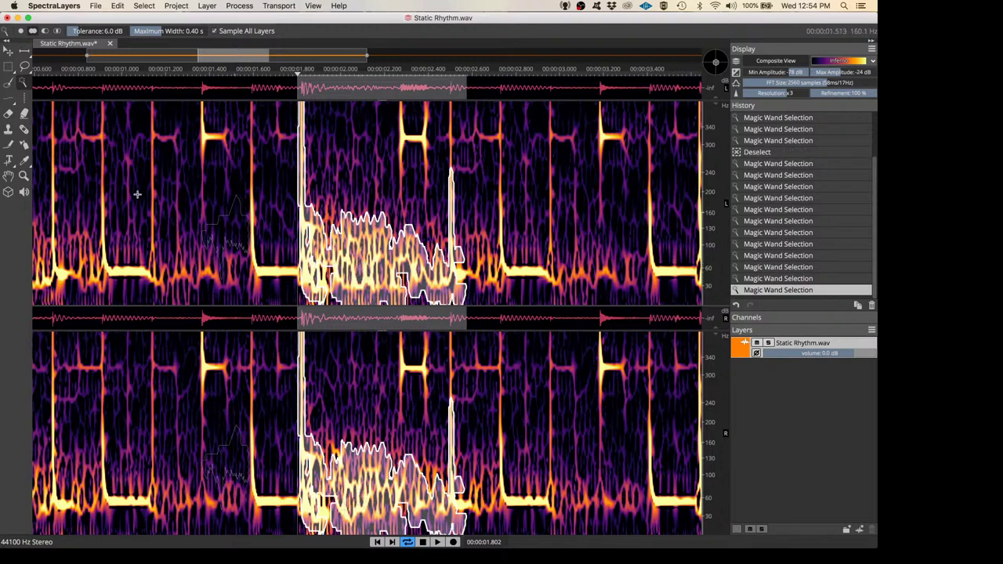
Cut the selected low-frequency burst to a new layer
{"action": "key", "text": "space"}
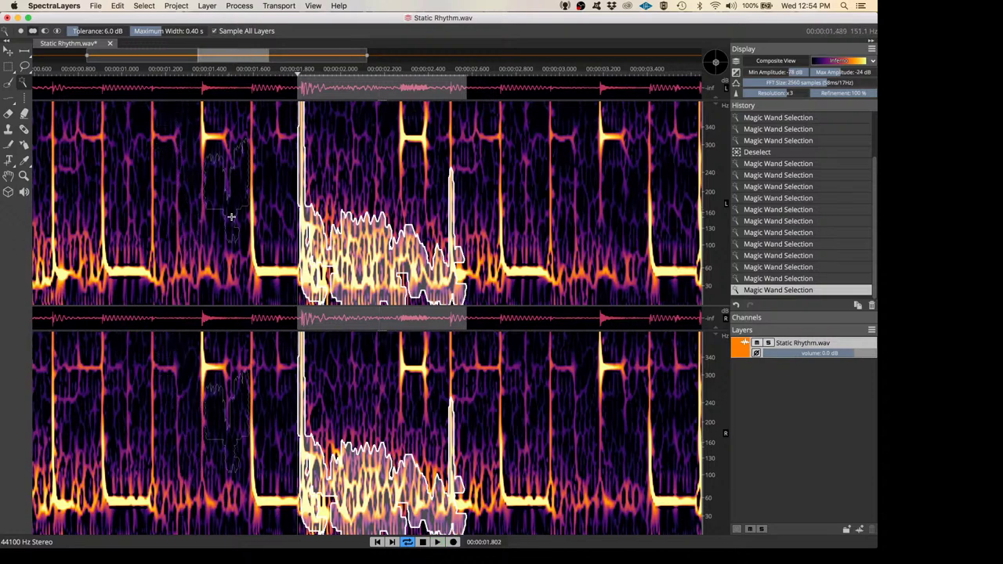
{"action": "scroll", "coordinate": [225, 217], "scroll_direction": "down", "scroll_amount": 3}
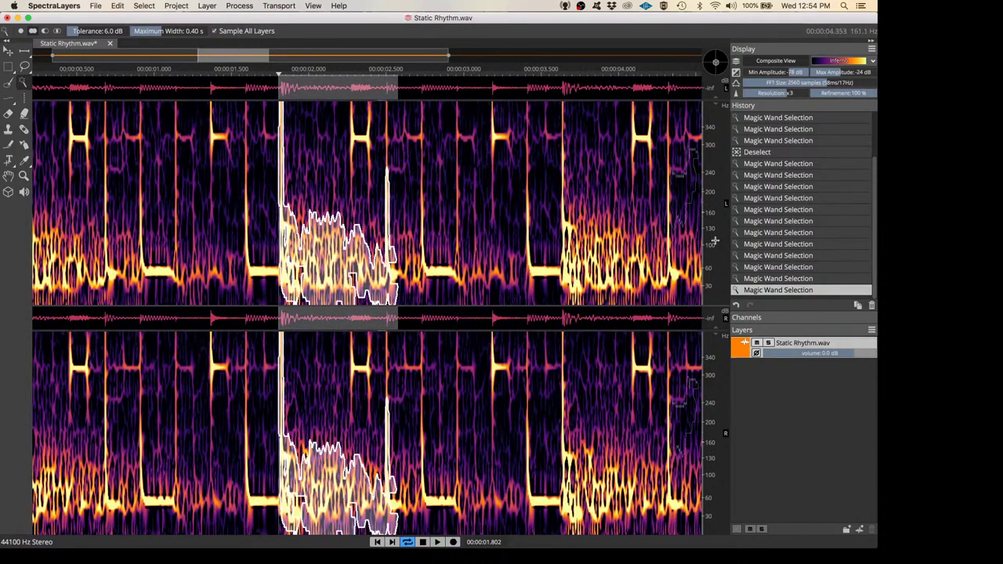
{"action": "scroll", "coordinate": [716, 239], "scroll_direction": "down", "scroll_amount": 3}
{"action": "scroll", "coordinate": [716, 239], "scroll_direction": "down", "scroll_amount": 3}
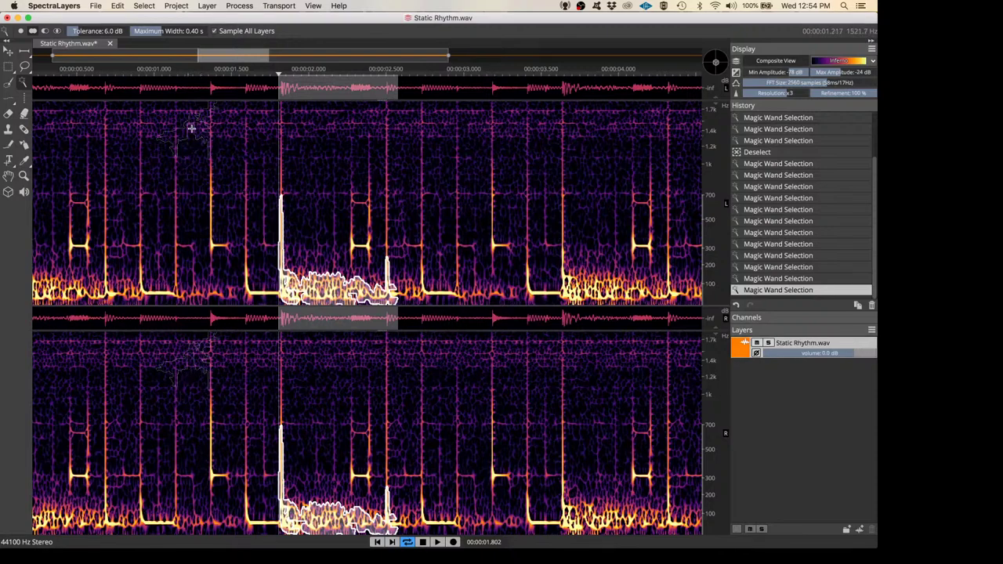
{"action": "left_click", "coordinate": [118, 7]}
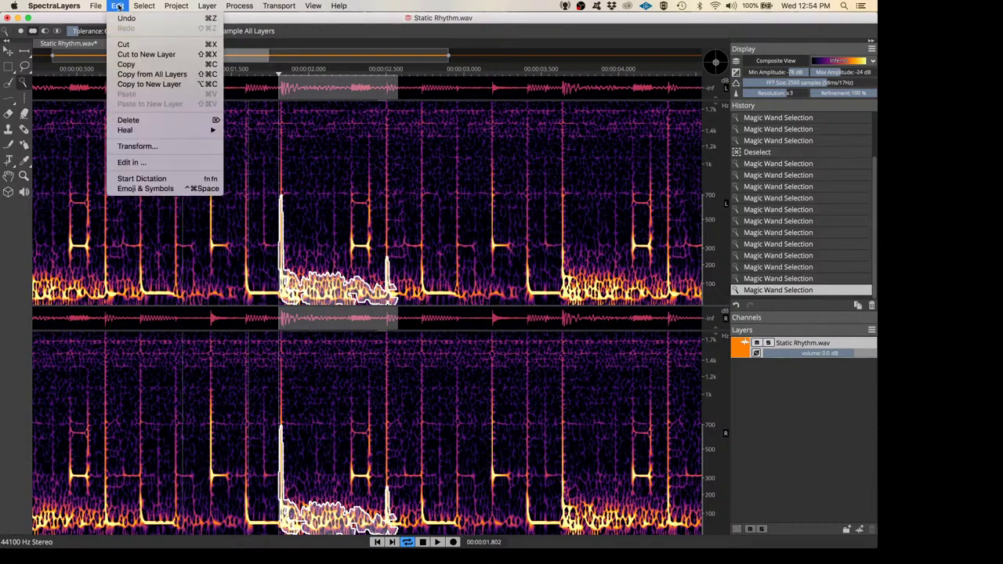
{"action": "left_click", "coordinate": [145, 54]}
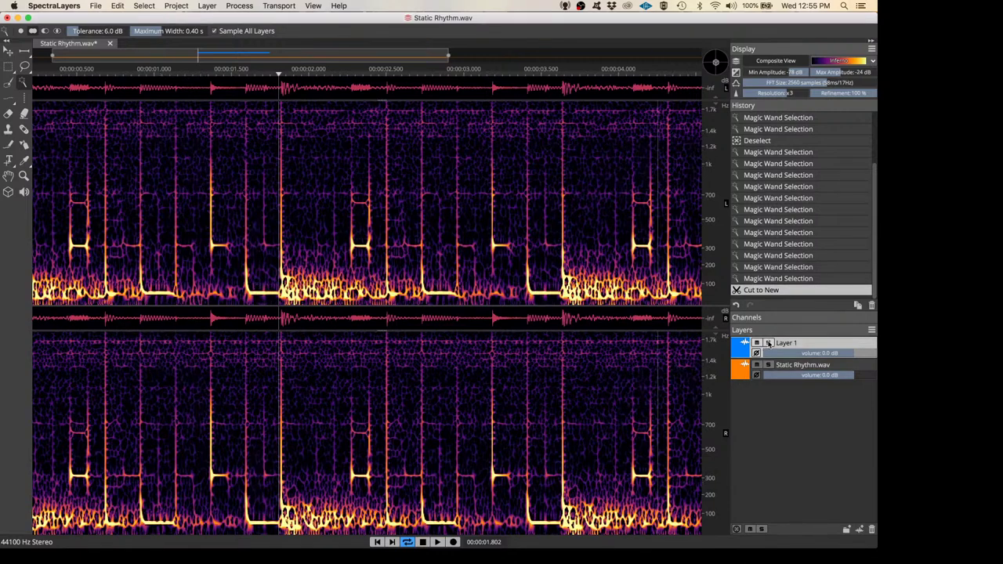
Solo the new layer and audition the extracted burst
{"action": "left_click", "coordinate": [769, 344]}
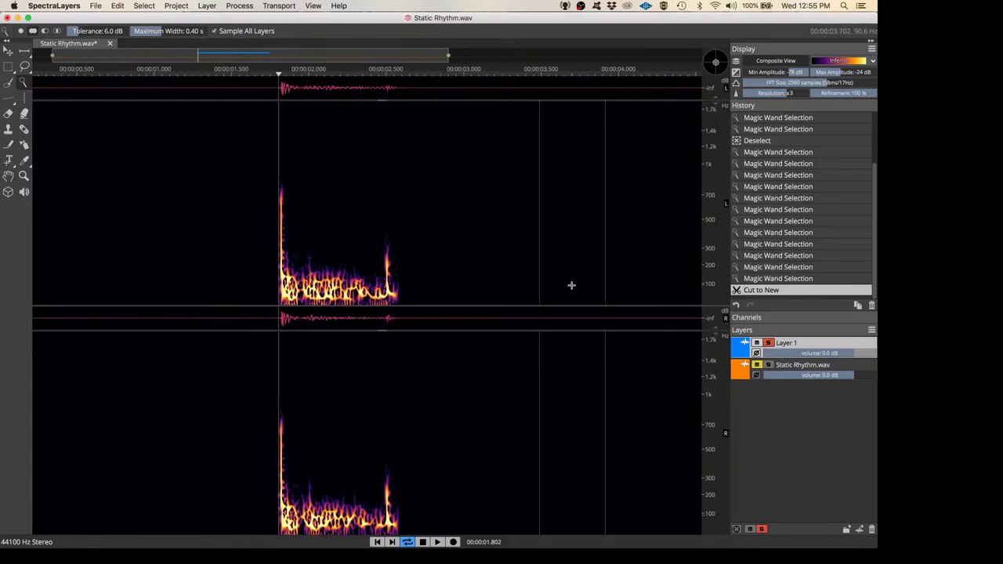
{"action": "key", "text": "space"}
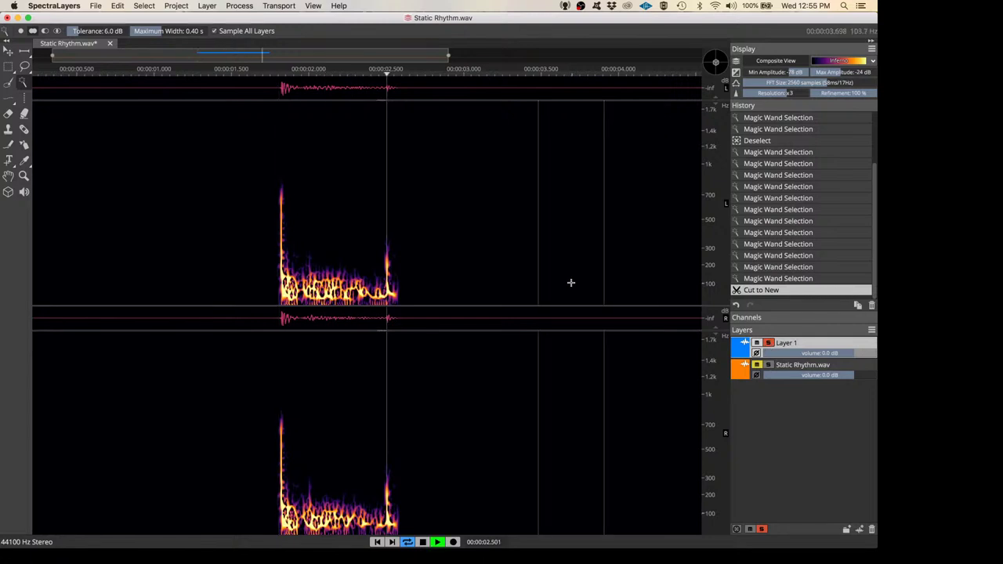
{"action": "key", "text": "space"}
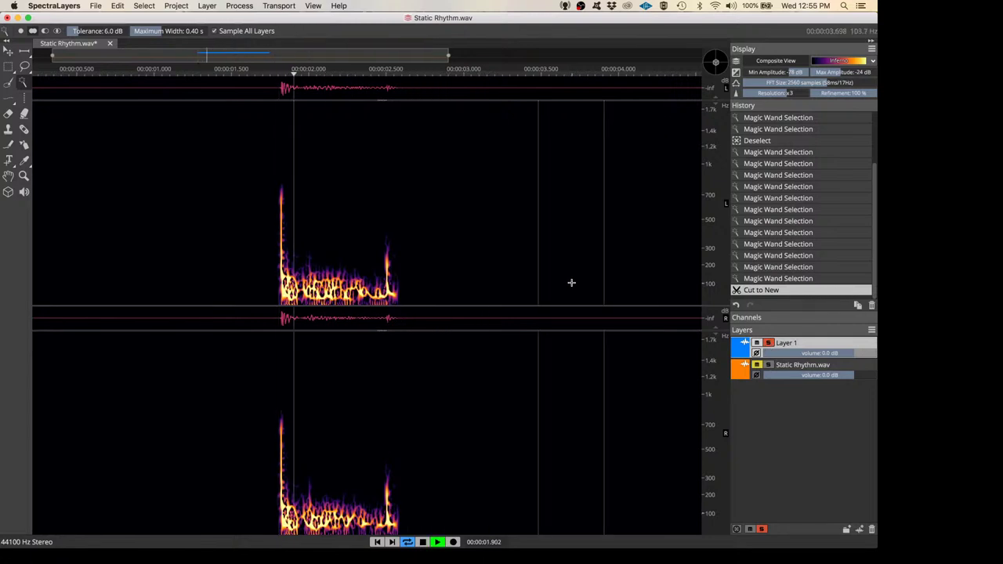
Solo only the Static Rhythm.wav layer and audition the remaining rhythm twice from the burst's position
{"action": "left_click", "coordinate": [769, 365]}
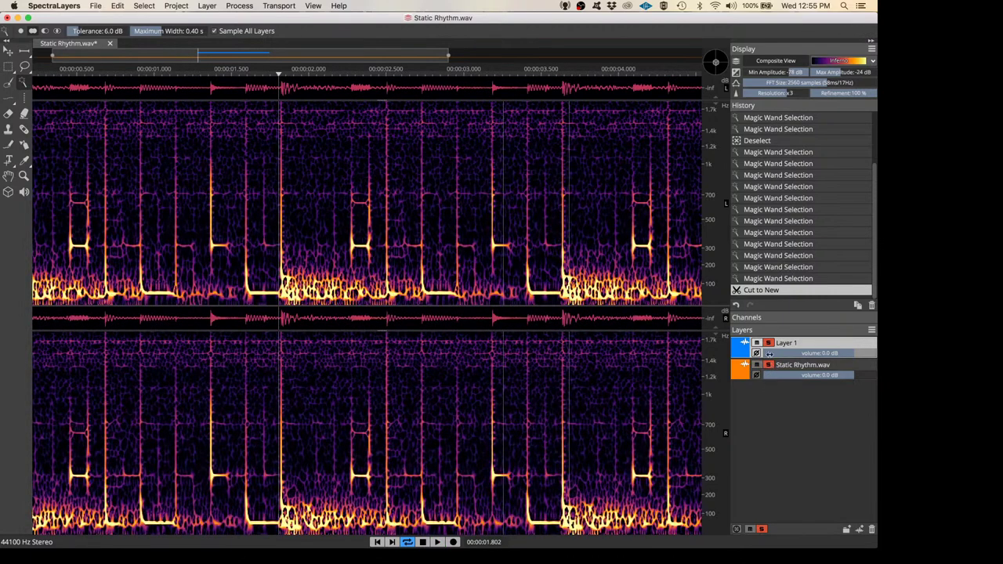
{"action": "left_click", "coordinate": [769, 343]}
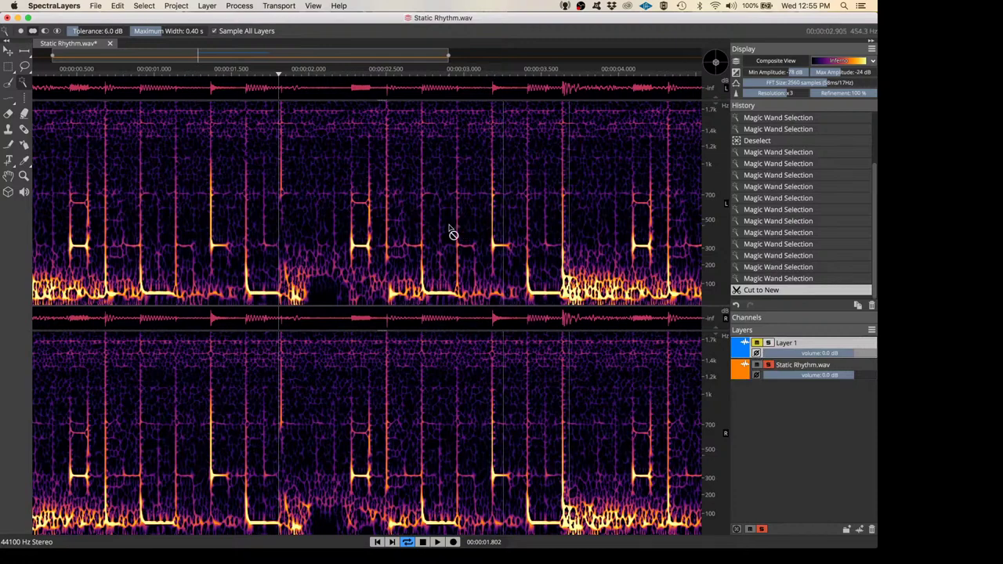
{"action": "key", "text": "space"}
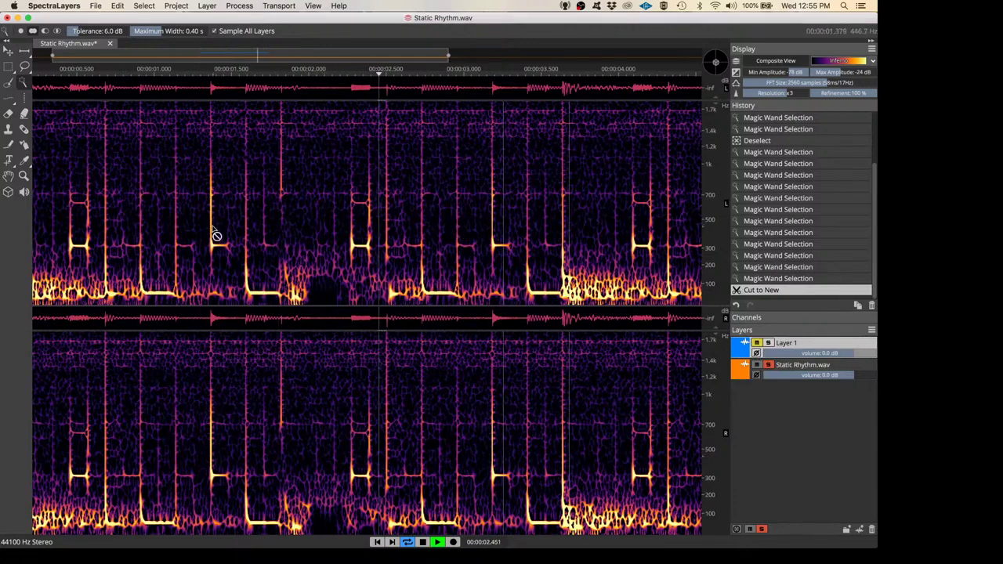
{"action": "key", "text": "space"}
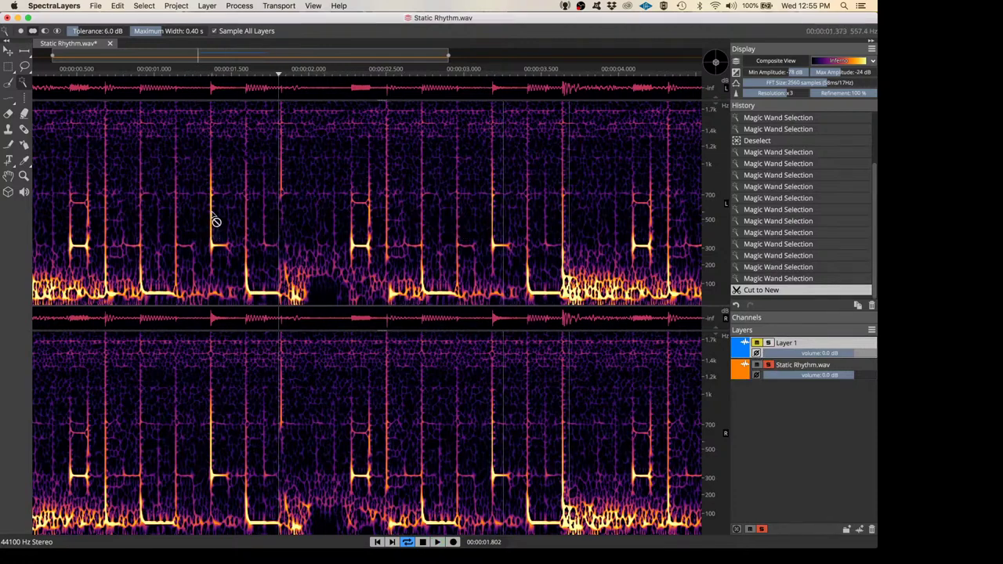
{"action": "key", "text": "space"}
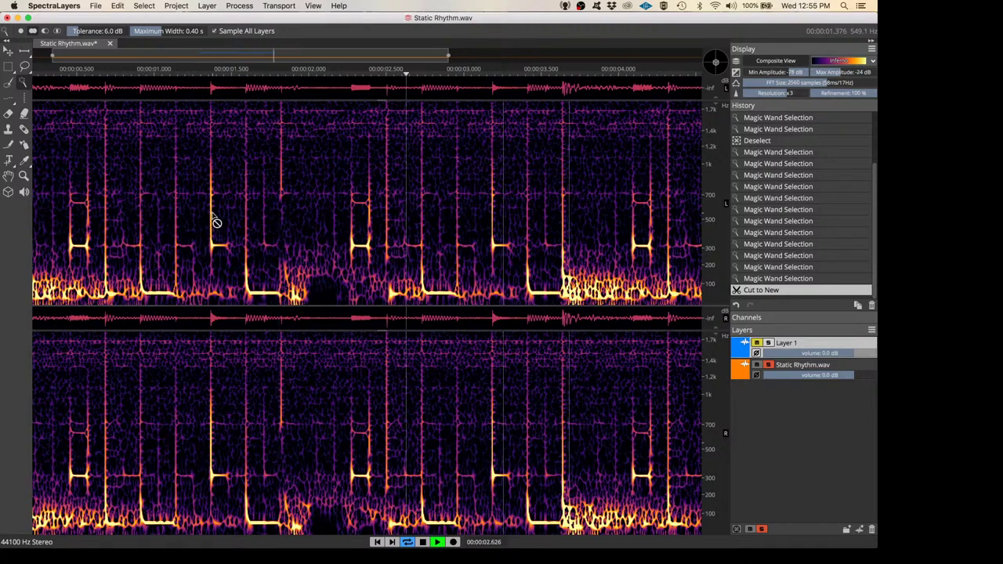
{"action": "key", "text": "space"}
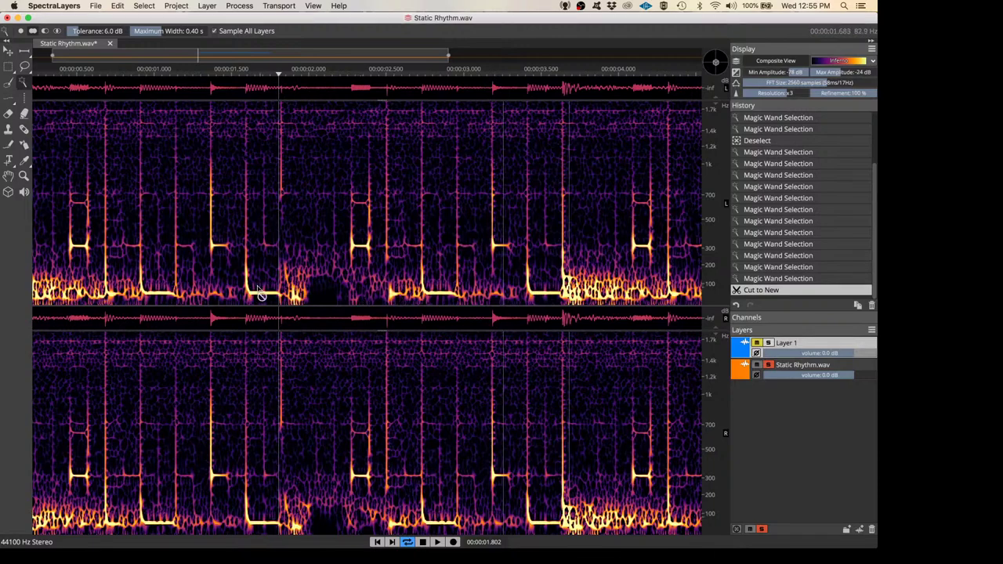
Close the Static Rhythm.wav project without saving its changes
{"action": "scroll", "coordinate": [266, 294], "scroll_direction": "up", "scroll_amount": 3}
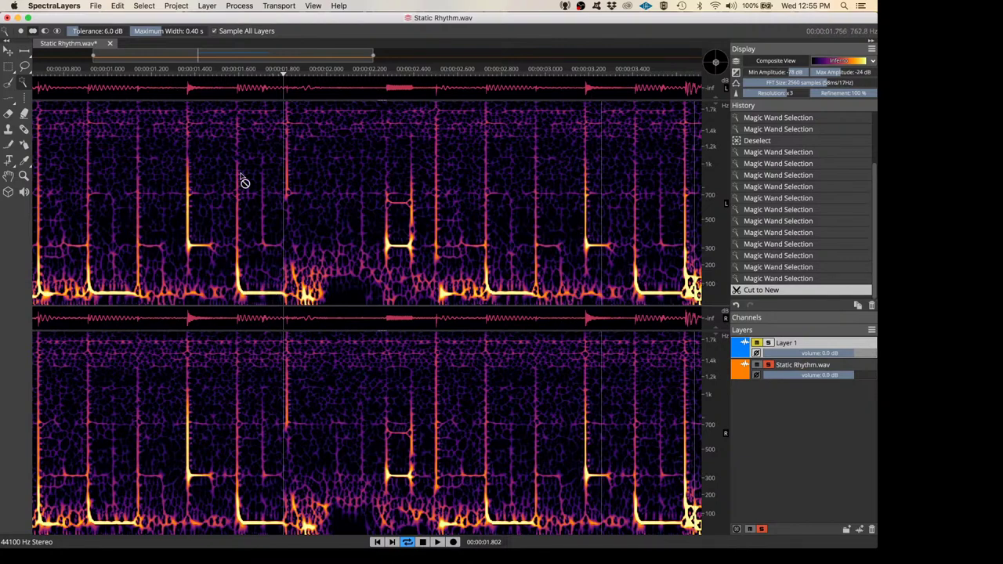
{"action": "scroll", "coordinate": [243, 179], "scroll_direction": "down", "scroll_amount": 5}
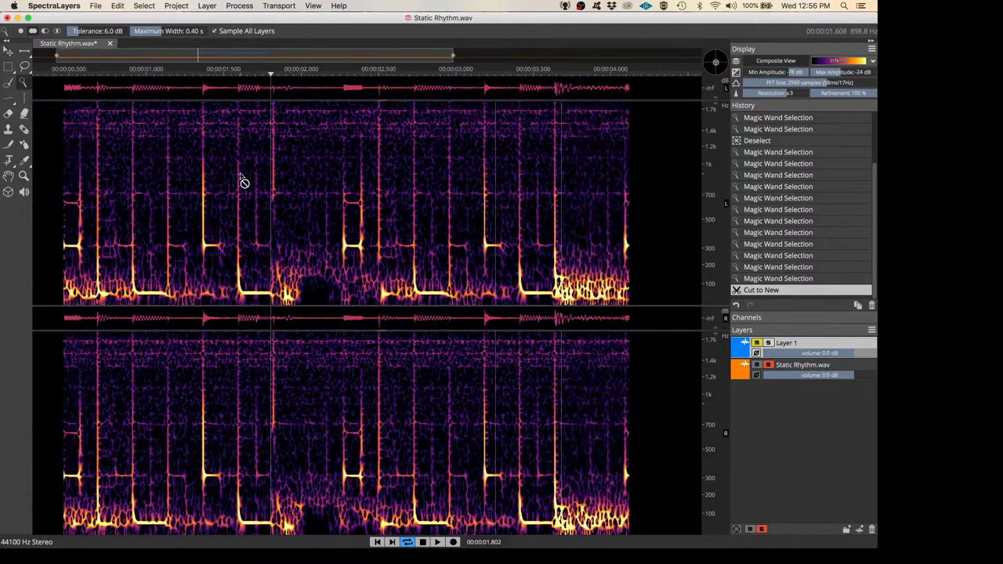
{"action": "left_click", "coordinate": [110, 43]}
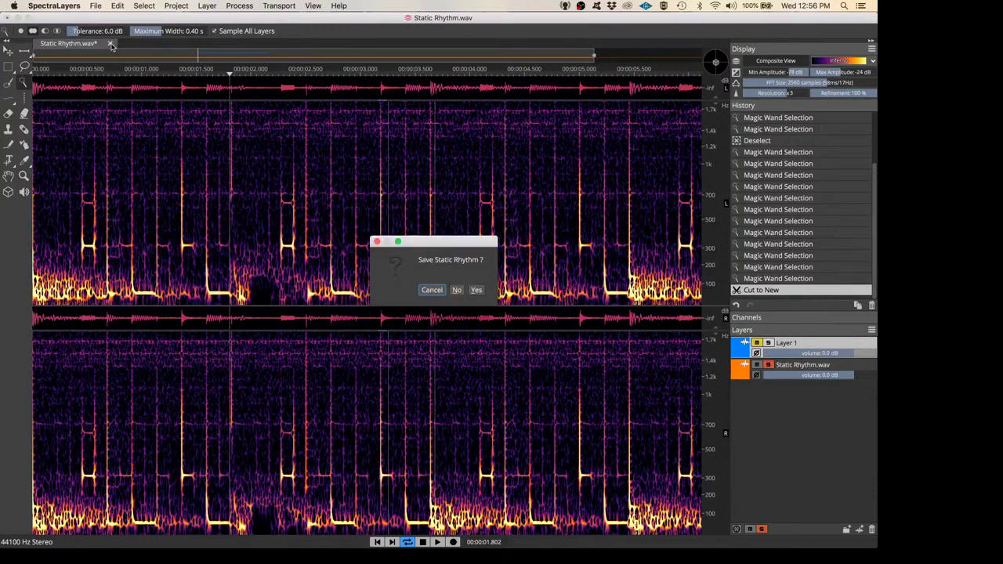
{"action": "left_click", "coordinate": [457, 290]}
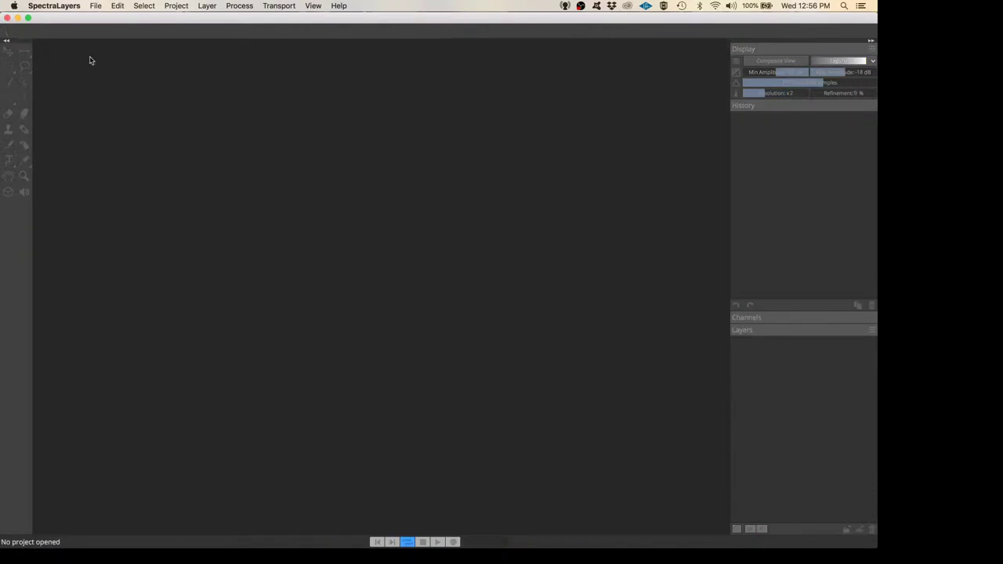
Open Plosives.wav from the Hangout 01 Files folder
{"action": "left_click", "coordinate": [96, 7]}
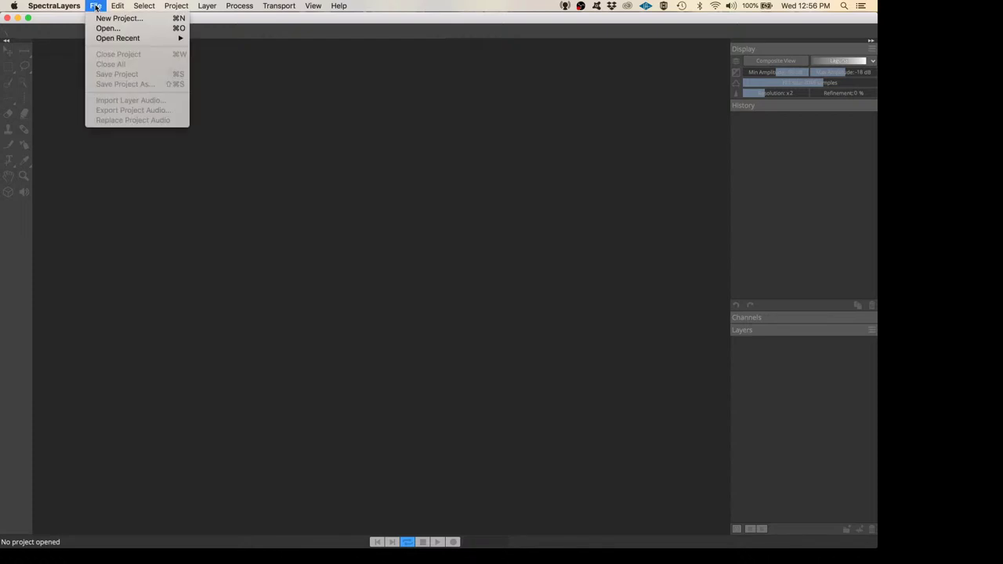
{"action": "left_click", "coordinate": [356, 180]}
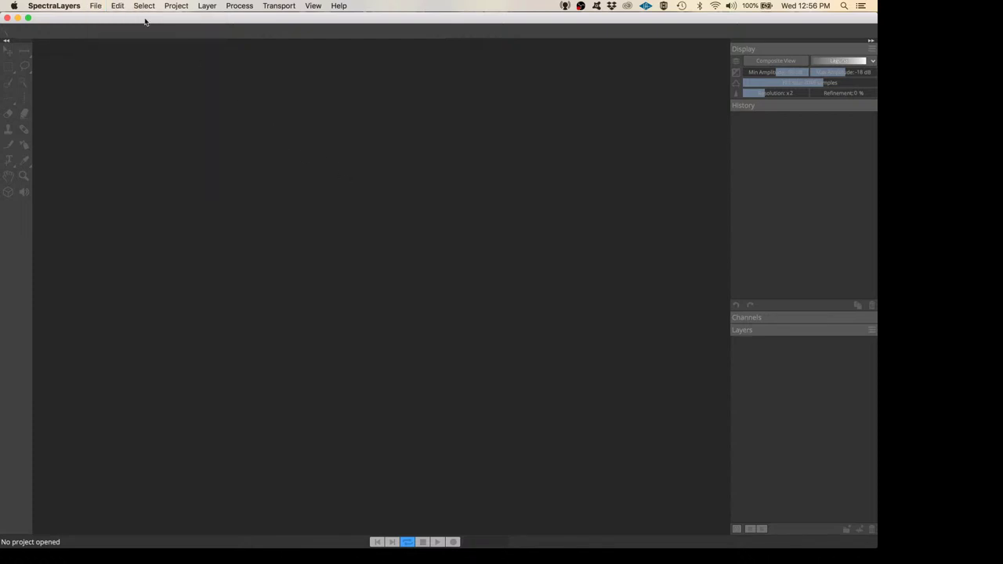
{"action": "left_click", "coordinate": [101, 6]}
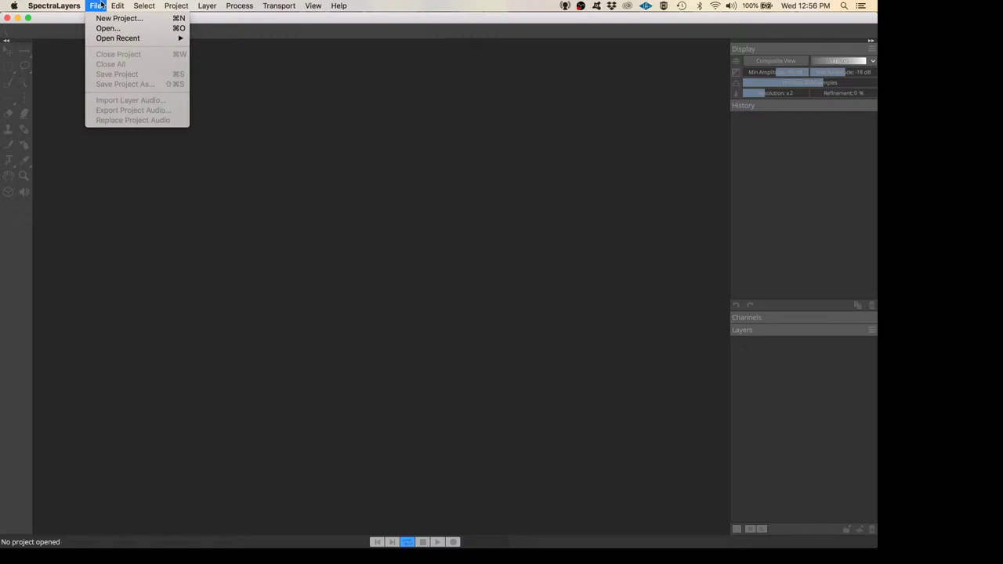
{"action": "left_click", "coordinate": [101, 28]}
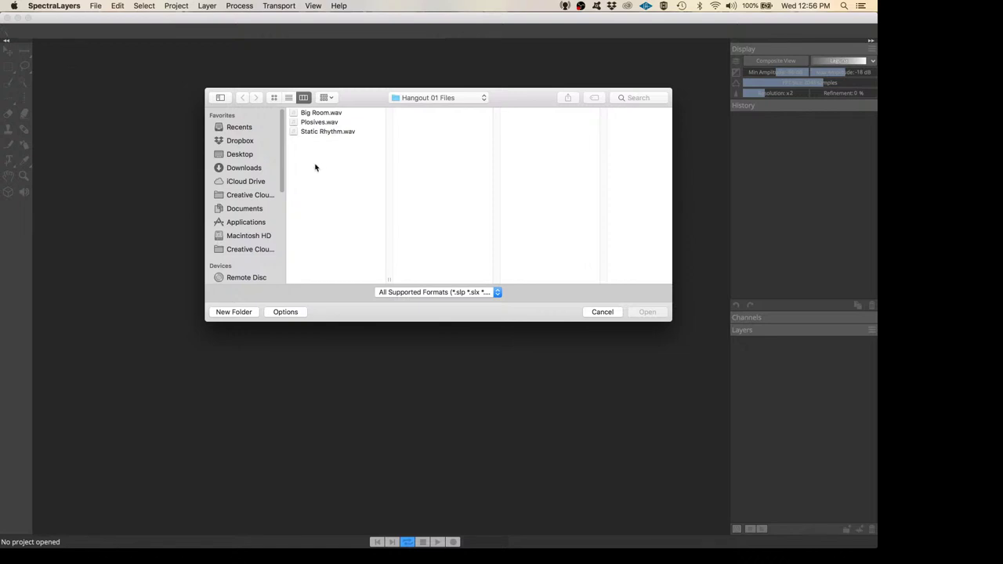
{"action": "left_click", "coordinate": [296, 123]}
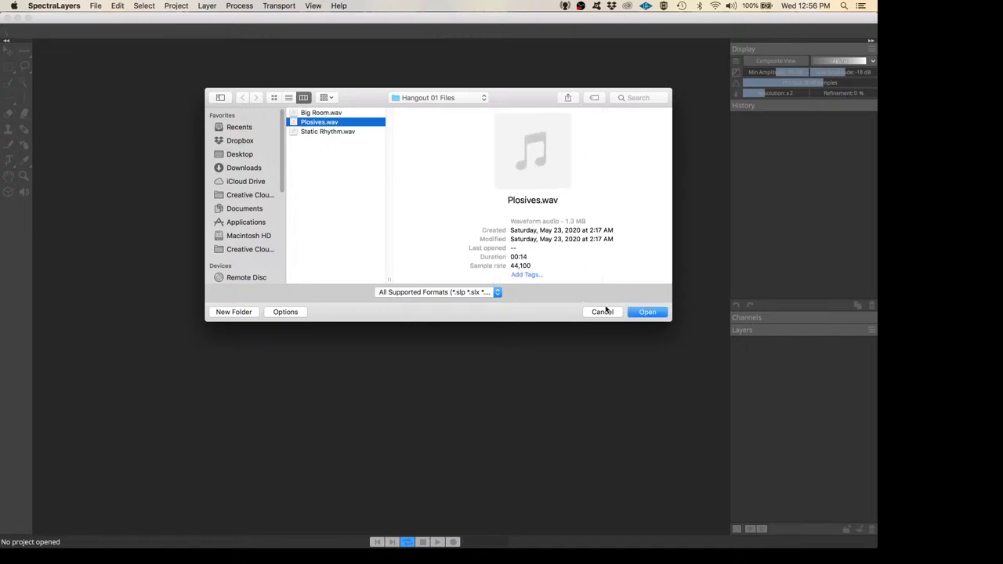
{"action": "left_click", "coordinate": [657, 313]}
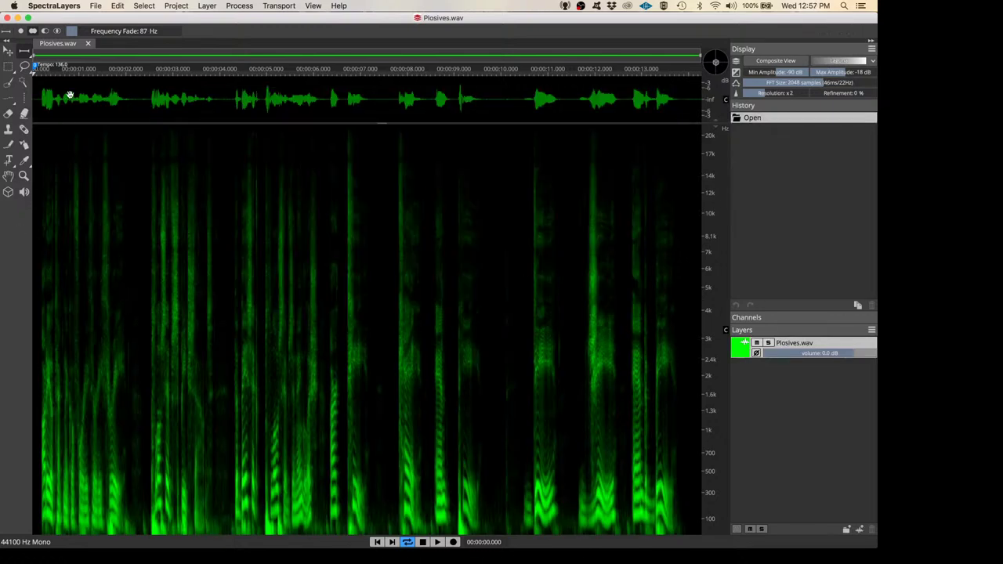
Play the voice recording from the start, and place the playhead at about 2.48 s, just before the second phrase
{"action": "scroll", "coordinate": [57, 76], "scroll_direction": "up", "scroll_amount": 1}
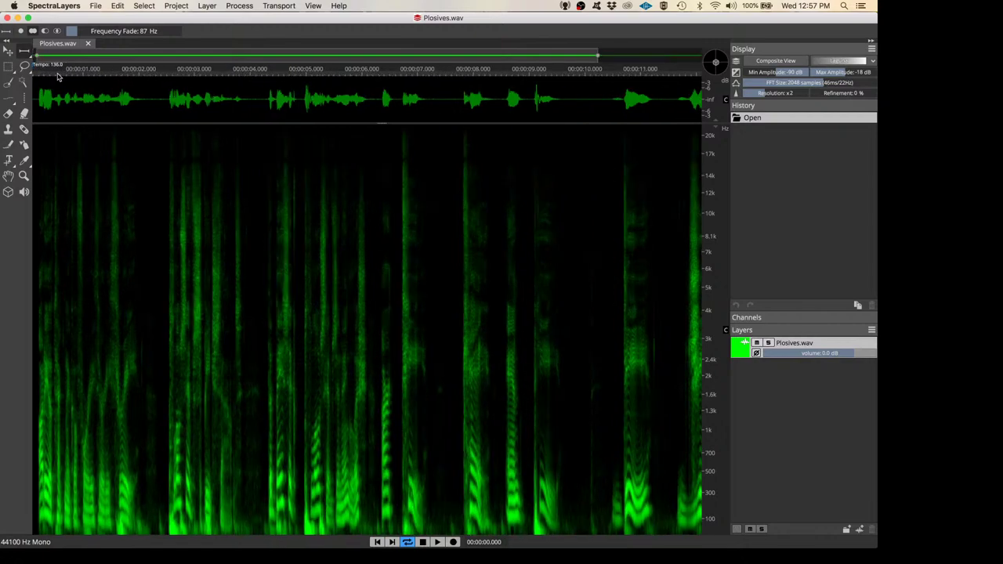
{"action": "scroll", "coordinate": [57, 76], "scroll_direction": "up", "scroll_amount": 5}
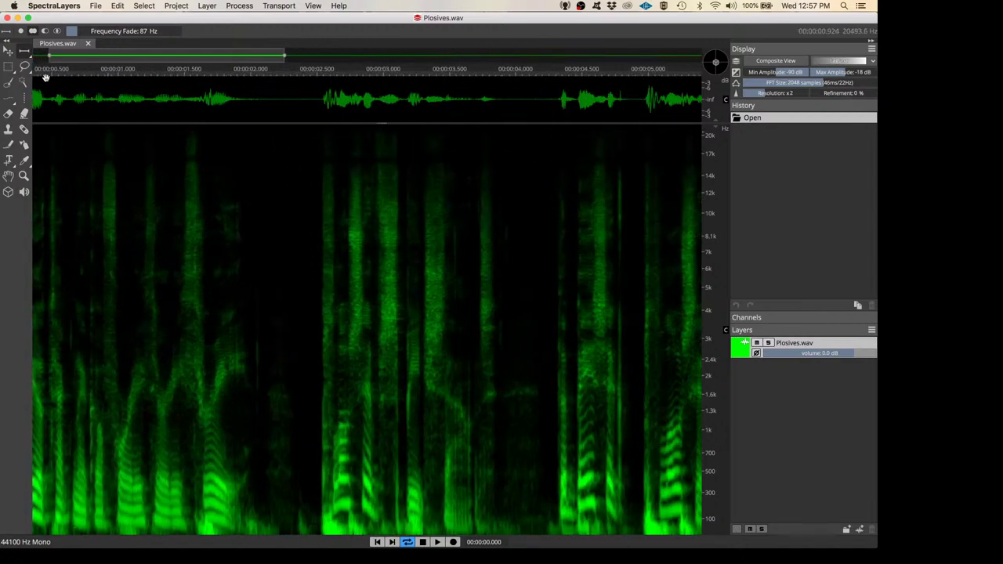
{"action": "scroll", "coordinate": [269, 280], "scroll_direction": "down", "scroll_amount": 6}
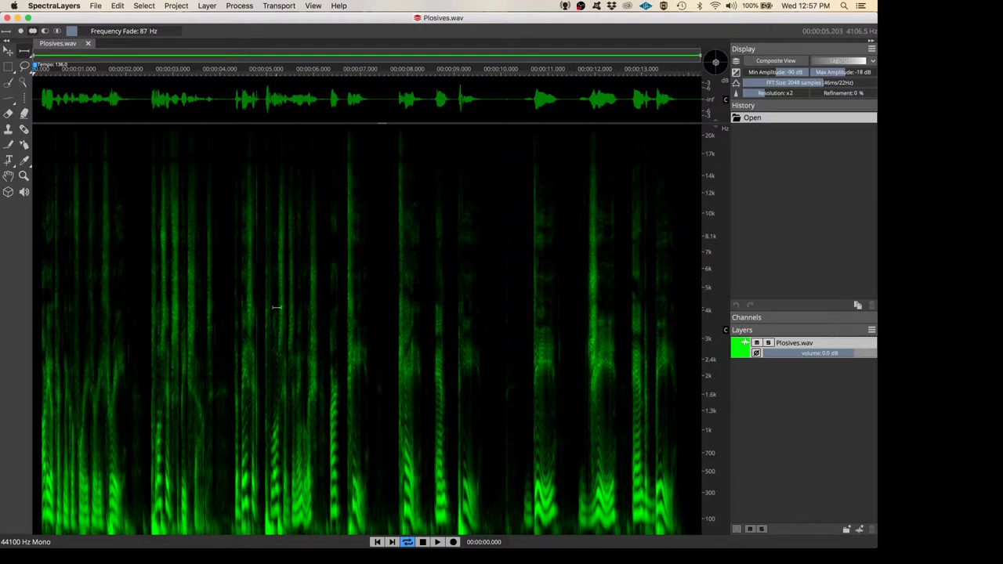
{"action": "key", "text": "space"}
{"action": "left_click", "coordinate": [149, 76]}
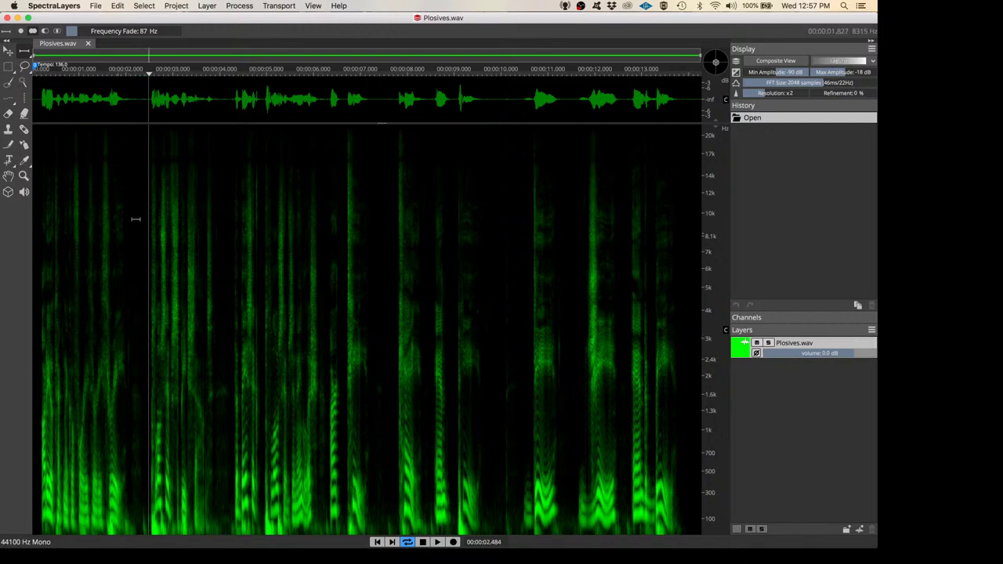
Examine the start of the second phrase just after 2.5 s up close, focusing on its low frequencies
{"action": "scroll", "coordinate": [135, 220], "scroll_direction": "up", "scroll_amount": 10}
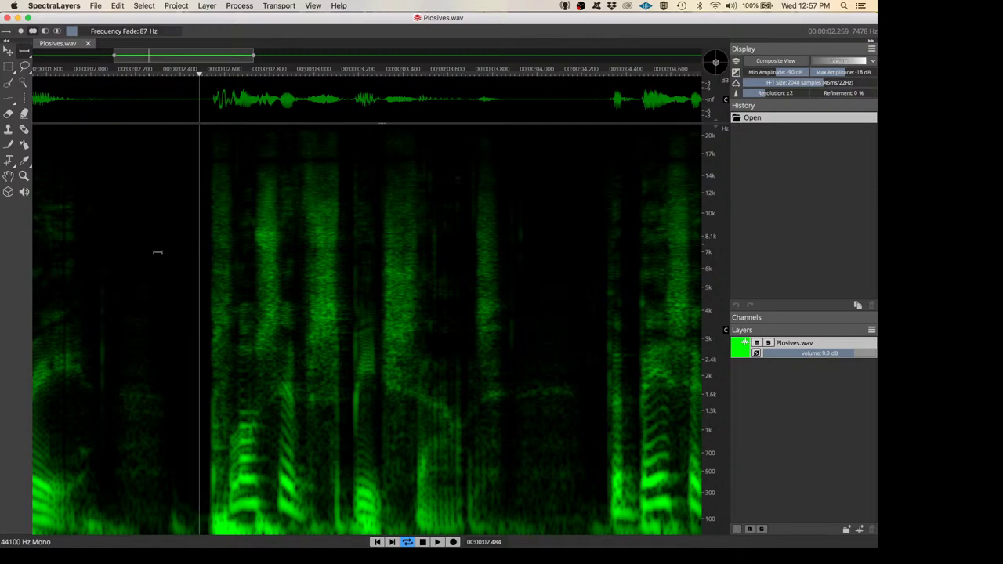
{"action": "scroll", "coordinate": [181, 270], "scroll_direction": "down", "scroll_amount": 10}
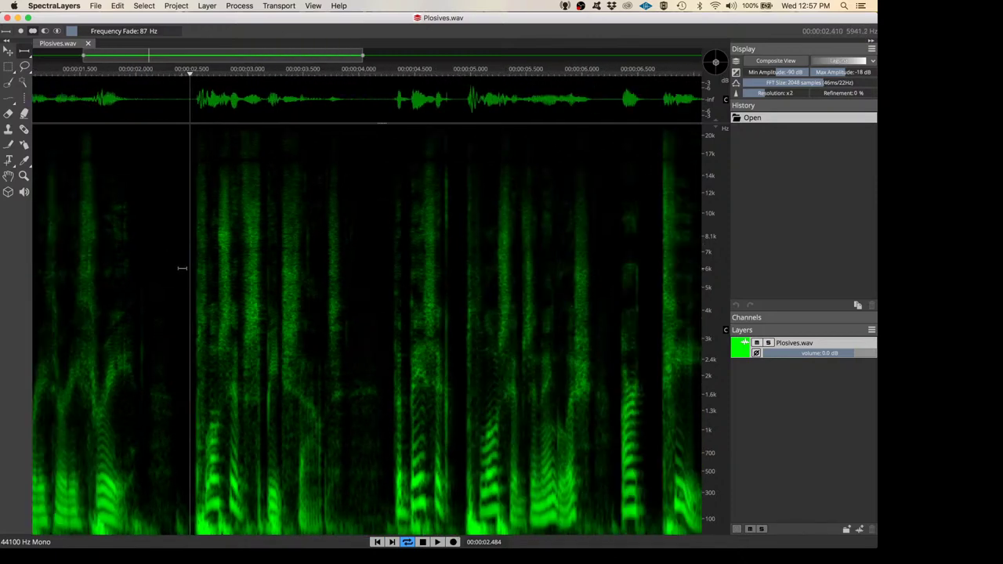
{"action": "scroll", "coordinate": [182, 267], "scroll_direction": "down", "scroll_amount": 3}
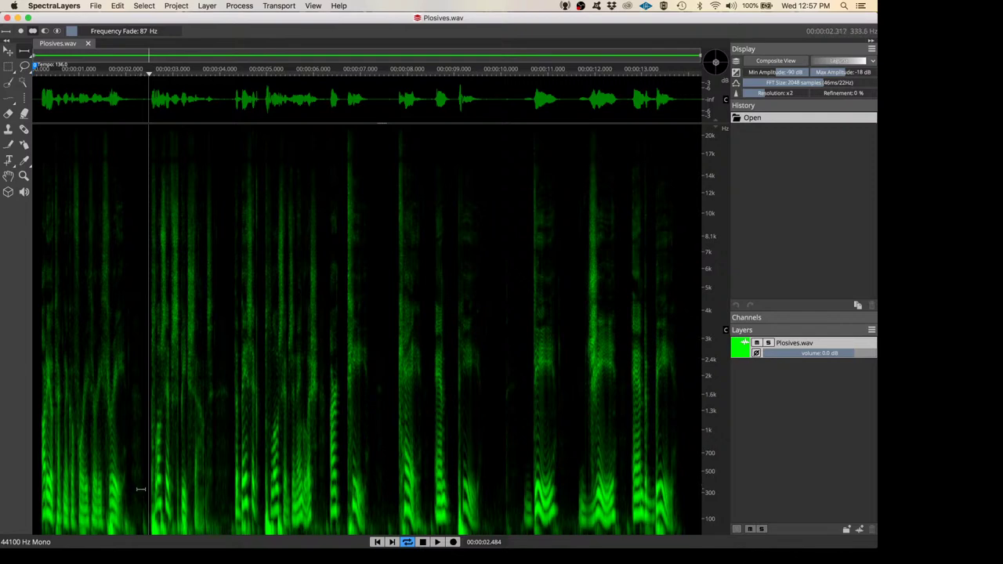
{"action": "scroll", "coordinate": [141, 489], "scroll_direction": "up", "scroll_amount": 3}
{"action": "scroll", "coordinate": [155, 488], "scroll_direction": "up", "scroll_amount": 4}
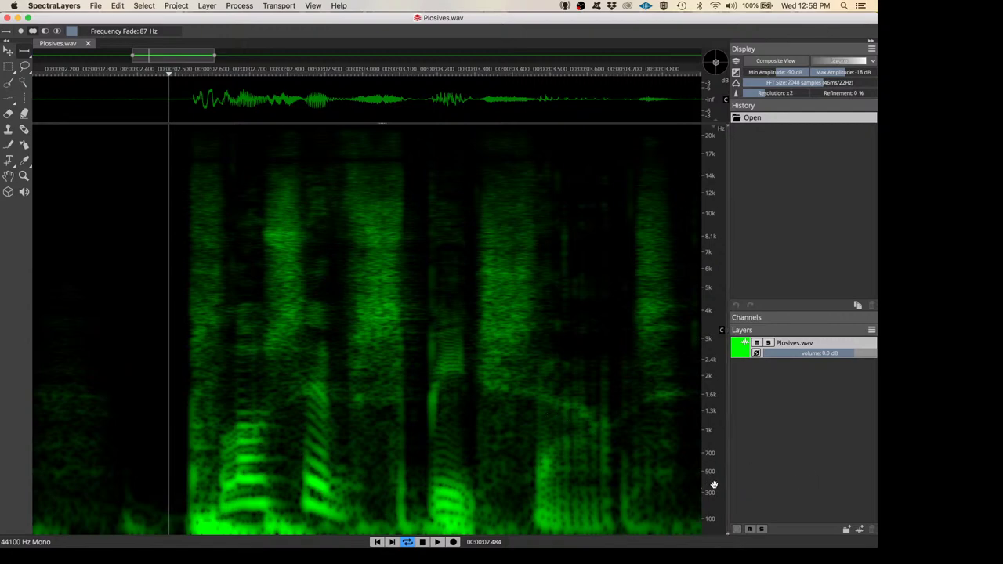
{"action": "scroll", "coordinate": [713, 486], "scroll_direction": "up", "scroll_amount": 4}
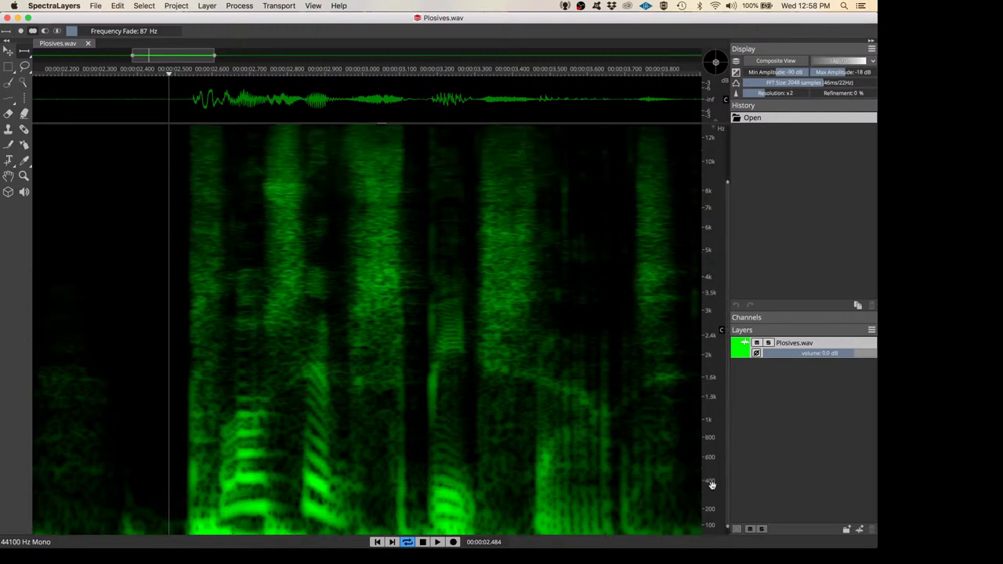
{"action": "scroll", "coordinate": [712, 486], "scroll_direction": "up", "scroll_amount": 2}
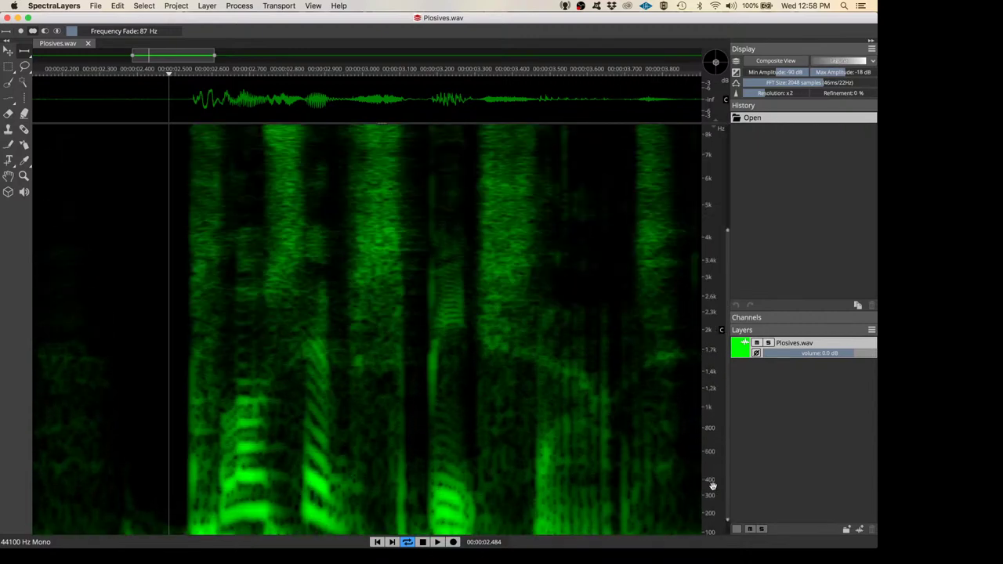
{"action": "scroll", "coordinate": [713, 486], "scroll_direction": "up", "scroll_amount": 2}
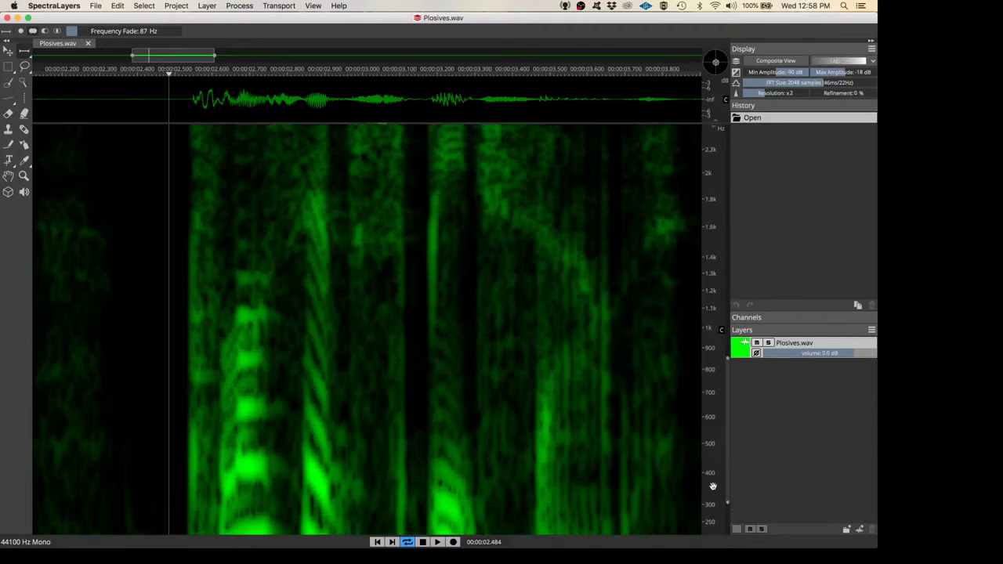
{"action": "scroll", "coordinate": [713, 487], "scroll_direction": "down", "scroll_amount": 2}
{"action": "scroll", "coordinate": [713, 486], "scroll_direction": "down", "scroll_amount": 3}
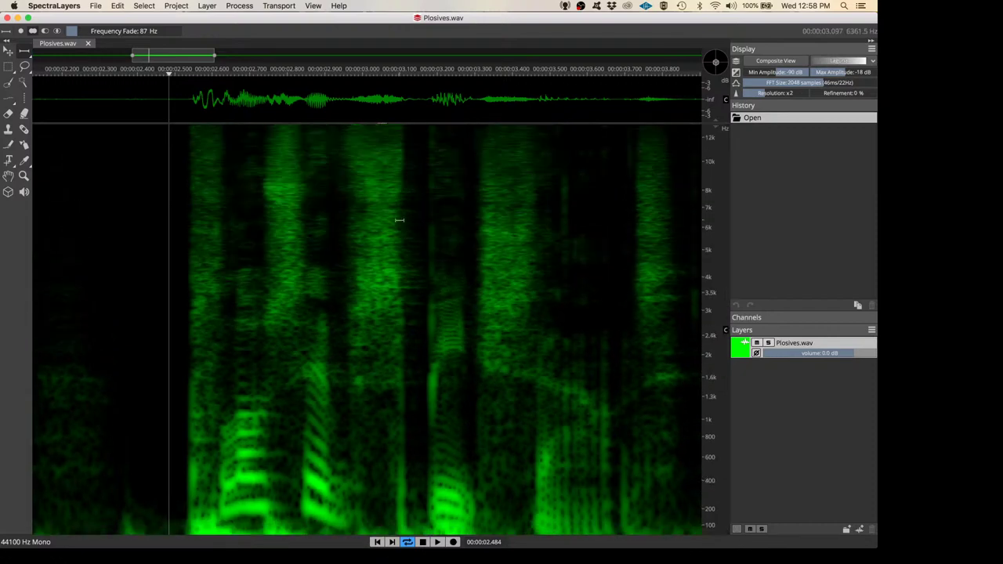
Lock the spectrogram's frequency range to 0 Hz
{"action": "left_click", "coordinate": [313, 5]}
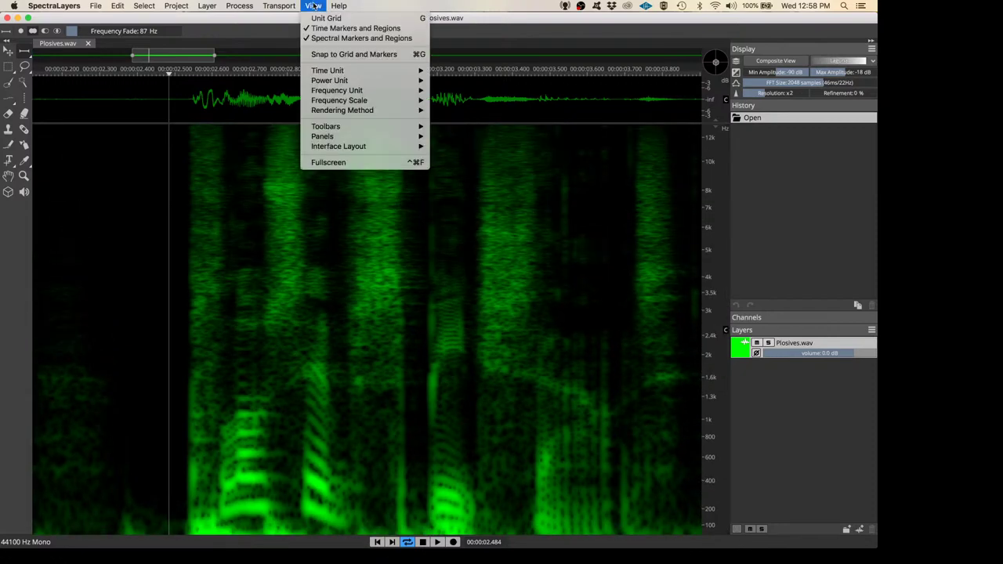
{"action": "mouse_move", "coordinate": [335, 91]}
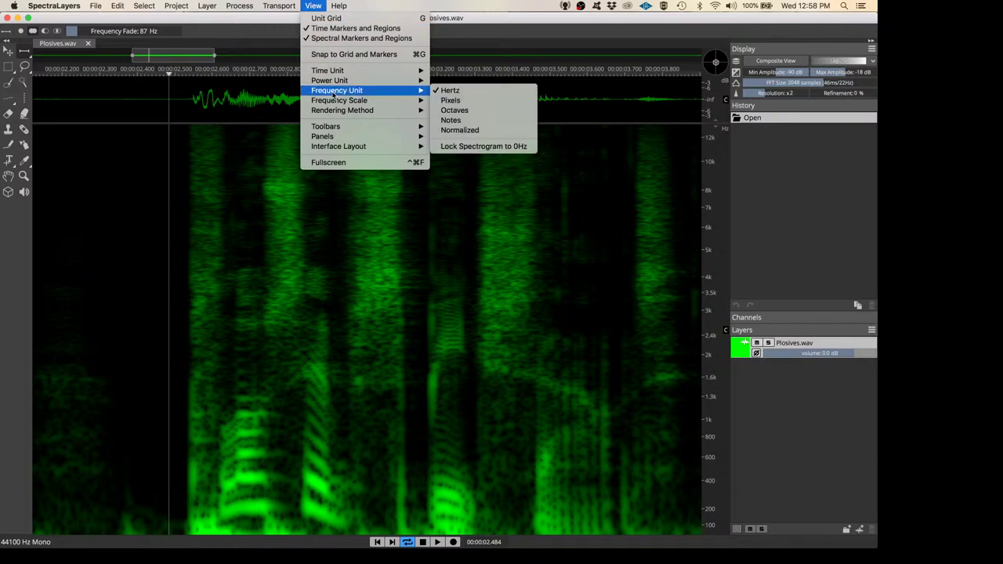
{"action": "left_click", "coordinate": [482, 147]}
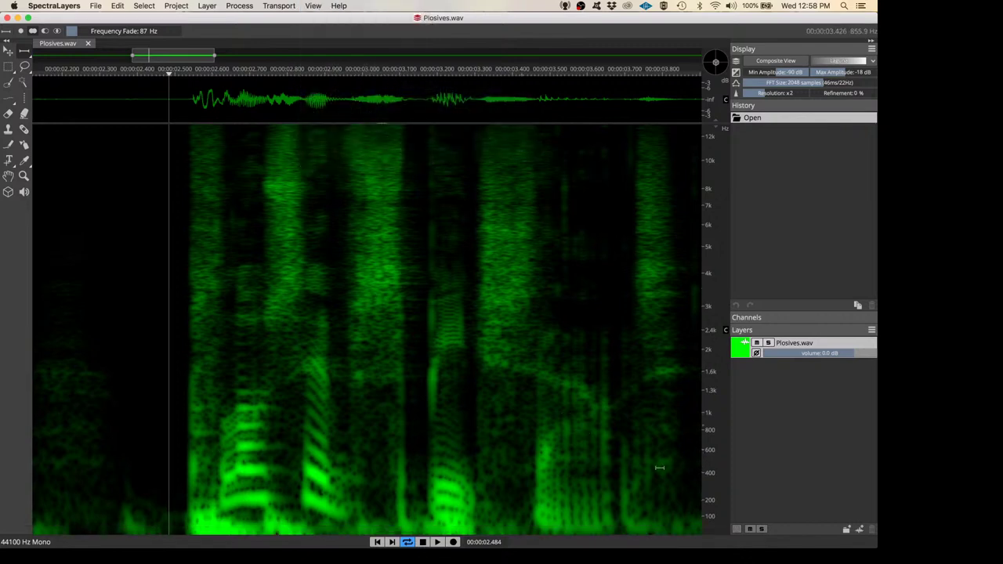
Set the spectrogram display's minimum amplitude to -81 dB and its refinement to 70 %, with the low frequencies enlarged
{"action": "scroll", "coordinate": [712, 491], "scroll_direction": "up", "scroll_amount": 5}
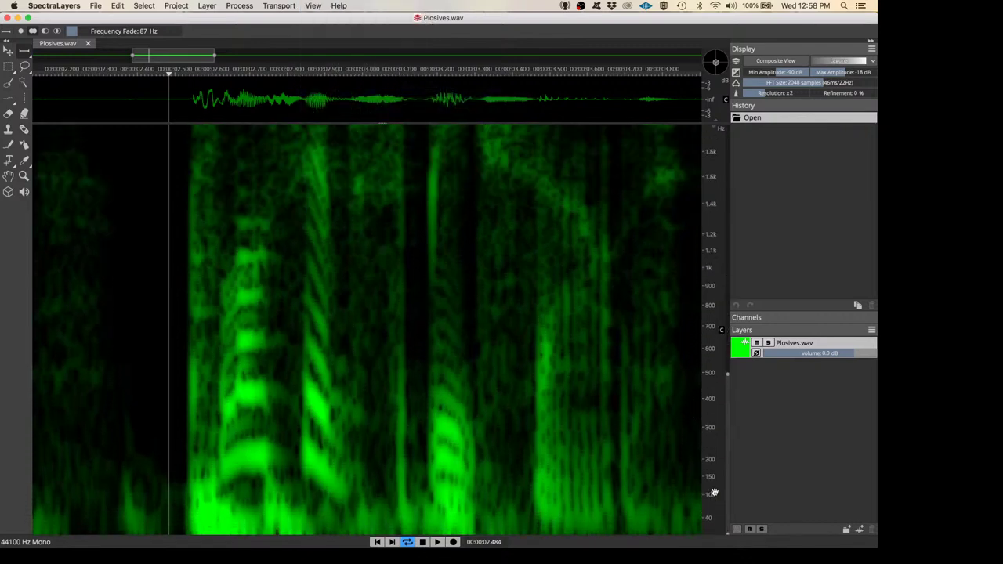
{"action": "scroll", "coordinate": [713, 491], "scroll_direction": "up", "scroll_amount": 5}
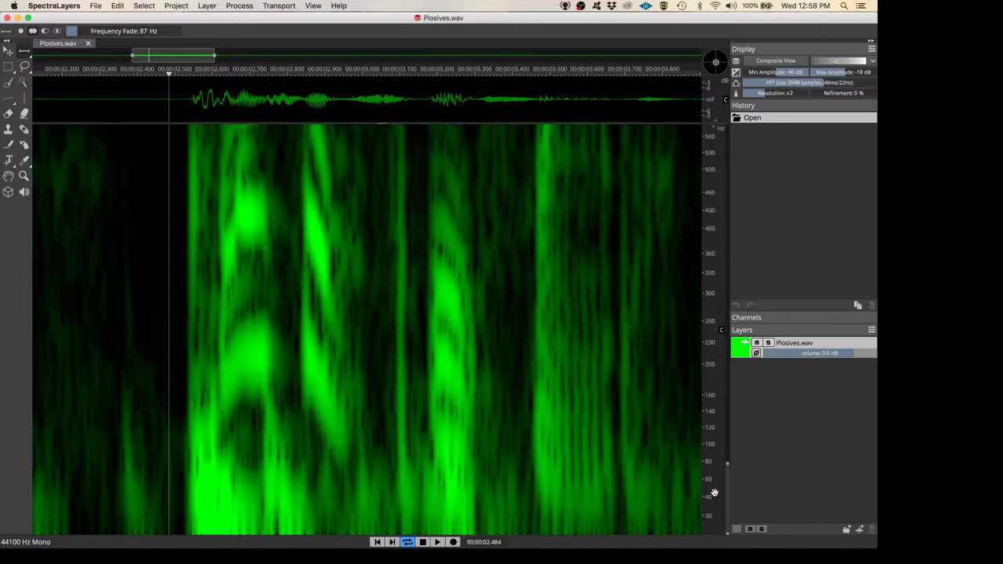
{"action": "scroll", "coordinate": [713, 492], "scroll_direction": "up", "scroll_amount": 1}
{"action": "scroll", "coordinate": [714, 492], "scroll_direction": "down", "scroll_amount": 3}
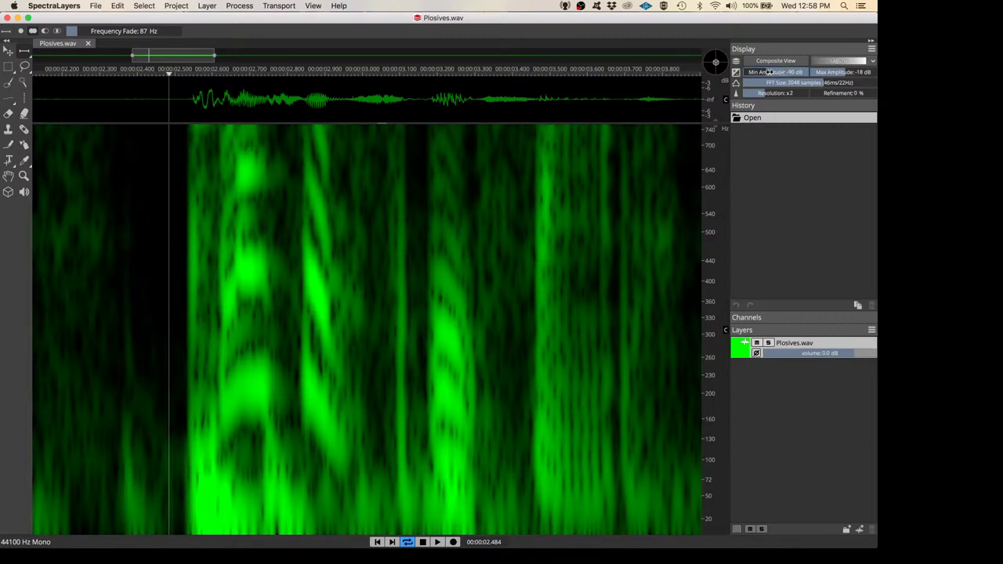
{"action": "left_click_drag", "start_coordinate": [769, 71], "coordinate": [774, 72]}
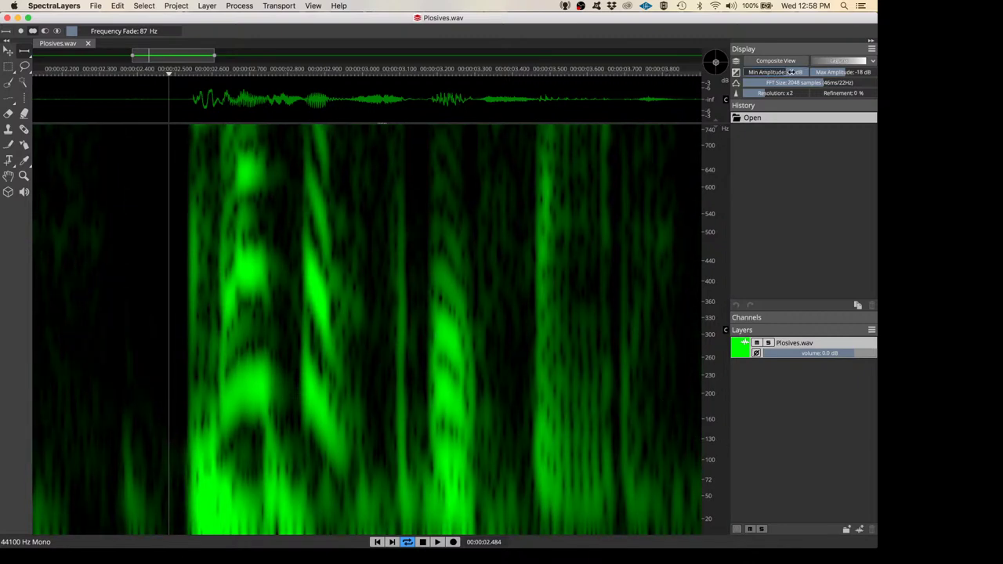
{"action": "left_click_drag", "start_coordinate": [851, 72], "coordinate": [853, 72]}
{"action": "left_click_drag", "start_coordinate": [819, 92], "coordinate": [837, 93]}
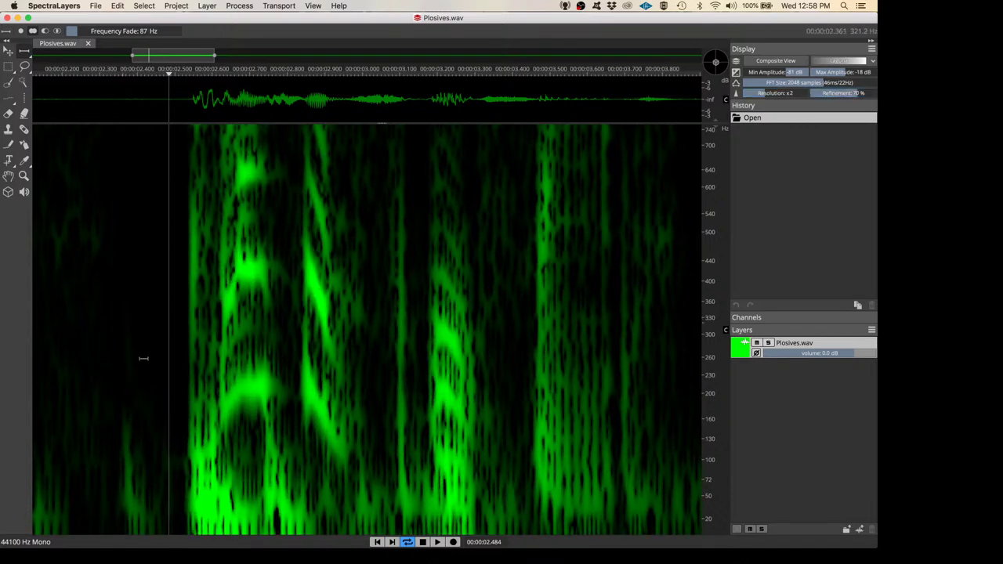
Place the playhead at about 2.52 s, right before the plosive, and audition the phrase twice from there
{"action": "scroll", "coordinate": [145, 359], "scroll_direction": "up", "scroll_amount": 3}
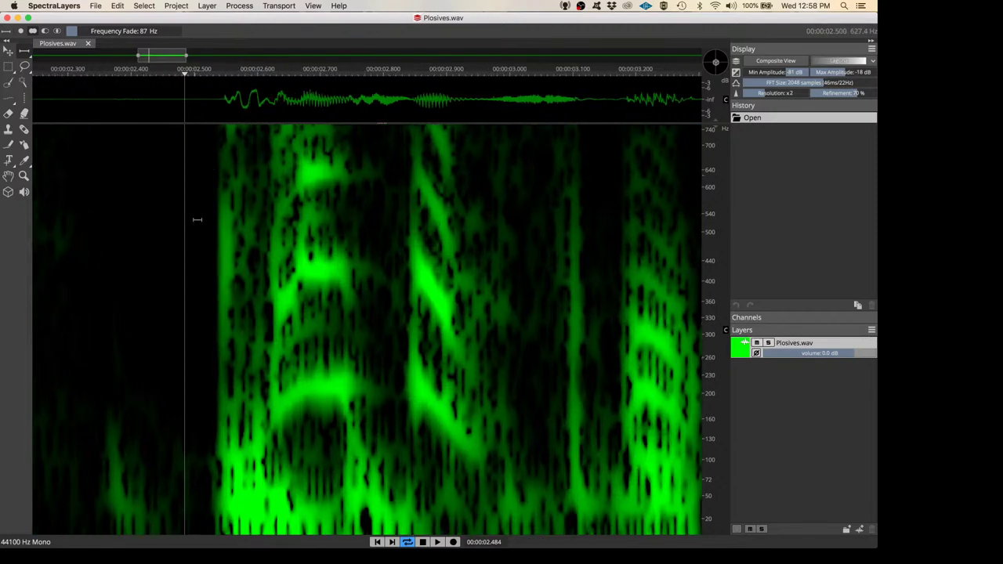
{"action": "left_click", "coordinate": [206, 72]}
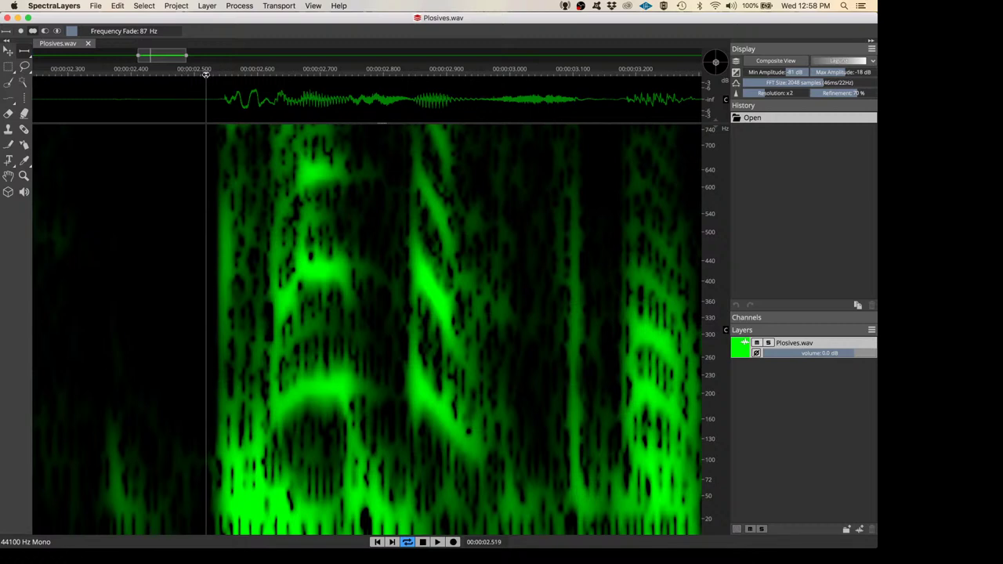
{"action": "left_click", "coordinate": [208, 72]}
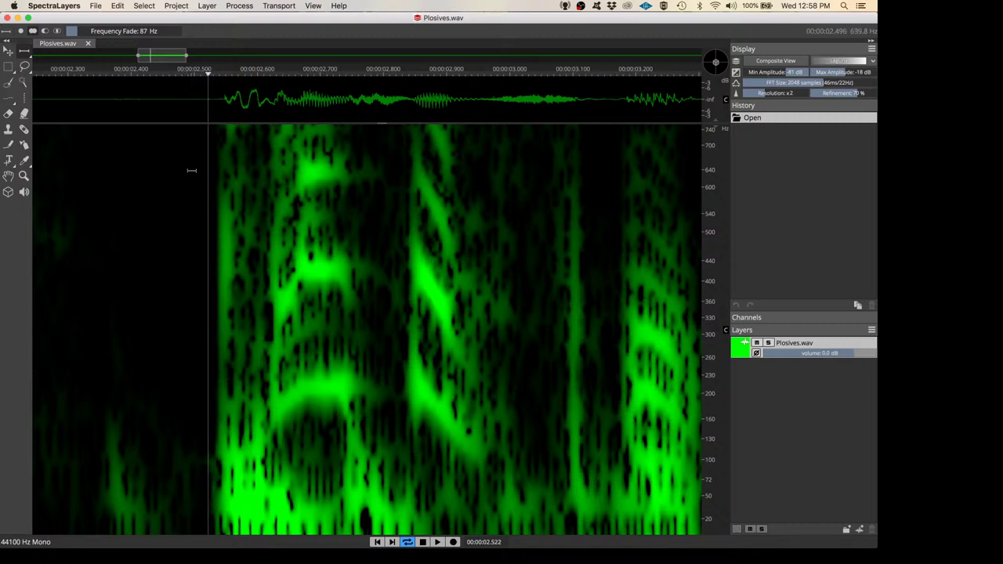
{"action": "key", "text": "space"}
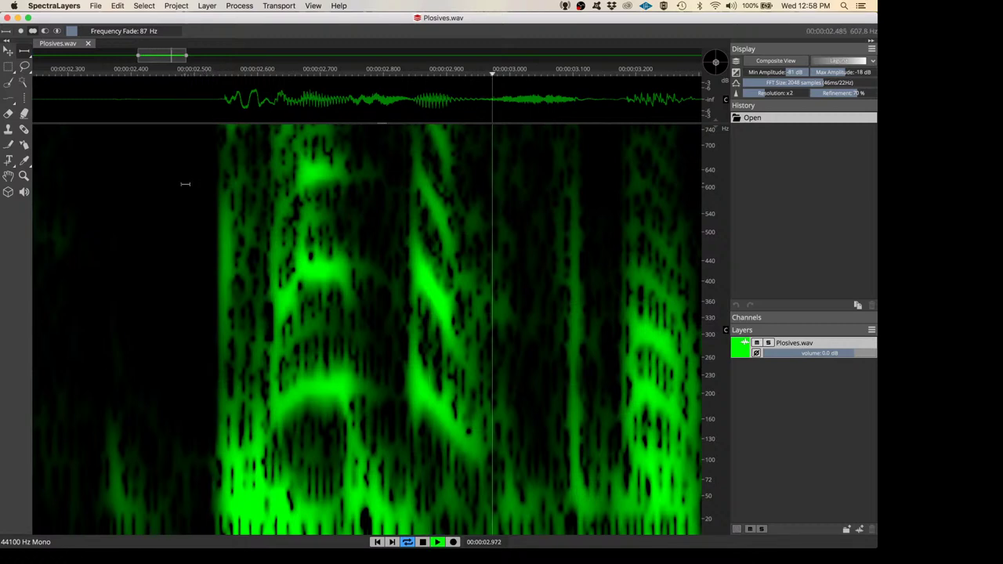
{"action": "key", "text": "space"}
{"action": "key", "text": "space"}
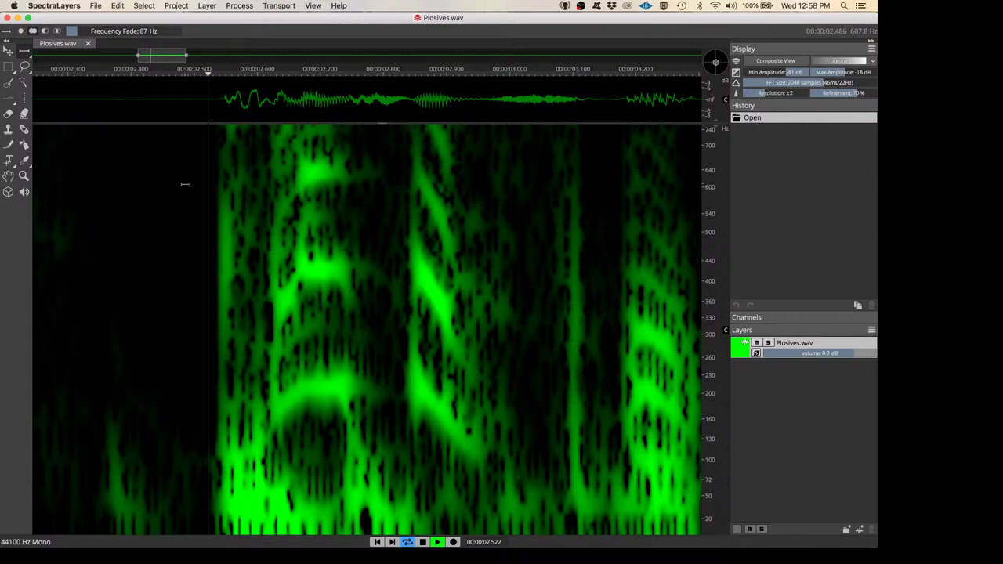
Stop playback and enlarge the waveform display to examine the plosive's large slow swings, returning to the spectrogram-only view
{"action": "key", "text": "space"}
{"action": "left_click_drag", "start_coordinate": [381, 123], "coordinate": [377, 264]}
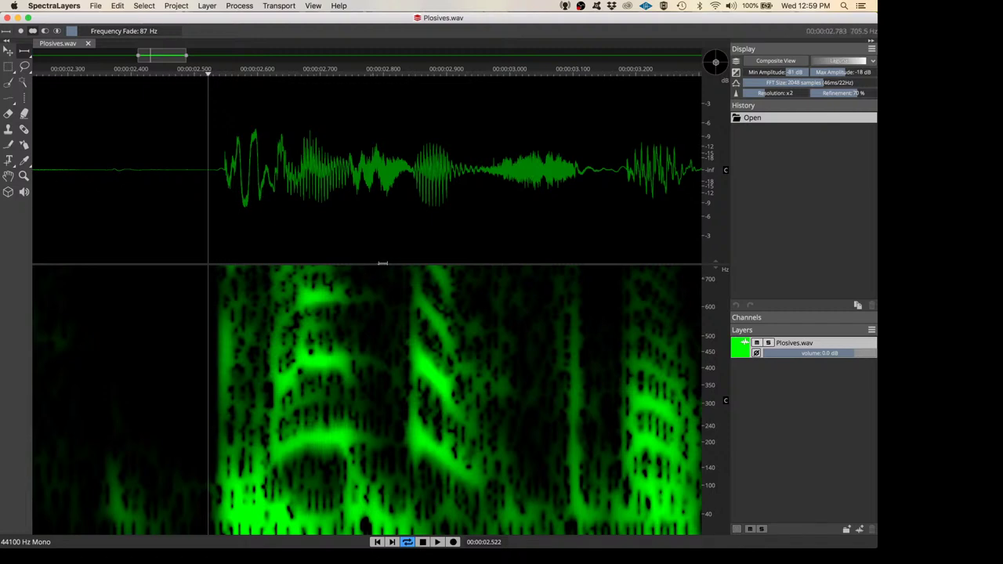
{"action": "left_click_drag", "start_coordinate": [378, 337], "coordinate": [376, 399]}
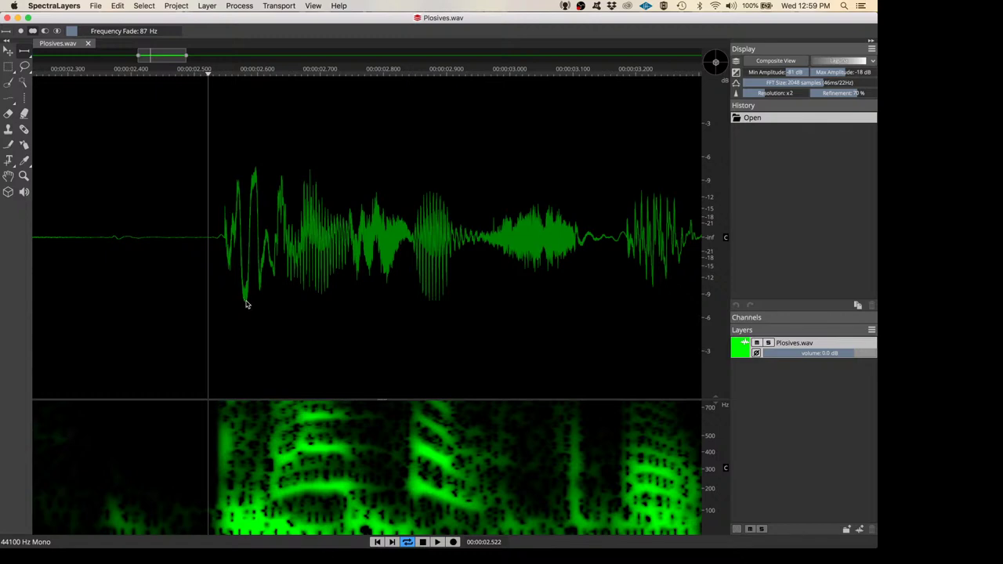
{"action": "scroll", "coordinate": [246, 304], "scroll_direction": "down", "scroll_amount": 3}
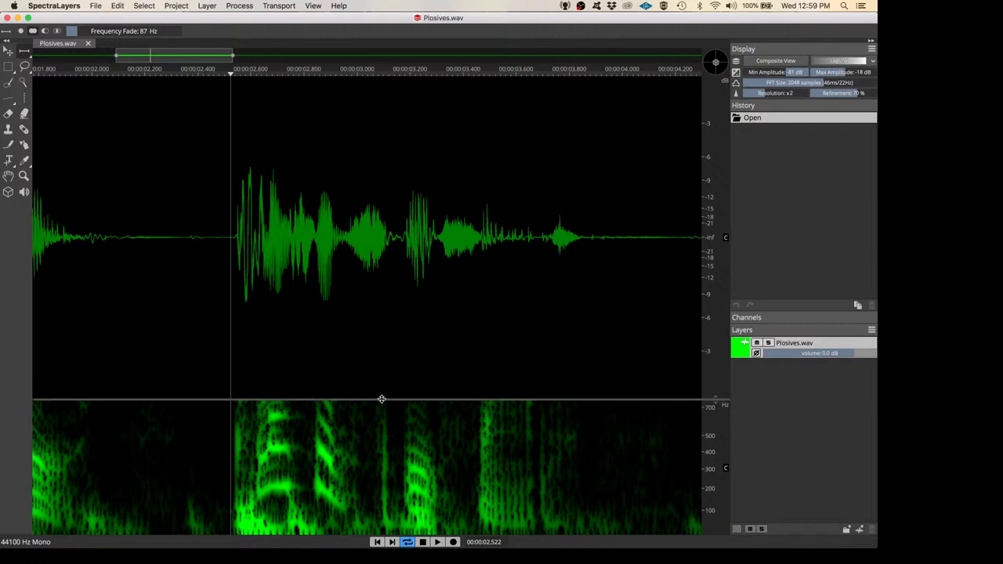
{"action": "left_click_drag", "start_coordinate": [381, 398], "coordinate": [376, 77]}
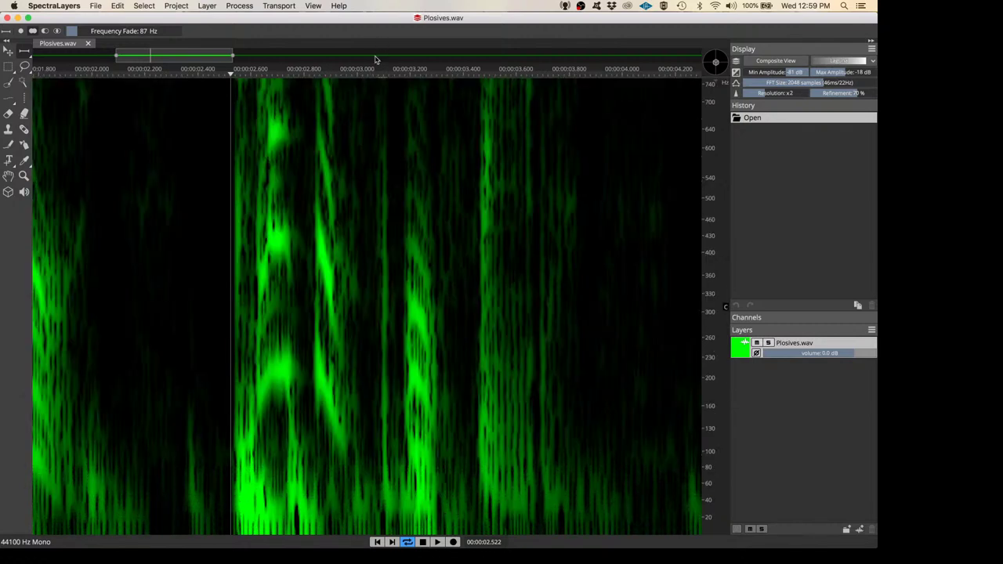
{"action": "scroll", "coordinate": [213, 415], "scroll_direction": "up", "scroll_amount": 3}
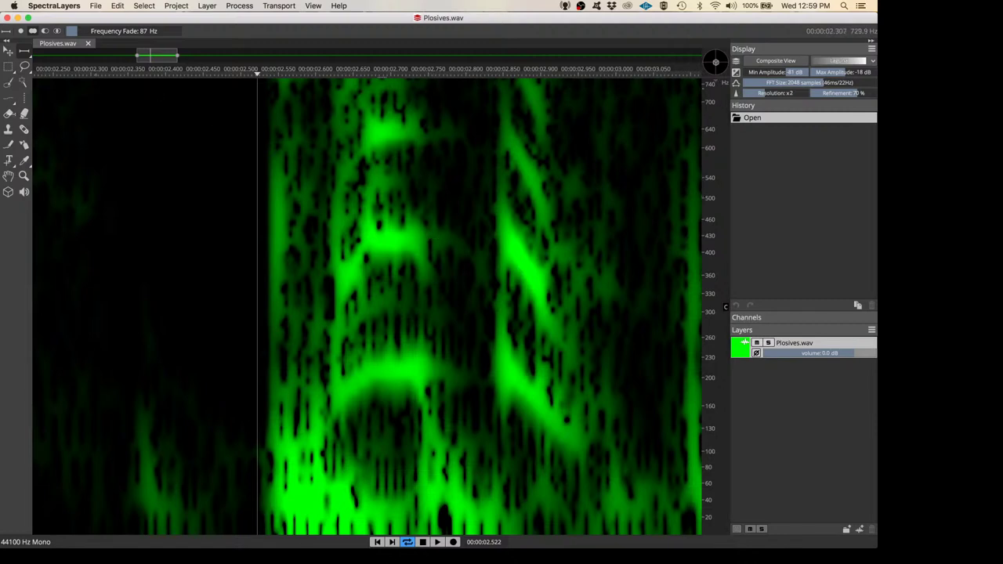
Activate the Eraser with a round brush 134 pixels in size and an aspect ratio of 1.50
{"action": "left_click", "coordinate": [8, 115]}
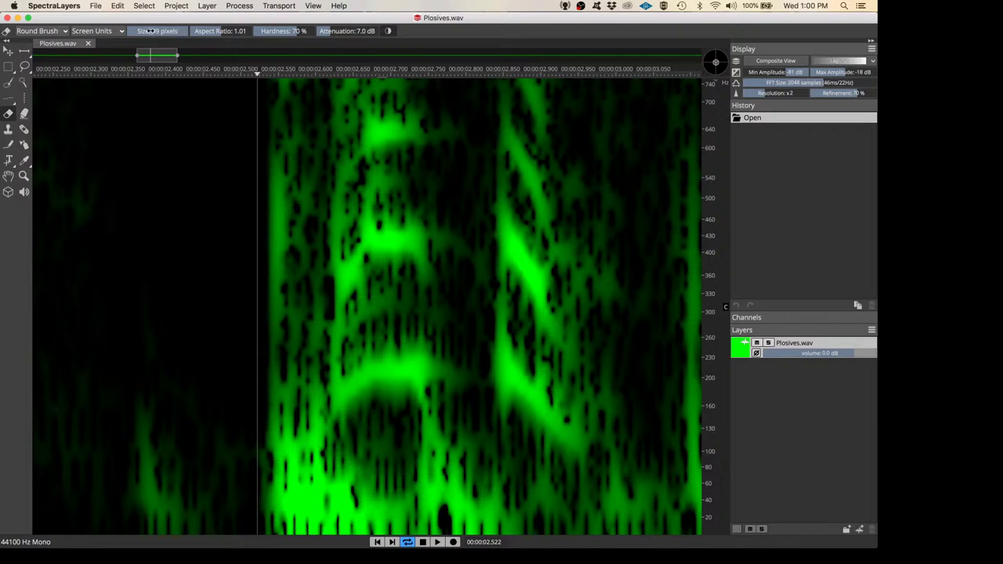
{"action": "left_click_drag", "start_coordinate": [151, 30], "coordinate": [196, 30]}
{"action": "left_click_drag", "start_coordinate": [149, 31], "coordinate": [196, 31]}
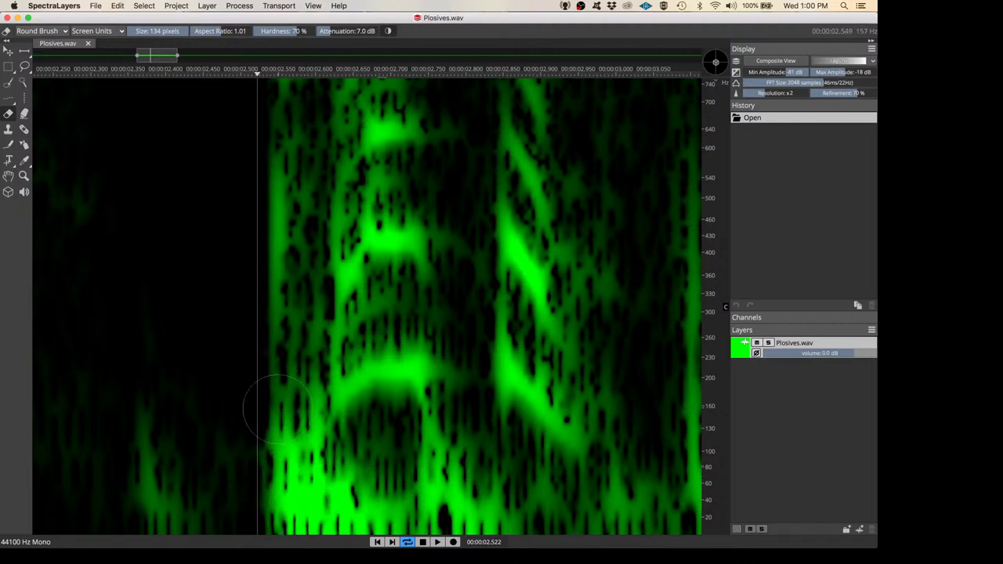
{"action": "left_click_drag", "start_coordinate": [218, 31], "coordinate": [233, 36]}
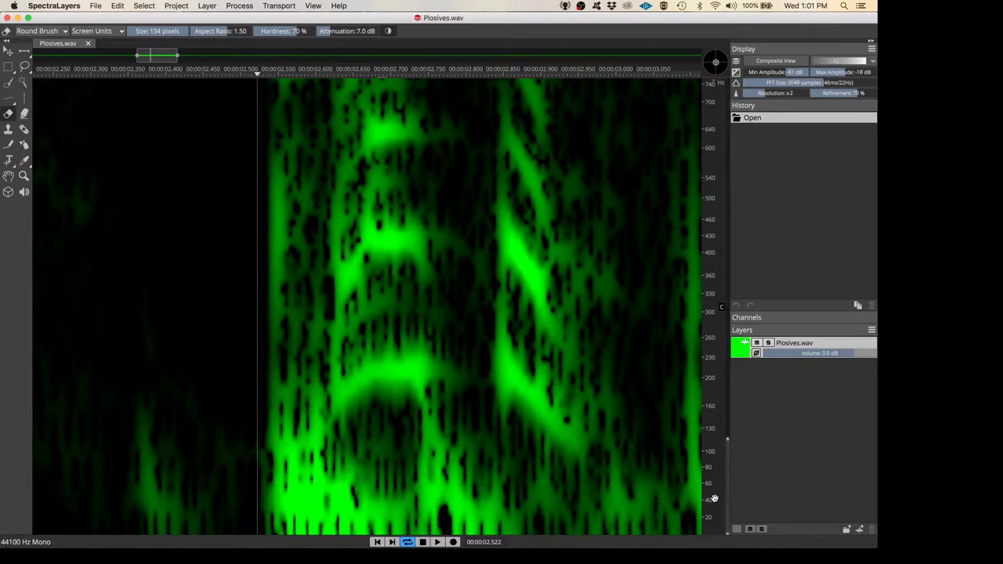
Examine the plosive burst at different frequency magnifications, from the lowest 210 Hz up to about 7 kHz, relative to the brush size
{"action": "scroll", "coordinate": [714, 498], "scroll_direction": "up", "scroll_amount": 3}
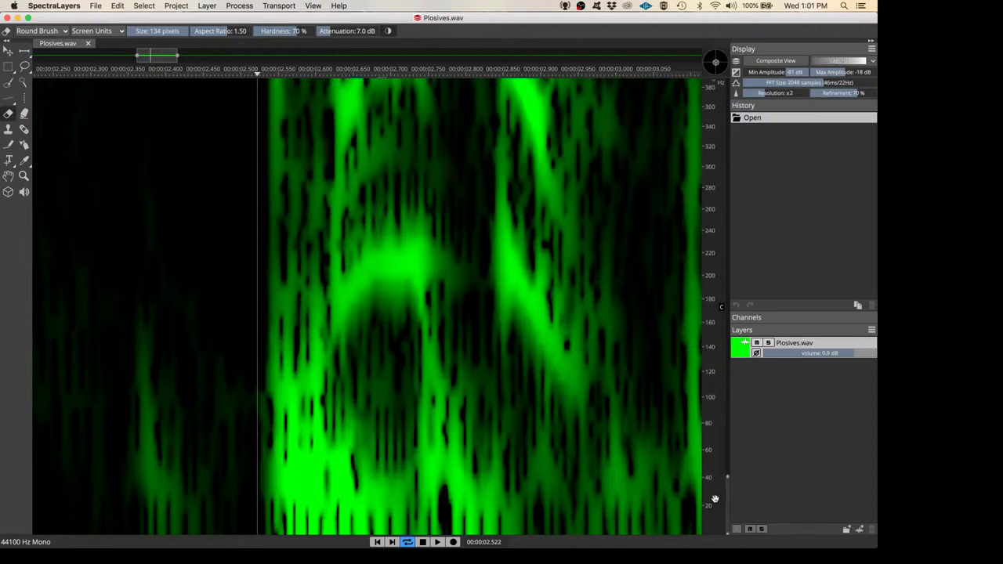
{"action": "scroll", "coordinate": [714, 498], "scroll_direction": "up", "scroll_amount": 2}
{"action": "scroll", "coordinate": [714, 498], "scroll_direction": "up", "scroll_amount": 1}
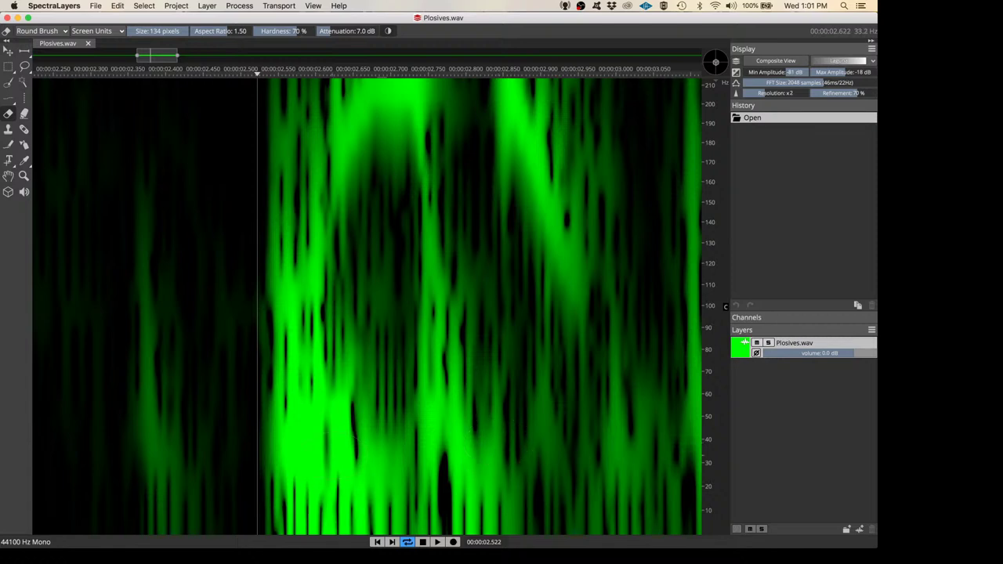
{"action": "scroll", "coordinate": [267, 458], "scroll_direction": "up", "scroll_amount": 3}
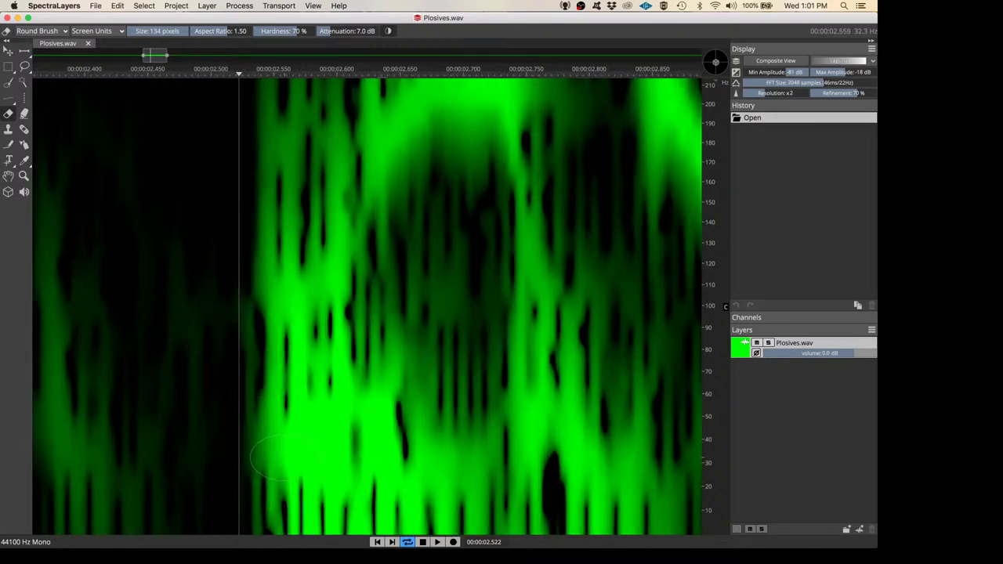
{"action": "scroll", "coordinate": [399, 353], "scroll_direction": "left", "scroll_amount": 3}
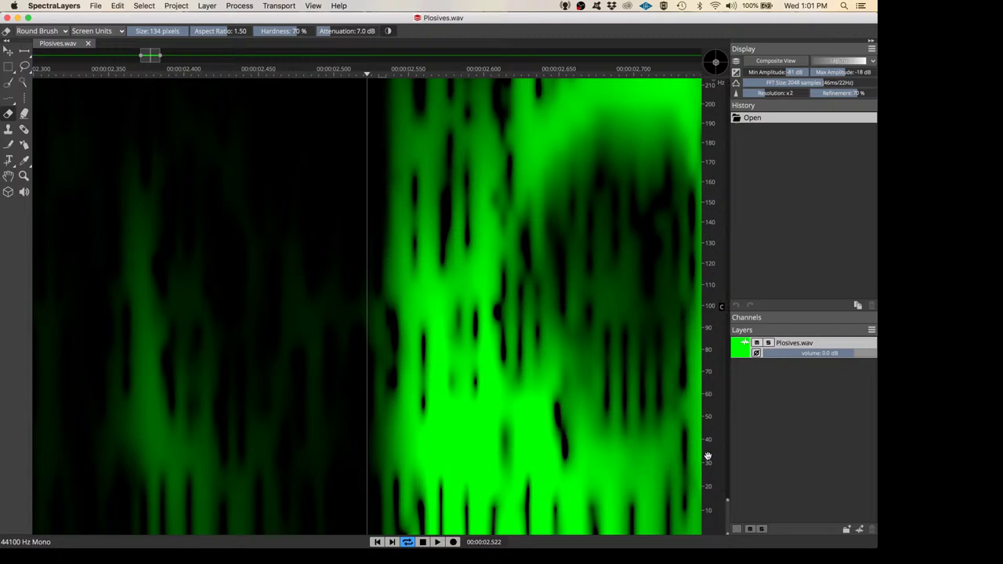
{"action": "scroll", "coordinate": [712, 455], "scroll_direction": "down", "scroll_amount": 3}
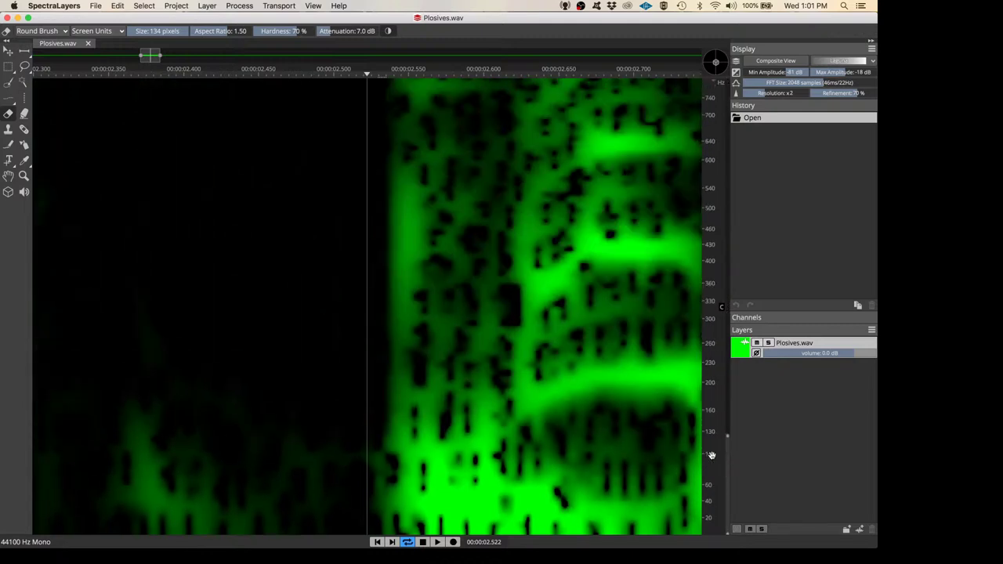
{"action": "scroll", "coordinate": [712, 456], "scroll_direction": "down", "scroll_amount": 3}
{"action": "scroll", "coordinate": [712, 455], "scroll_direction": "down", "scroll_amount": 2}
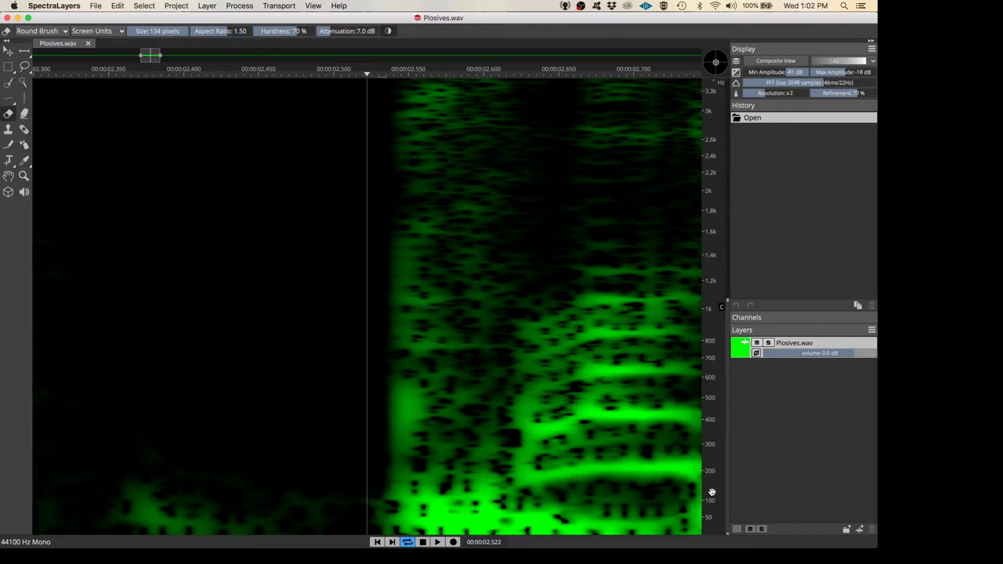
{"action": "scroll", "coordinate": [712, 492], "scroll_direction": "down", "scroll_amount": 3}
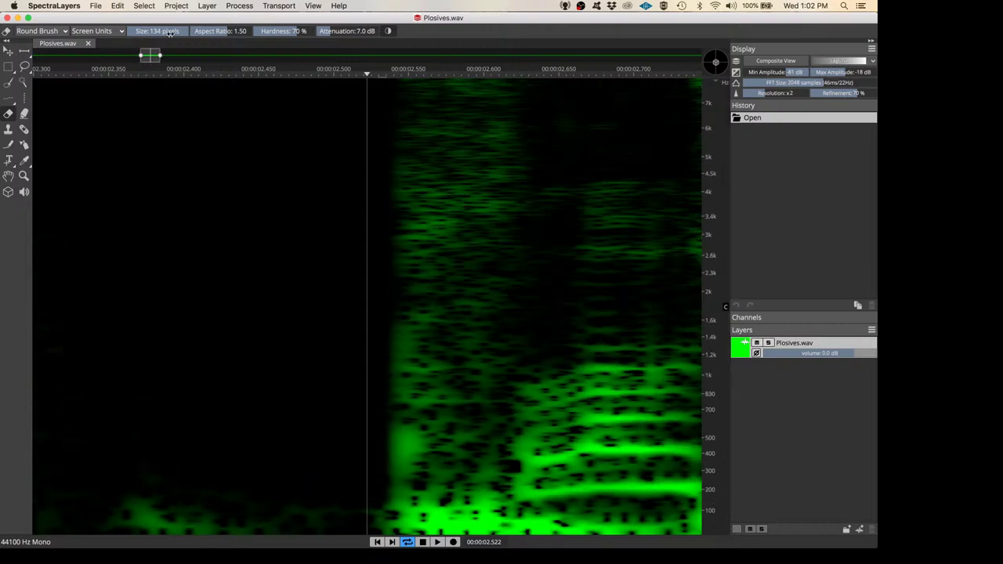
Try one eraser stroke over the low frequencies of the plosive after 2.53 s, audition it, and undo the stroke
{"action": "mouse_move", "coordinate": [149, 54]}
{"action": "left_mouse_down"}
{"action": "mouse_move", "coordinate": [167, 57]}
{"action": "mouse_move", "coordinate": [156, 57]}
{"action": "left_mouse_up"}
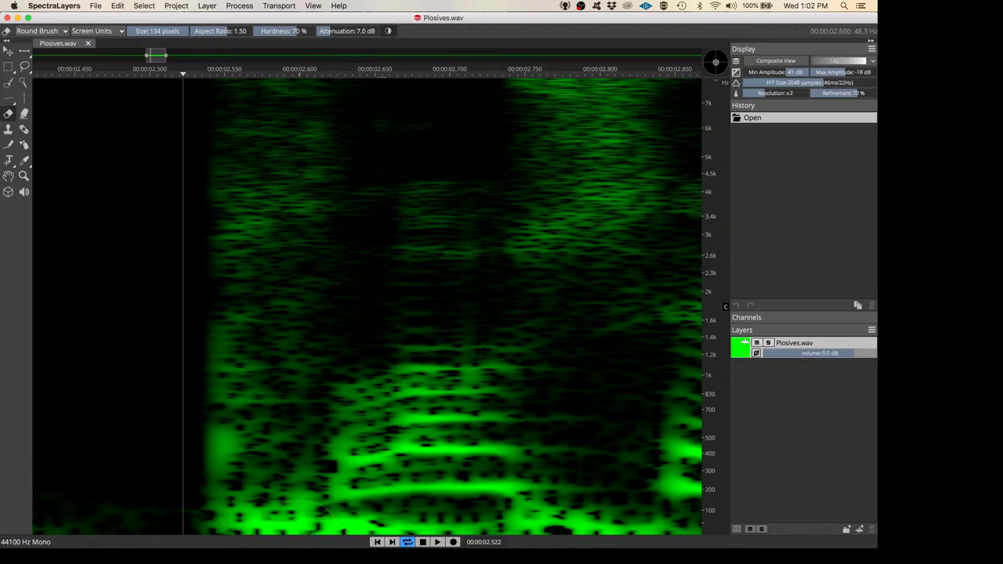
{"action": "left_click_drag", "start_coordinate": [337, 517], "coordinate": [372, 517]}
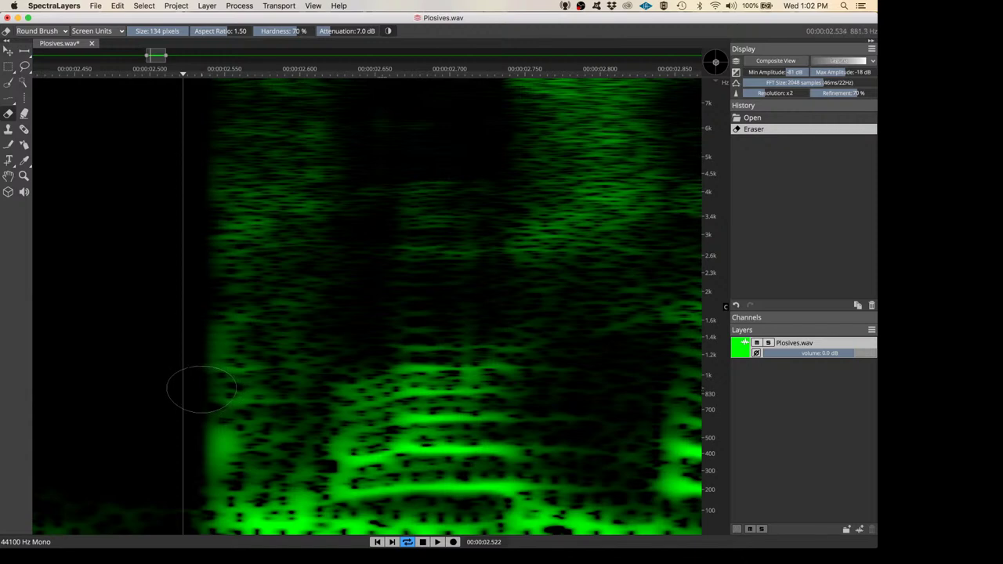
{"action": "key", "text": "space"}
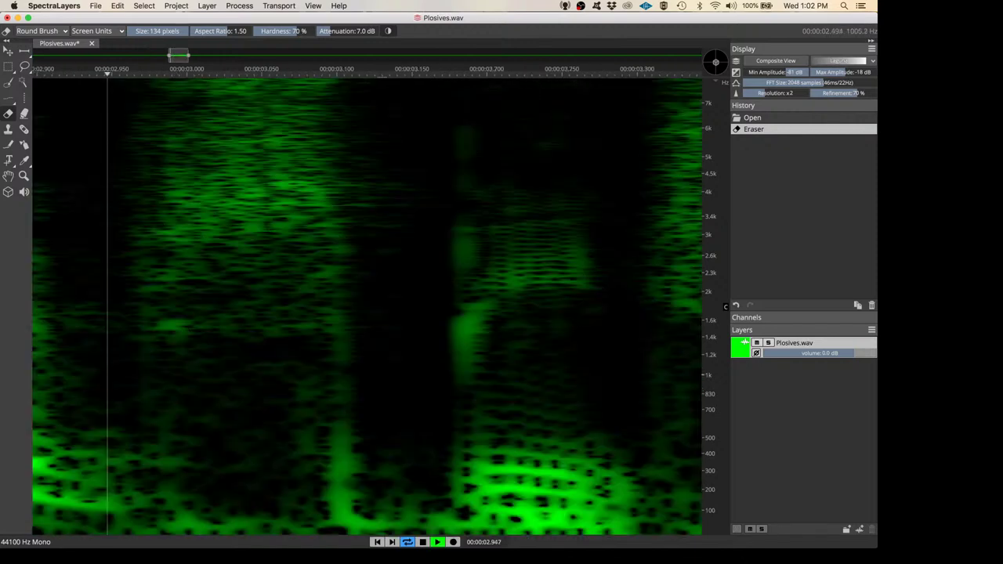
{"action": "key", "text": "space"}
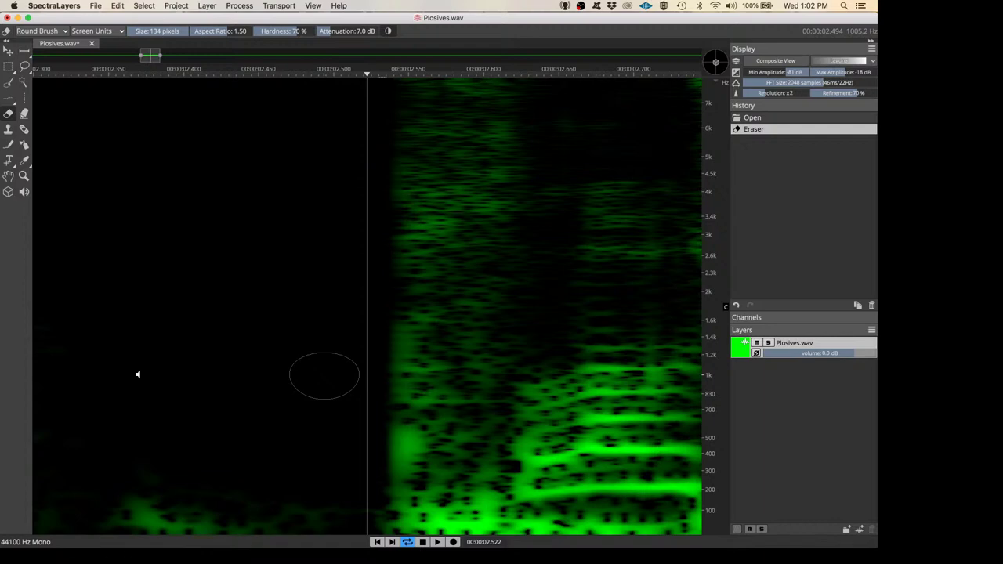
{"action": "key", "text": "super+z"}
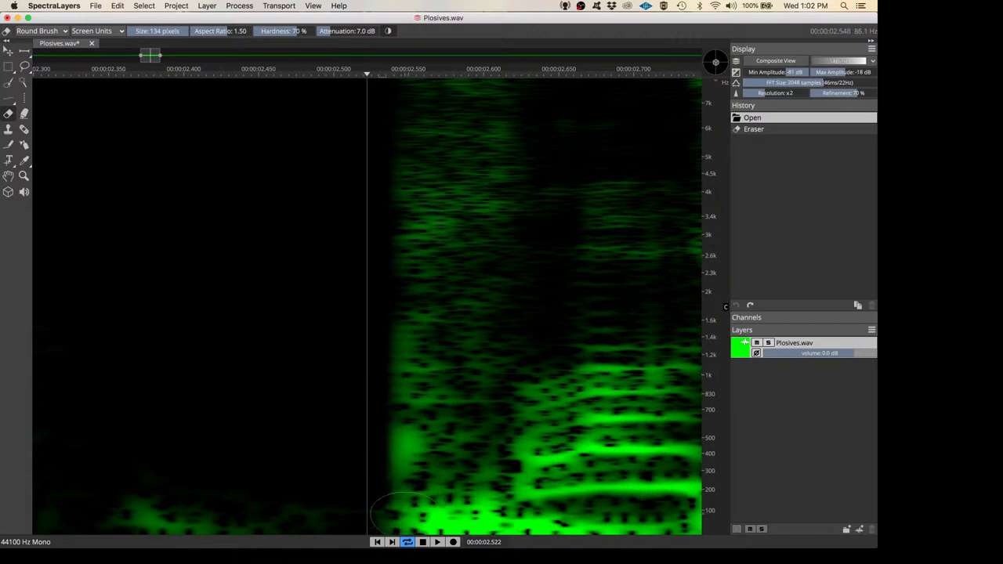
Erase the plosive's lowest frequencies, around 100 Hz and below, just after 2.53 s and audition the phrase
{"action": "mouse_move", "coordinate": [445, 509]}
{"action": "left_mouse_down"}
{"action": "mouse_move", "coordinate": [487, 509]}
{"action": "mouse_move", "coordinate": [390, 518]}
{"action": "left_mouse_up"}
{"action": "key", "text": "space"}
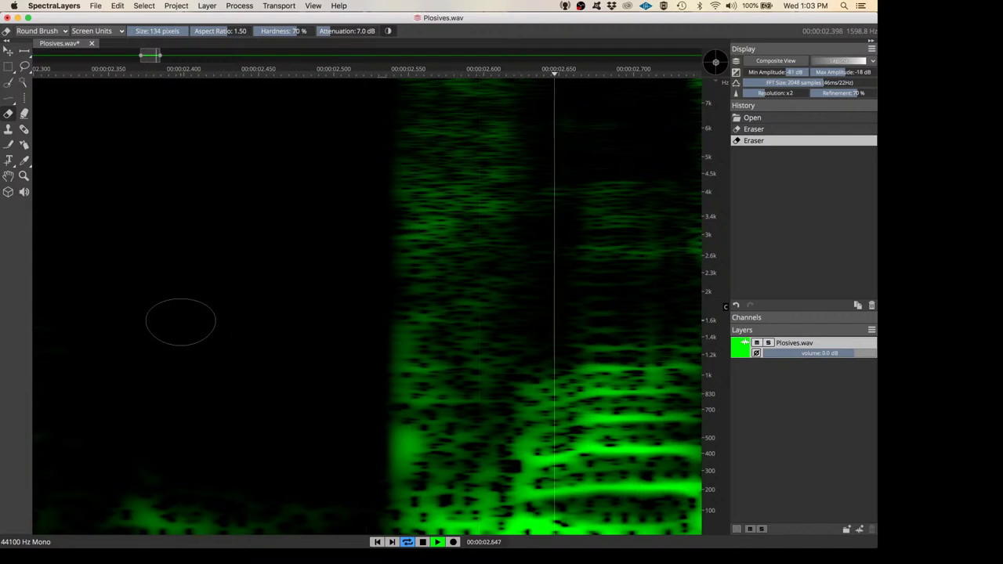
{"action": "key", "text": "space"}
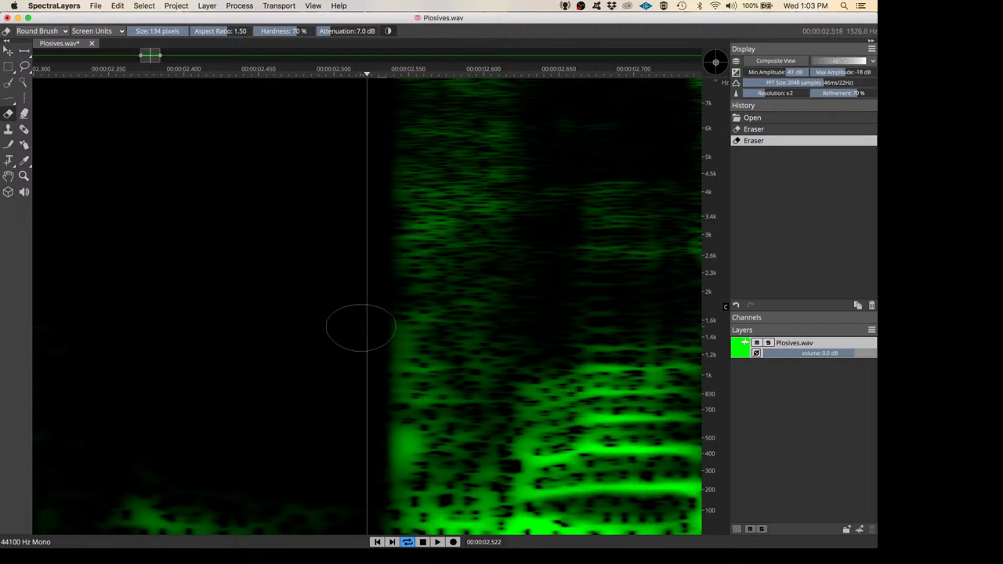
Change the display colour of the Plosives.wav layer to orange
{"action": "scroll", "coordinate": [402, 321], "scroll_direction": "down", "scroll_amount": 3}
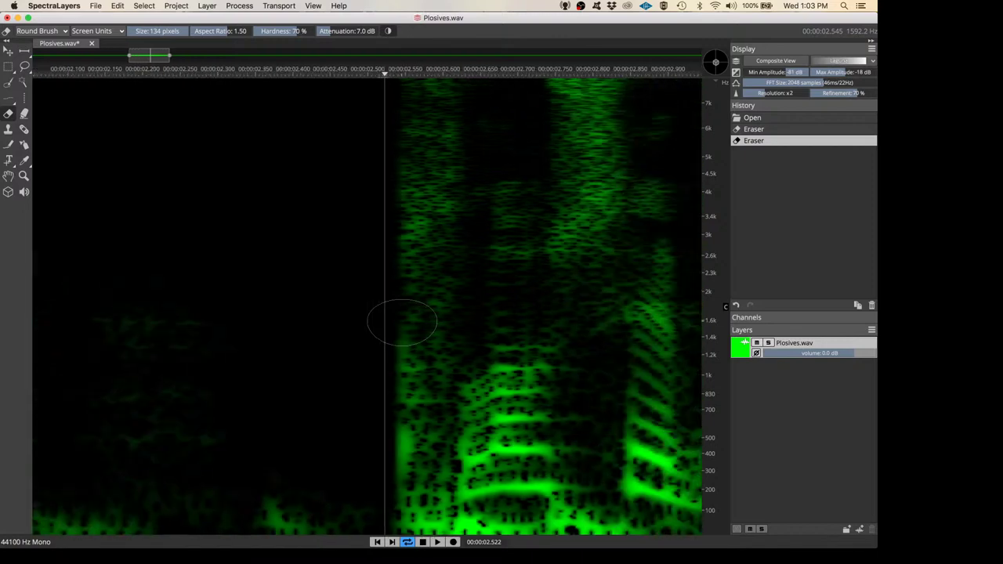
{"action": "scroll", "coordinate": [402, 322], "scroll_direction": "down", "scroll_amount": 4}
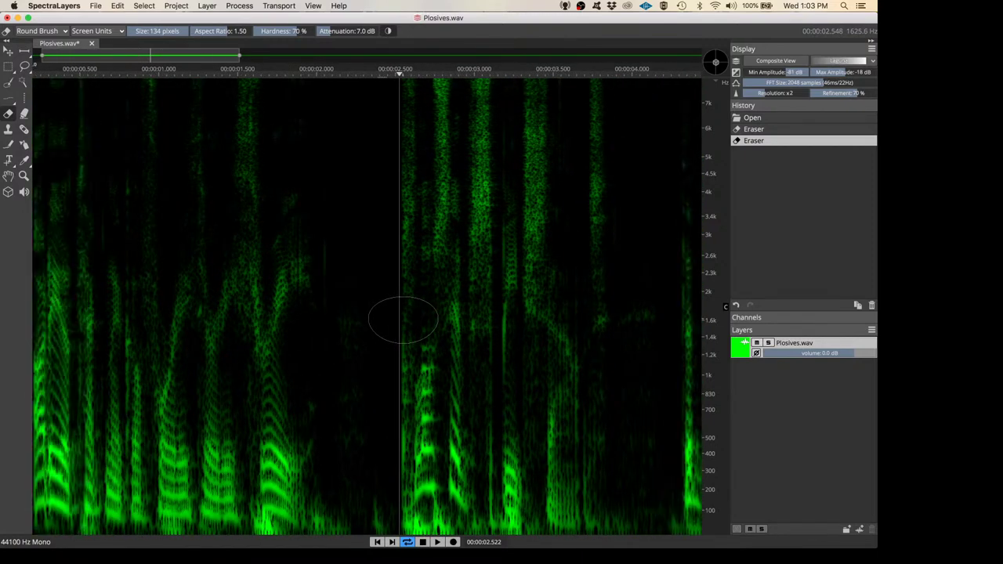
{"action": "scroll", "coordinate": [402, 319], "scroll_direction": "down", "scroll_amount": 5}
{"action": "scroll", "coordinate": [402, 319], "scroll_direction": "down", "scroll_amount": 2}
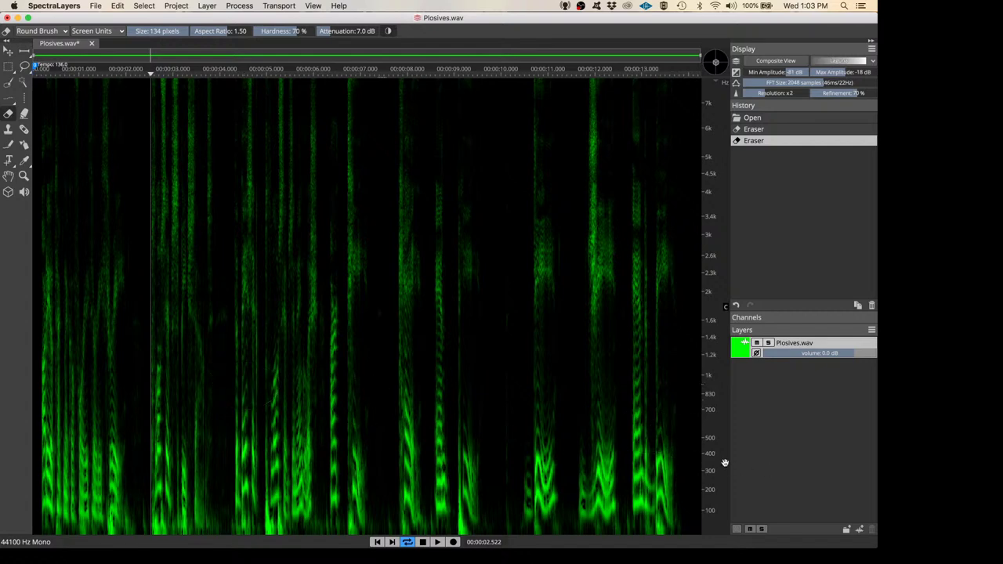
{"action": "scroll", "coordinate": [715, 463], "scroll_direction": "up", "scroll_amount": 5}
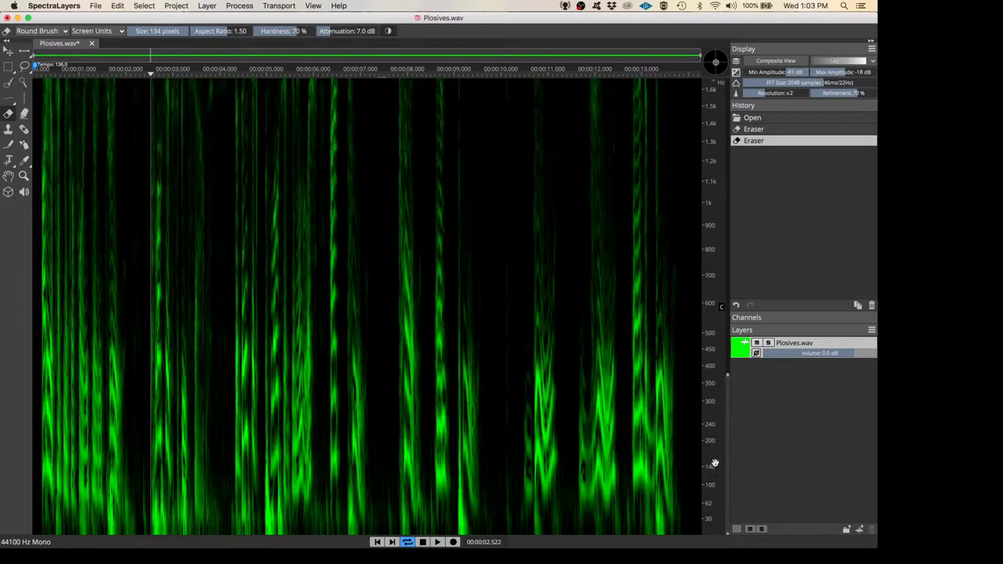
{"action": "left_click", "coordinate": [741, 348]}
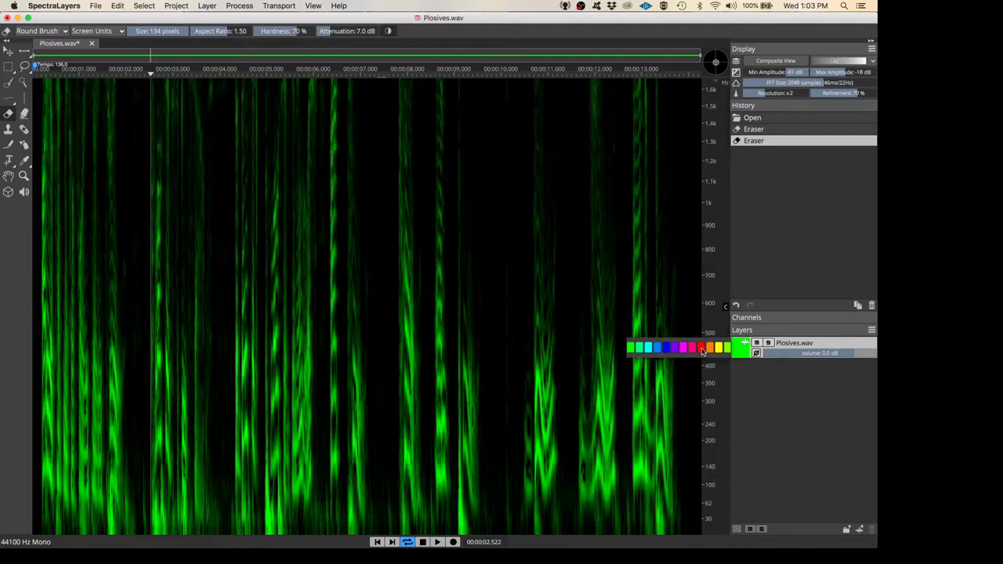
{"action": "left_click", "coordinate": [707, 350]}
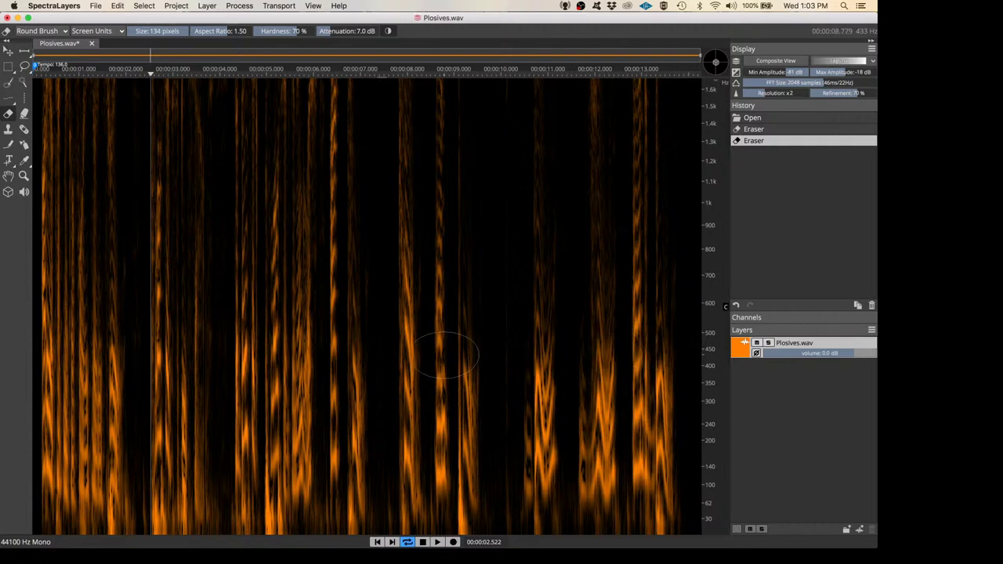
Attenuate the low-frequency burst just after 5 s with two eraser dabs, auditioning the recording before and after
{"action": "key", "text": "space"}
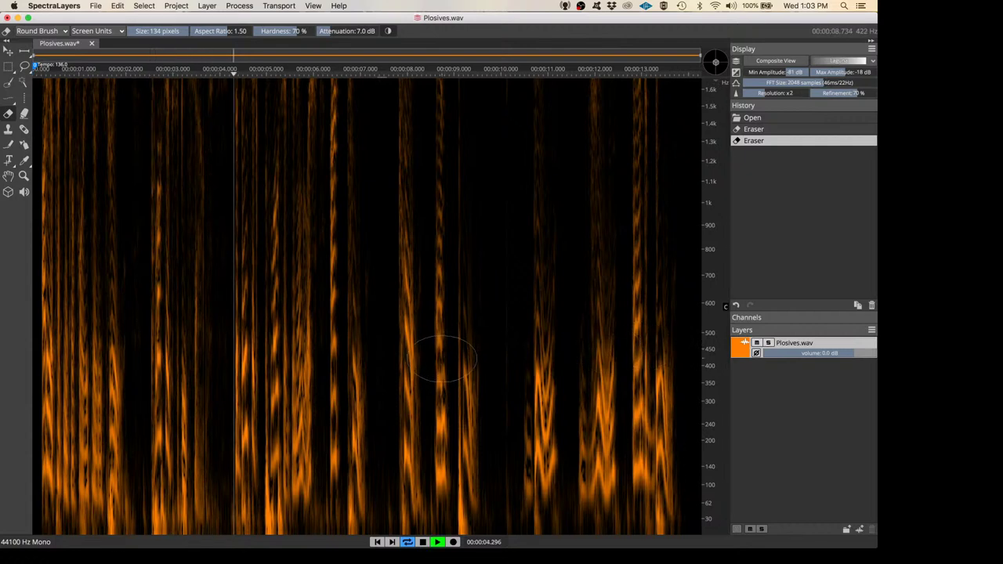
{"action": "key", "text": "space"}
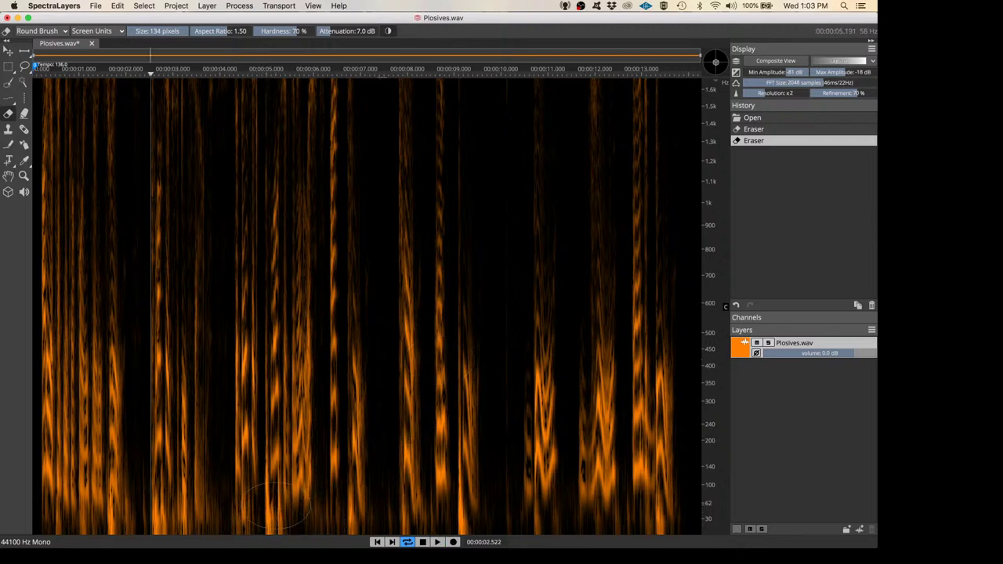
{"action": "left_click", "coordinate": [269, 519]}
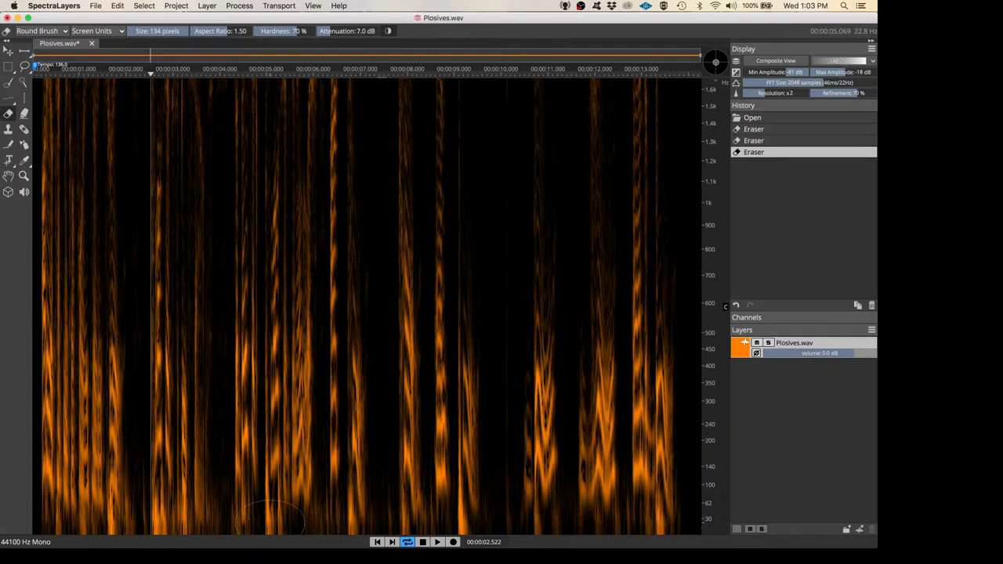
{"action": "left_click", "coordinate": [294, 505]}
{"action": "key", "text": "space"}
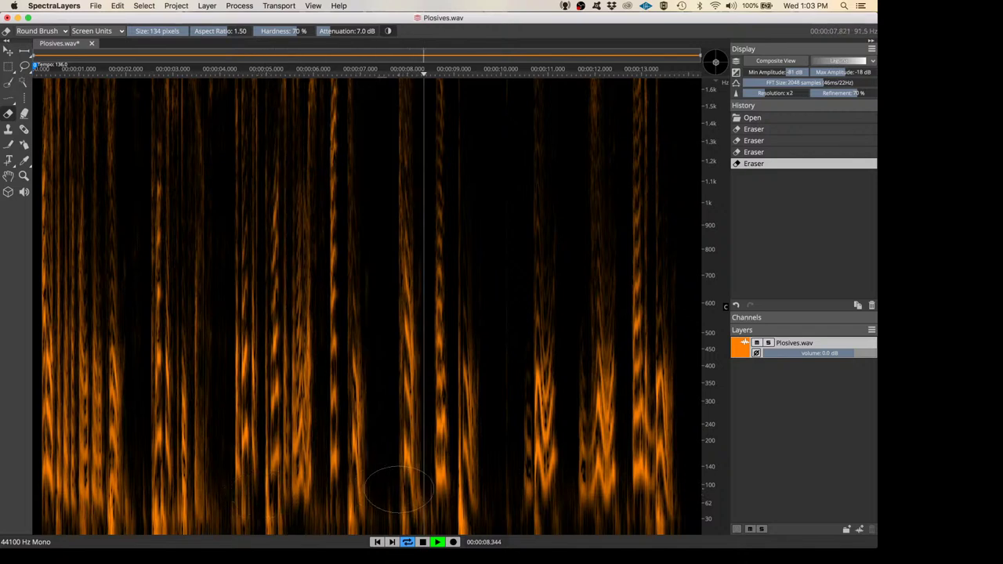
{"action": "key", "text": "space"}
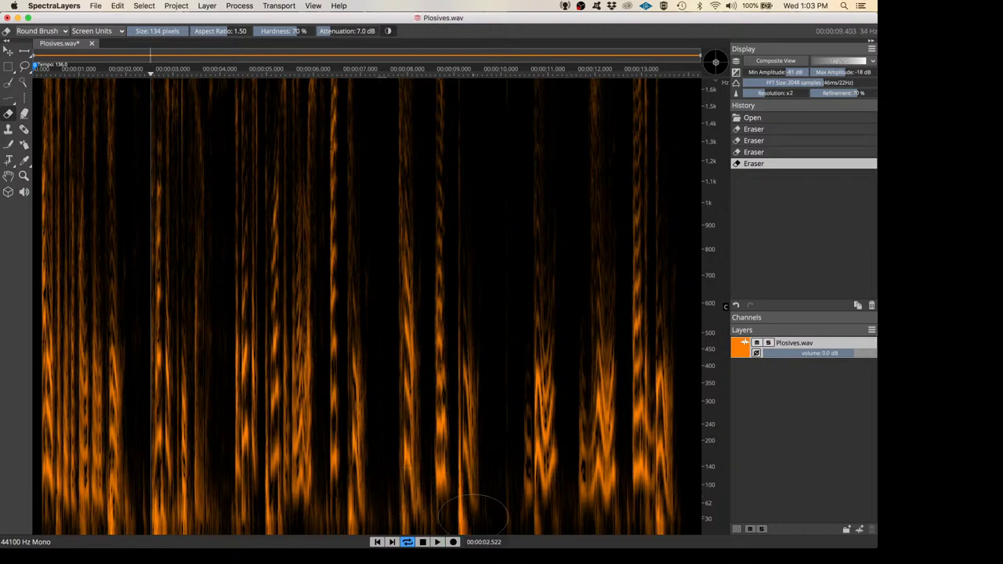
Attenuate the low-frequency plosive at about 9.1 s with three eraser dabs on the same spot
{"action": "scroll", "coordinate": [470, 513], "scroll_direction": "up", "scroll_amount": 2}
{"action": "scroll", "coordinate": [470, 513], "scroll_direction": "up", "scroll_amount": 2}
{"action": "scroll", "coordinate": [458, 508], "scroll_direction": "up", "scroll_amount": 1}
{"action": "scroll", "coordinate": [450, 503], "scroll_direction": "down", "scroll_amount": 1}
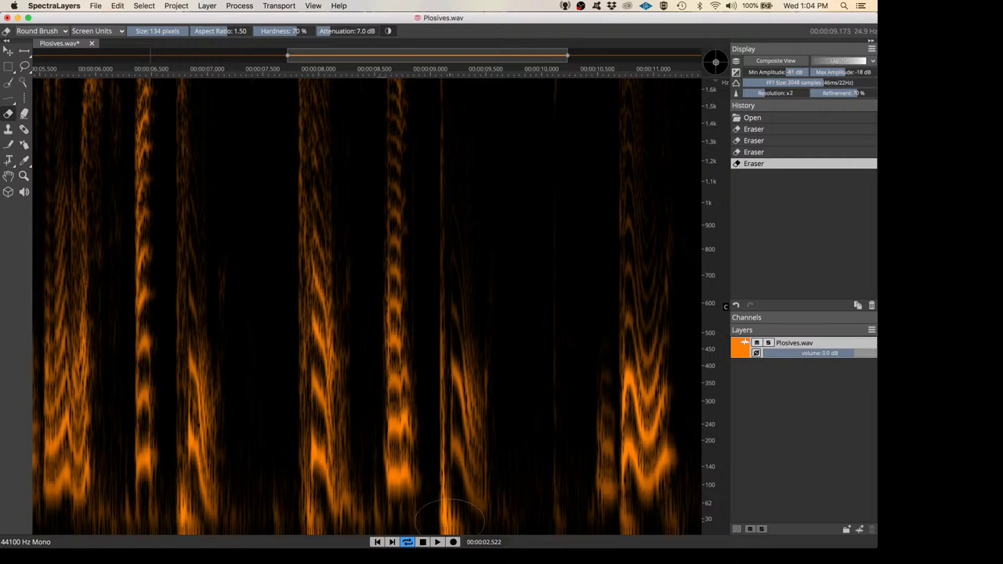
{"action": "left_click", "coordinate": [447, 509]}
{"action": "left_click", "coordinate": [448, 508]}
{"action": "left_click", "coordinate": [448, 508]}
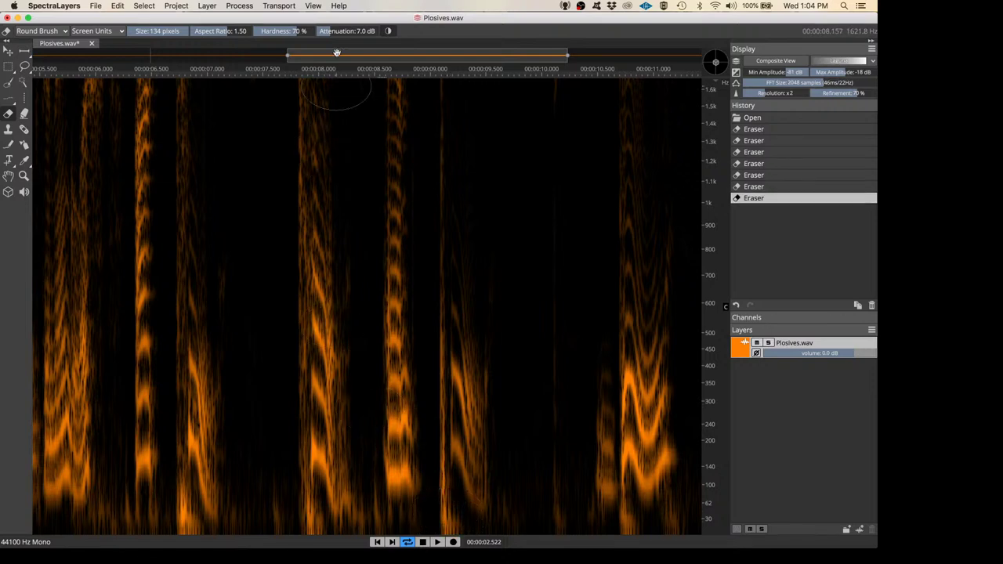
Audition the recording from about 8.26 s and fit its full length in the spectrogram
{"action": "left_click", "coordinate": [348, 77]}
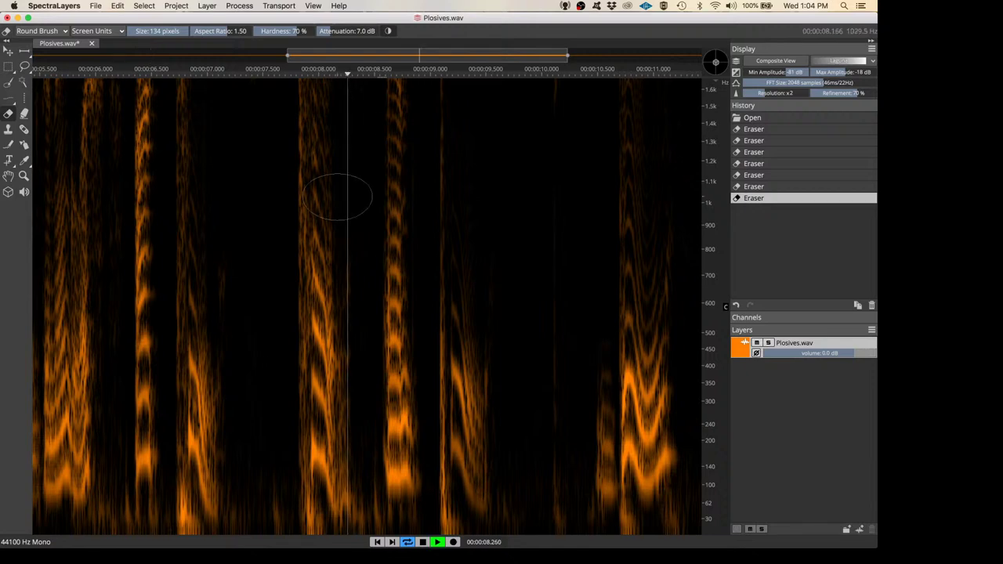
{"action": "key", "text": "space"}
{"action": "key", "text": "space"}
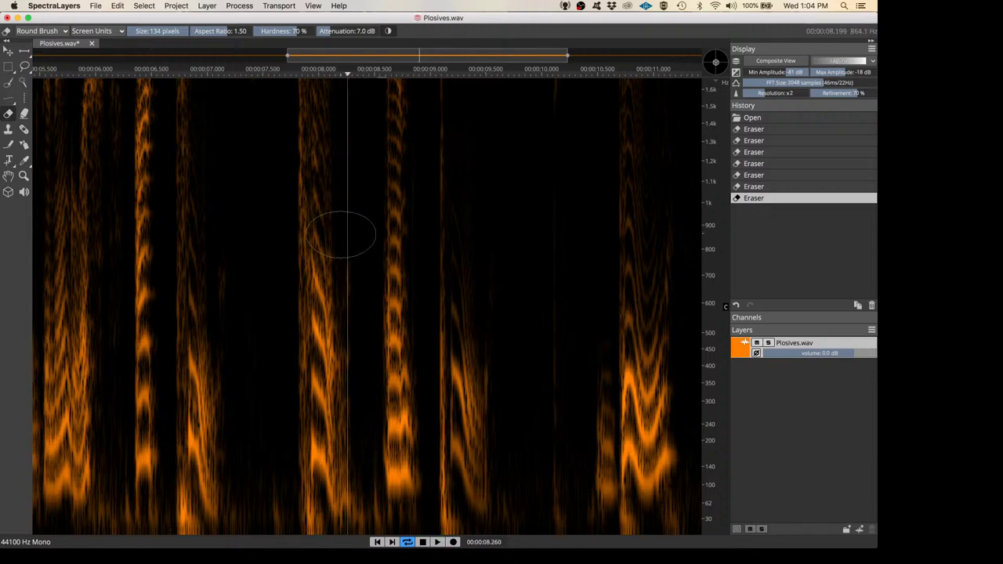
{"action": "scroll", "coordinate": [341, 234], "scroll_direction": "down", "scroll_amount": 6}
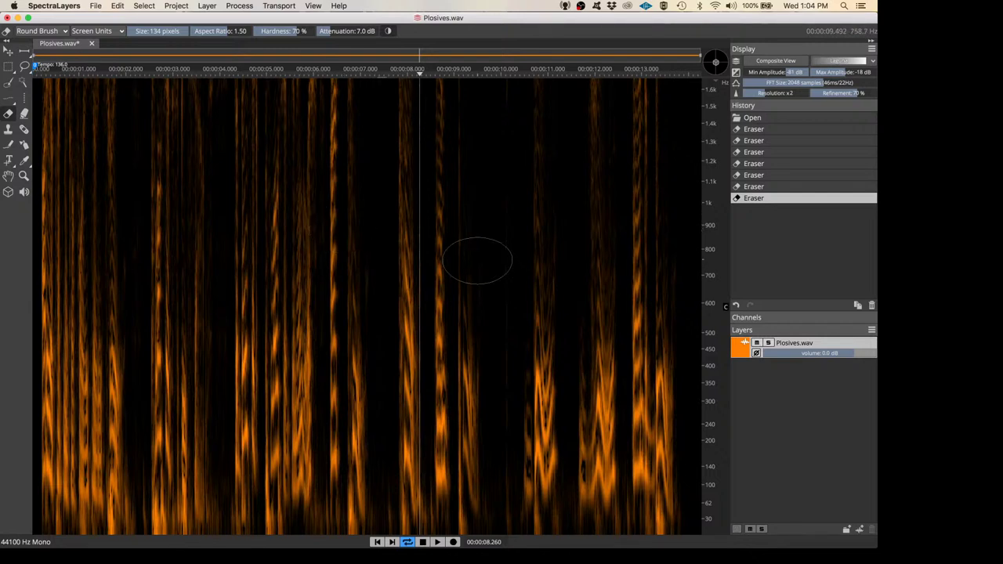
Quit SpectraLayers without saving the changes to Plosives
{"action": "left_click", "coordinate": [24, 52]}
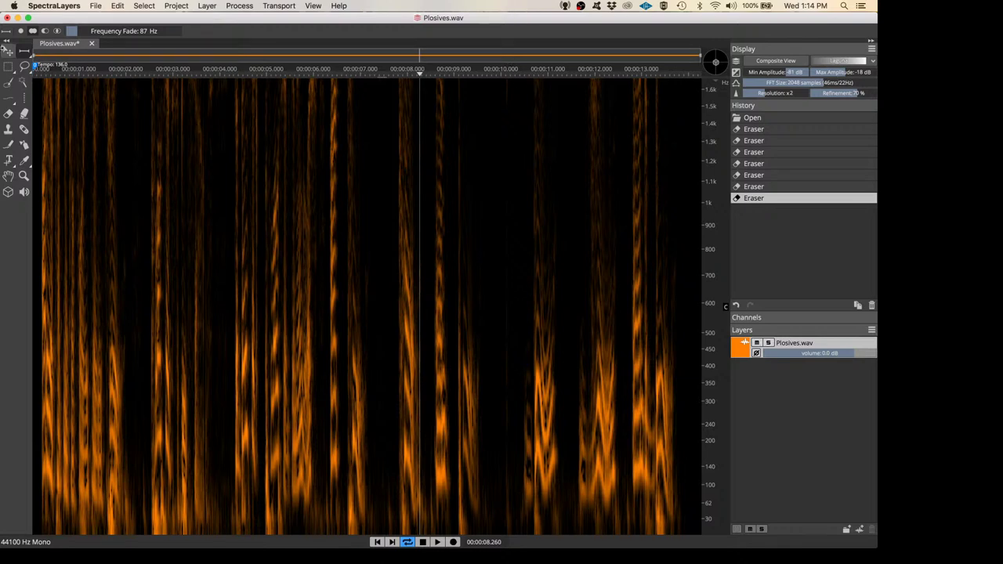
{"action": "left_click", "coordinate": [52, 7]}
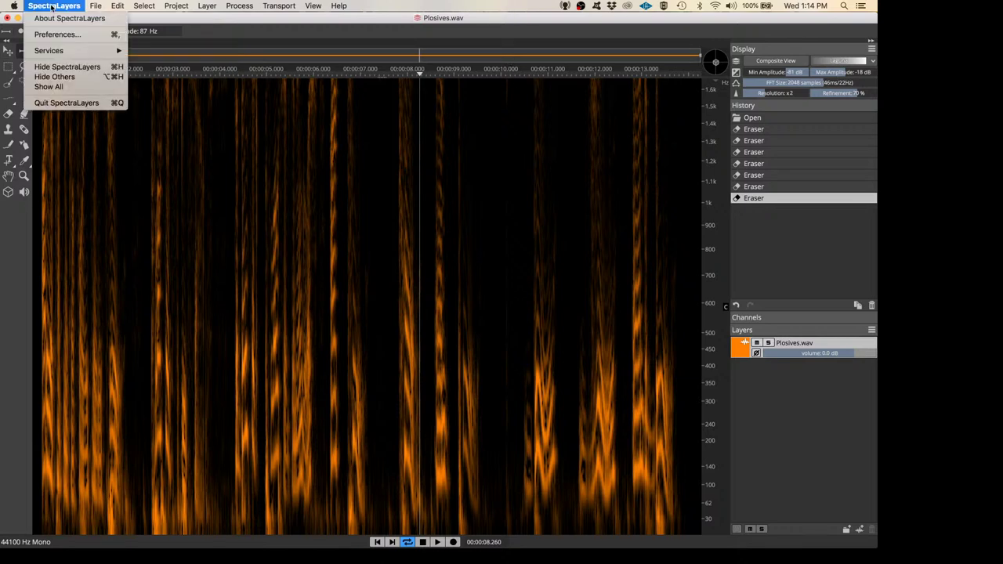
{"action": "left_click", "coordinate": [55, 108]}
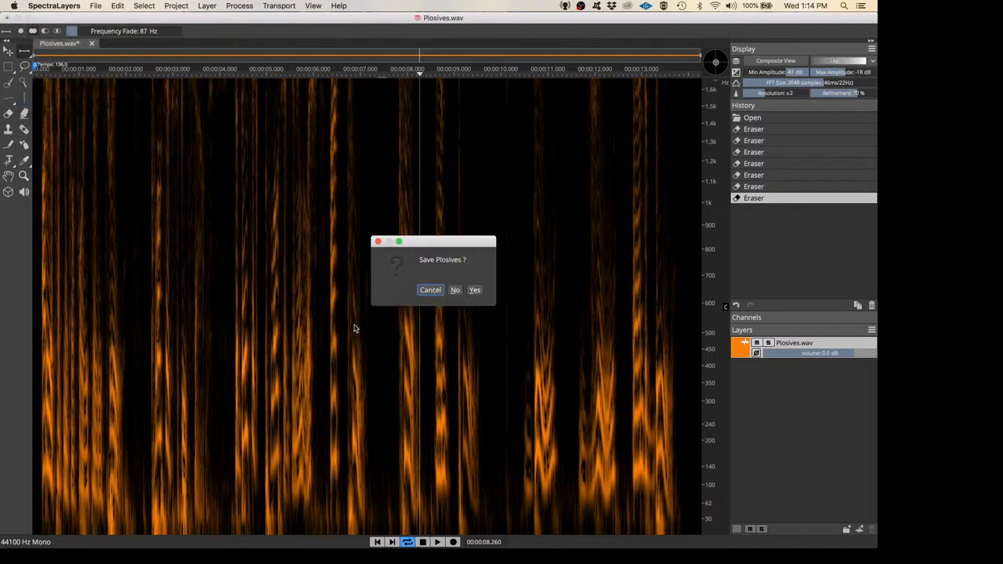
{"action": "left_click", "coordinate": [454, 289]}
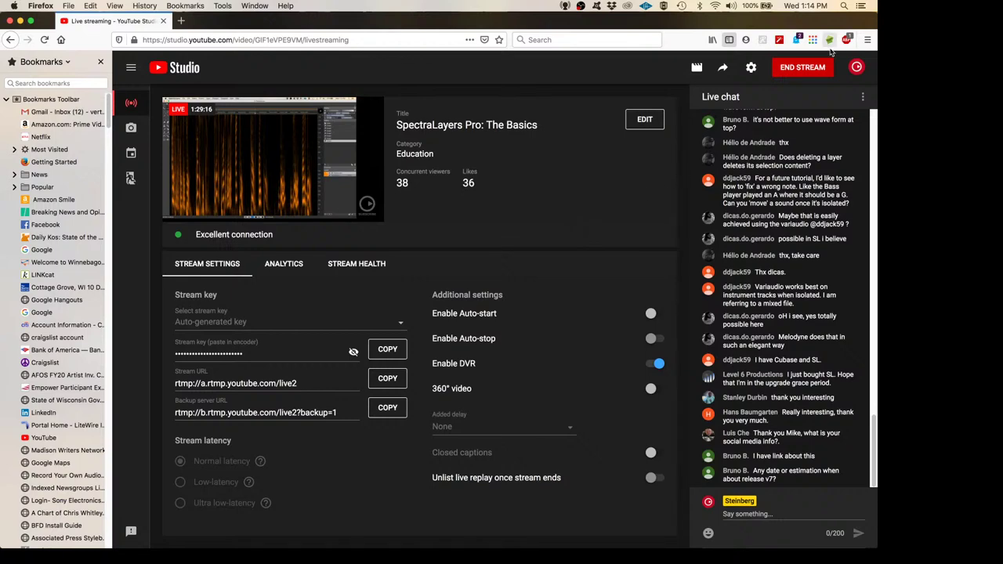
End the live stream "SpectraLayers Pro: The Basics" in YouTube Studio
{"action": "left_click", "coordinate": [811, 68]}
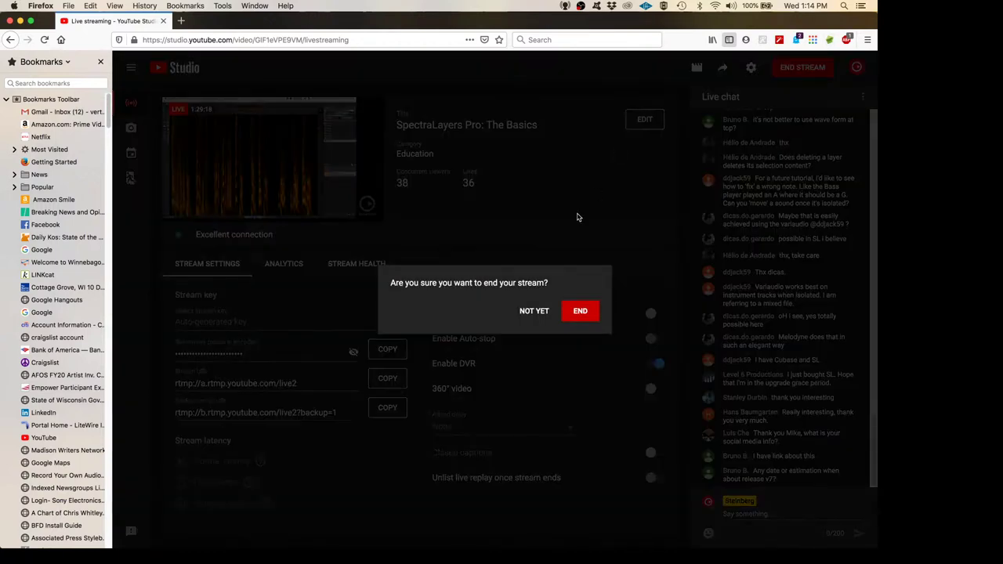